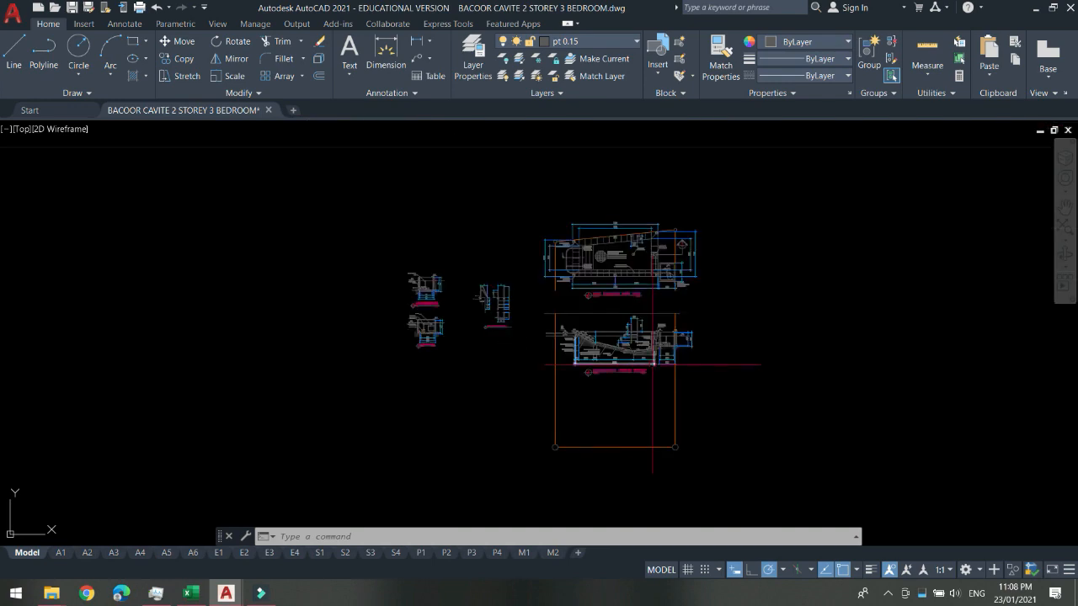
Survey the plan groups in model space and check the drawing units settings.
{"action": "scroll", "coordinate": [494, 258], "scroll_direction": "up", "scroll_amount": 3}
{"action": "scroll", "coordinate": [529, 367], "scroll_direction": "down", "scroll_amount": 8}
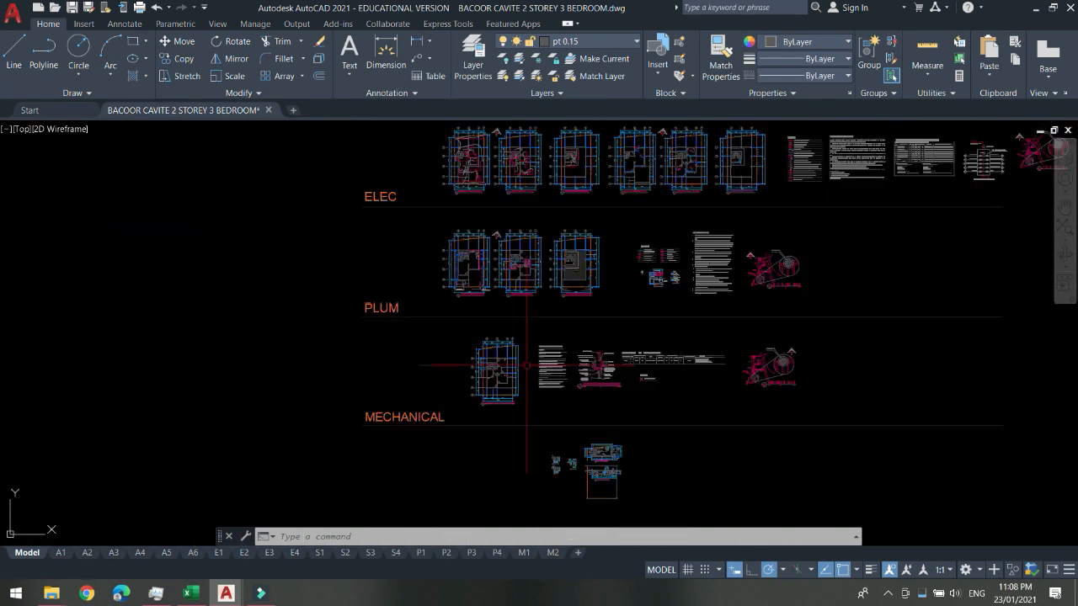
{"action": "scroll", "coordinate": [509, 366], "scroll_direction": "down", "scroll_amount": 2}
{"action": "middle_click_drag", "start_coordinate": [558, 254], "coordinate": [463, 391]}
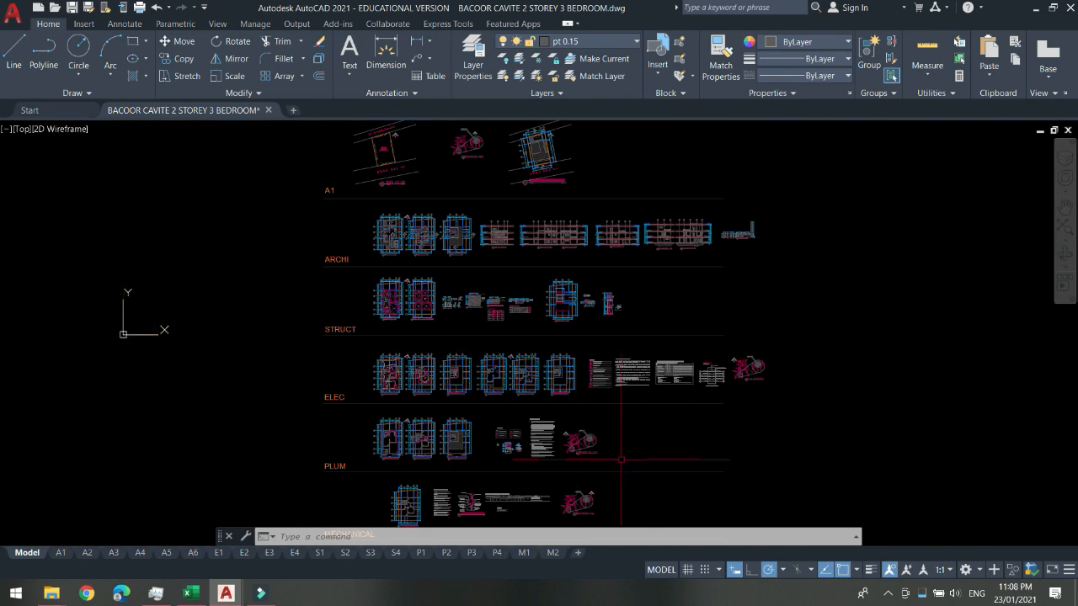
{"action": "scroll", "coordinate": [476, 206], "scroll_direction": "up", "scroll_amount": 2}
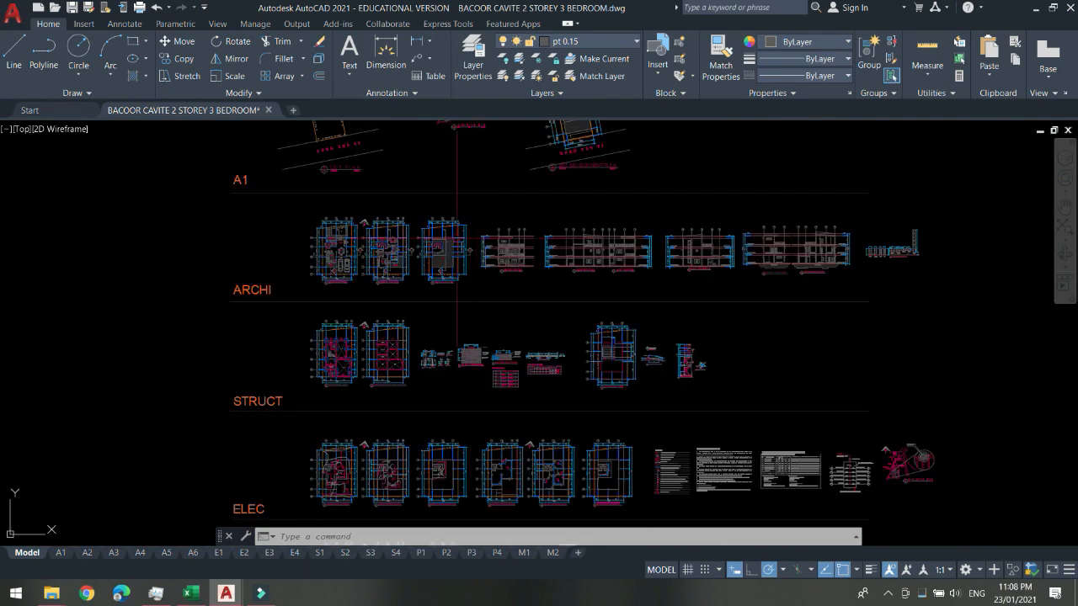
{"action": "middle_click_drag", "start_coordinate": [263, 262], "coordinate": [278, 400]}
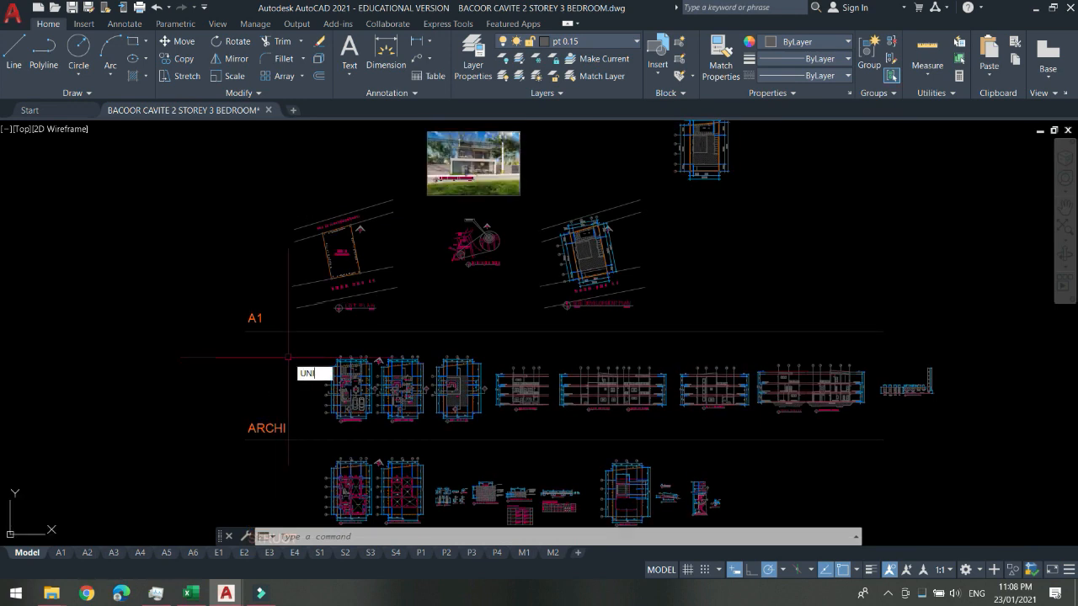
{"action": "key", "text": "Return"}
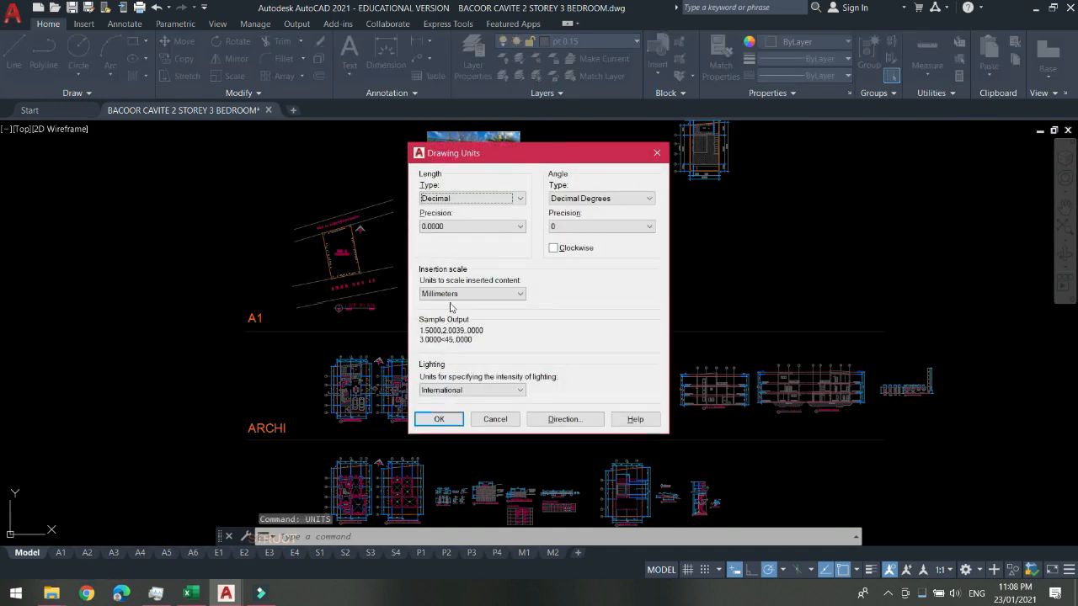
{"action": "left_click", "coordinate": [656, 152]}
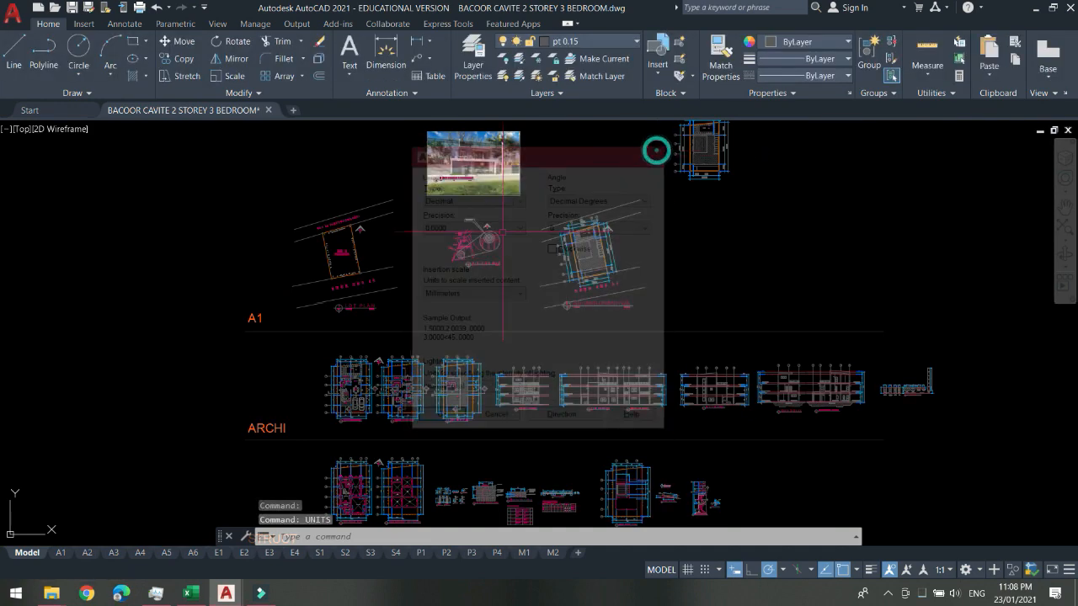
Examine the floor plans and elevations in the ARCHI row of model space.
{"action": "scroll", "coordinate": [537, 375], "scroll_direction": "up", "scroll_amount": 2}
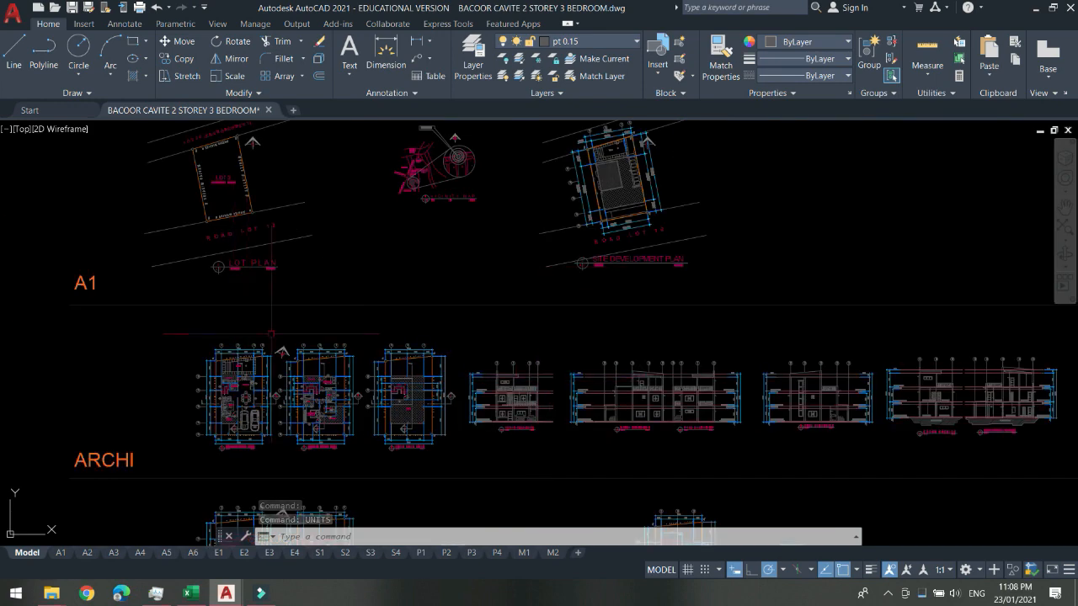
{"action": "scroll", "coordinate": [432, 396], "scroll_direction": "up", "scroll_amount": 2}
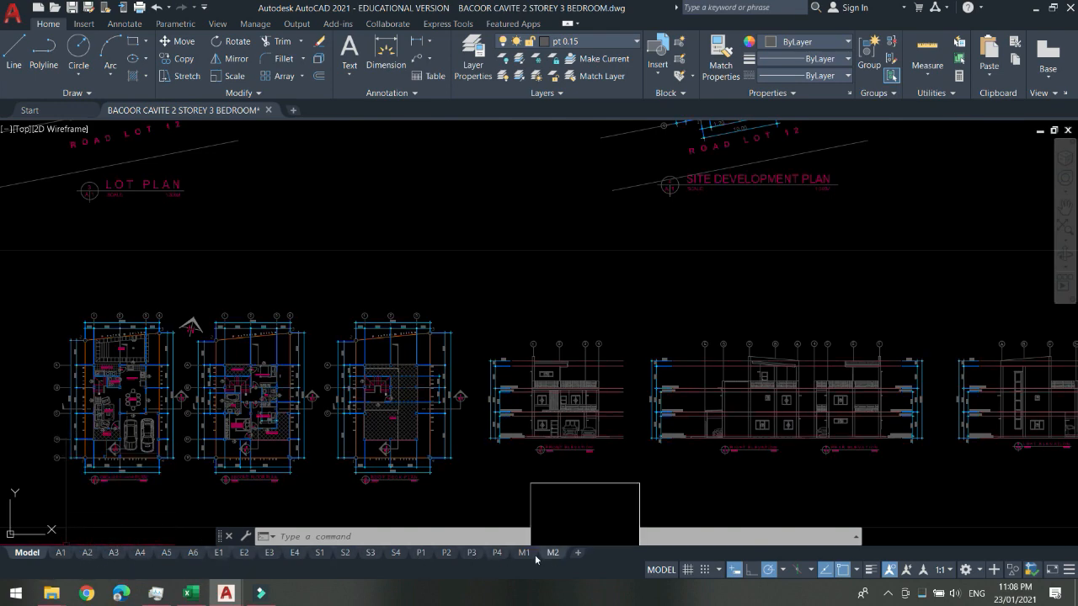
{"action": "scroll", "coordinate": [412, 314], "scroll_direction": "down", "scroll_amount": 4}
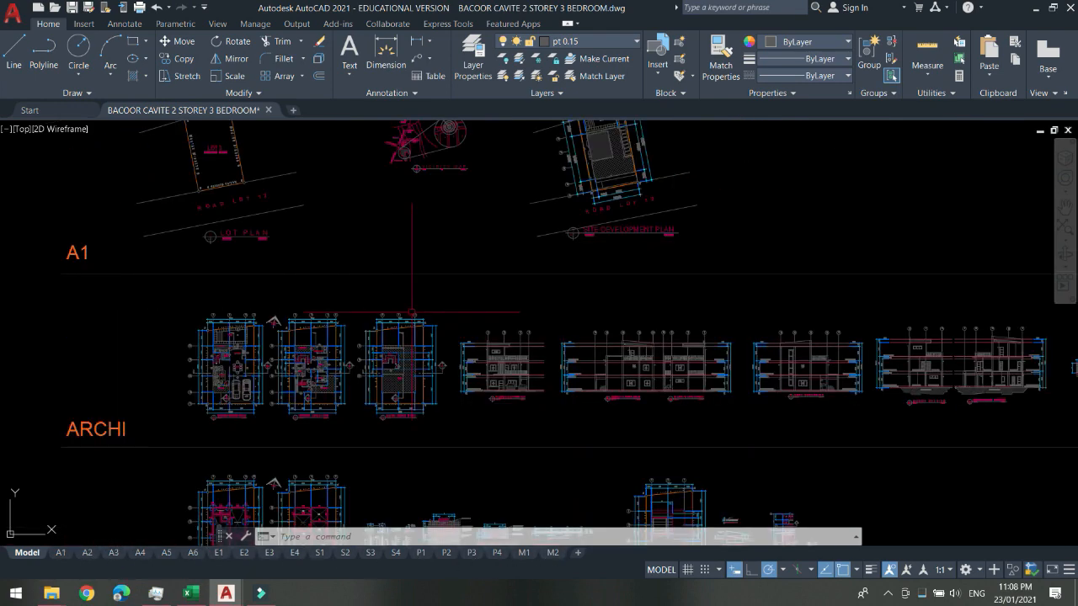
{"action": "middle_click_drag", "start_coordinate": [325, 383], "coordinate": [364, 352]}
{"action": "scroll", "coordinate": [364, 337], "scroll_direction": "up", "scroll_amount": 4}
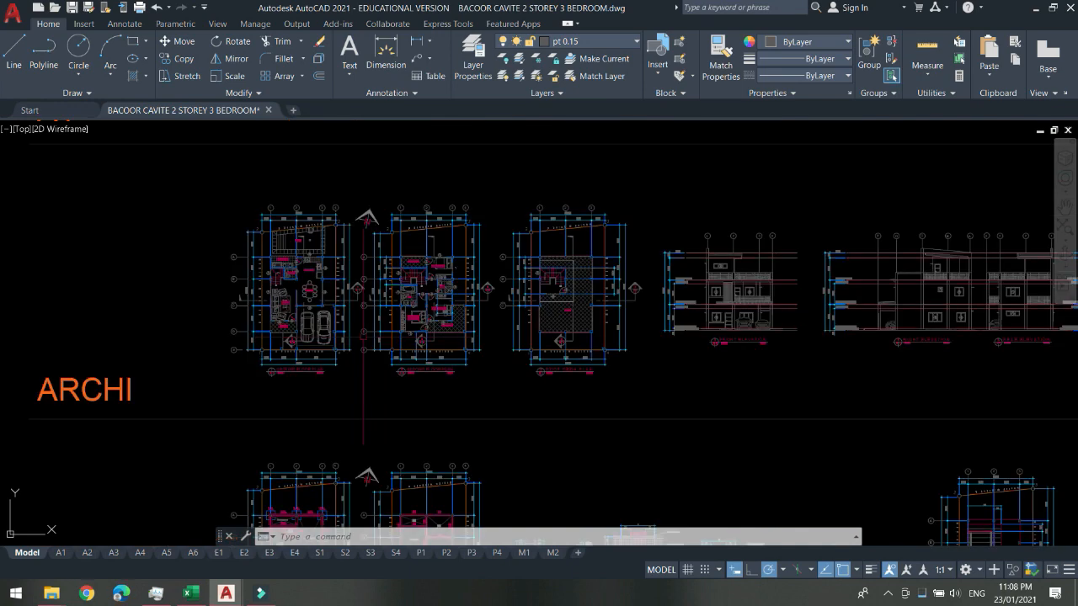
{"action": "middle_click_drag", "start_coordinate": [367, 314], "coordinate": [368, 346]}
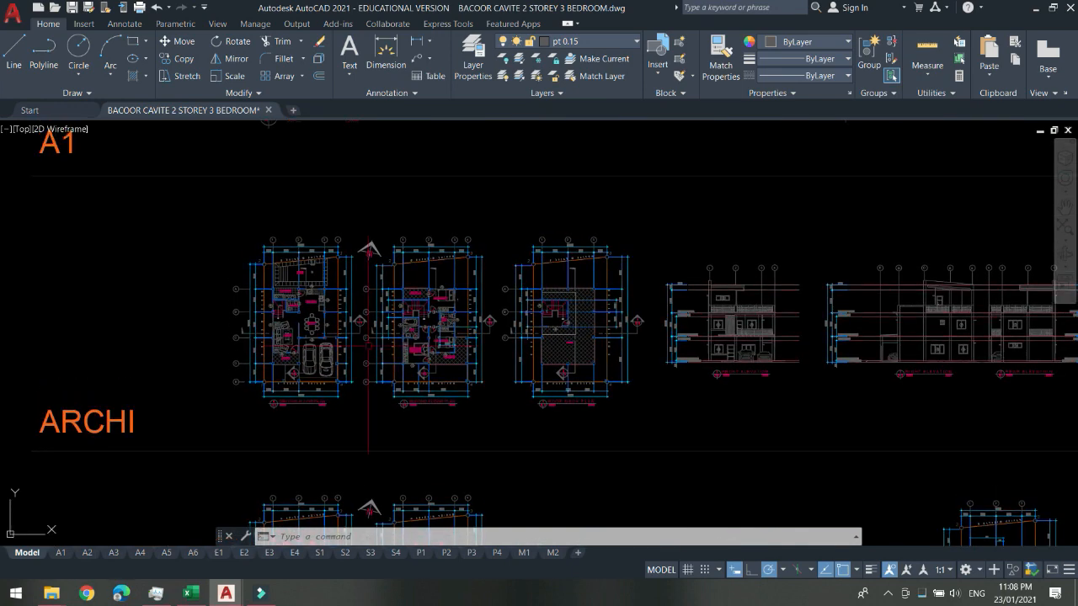
{"action": "scroll", "coordinate": [369, 344], "scroll_direction": "up", "scroll_amount": 2}
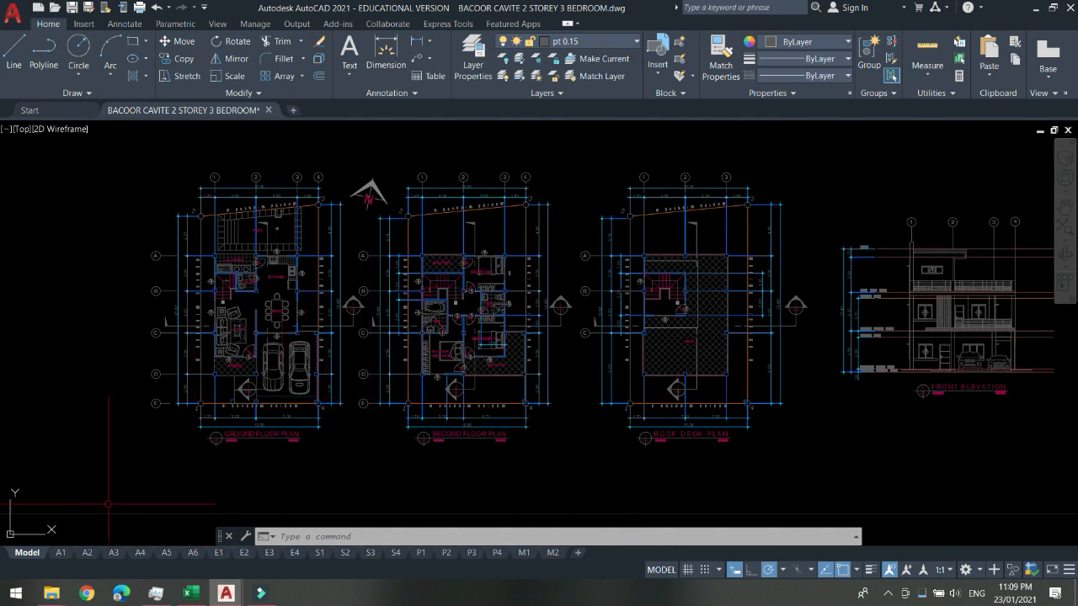
View layouts A1, A2 and A3 and inspect the scale labels under the plan titles.
{"action": "left_click", "coordinate": [61, 554]}
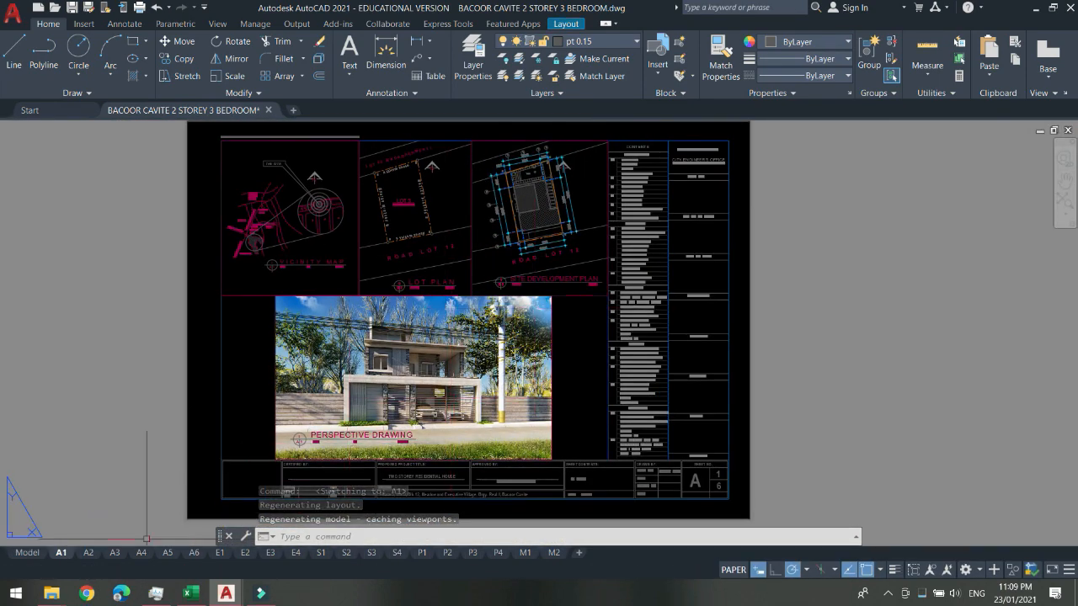
{"action": "left_click", "coordinate": [88, 553]}
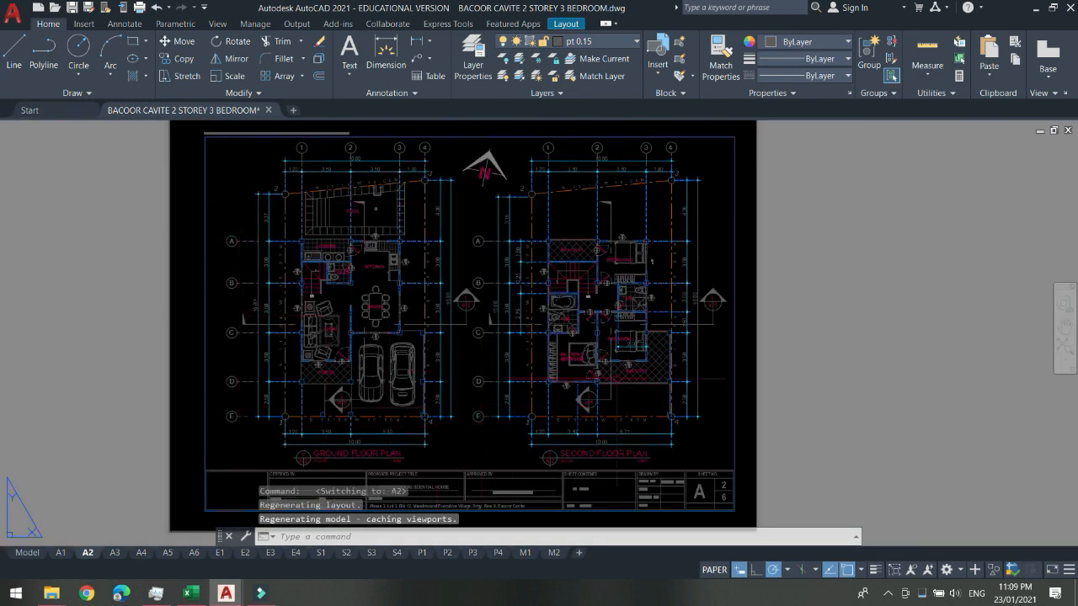
{"action": "scroll", "coordinate": [432, 277], "scroll_direction": "down", "scroll_amount": 2}
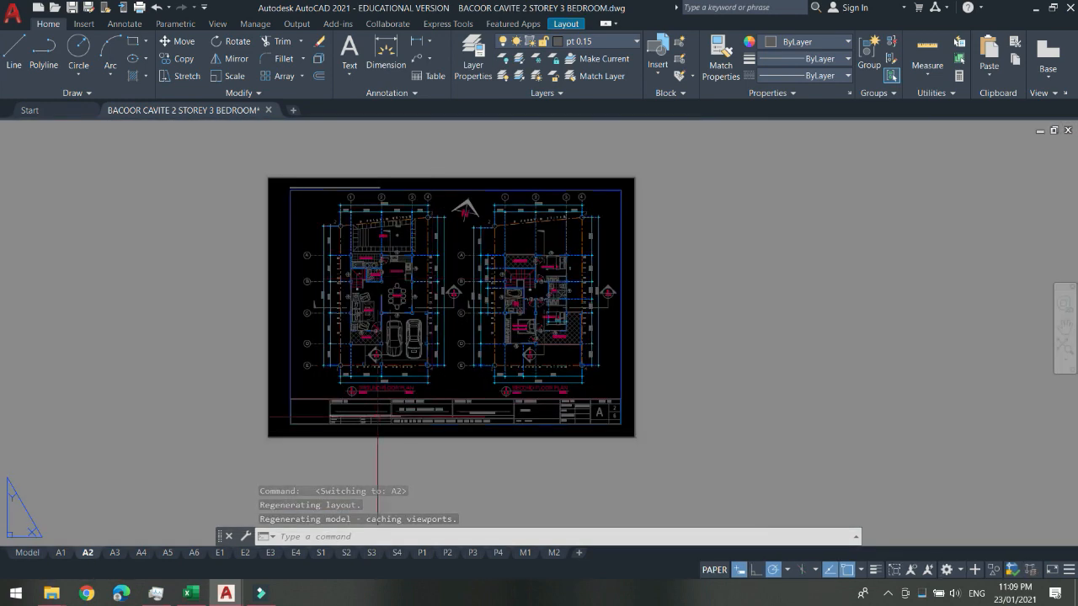
{"action": "scroll", "coordinate": [377, 417], "scroll_direction": "up", "scroll_amount": 5}
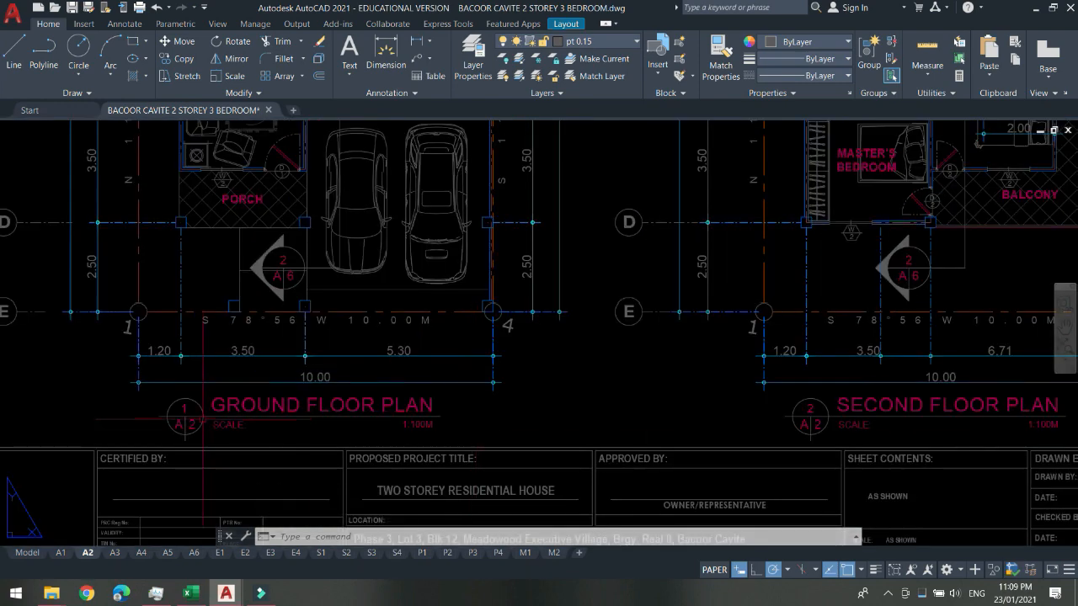
{"action": "scroll", "coordinate": [221, 414], "scroll_direction": "up", "scroll_amount": 2}
{"action": "middle_click_drag", "start_coordinate": [693, 395], "coordinate": [346, 386]}
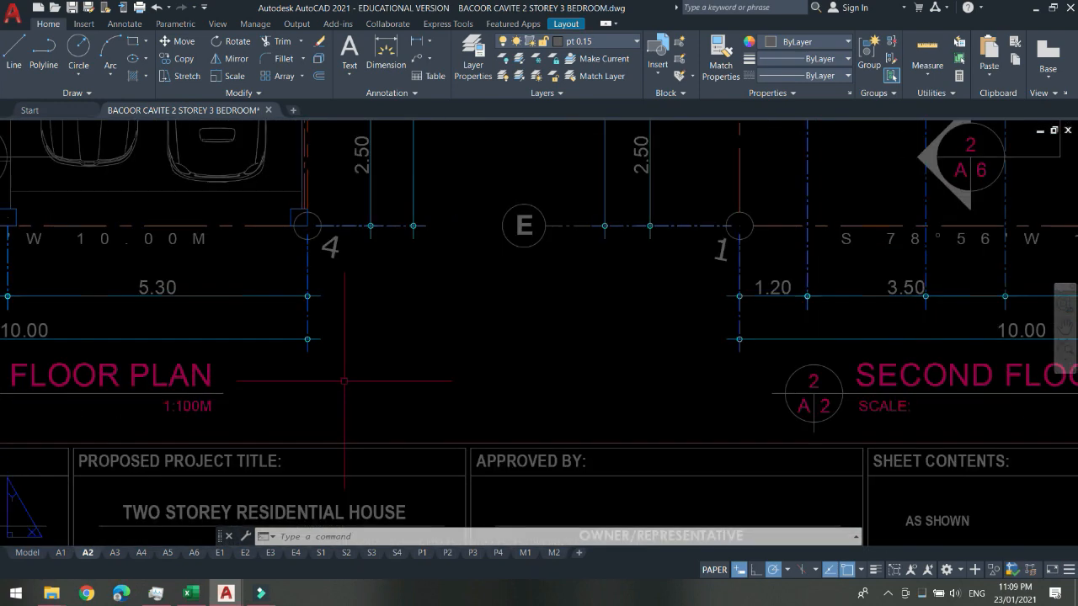
{"action": "scroll", "coordinate": [345, 387], "scroll_direction": "down", "scroll_amount": 4}
{"action": "left_click", "coordinate": [116, 553]}
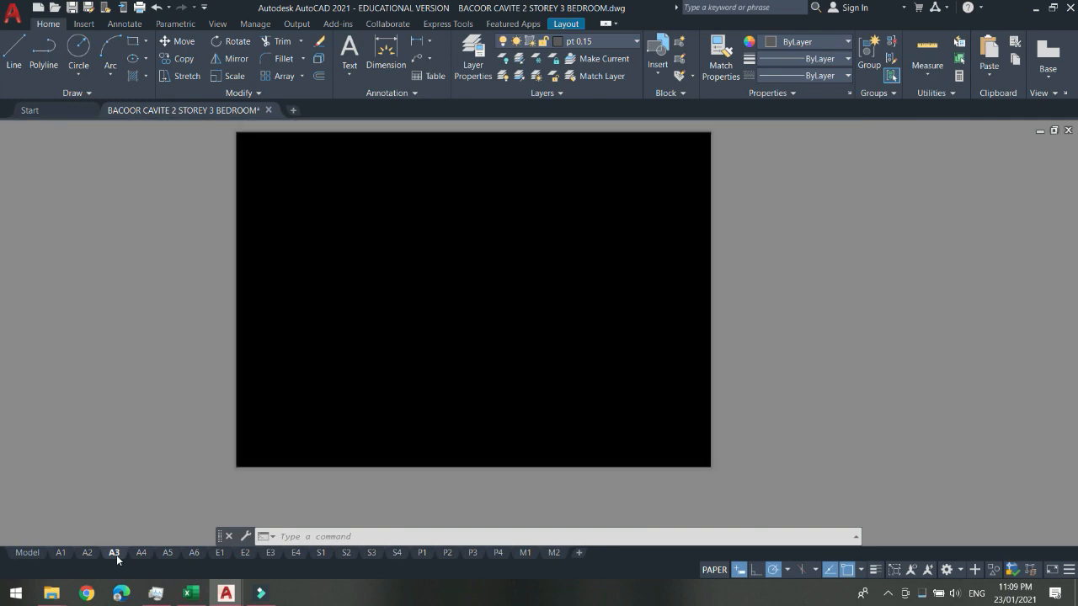
{"action": "scroll", "coordinate": [430, 399], "scroll_direction": "up", "scroll_amount": 4}
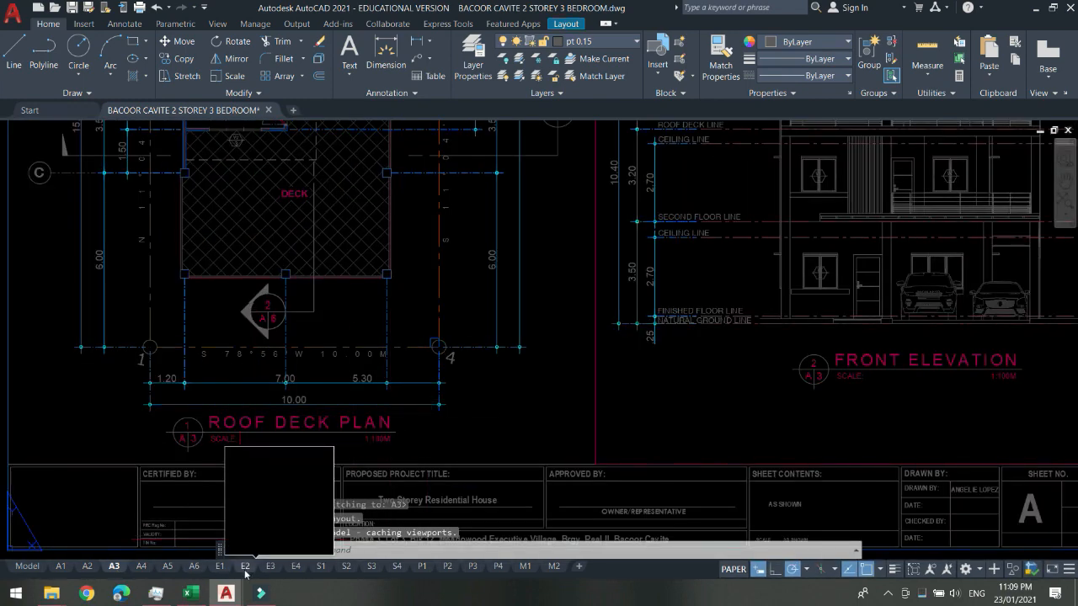
Open layout S2 and inspect the scales of its footing, wall footing and beam details.
{"action": "left_click", "coordinate": [346, 566]}
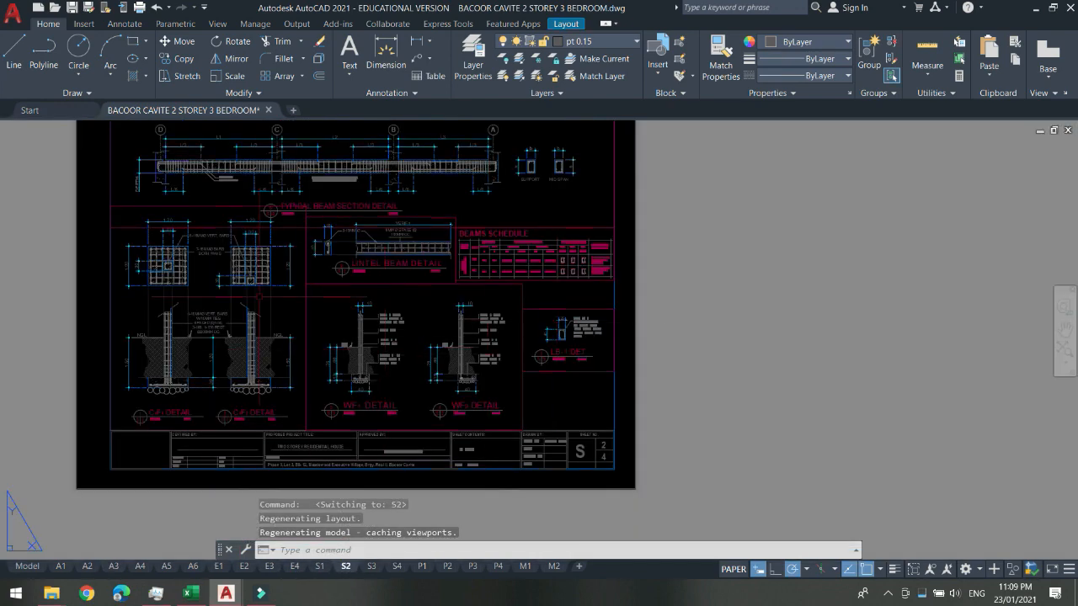
{"action": "middle_click_drag", "start_coordinate": [268, 252], "coordinate": [455, 223]}
{"action": "scroll", "coordinate": [447, 421], "scroll_direction": "up", "scroll_amount": 5}
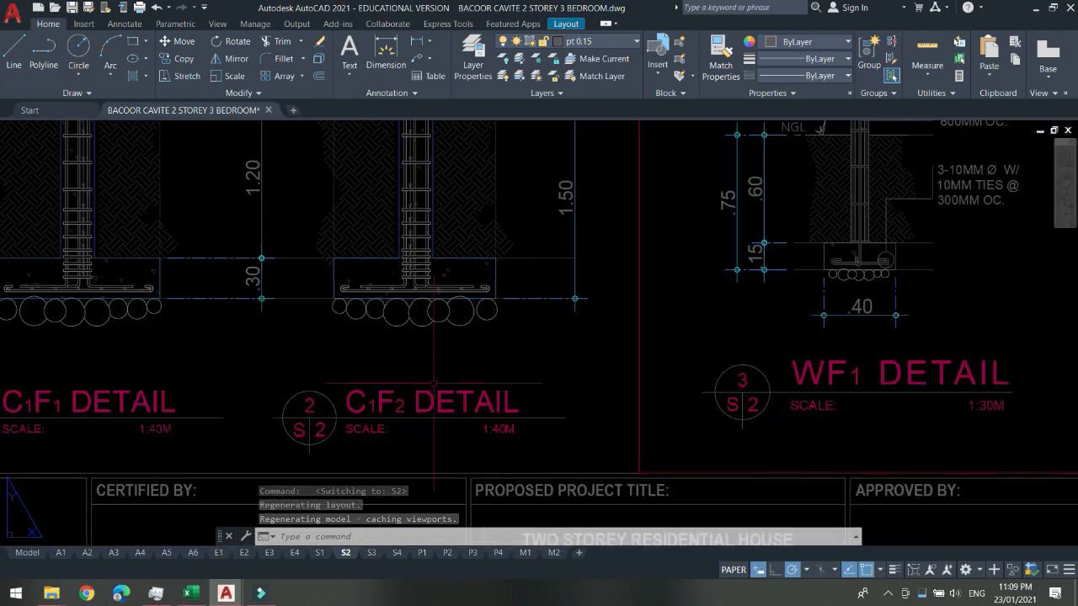
{"action": "scroll", "coordinate": [435, 375], "scroll_direction": "down", "scroll_amount": 2}
{"action": "middle_click_drag", "start_coordinate": [779, 387], "coordinate": [274, 492]}
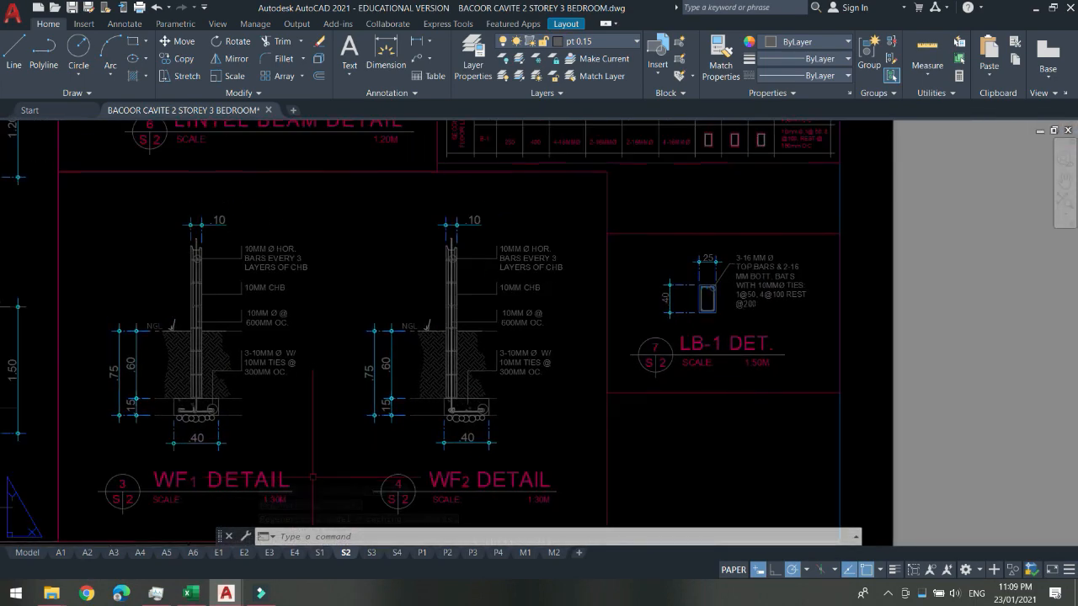
{"action": "middle_click_drag", "start_coordinate": [827, 333], "coordinate": [796, 500]}
{"action": "middle_click_drag", "start_coordinate": [287, 274], "coordinate": [691, 342]}
{"action": "scroll", "coordinate": [644, 297], "scroll_direction": "down", "scroll_amount": 2}
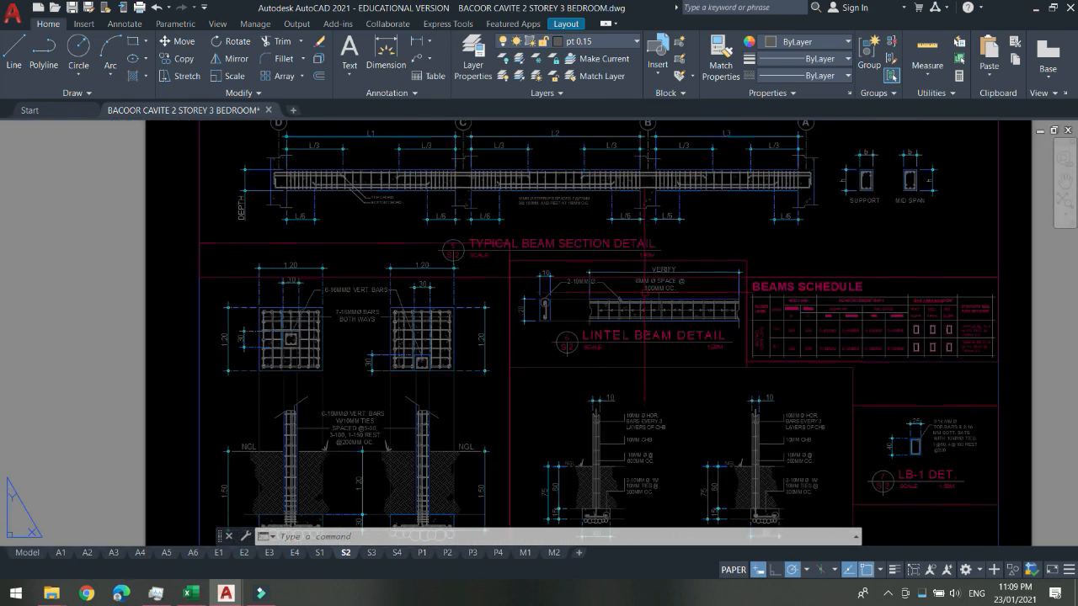
{"action": "scroll", "coordinate": [535, 256], "scroll_direction": "down", "scroll_amount": 2}
{"action": "middle_click_drag", "start_coordinate": [535, 256], "coordinate": [451, 242]}
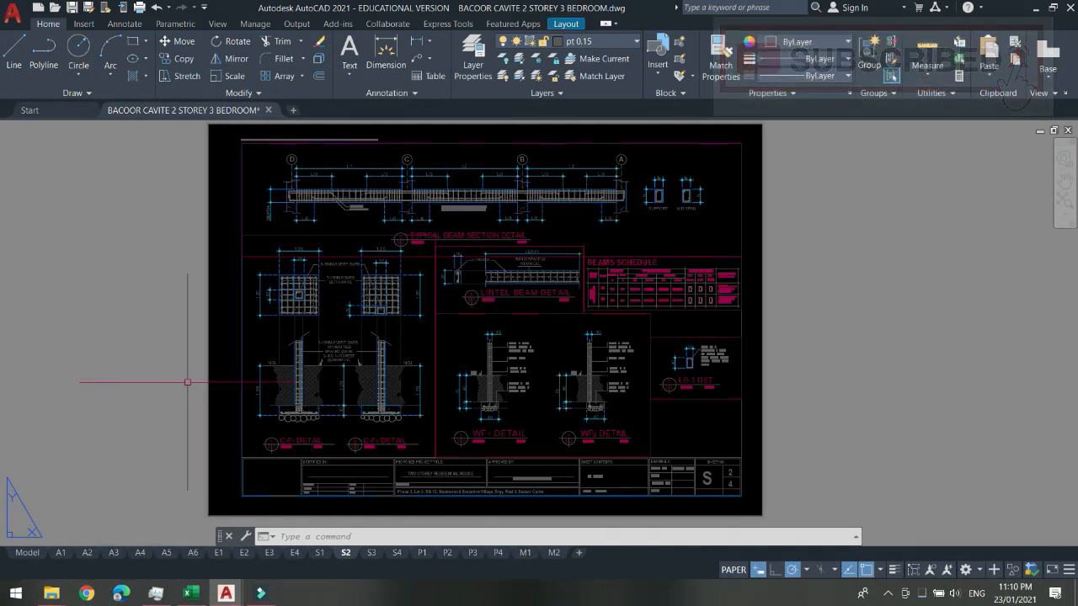
Switch to the open drawing FLOOR PLAN FOR SKETCHUP.
{"action": "mouse_move", "coordinate": [265, 553]}
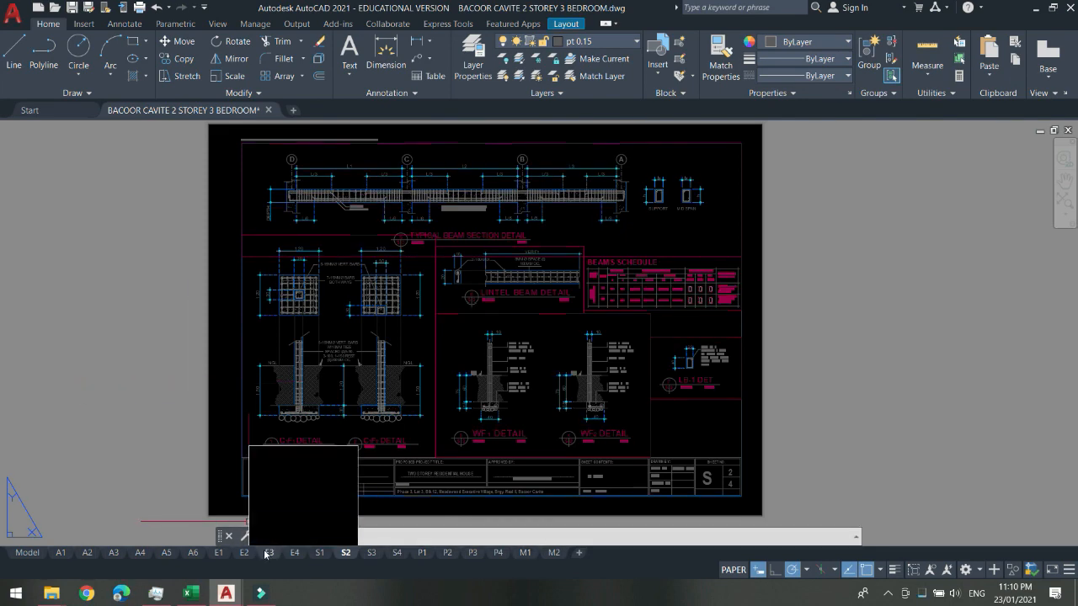
{"action": "mouse_move", "coordinate": [226, 592]}
{"action": "left_click", "coordinate": [155, 538]}
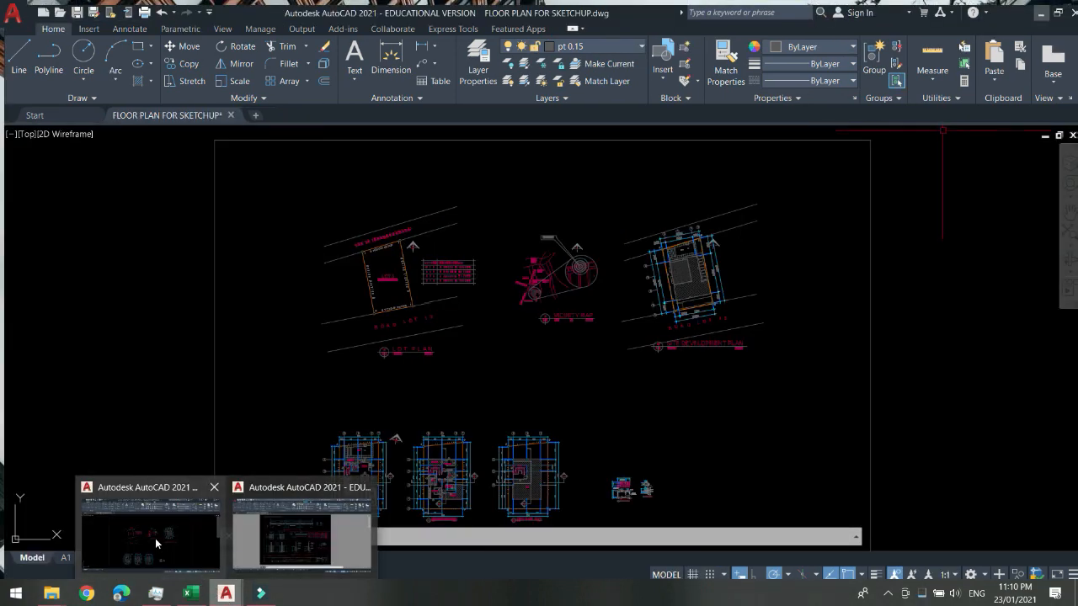
{"action": "left_click", "coordinate": [155, 539]}
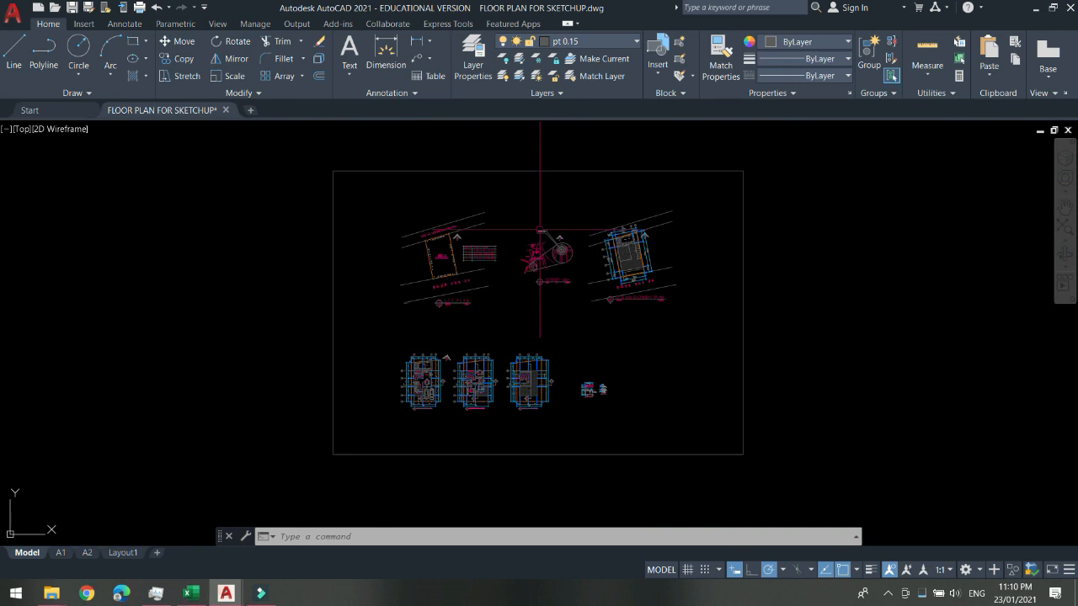
Examine the site plans, floor plans and small detail drawings in model space.
{"action": "scroll", "coordinate": [448, 241], "scroll_direction": "up", "scroll_amount": 2}
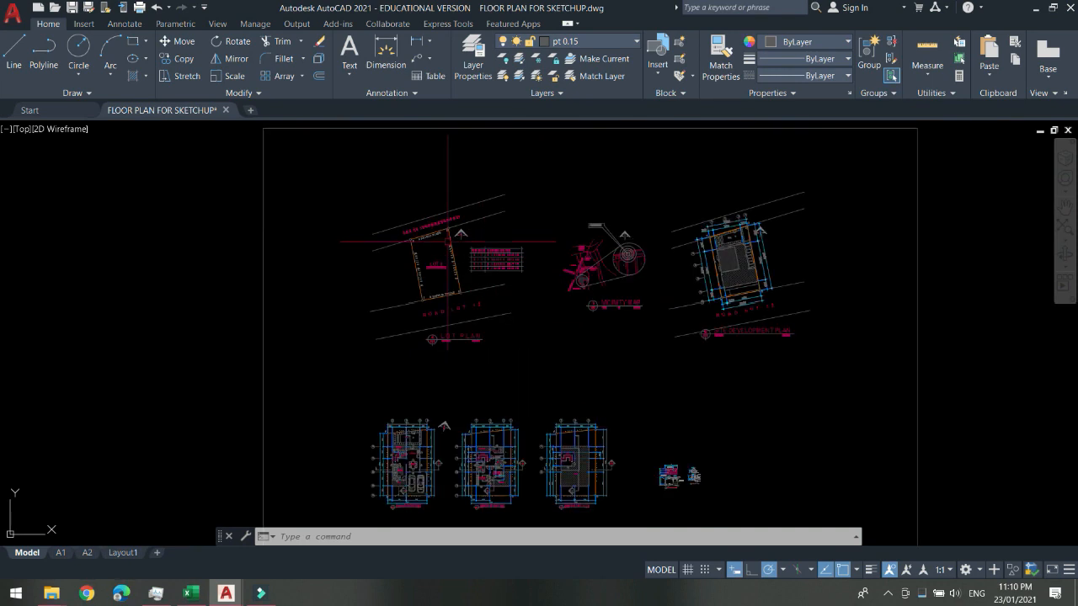
{"action": "scroll", "coordinate": [838, 290], "scroll_direction": "up", "scroll_amount": 3}
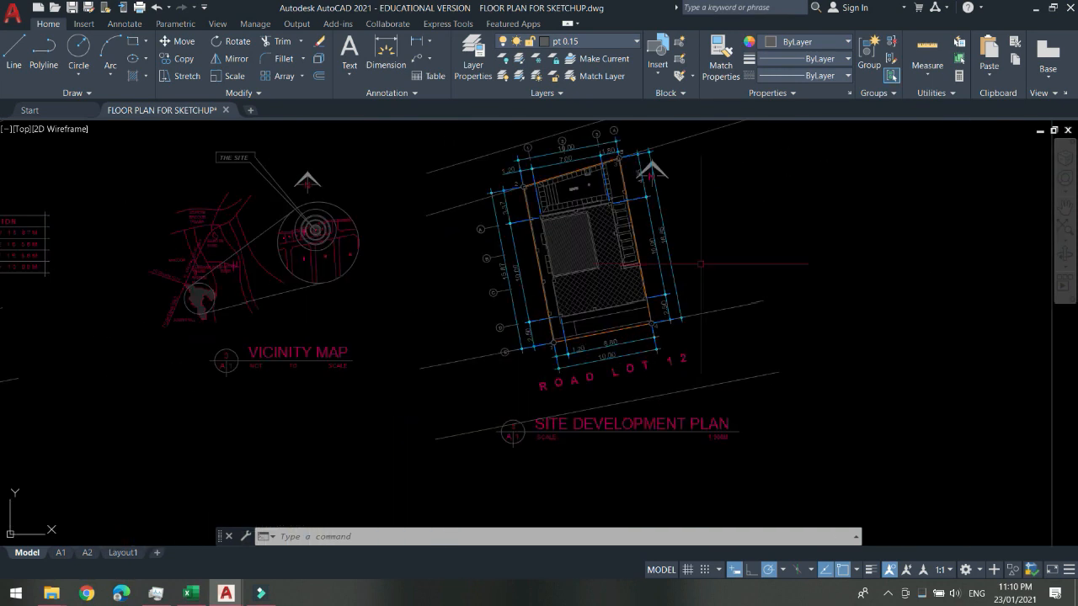
{"action": "scroll", "coordinate": [808, 287], "scroll_direction": "down", "scroll_amount": 1}
{"action": "middle_click_drag", "start_coordinate": [271, 385], "coordinate": [420, 161]}
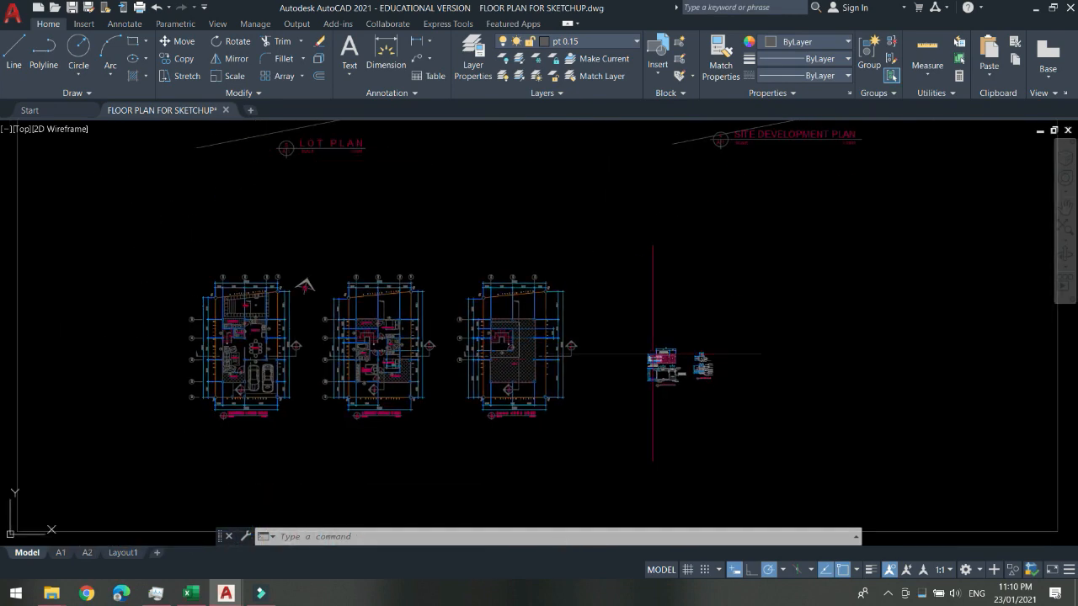
{"action": "scroll", "coordinate": [653, 352], "scroll_direction": "up", "scroll_amount": 4}
{"action": "scroll", "coordinate": [646, 320], "scroll_direction": "down", "scroll_amount": 2}
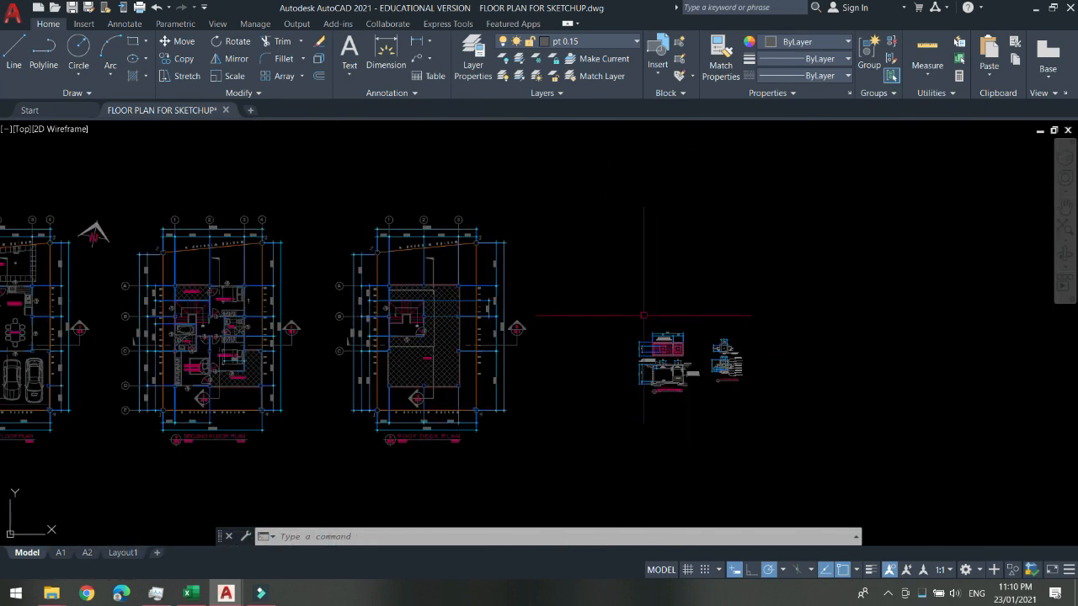
Look over the title-block sheet on layout A2 and open Layout1.
{"action": "left_click", "coordinate": [89, 556]}
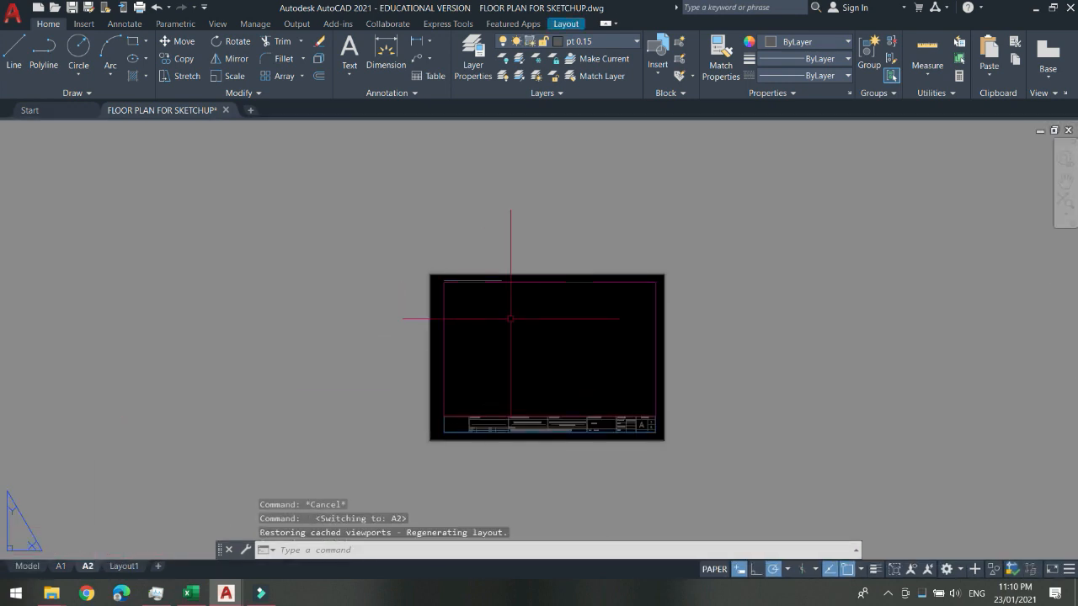
{"action": "scroll", "coordinate": [522, 357], "scroll_direction": "up", "scroll_amount": 2}
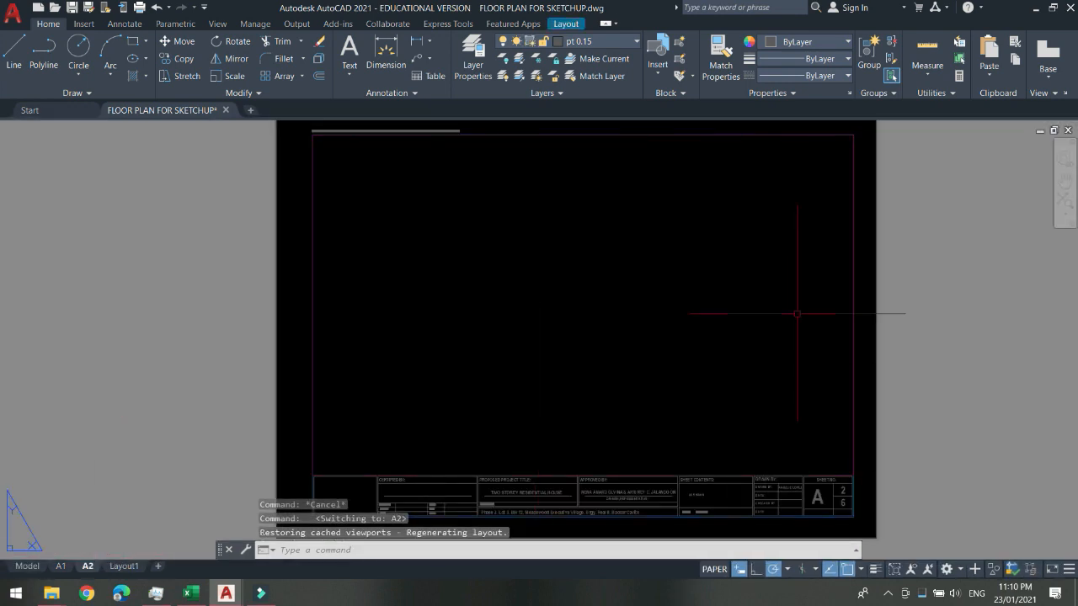
{"action": "scroll", "coordinate": [309, 326], "scroll_direction": "down", "scroll_amount": 2}
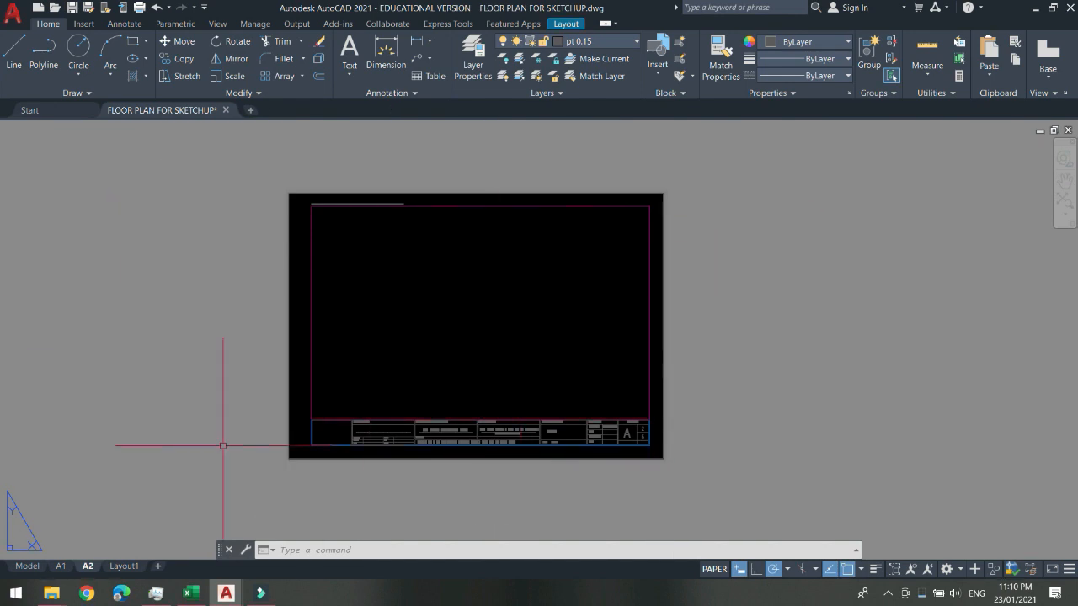
{"action": "left_click", "coordinate": [125, 566]}
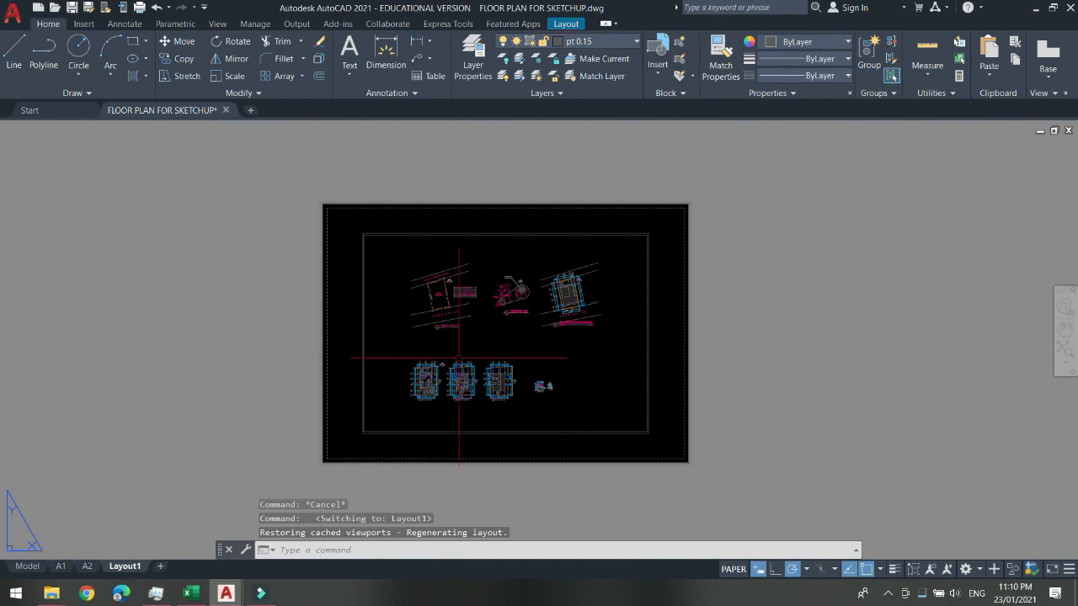
Select the large viewport's frame on Layout1 and examine its boundary around the plans.
{"action": "scroll", "coordinate": [411, 283], "scroll_direction": "up", "scroll_amount": 2}
{"action": "scroll", "coordinate": [412, 283], "scroll_direction": "down", "scroll_amount": 2}
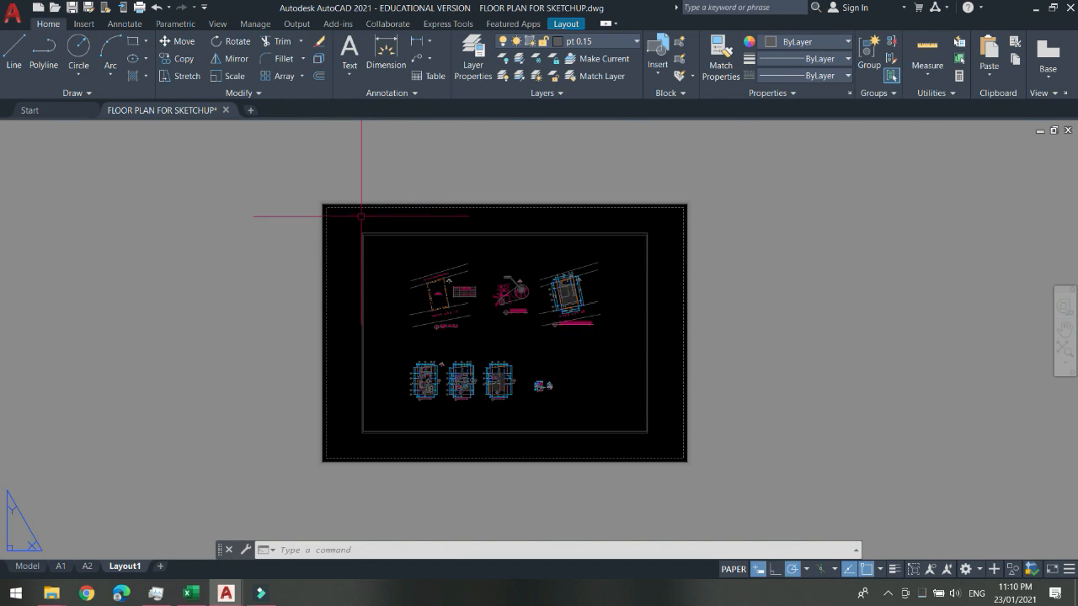
{"action": "left_click", "coordinate": [360, 247]}
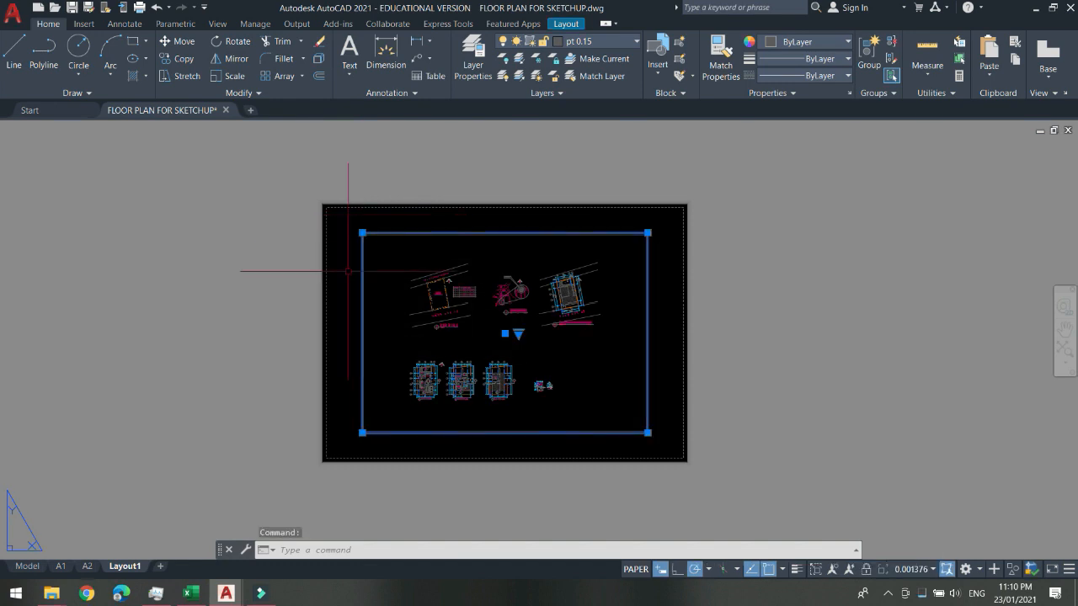
{"action": "scroll", "coordinate": [565, 319], "scroll_direction": "up", "scroll_amount": 2}
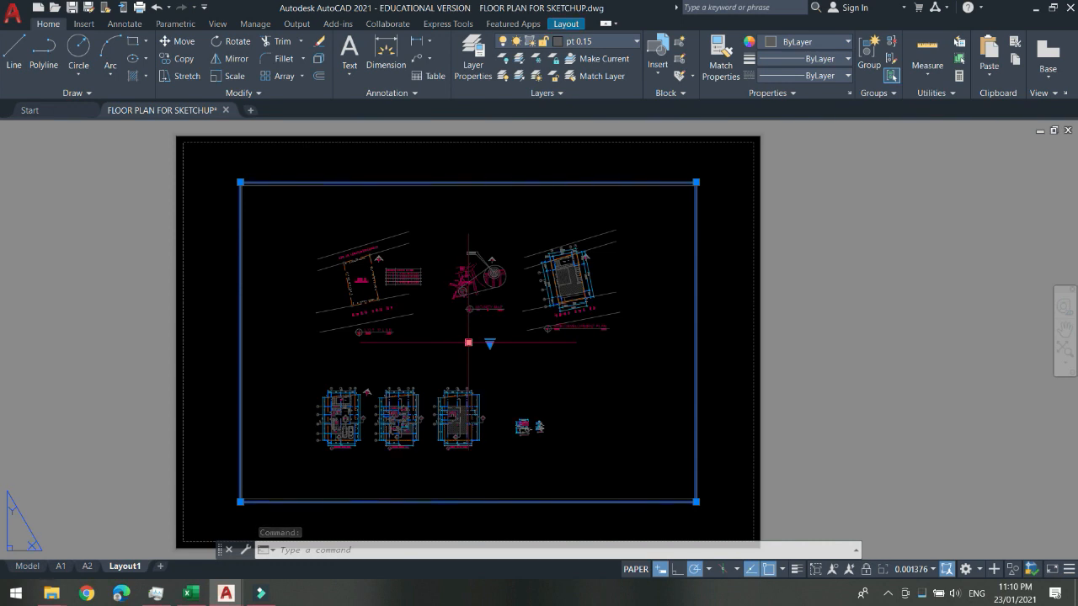
{"action": "key", "text": "Escape"}
{"action": "left_click", "coordinate": [239, 218]}
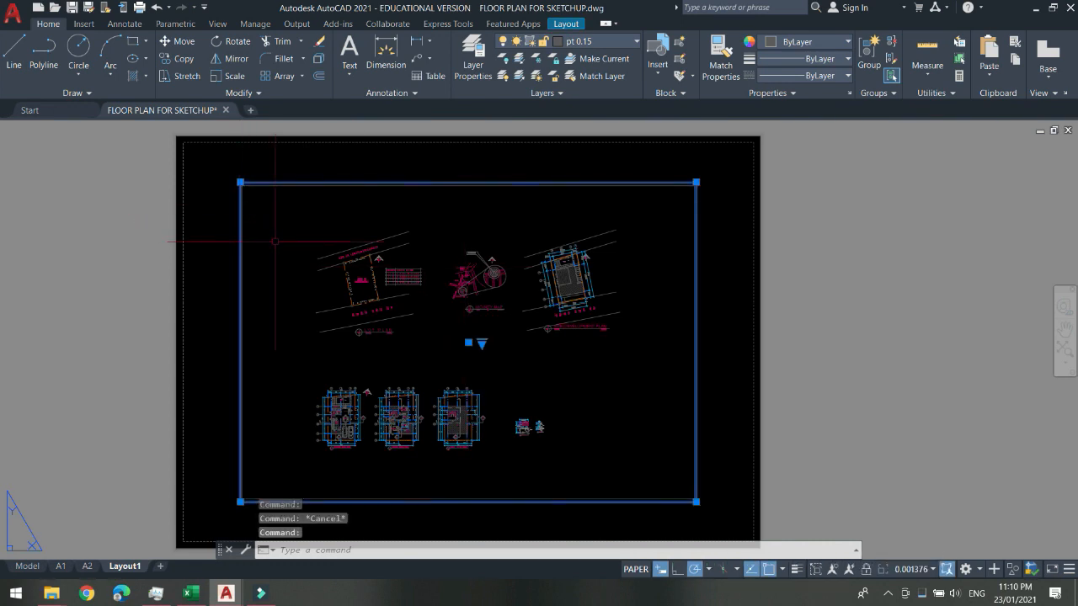
{"action": "key", "text": "Escape"}
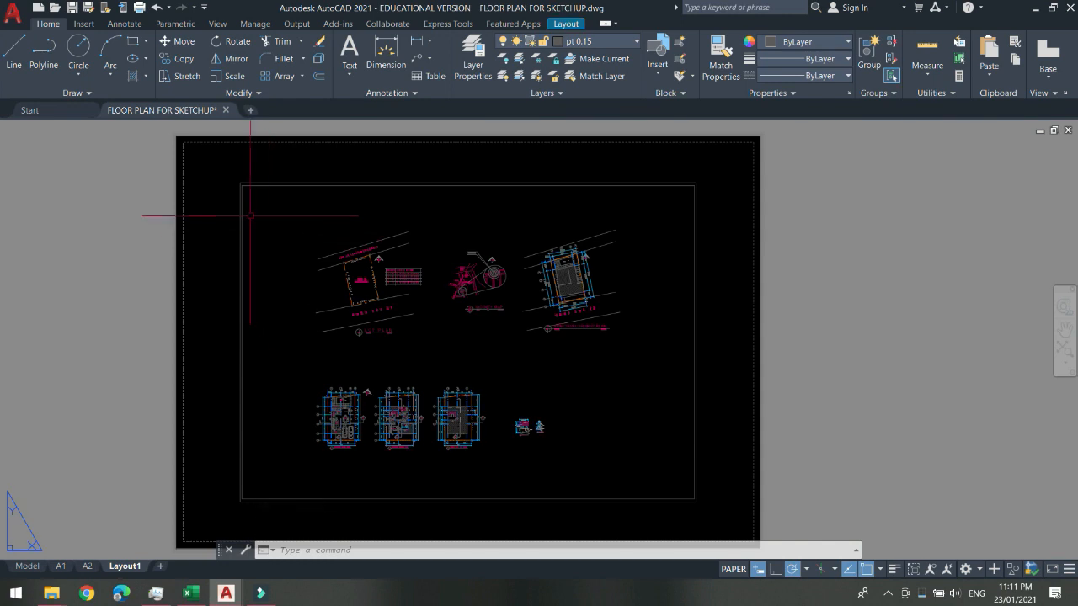
Look through the list of scales available for the Layout1 viewport, leaving its scale unchanged.
{"action": "middle_click_drag", "start_coordinate": [241, 205], "coordinate": [324, 206]}
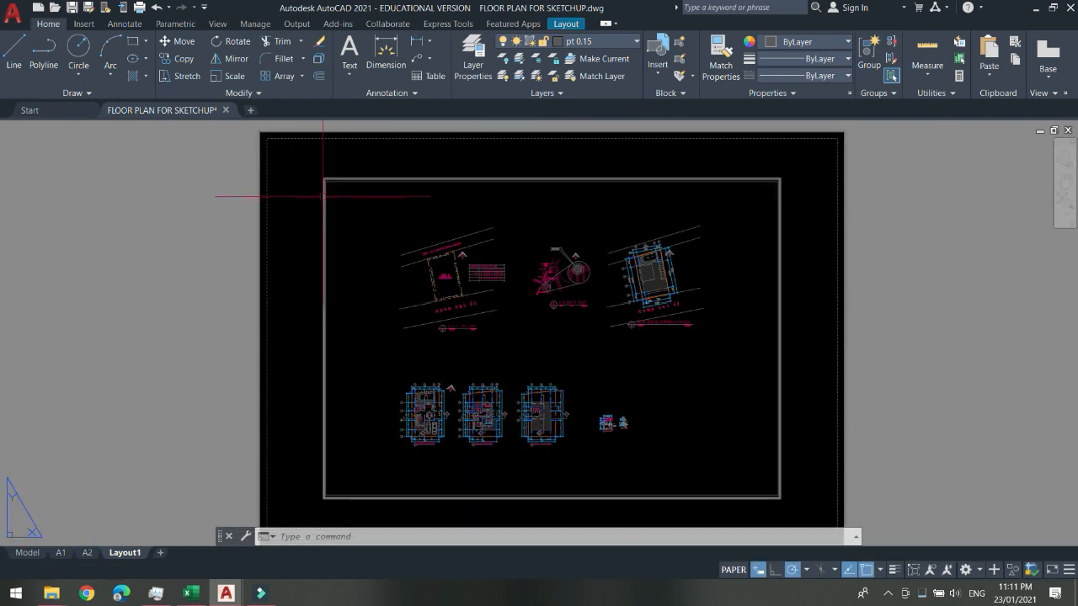
{"action": "left_click", "coordinate": [323, 195]}
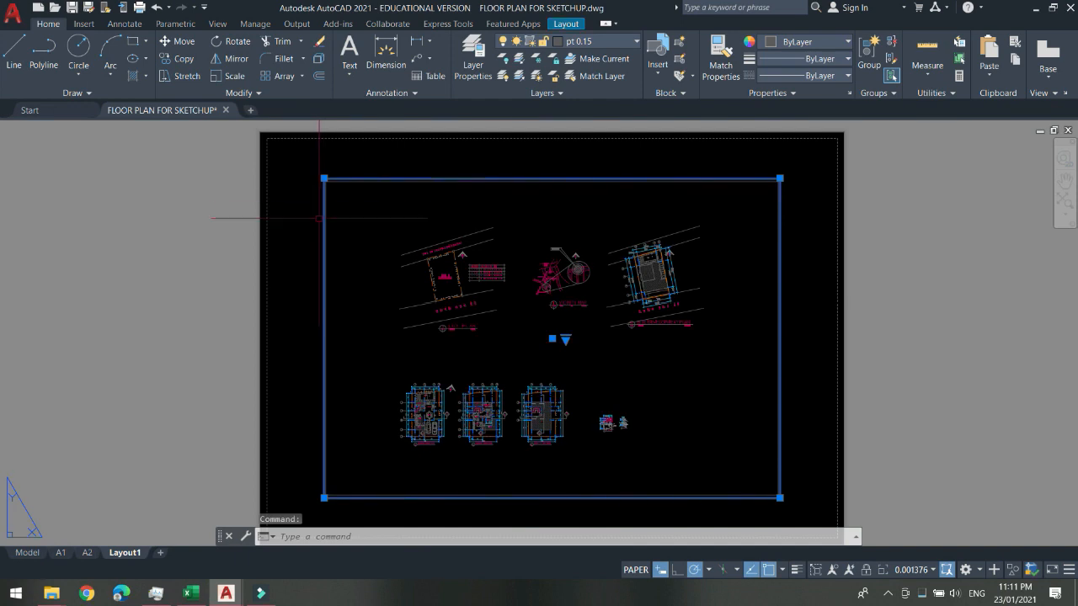
{"action": "left_click", "coordinate": [911, 570]}
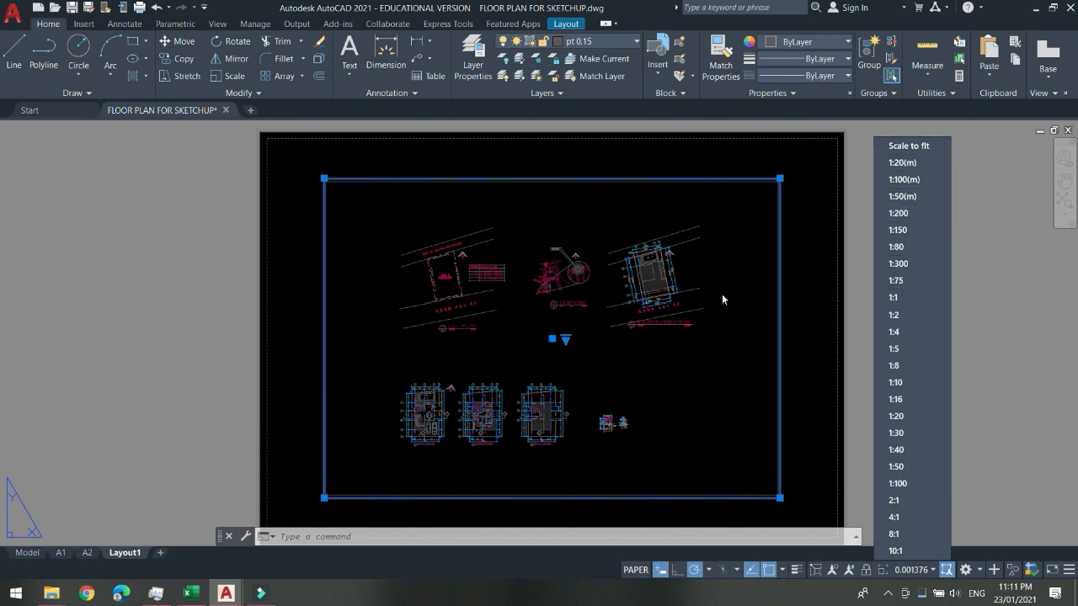
{"action": "left_click", "coordinate": [717, 363]}
{"action": "middle_click_drag", "start_coordinate": [803, 359], "coordinate": [743, 336]}
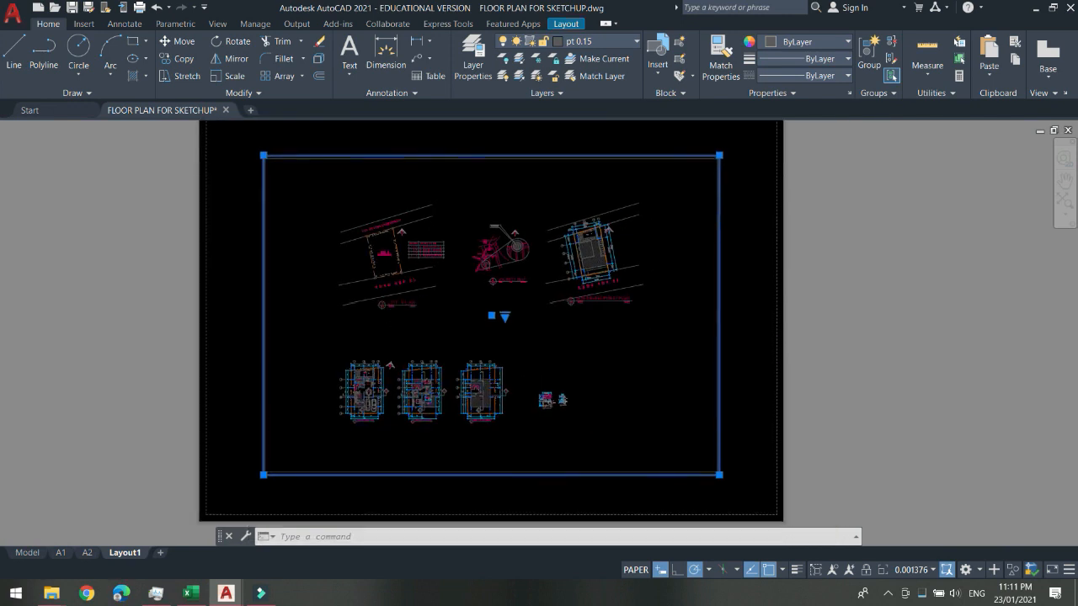
{"action": "left_click", "coordinate": [914, 571]}
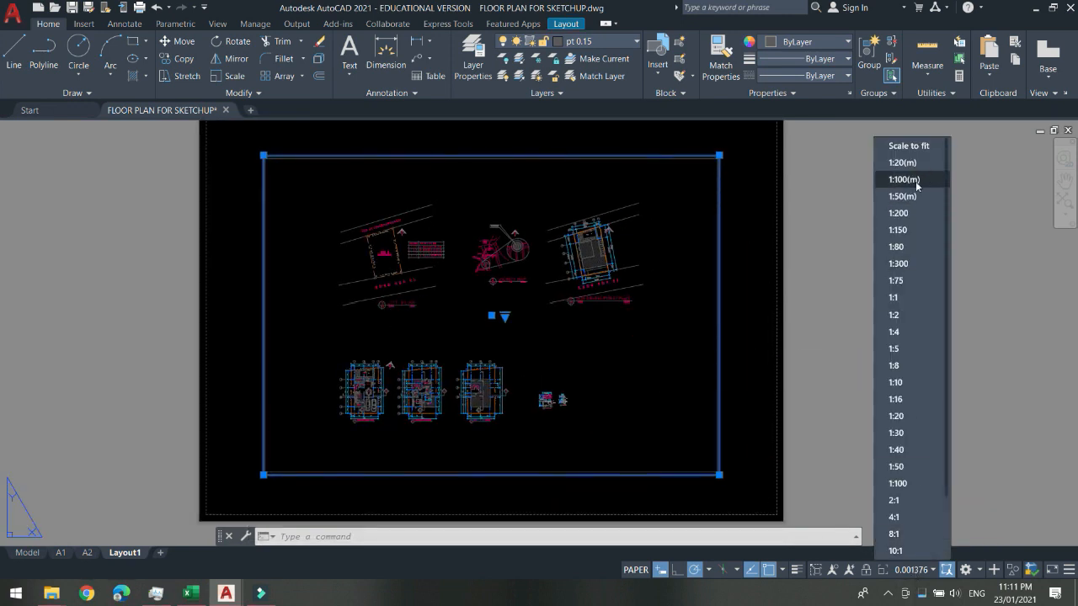
{"action": "left_click", "coordinate": [746, 366]}
{"action": "key", "text": "Escape"}
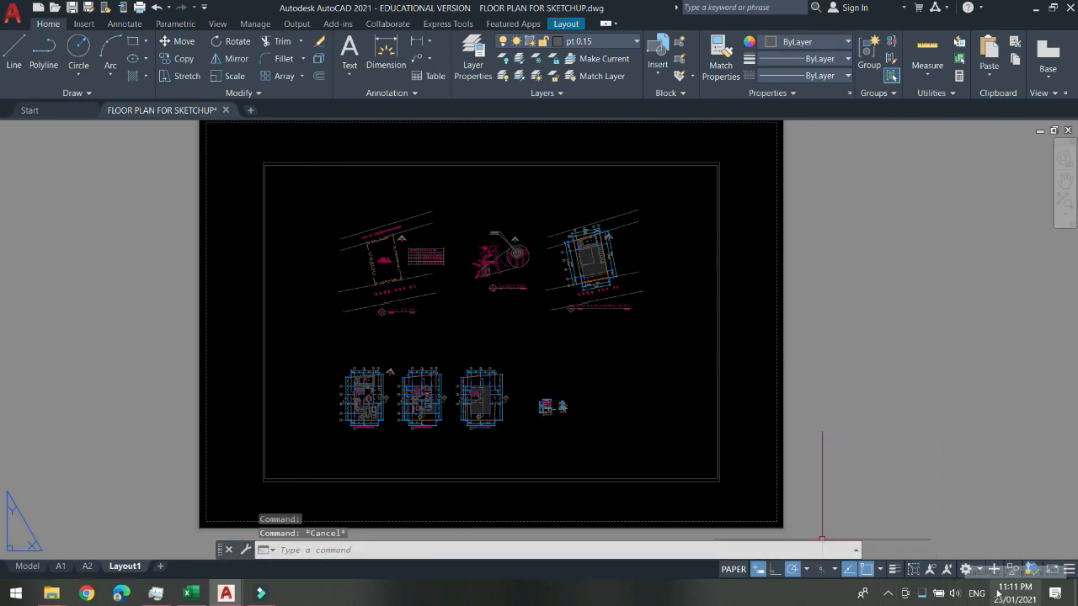
{"action": "left_click", "coordinate": [717, 336]}
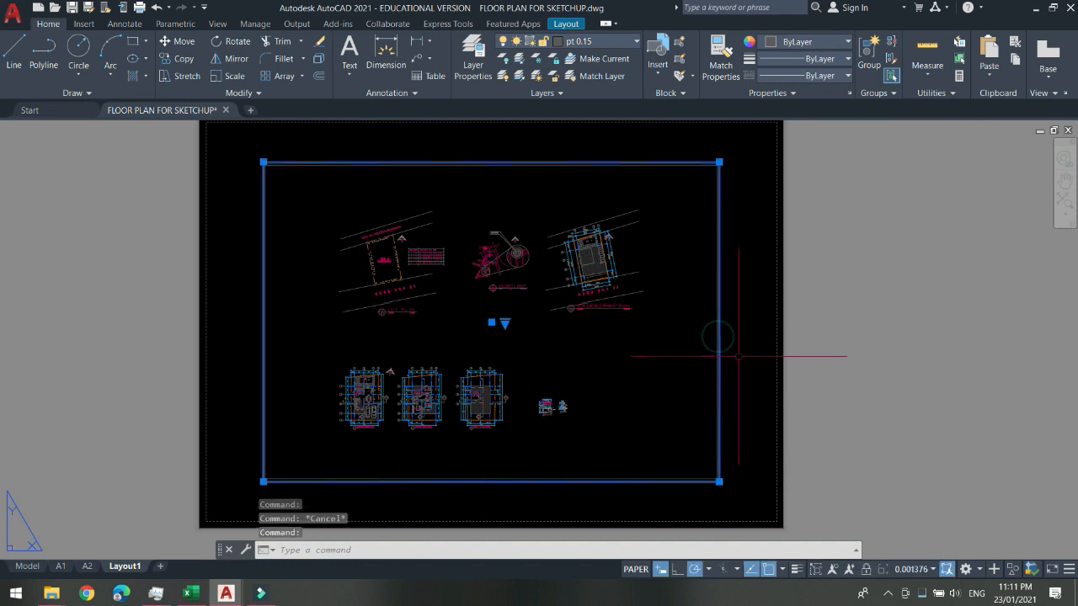
{"action": "left_click", "coordinate": [915, 570]}
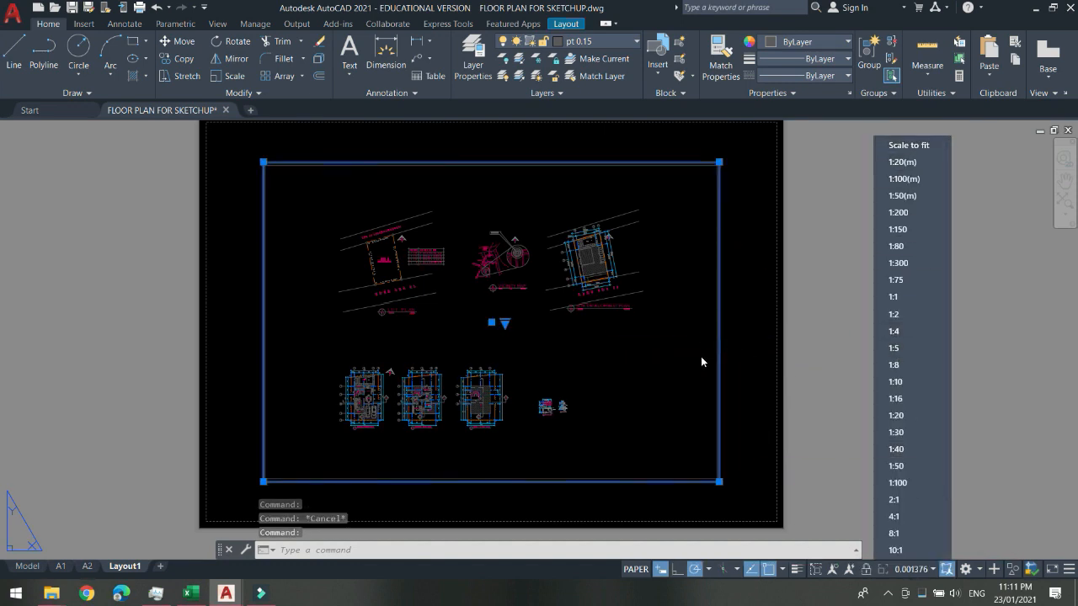
{"action": "left_click", "coordinate": [596, 357]}
{"action": "key", "text": "Escape"}
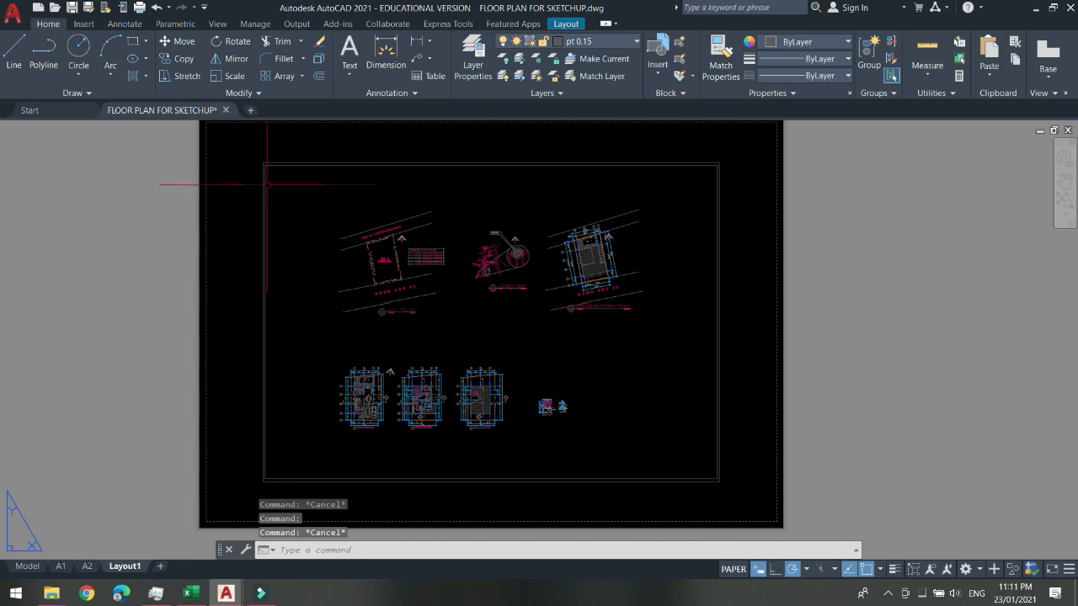
Shrink the Layout1 viewport from its lower-right corner so it frames mainly the first site plan.
{"action": "left_click", "coordinate": [265, 182]}
{"action": "scroll", "coordinate": [439, 288], "scroll_direction": "down", "scroll_amount": 2}
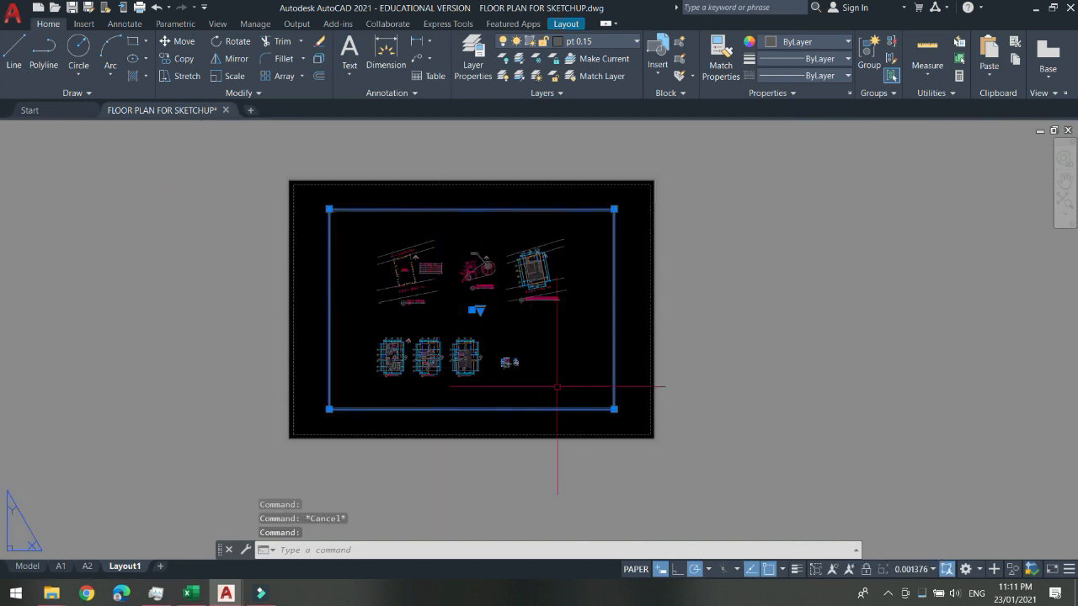
{"action": "left_click", "coordinate": [614, 409]}
{"action": "left_click", "coordinate": [440, 343]}
{"action": "scroll", "coordinate": [424, 232], "scroll_direction": "up", "scroll_amount": 2}
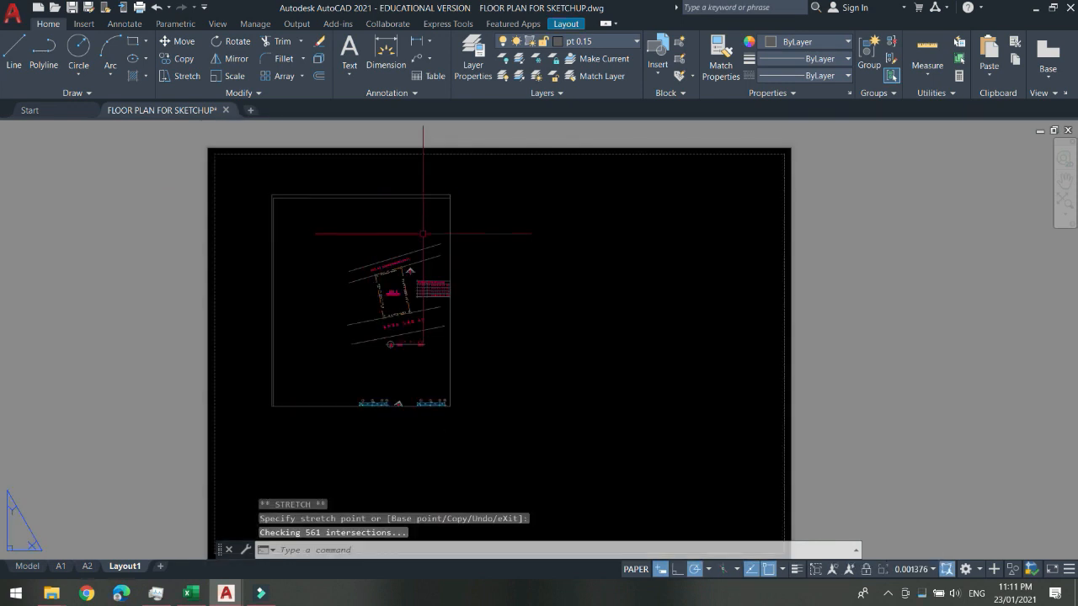
{"action": "key", "text": "Escape"}
Copy the reduced viewport to the empty area beside it on the sheet.
{"action": "left_click", "coordinate": [396, 291]}
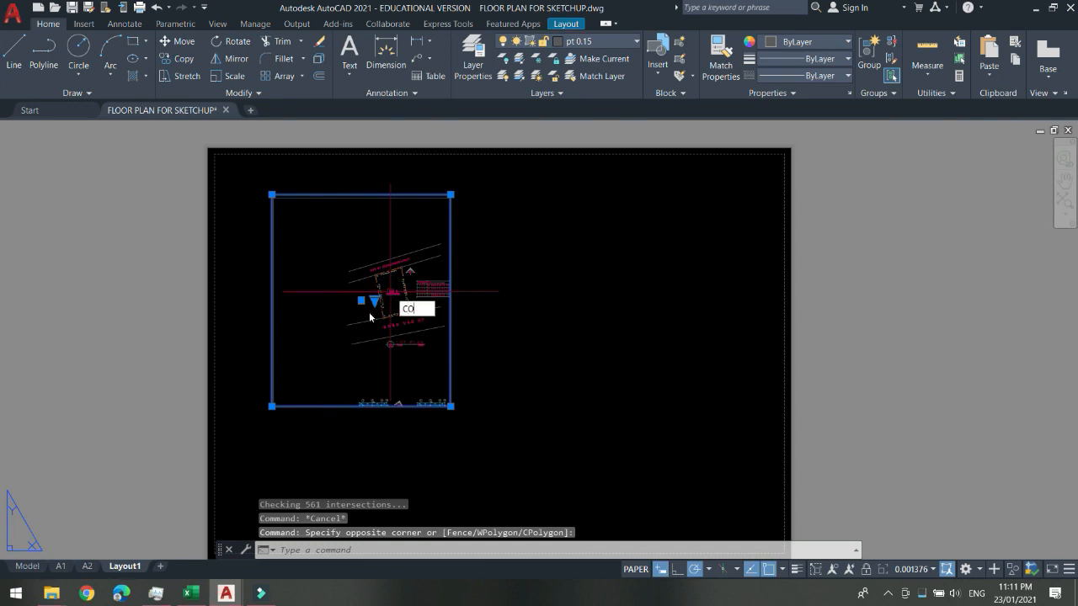
{"action": "key", "text": "Return"}
{"action": "left_click", "coordinate": [371, 314]}
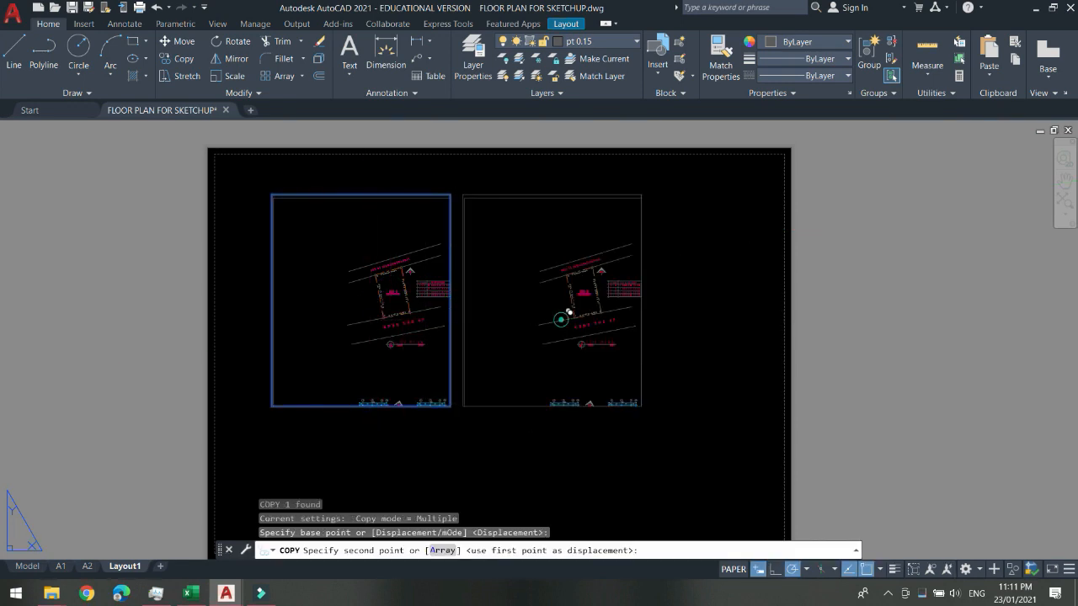
{"action": "left_click", "coordinate": [569, 314]}
{"action": "key", "text": "Escape"}
Stretch the copied viewport's lower-right corner outward to reveal more of the model-space drawings.
{"action": "left_click", "coordinate": [762, 463]}
{"action": "left_click", "coordinate": [614, 349]}
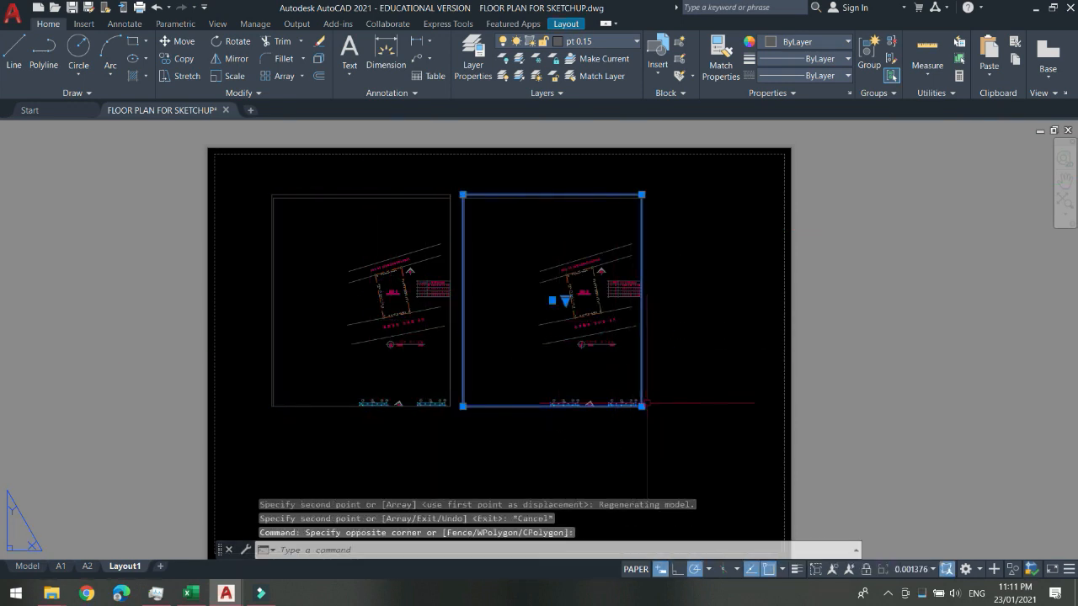
{"action": "left_click", "coordinate": [641, 407]}
{"action": "left_click", "coordinate": [761, 440]}
{"action": "key", "text": "Escape"}
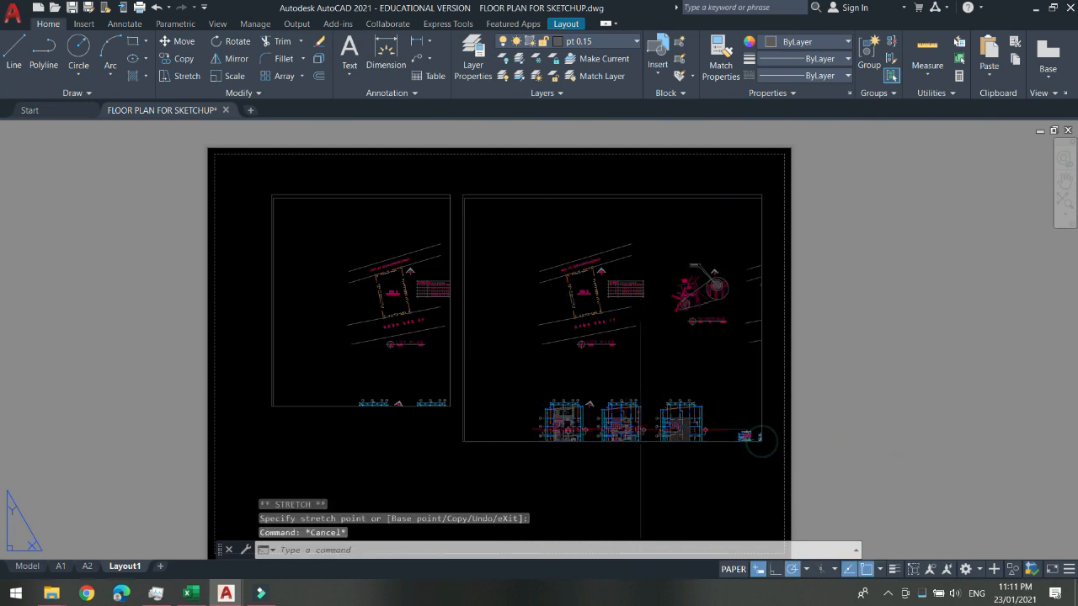
Erase the original smaller viewport and undo the erasure.
{"action": "left_click", "coordinate": [434, 422]}
{"action": "left_click", "coordinate": [406, 390]}
{"action": "key", "text": "Delete"}
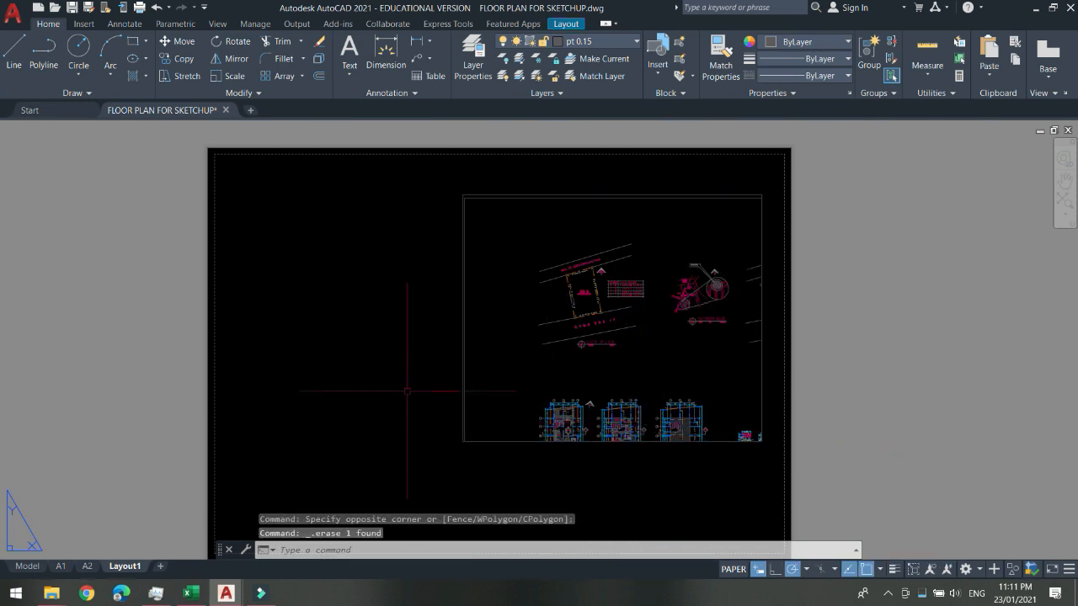
{"action": "key", "text": "ctrl+z"}
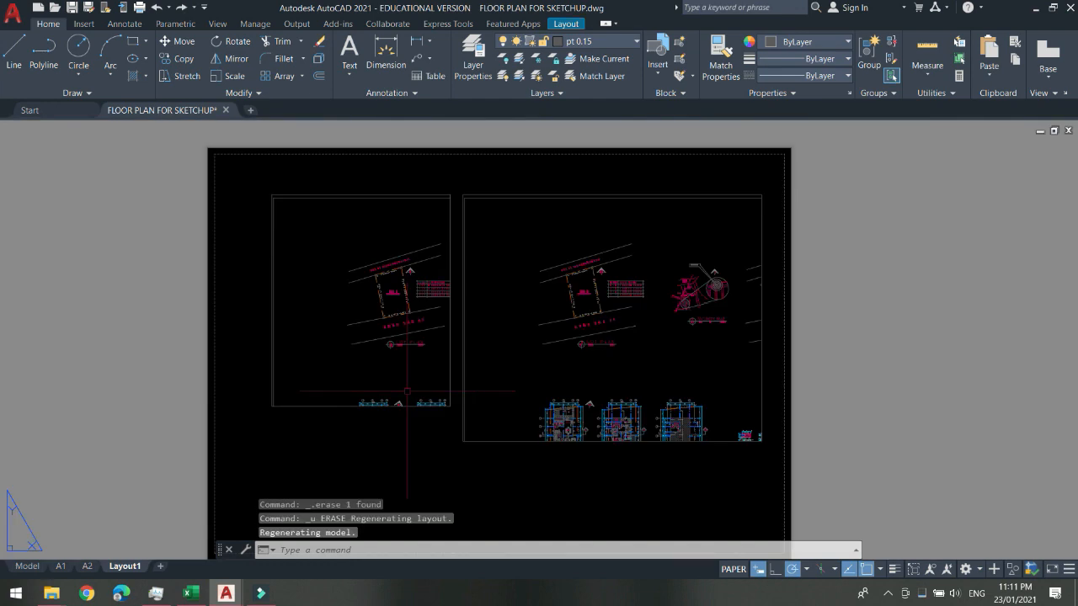
{"action": "key", "text": "Escape"}
Open layout A2 and shrink its viewport inward from the lower-right and upper-left corners.
{"action": "mouse_move", "coordinate": [88, 572]}
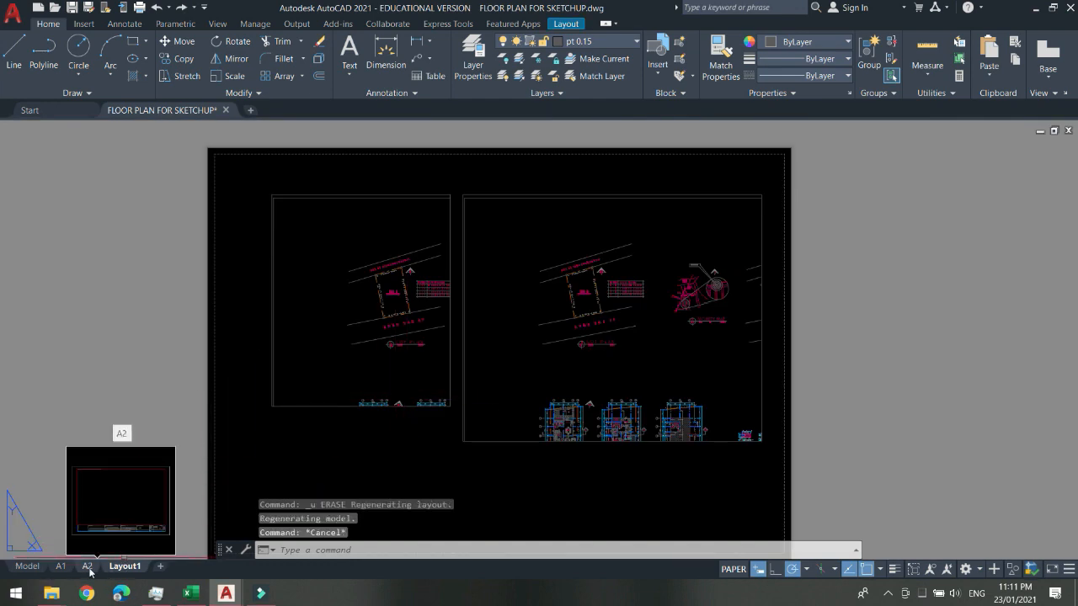
{"action": "left_click", "coordinate": [89, 569]}
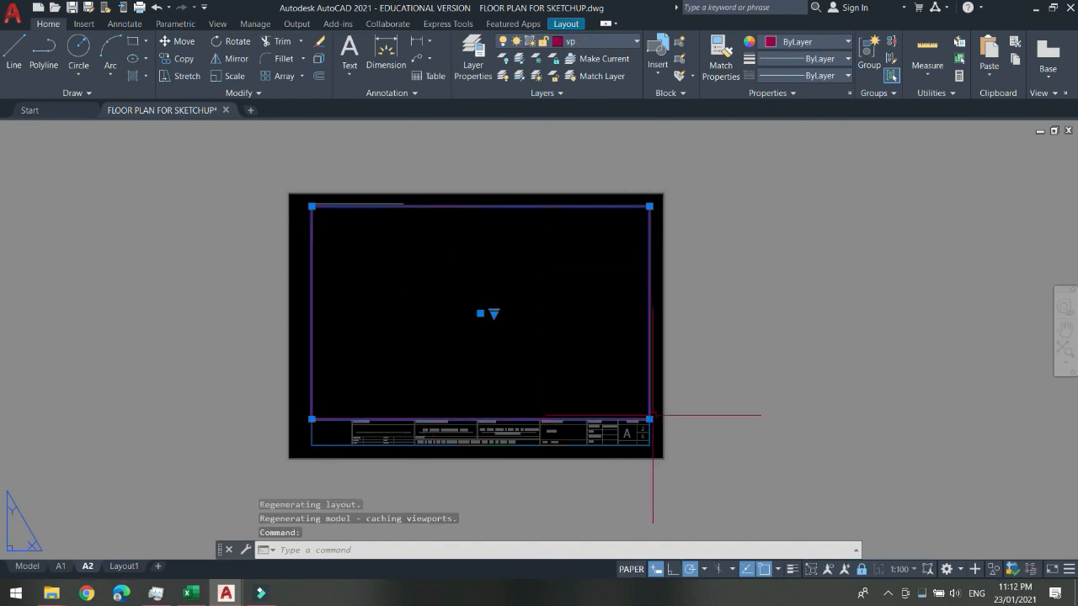
{"action": "left_click", "coordinate": [649, 418]}
{"action": "left_click", "coordinate": [520, 349]}
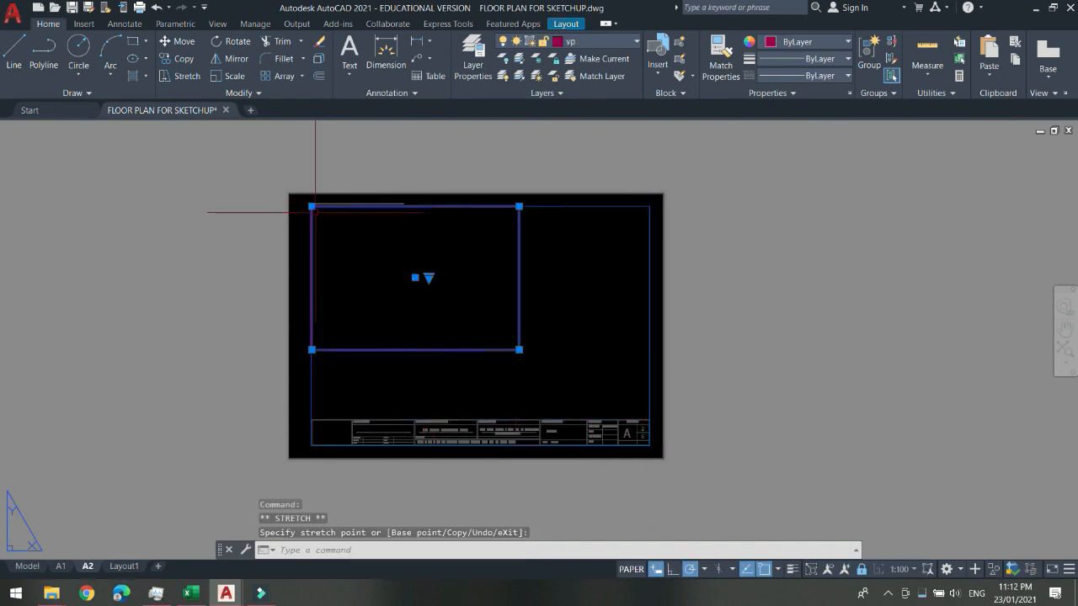
{"action": "left_click", "coordinate": [311, 207]}
{"action": "left_click", "coordinate": [366, 234]}
{"action": "key", "text": "Escape"}
{"action": "scroll", "coordinate": [518, 270], "scroll_direction": "up", "scroll_amount": 2}
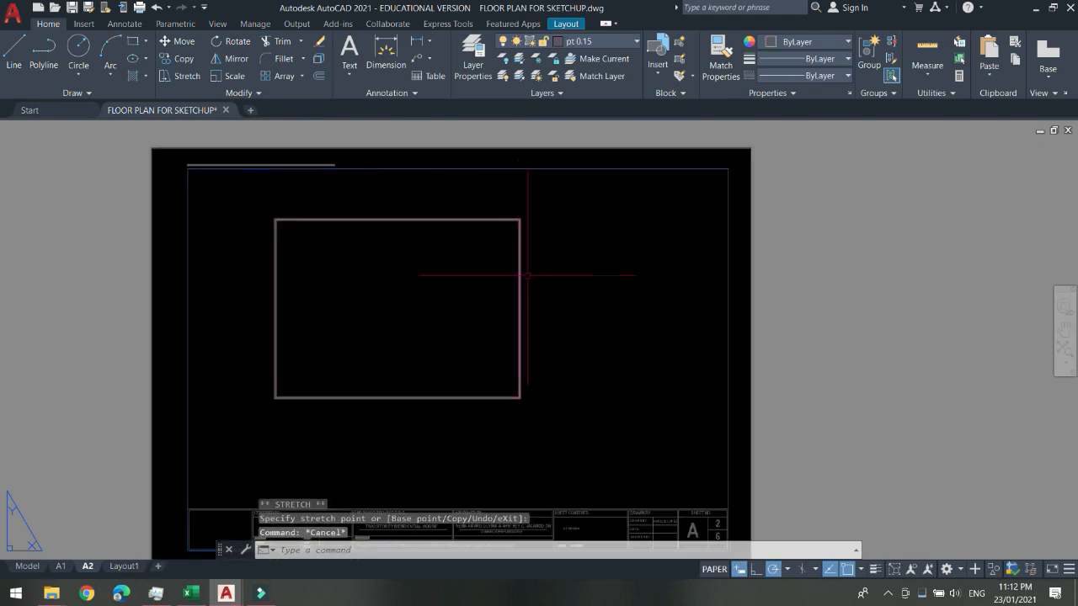
Check which layer the A2 viewport is on and make vp the current layer.
{"action": "left_click", "coordinate": [566, 286]}
{"action": "left_click", "coordinate": [481, 264]}
{"action": "key", "text": "Escape"}
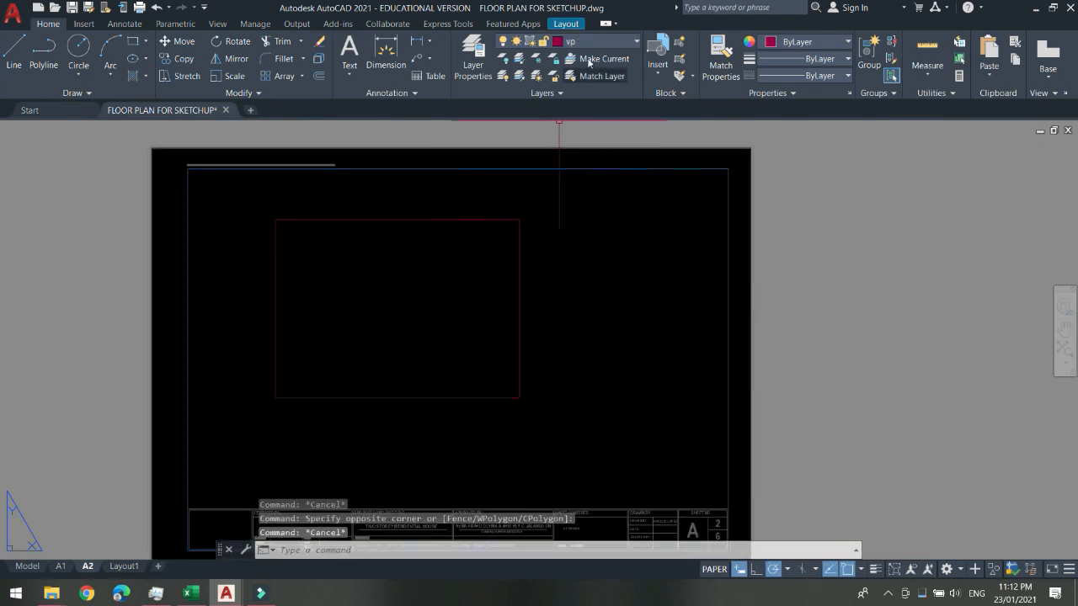
{"action": "left_click", "coordinate": [601, 41]}
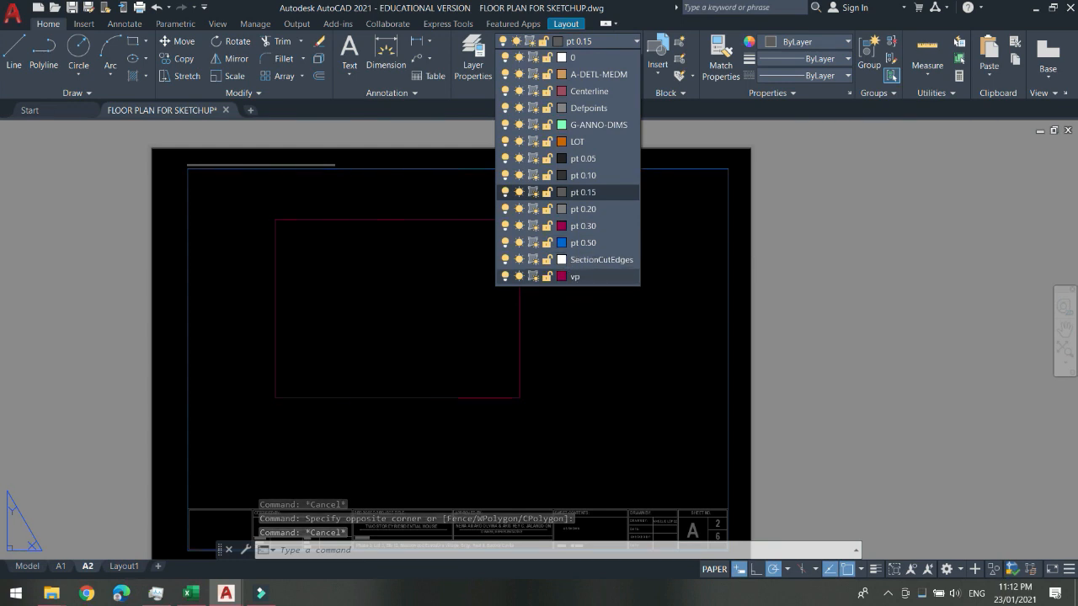
{"action": "left_click", "coordinate": [576, 278]}
Copy the A2 viewport to the upper-right area of the sheet.
{"action": "left_click", "coordinate": [578, 361]}
{"action": "left_click", "coordinate": [338, 285]}
{"action": "type", "text": "co"}
{"action": "key", "text": "Return"}
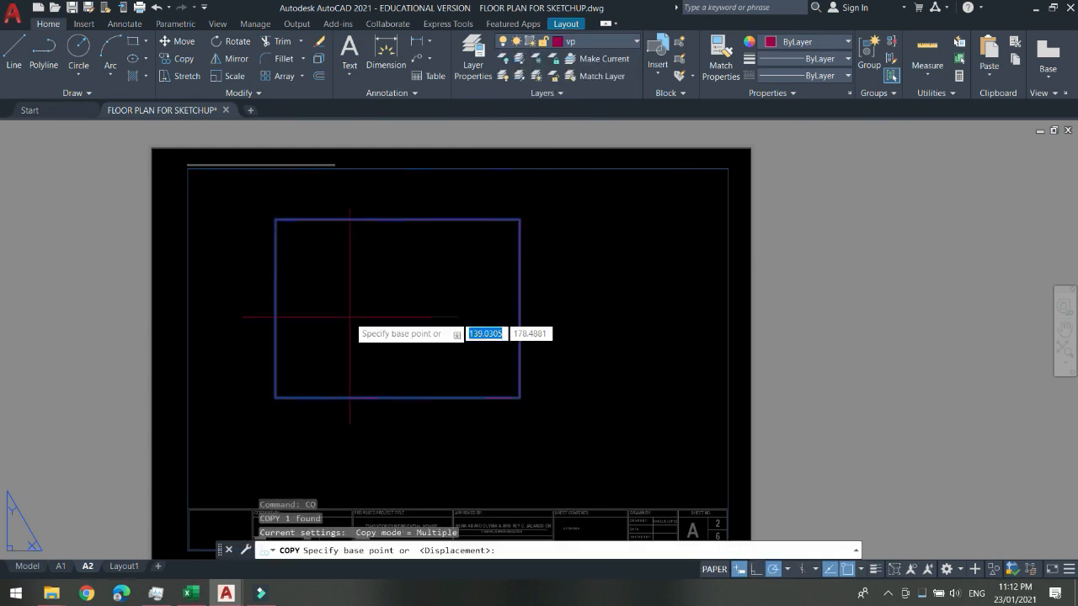
{"action": "left_click", "coordinate": [350, 316]}
{"action": "left_click", "coordinate": [549, 276]}
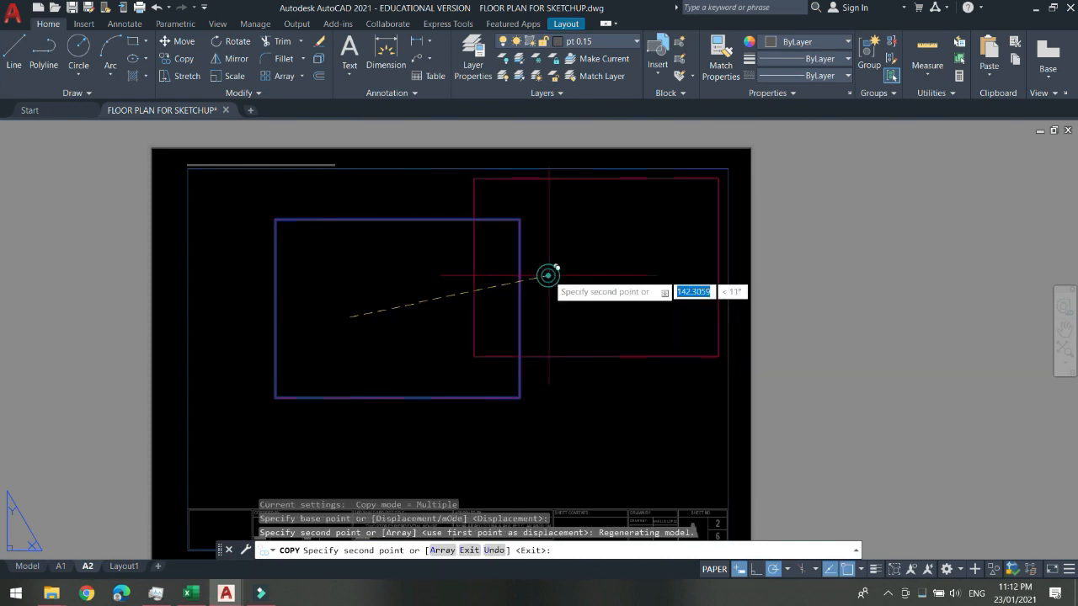
{"action": "key", "text": "Escape"}
Stretch the original viewport's upper-left corner to the sheet border's corner and pull its lower-right corner inward.
{"action": "left_click", "coordinate": [337, 252]}
{"action": "left_click", "coordinate": [277, 200]}
{"action": "left_click", "coordinate": [275, 219]}
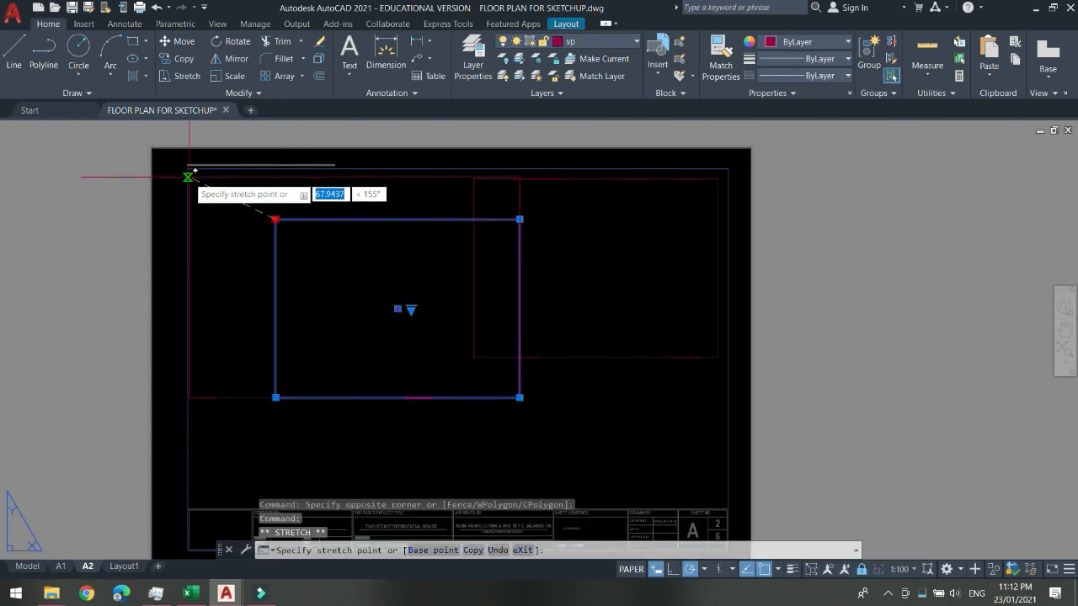
{"action": "left_click", "coordinate": [188, 168]}
{"action": "left_click", "coordinate": [519, 398]}
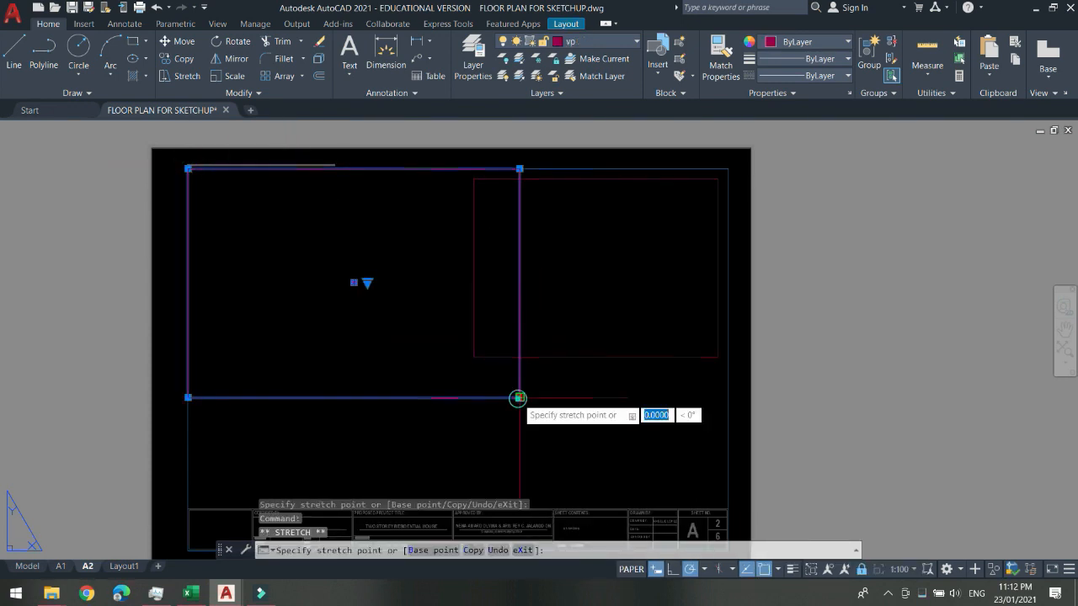
{"action": "left_click", "coordinate": [444, 384]}
{"action": "key", "text": "Escape"}
Stretch the copied viewport's two left corners to meet the first viewport's upper-right and lower-right corners.
{"action": "left_click", "coordinate": [482, 323]}
{"action": "left_click", "coordinate": [456, 176]}
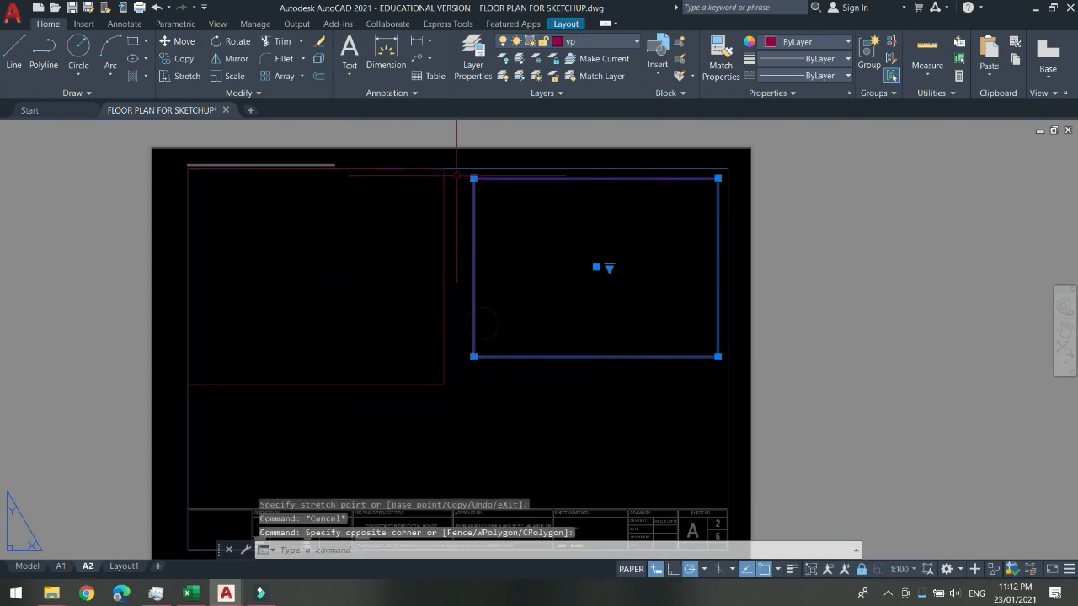
{"action": "left_click", "coordinate": [475, 174]}
{"action": "left_click", "coordinate": [470, 176]}
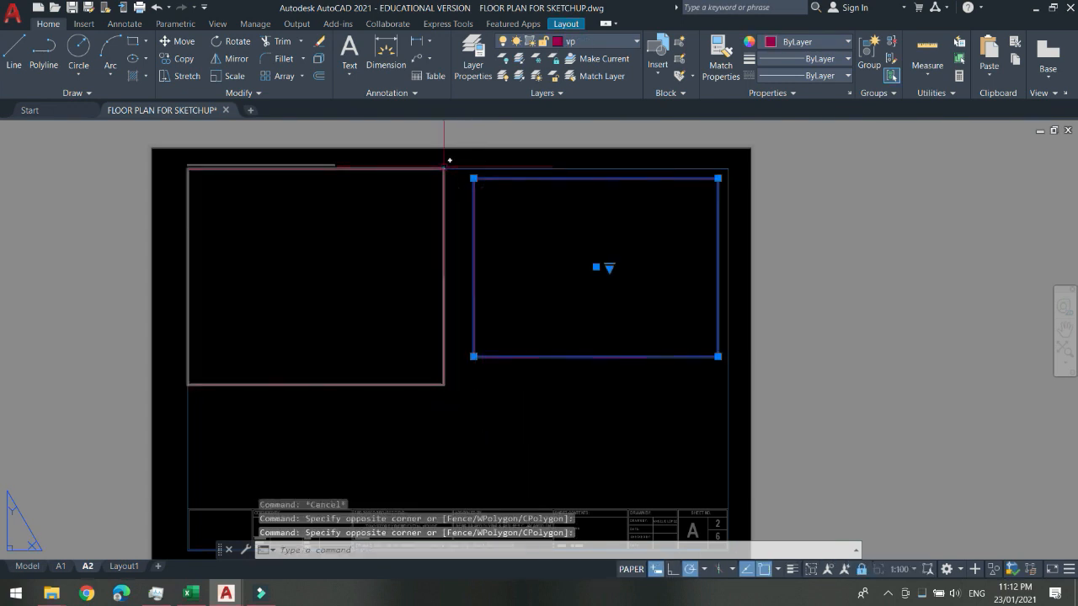
{"action": "left_click", "coordinate": [445, 167]}
{"action": "key", "text": "Escape"}
{"action": "left_click", "coordinate": [475, 217]}
{"action": "left_click", "coordinate": [474, 179]}
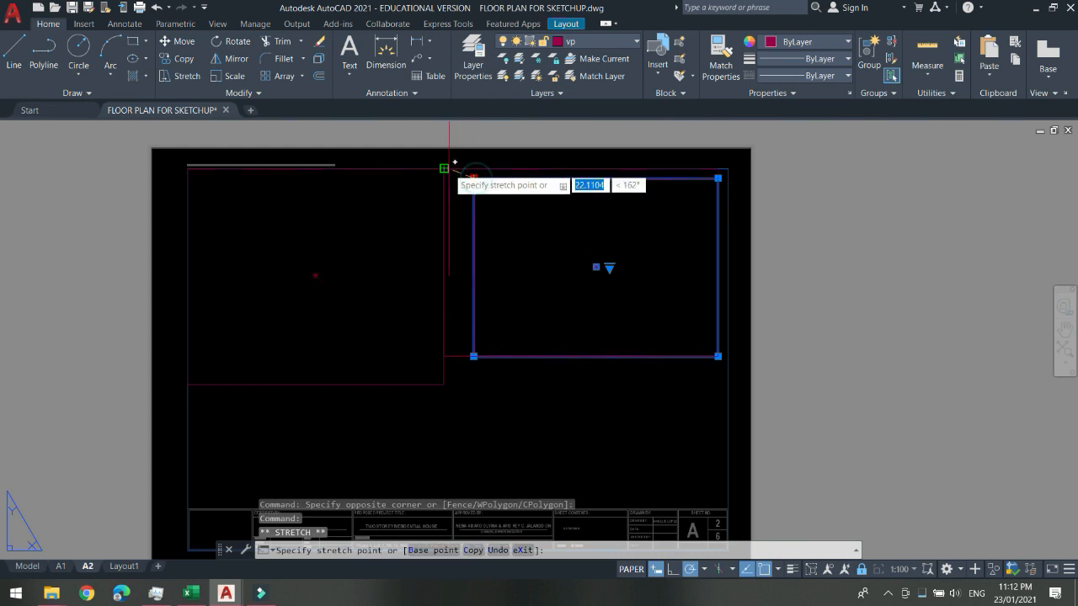
{"action": "left_click", "coordinate": [444, 356]}
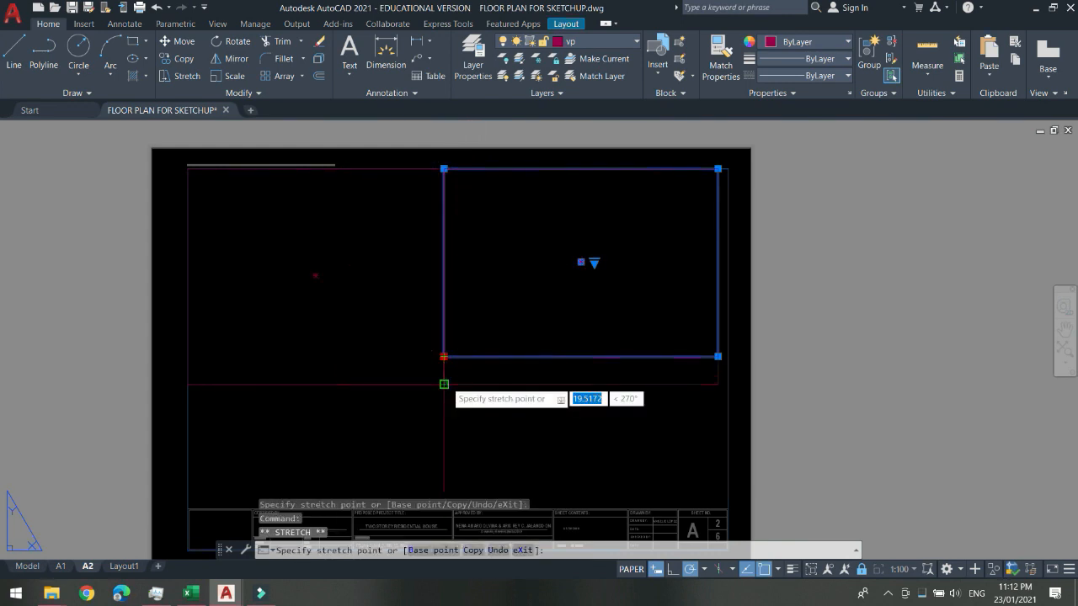
{"action": "left_click", "coordinate": [444, 385]}
{"action": "key", "text": "Escape"}
Stretch the copied viewport's right side out to the sheet border.
{"action": "left_click", "coordinate": [649, 417]}
{"action": "left_click", "coordinate": [608, 338]}
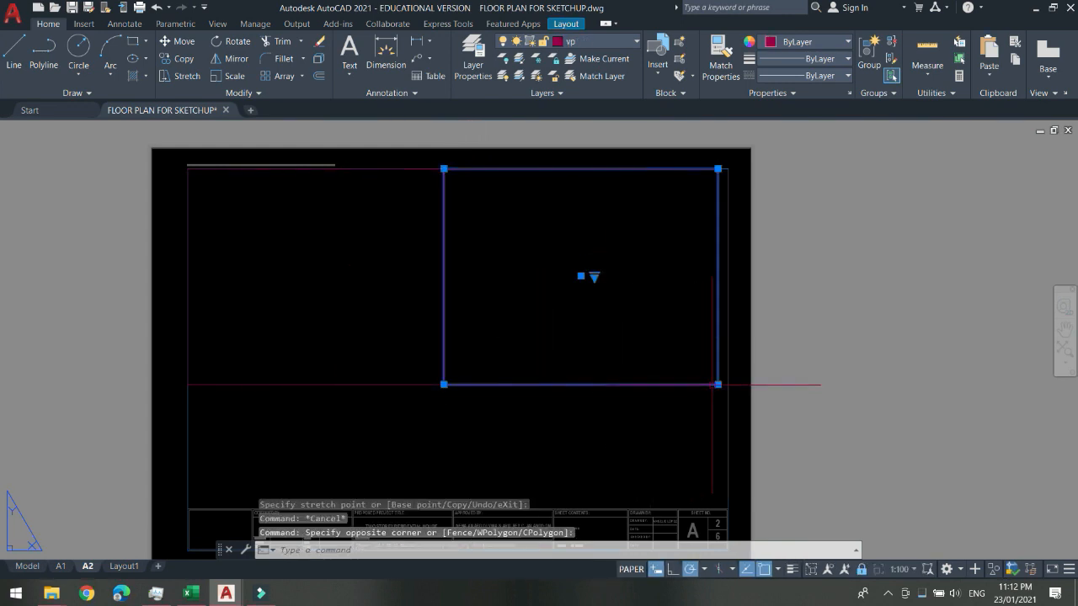
{"action": "left_click", "coordinate": [718, 385]}
{"action": "key", "text": "Escape"}
{"action": "scroll", "coordinate": [600, 314], "scroll_direction": "down", "scroll_amount": 3}
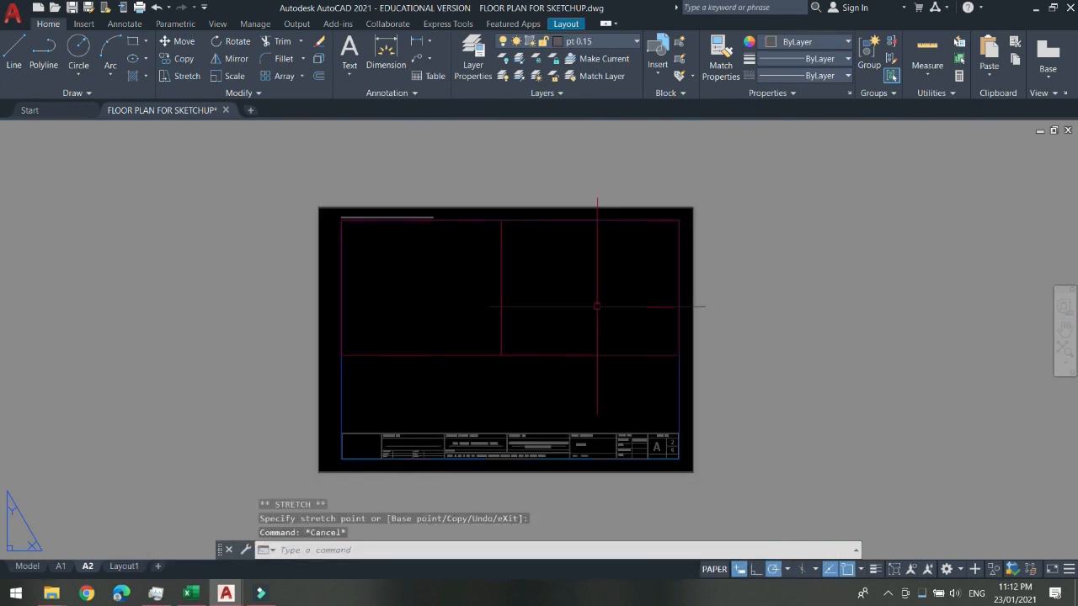
{"action": "scroll", "coordinate": [556, 471], "scroll_direction": "up", "scroll_amount": 3}
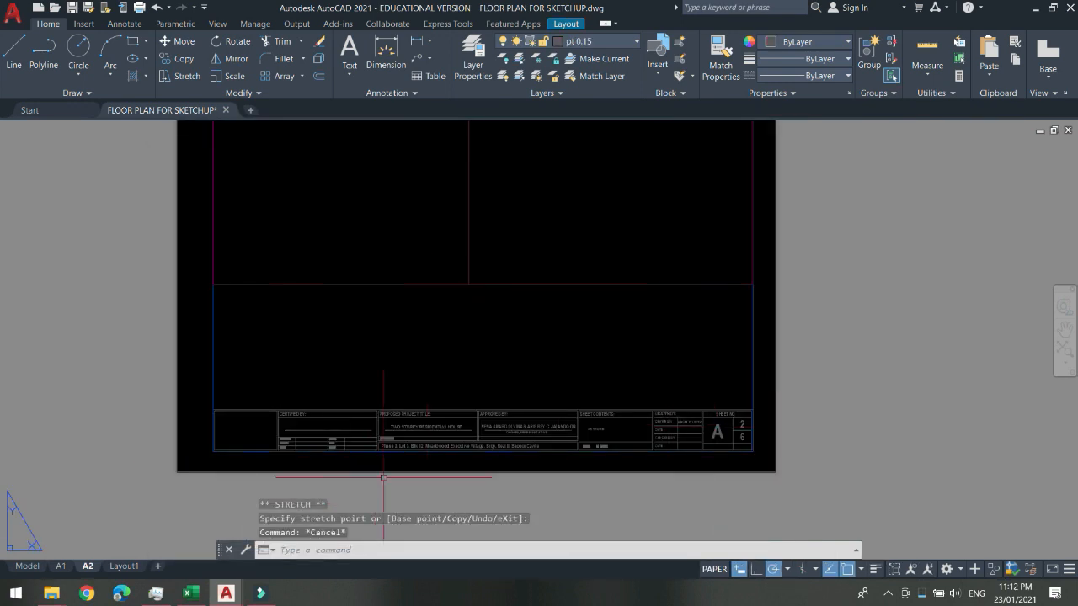
{"action": "scroll", "coordinate": [384, 478], "scroll_direction": "up", "scroll_amount": 2}
{"action": "scroll", "coordinate": [427, 430], "scroll_direction": "down", "scroll_amount": 4}
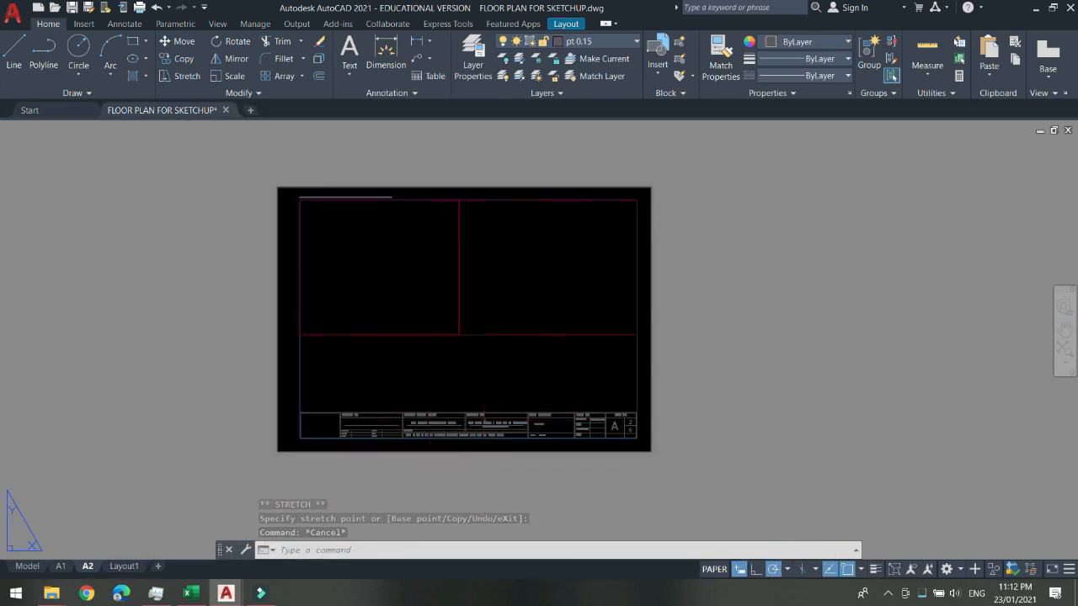
{"action": "key", "text": "Delete"}
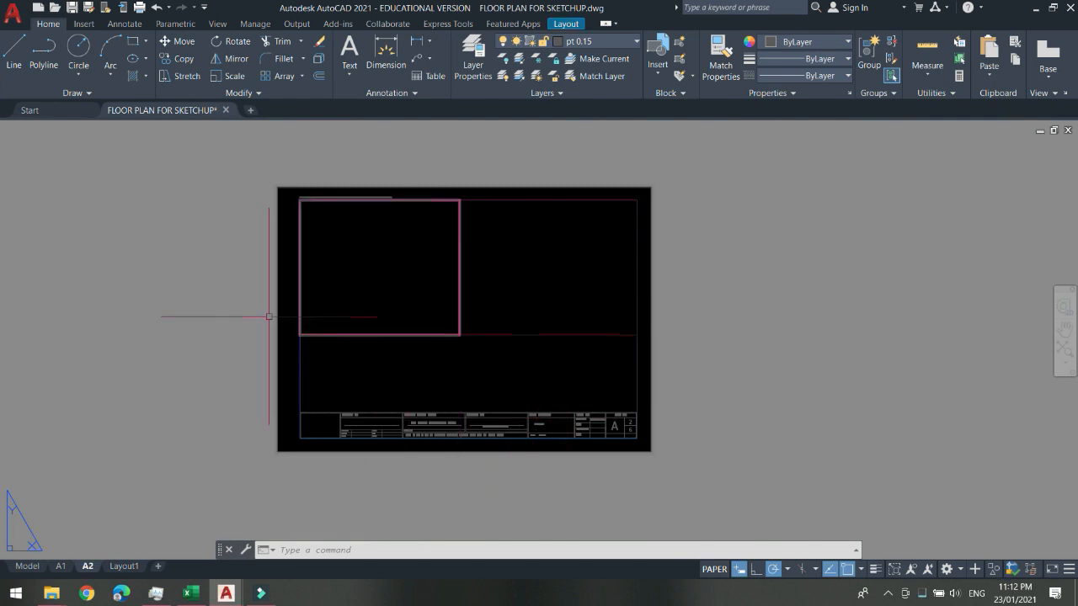
{"action": "middle_click_drag", "start_coordinate": [411, 263], "coordinate": [421, 283]}
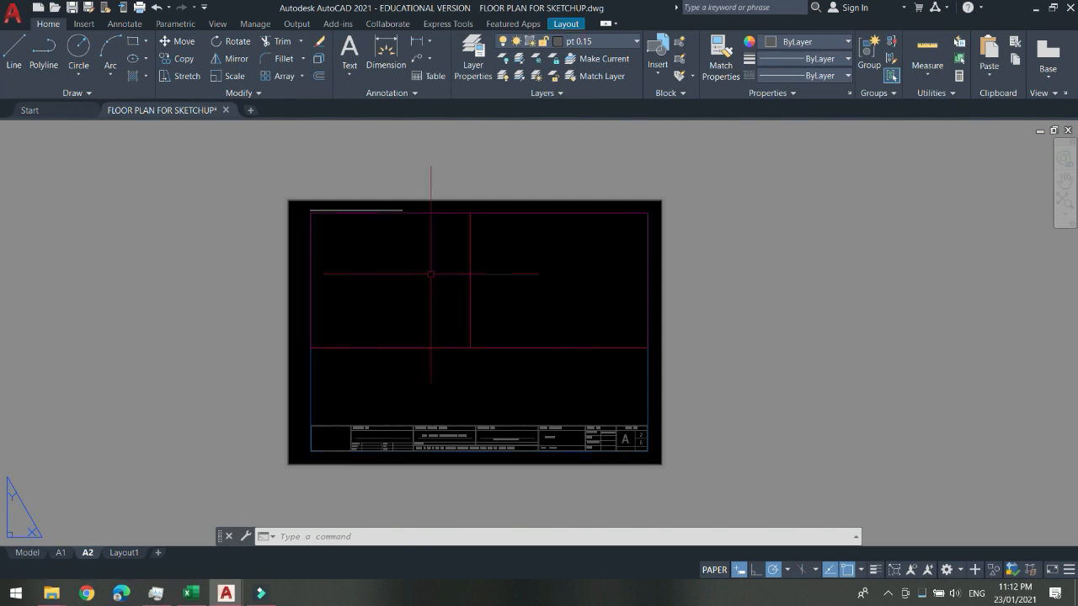
{"action": "scroll", "coordinate": [436, 279], "scroll_direction": "up", "scroll_amount": 2}
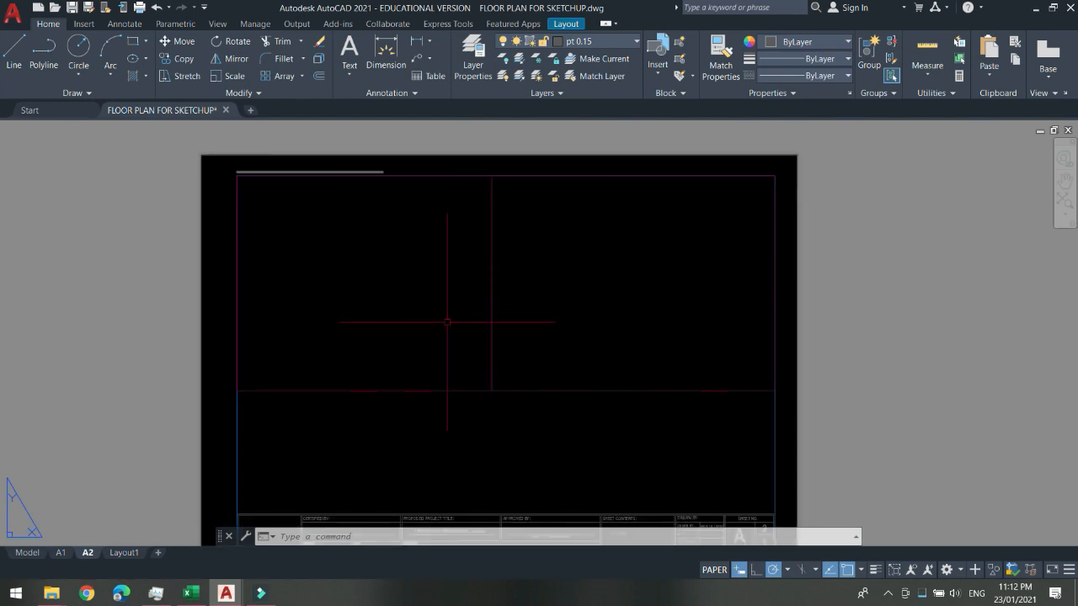
{"action": "left_click", "coordinate": [378, 384]}
{"action": "left_click", "coordinate": [376, 333]}
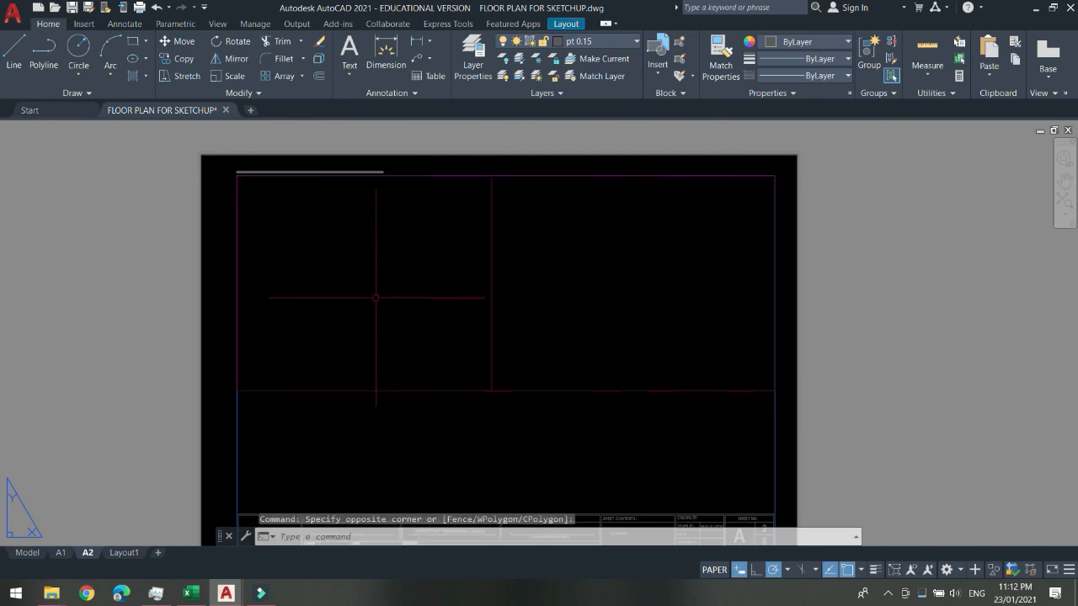
Activate model space inside the left viewport, try to zoom its view, and unlock the viewport.
{"action": "double_click", "coordinate": [375, 295]}
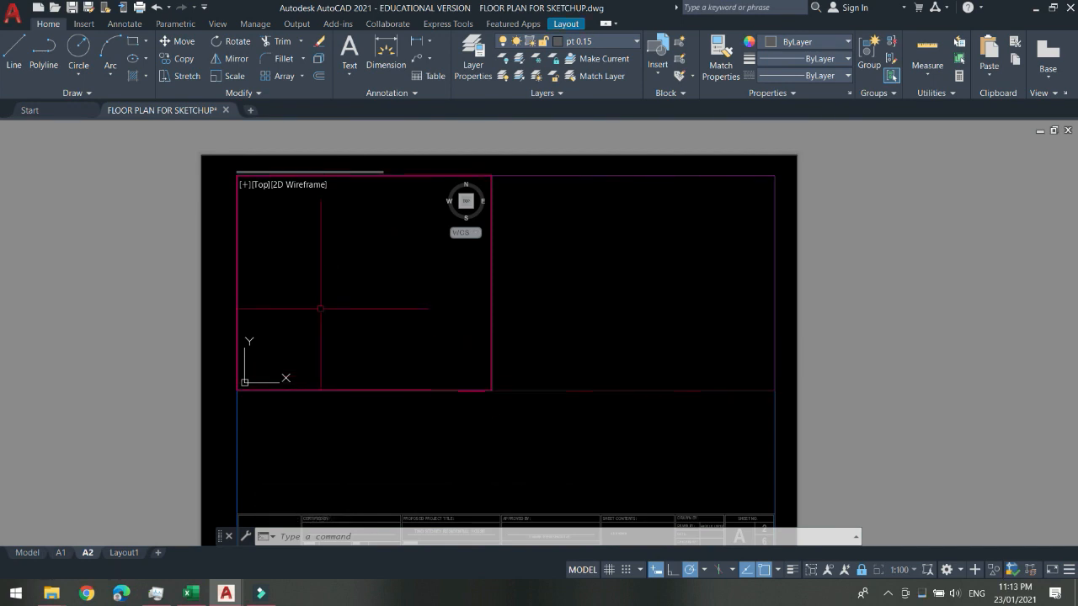
{"action": "scroll", "coordinate": [353, 289], "scroll_direction": "down", "scroll_amount": 5}
{"action": "scroll", "coordinate": [354, 287], "scroll_direction": "up", "scroll_amount": 5}
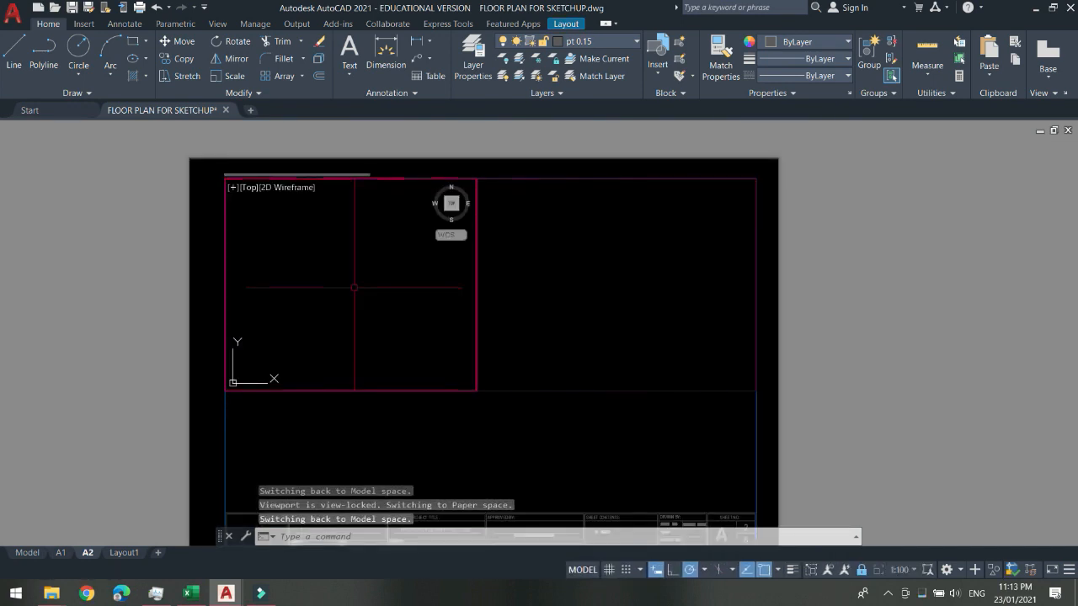
{"action": "left_click", "coordinate": [862, 572]}
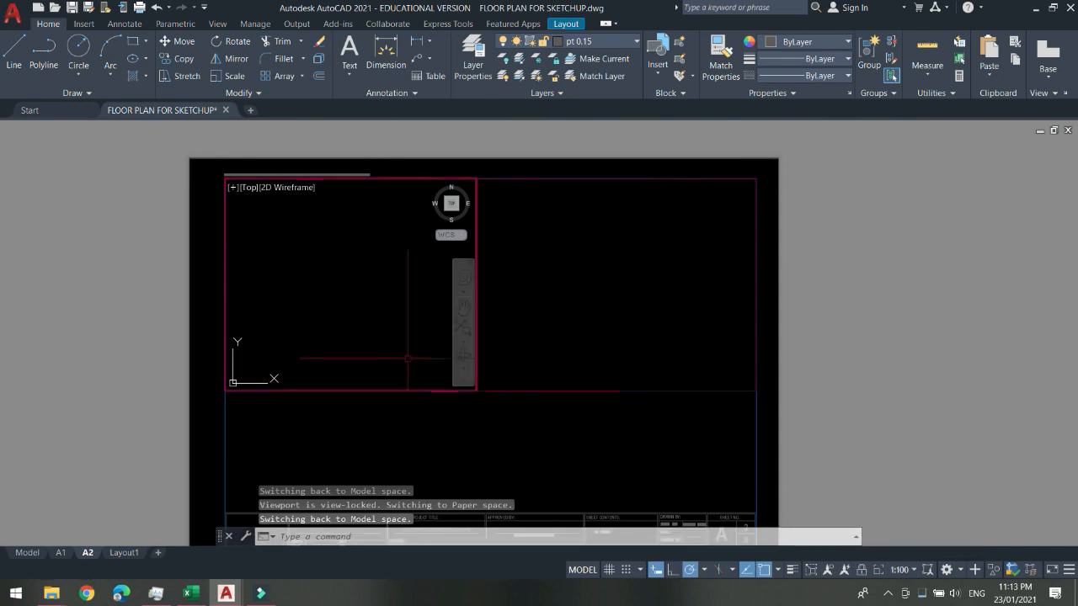
Zoom out and pan the model view inside the left viewport to bring the floor plans into the frame.
{"action": "scroll", "coordinate": [383, 318], "scroll_direction": "down", "scroll_amount": 1}
{"action": "scroll", "coordinate": [382, 318], "scroll_direction": "down", "scroll_amount": 10}
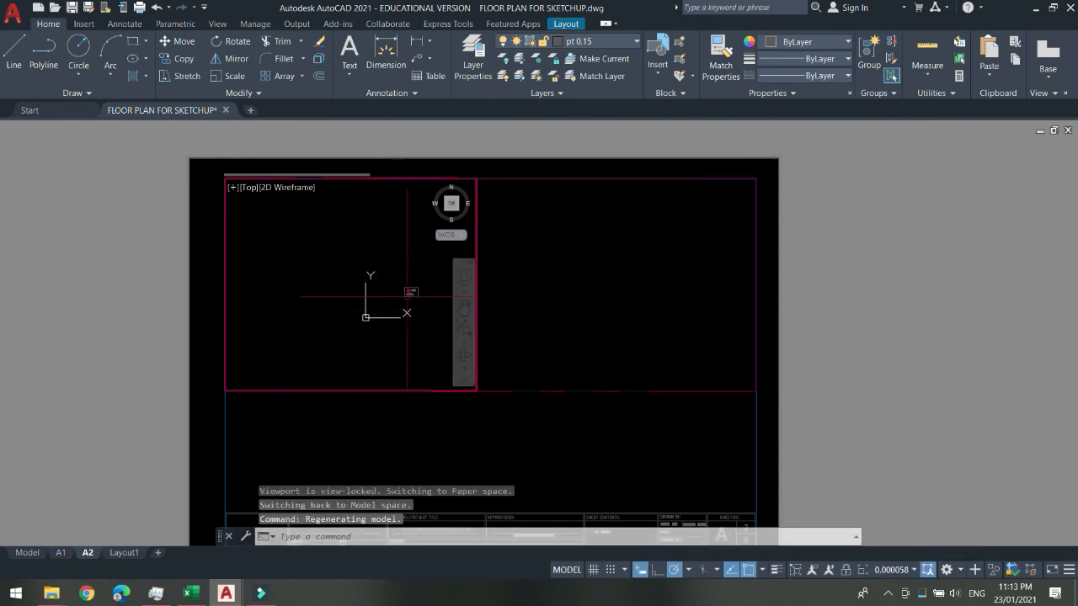
{"action": "scroll", "coordinate": [410, 293], "scroll_direction": "up", "scroll_amount": 5}
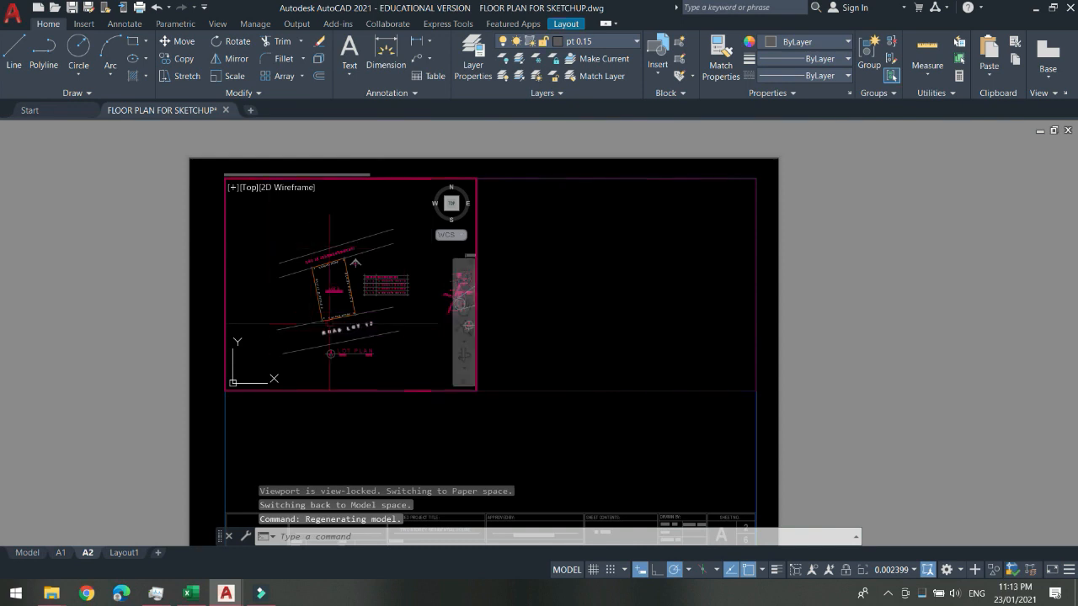
{"action": "scroll", "coordinate": [364, 352], "scroll_direction": "down", "scroll_amount": 5}
{"action": "scroll", "coordinate": [364, 352], "scroll_direction": "up", "scroll_amount": 4}
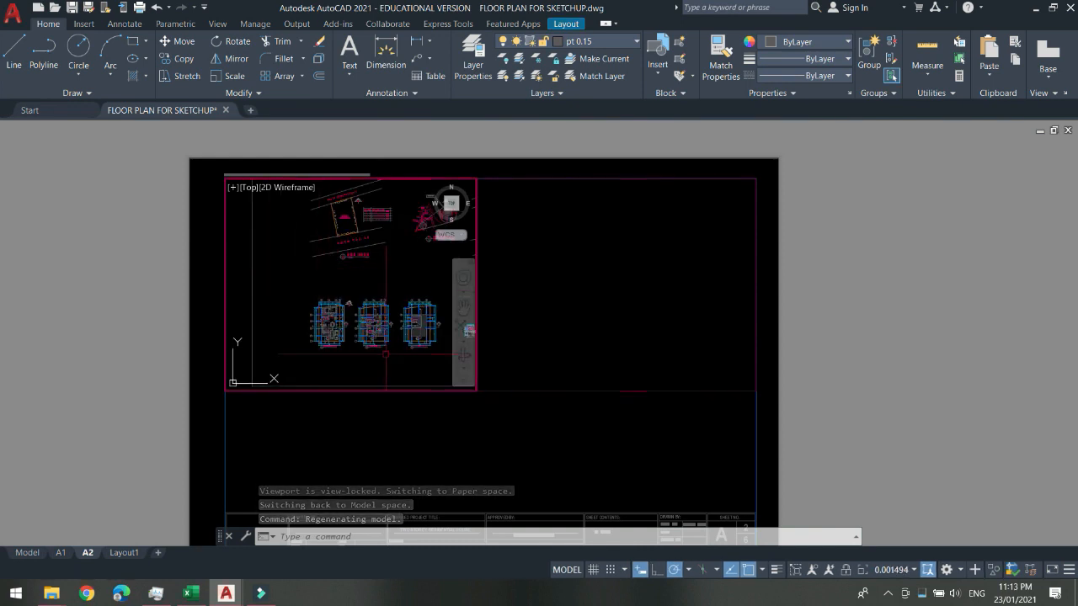
{"action": "scroll", "coordinate": [372, 329], "scroll_direction": "up", "scroll_amount": 3}
{"action": "scroll", "coordinate": [352, 305], "scroll_direction": "down", "scroll_amount": 5}
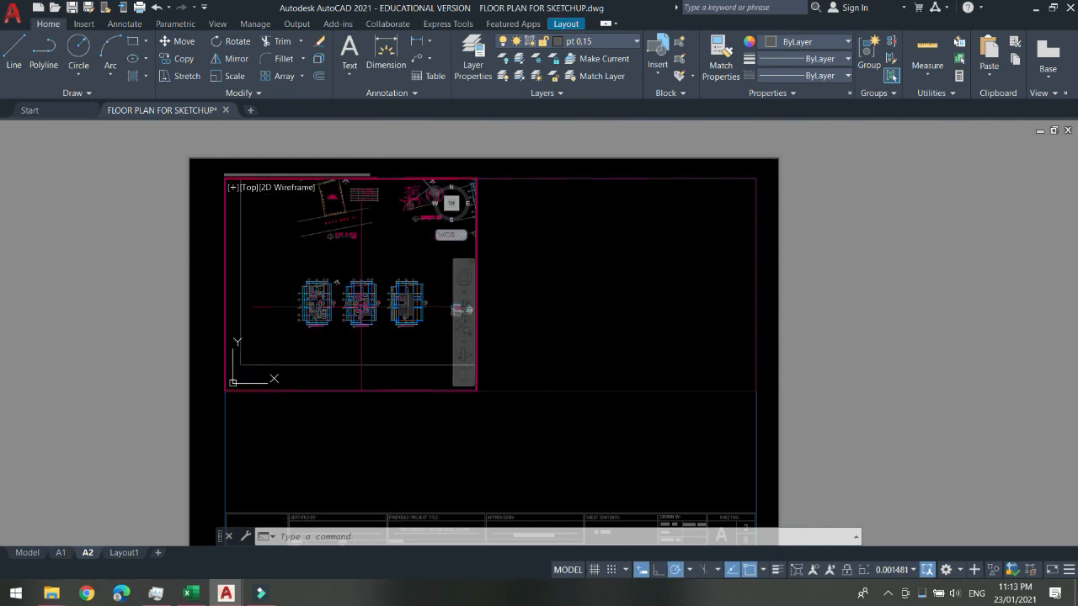
{"action": "scroll", "coordinate": [336, 305], "scroll_direction": "up", "scroll_amount": 4}
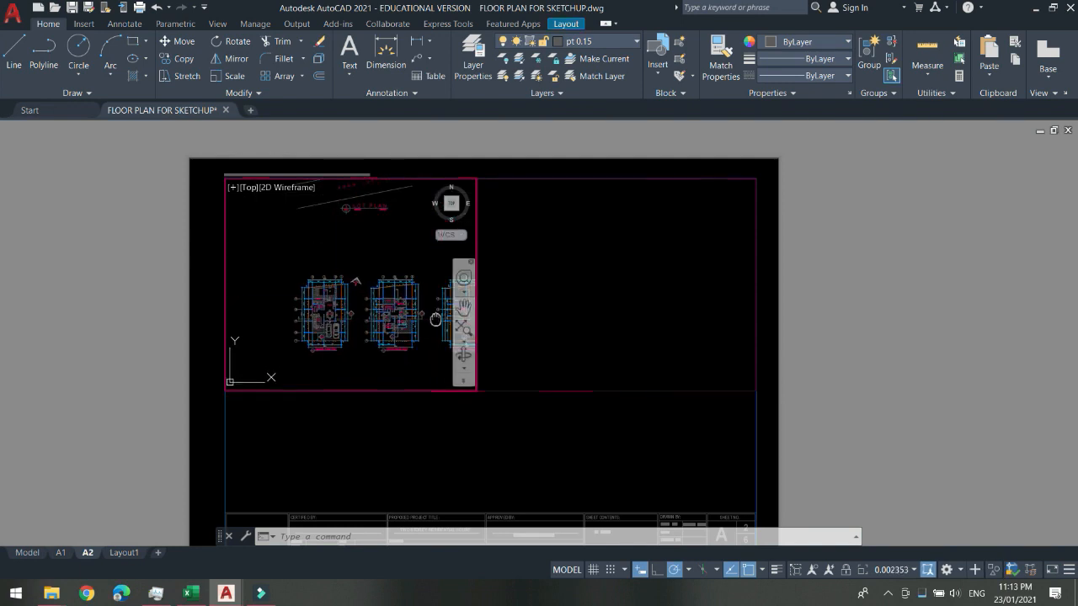
{"action": "mouse_move", "coordinate": [368, 298]}
{"action": "middle_mouse_down"}
{"action": "mouse_move", "coordinate": [309, 297]}
{"action": "mouse_move", "coordinate": [331, 297]}
{"action": "middle_mouse_up"}
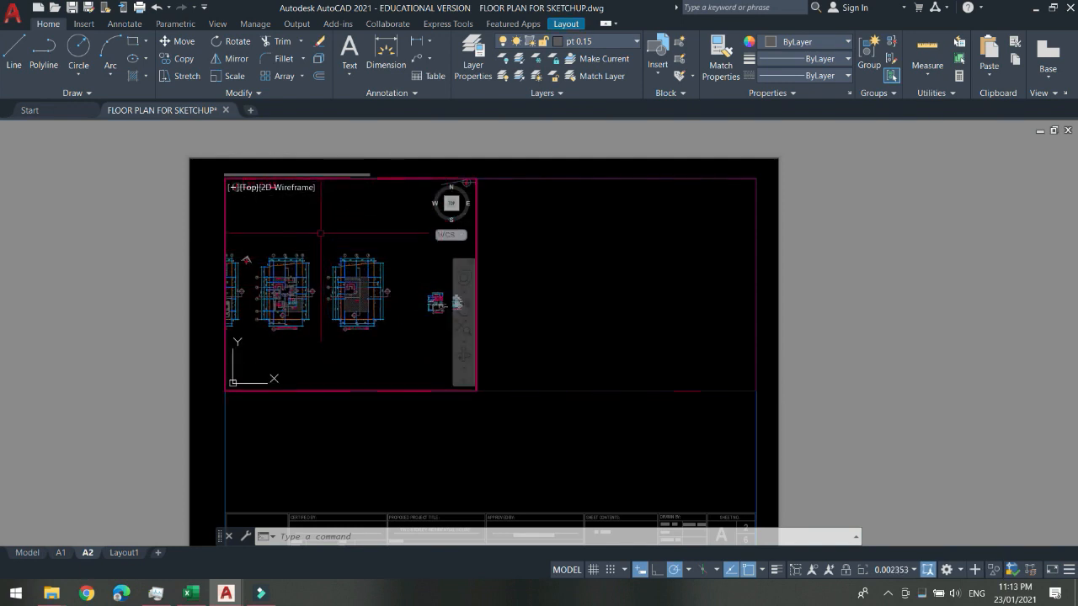
Delete the rightmost of the three floor plans through the left viewport and return to paper space.
{"action": "left_click", "coordinate": [320, 232]}
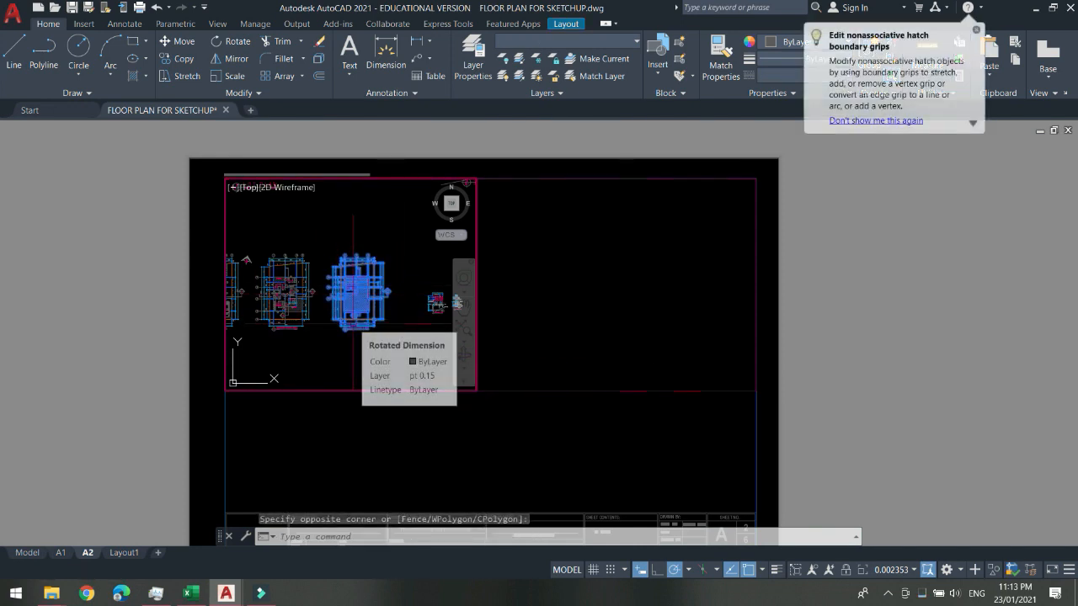
{"action": "left_click", "coordinate": [353, 343]}
{"action": "key", "text": "Delete"}
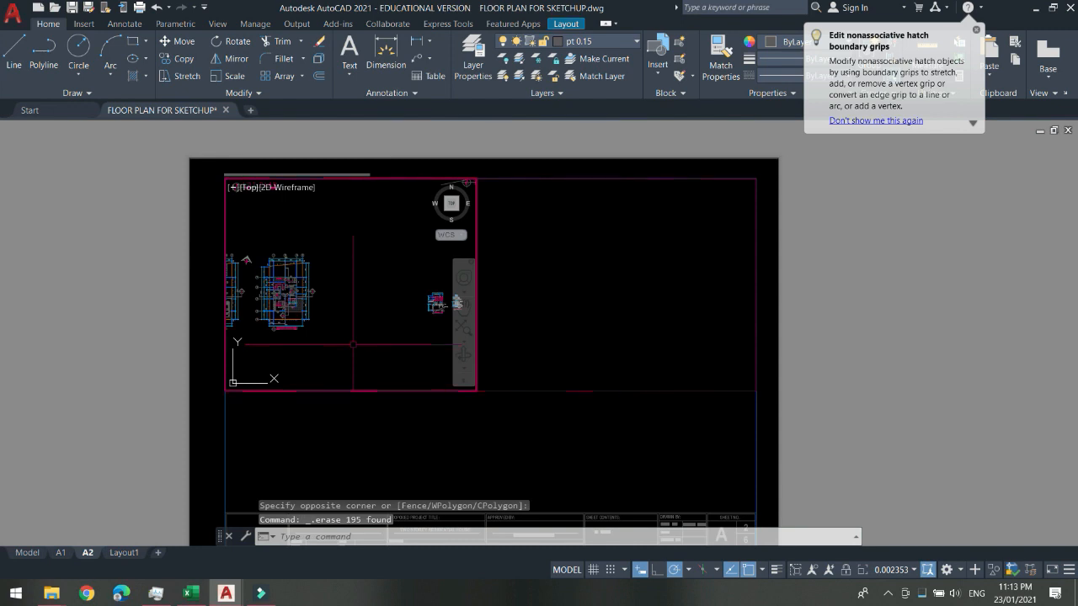
{"action": "double_click", "coordinate": [196, 346]}
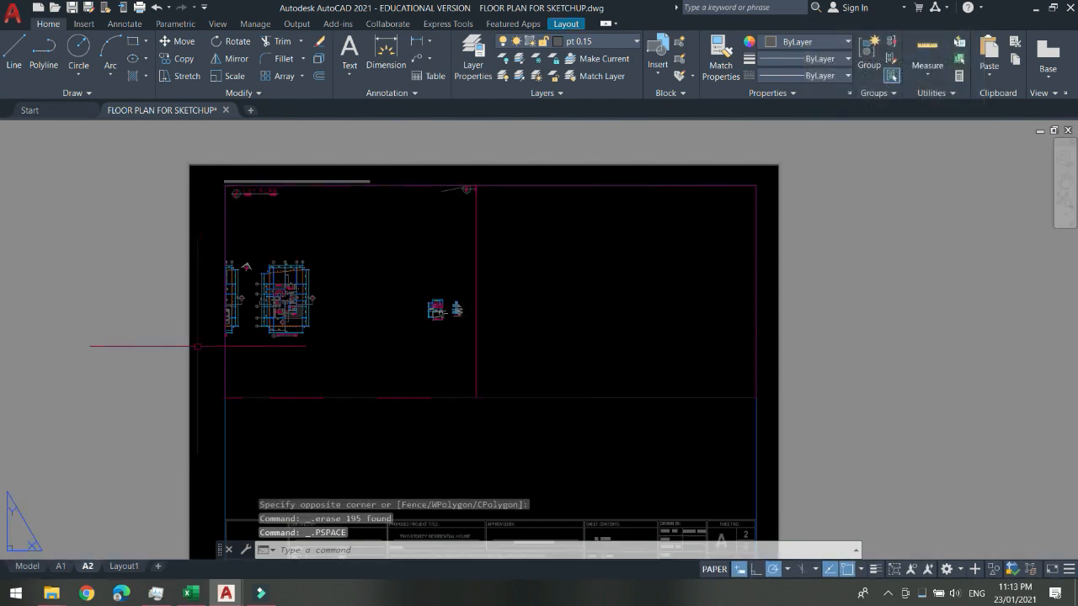
Inspect the row of floor plans in model space to check the effect of the deletion.
{"action": "left_click", "coordinate": [27, 565]}
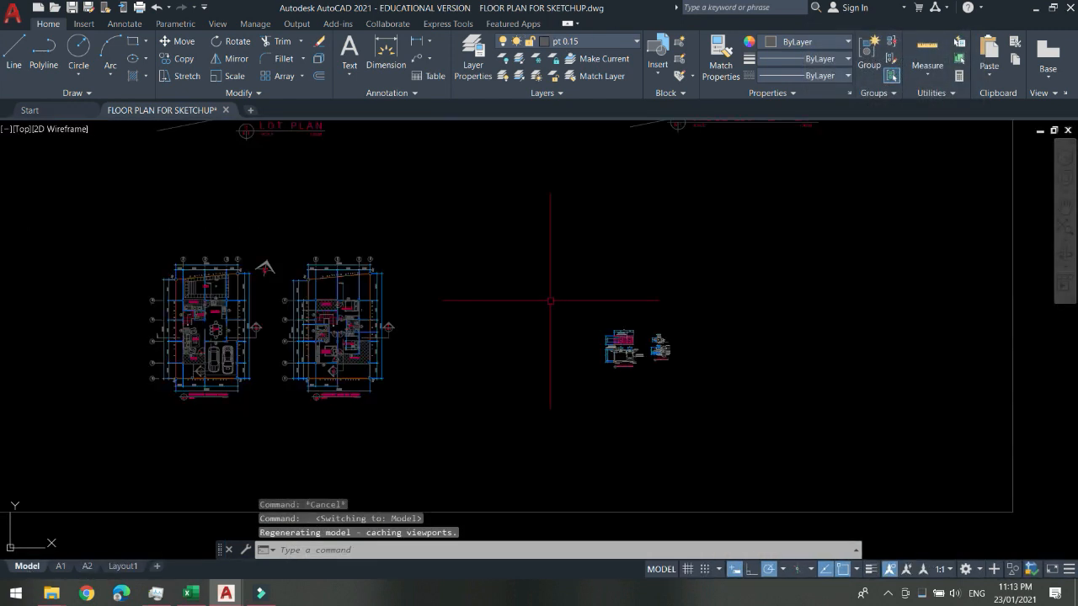
{"action": "scroll", "coordinate": [551, 300], "scroll_direction": "down", "scroll_amount": 3}
{"action": "scroll", "coordinate": [520, 300], "scroll_direction": "up", "scroll_amount": 3}
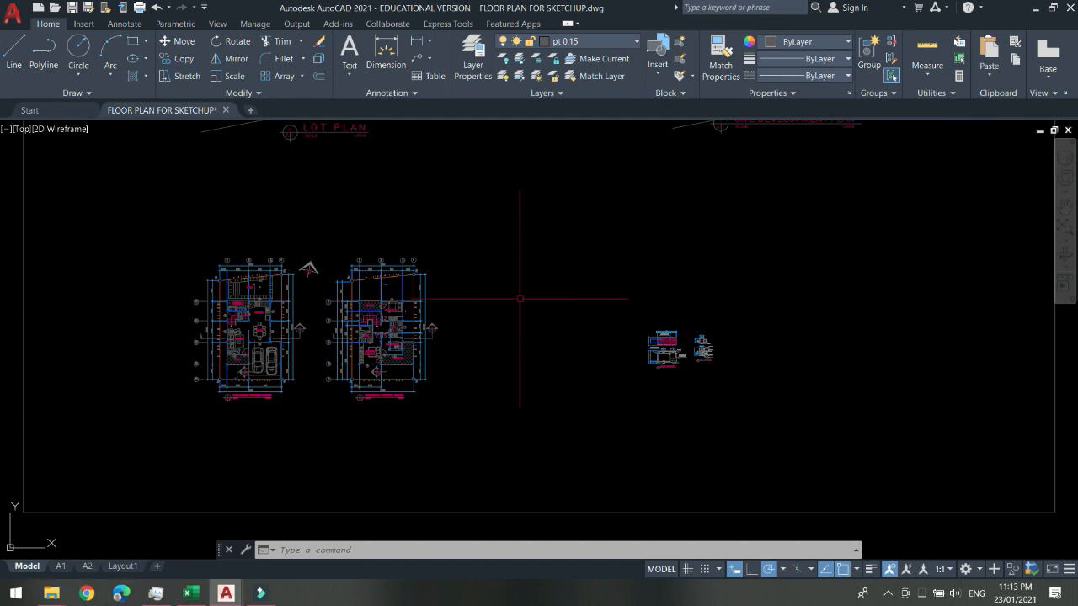
Return to layout A2 and undo the deletion of the rightmost floor plan.
{"action": "left_click", "coordinate": [86, 567]}
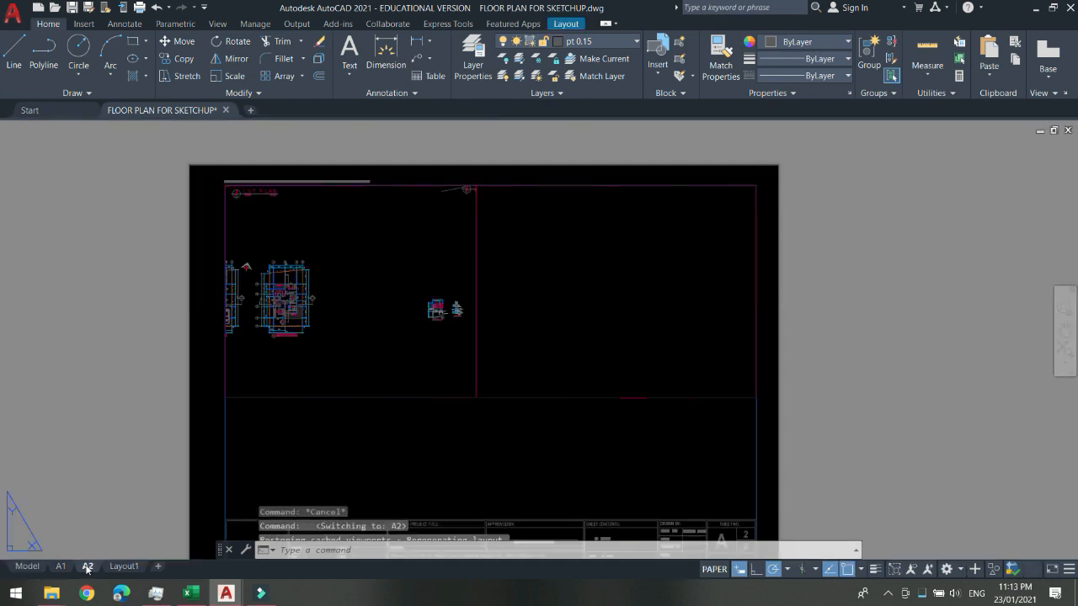
{"action": "double_click", "coordinate": [377, 295]}
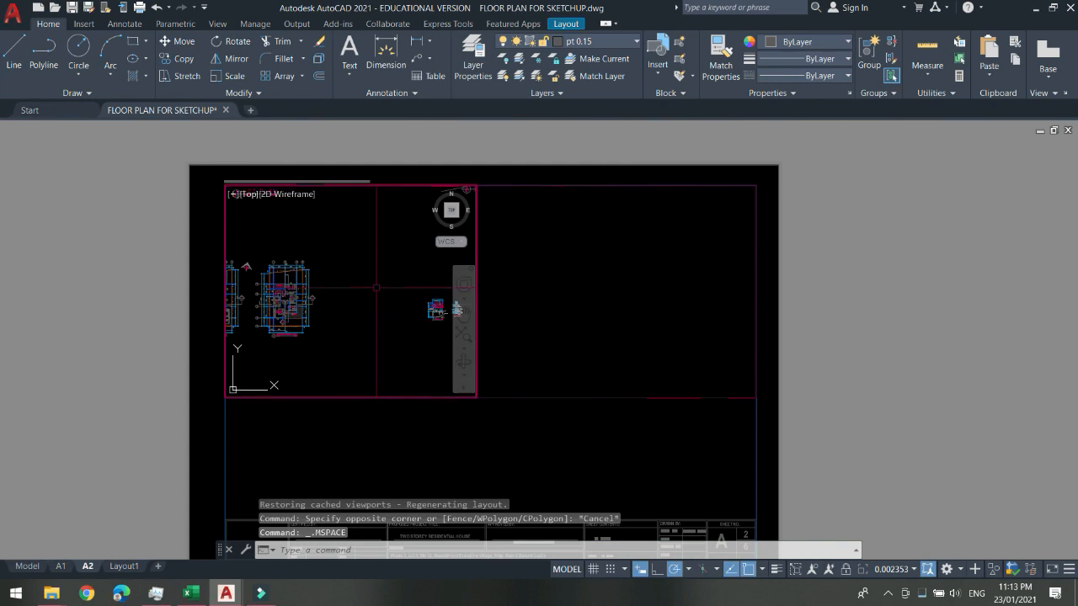
{"action": "key", "text": "ctrl+z"}
{"action": "key", "text": "ctrl+z"}
{"action": "key", "text": "ctrl+z"}
{"action": "key", "text": "ctrl+z"}
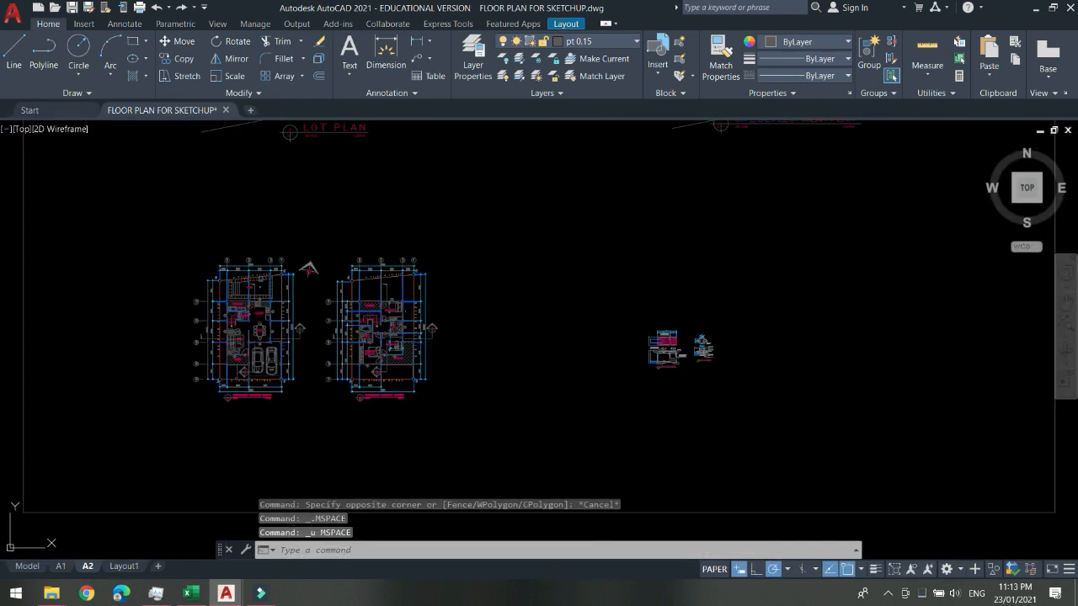
{"action": "key", "text": "ctrl+z"}
{"action": "key", "text": "ctrl+z"}
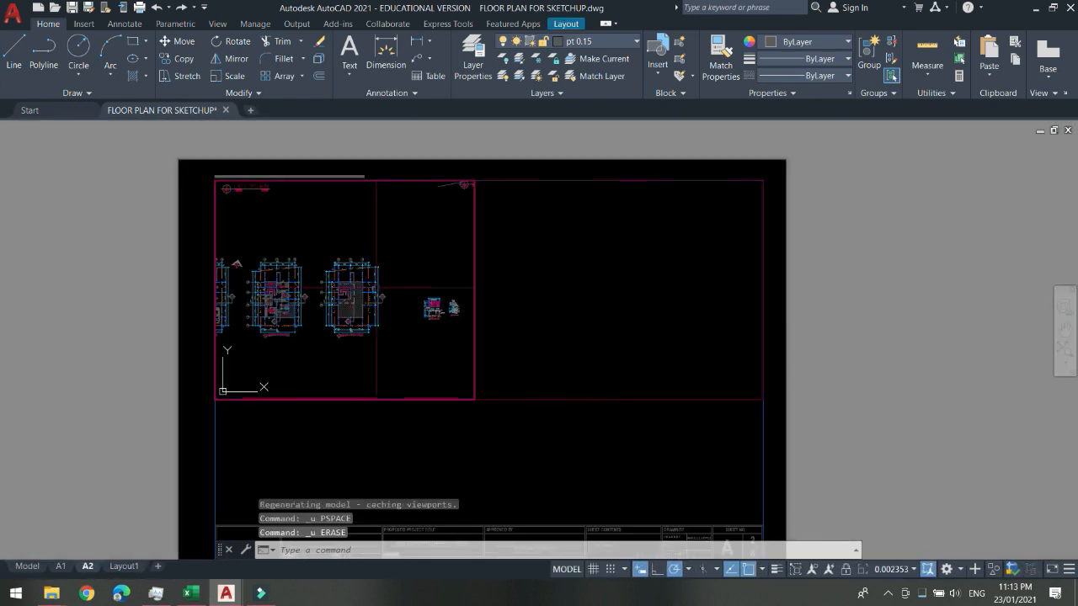
Delete the empty right-hand viewport from sheet A2.
{"action": "left_click", "coordinate": [570, 416]}
{"action": "left_click", "coordinate": [568, 363]}
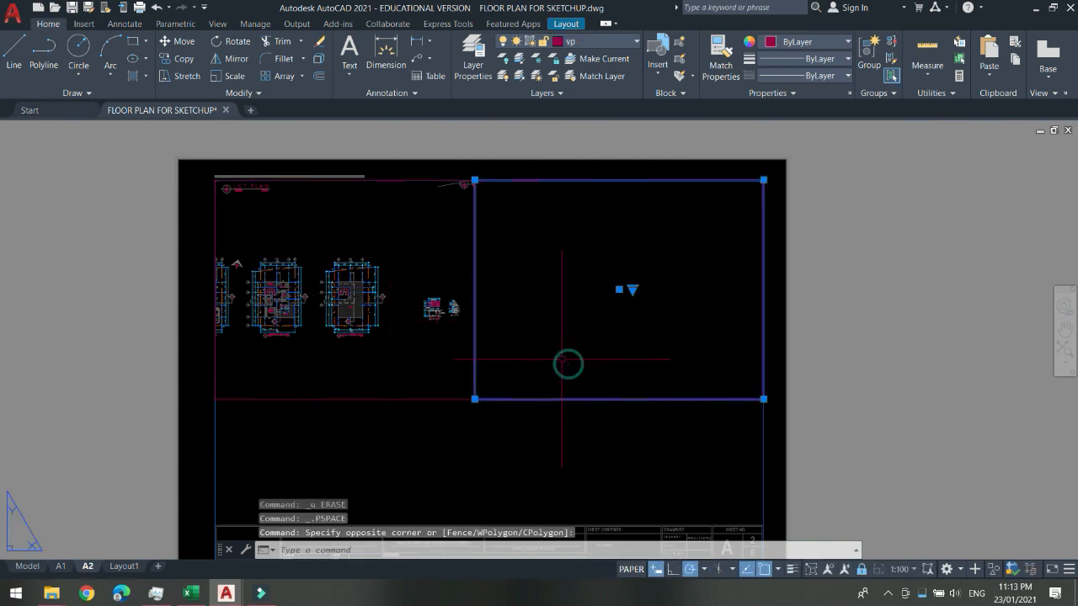
{"action": "key", "text": "Delete"}
Move the remaining viewport away from the sheet border's corner toward the middle of the sheet.
{"action": "left_click", "coordinate": [553, 363]}
{"action": "left_click", "coordinate": [426, 341]}
{"action": "middle_click_drag", "start_coordinate": [458, 347], "coordinate": [450, 279]}
{"action": "type", "text": "m"}
{"action": "key", "text": "space"}
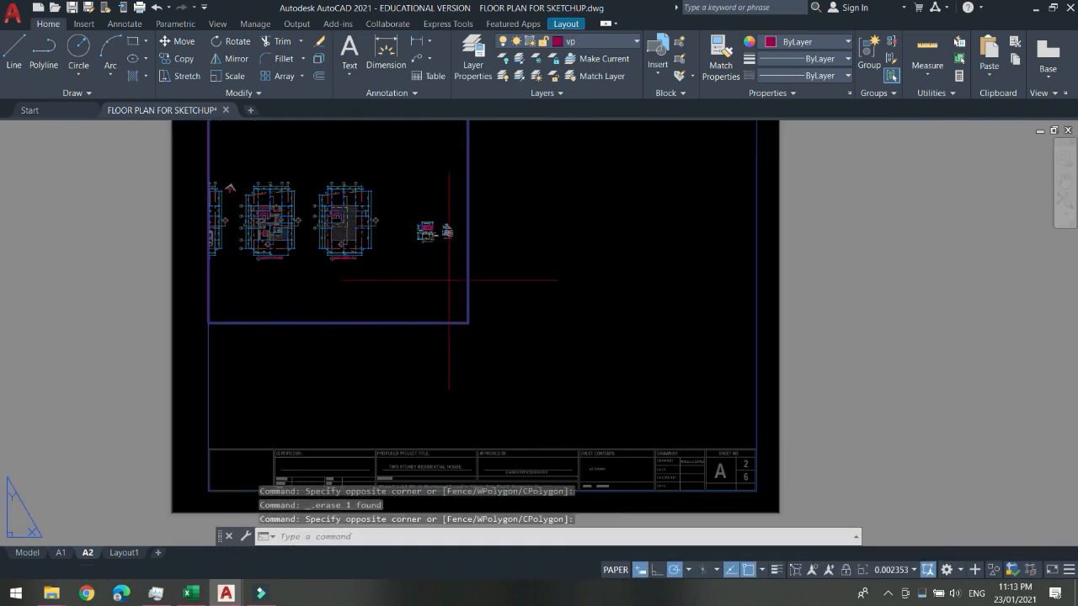
{"action": "left_click", "coordinate": [426, 290]}
{"action": "left_click", "coordinate": [522, 356]}
Enlarge the viewport by stretching its upper-right corner to the sheet's top border and its lower-left corner outward.
{"action": "scroll", "coordinate": [544, 367], "scroll_direction": "down", "scroll_amount": 2}
{"action": "left_click", "coordinate": [594, 289]}
{"action": "left_click", "coordinate": [527, 265]}
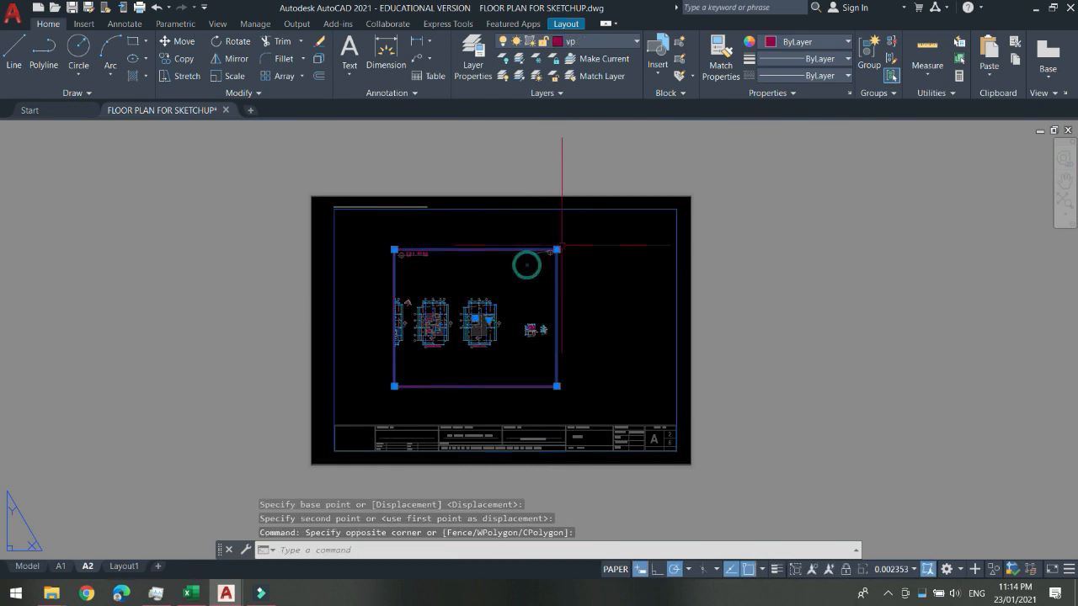
{"action": "left_click", "coordinate": [556, 250]}
{"action": "left_click", "coordinate": [597, 208]}
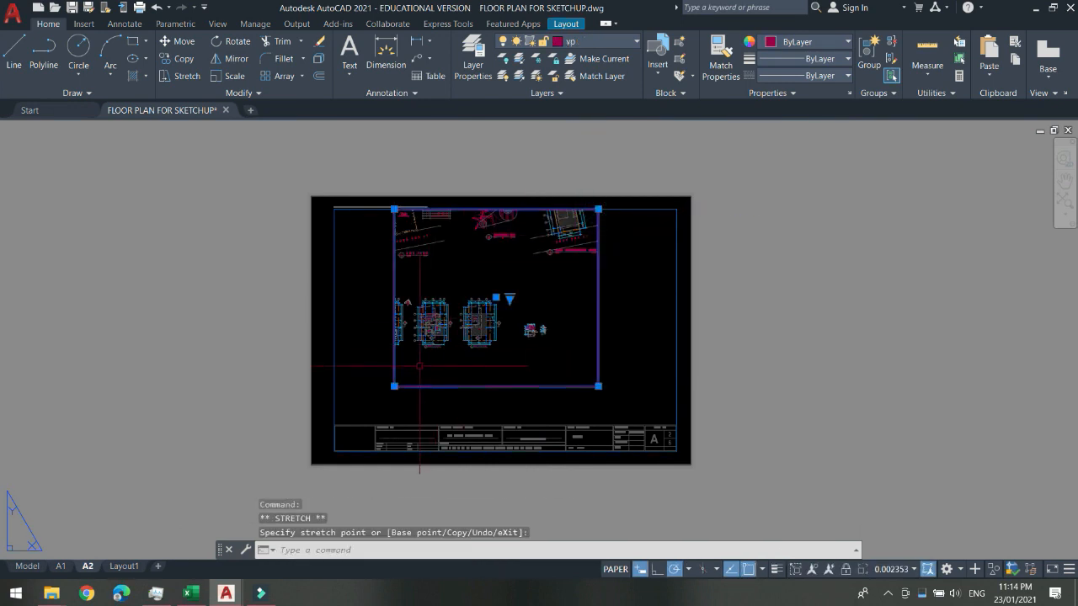
{"action": "left_click", "coordinate": [379, 409]}
{"action": "key", "text": "Escape"}
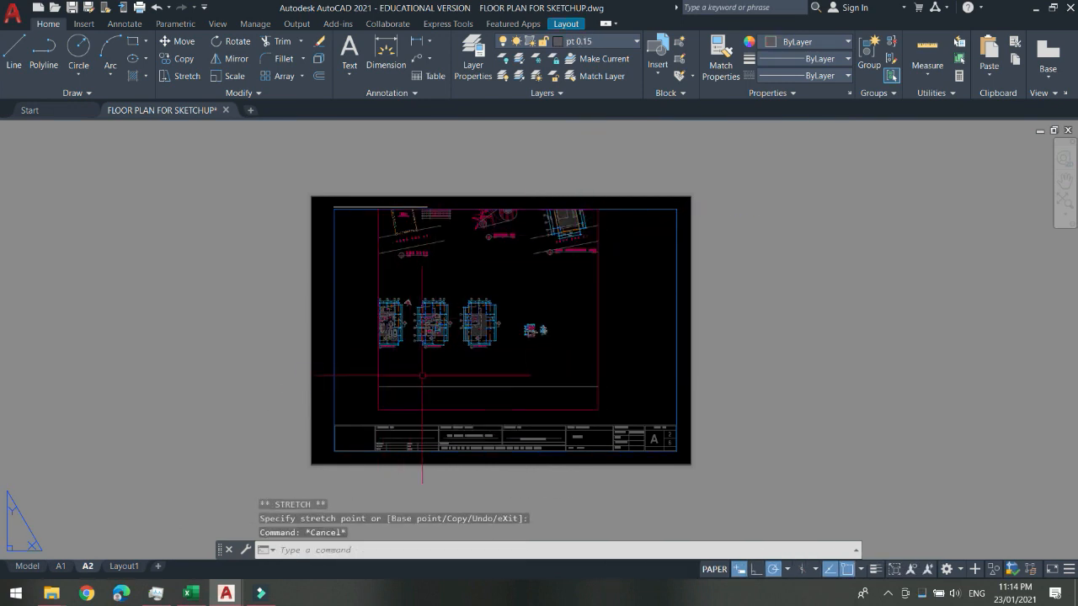
Activate the viewport on sheet A2, set its scale to 1:100 and centre the ground floor plan inside it.
{"action": "scroll", "coordinate": [431, 364], "scroll_direction": "up", "scroll_amount": 2}
{"action": "scroll", "coordinate": [452, 343], "scroll_direction": "down", "scroll_amount": 2}
{"action": "scroll", "coordinate": [479, 302], "scroll_direction": "up", "scroll_amount": 2}
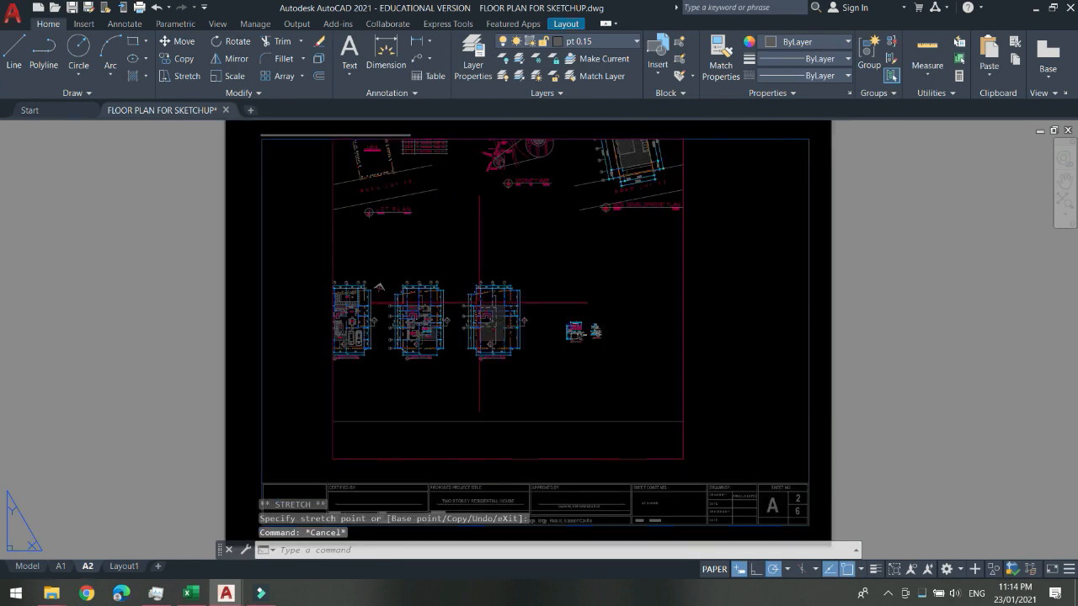
{"action": "scroll", "coordinate": [472, 316], "scroll_direction": "up", "scroll_amount": 1}
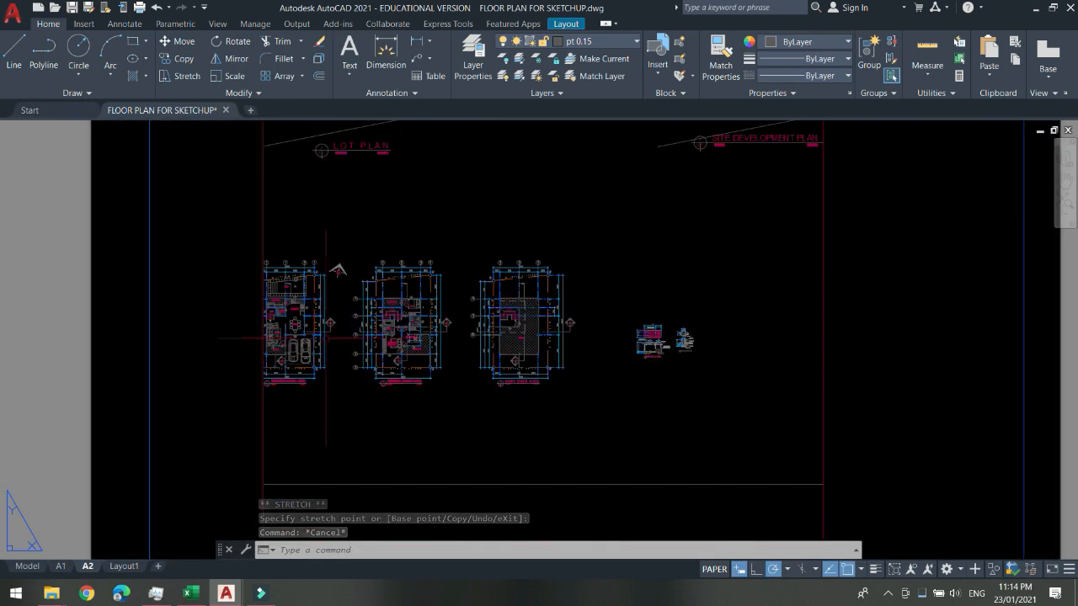
{"action": "scroll", "coordinate": [332, 331], "scroll_direction": "down", "scroll_amount": 1}
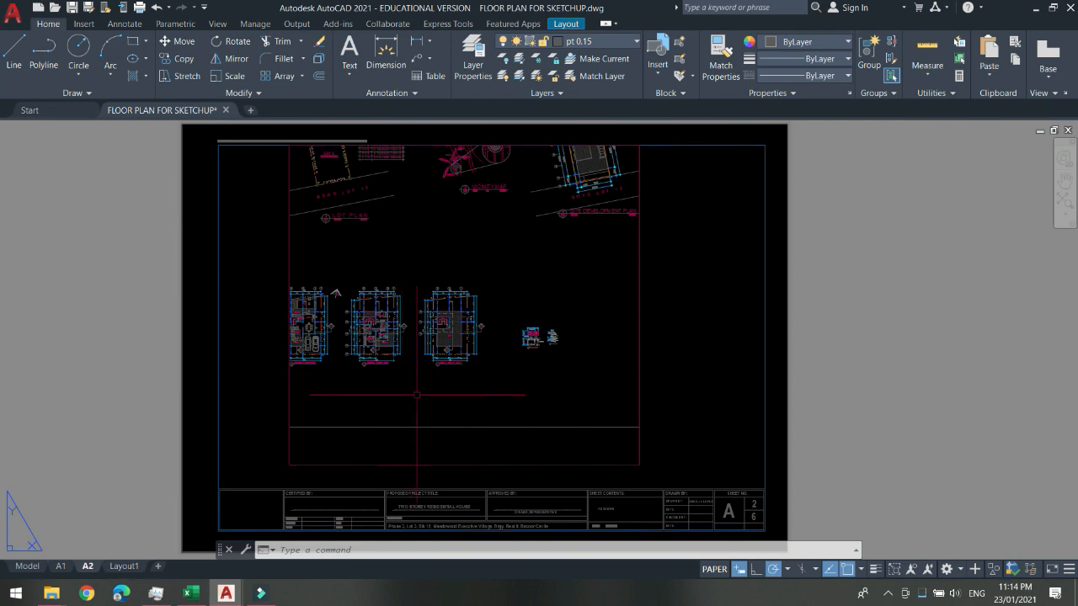
{"action": "double_click", "coordinate": [417, 395]}
{"action": "mouse_move", "coordinate": [421, 327]}
{"action": "middle_mouse_down"}
{"action": "mouse_move", "coordinate": [457, 344]}
{"action": "mouse_move", "coordinate": [538, 351]}
{"action": "middle_mouse_up"}
{"action": "scroll", "coordinate": [447, 350], "scroll_direction": "up", "scroll_amount": 2}
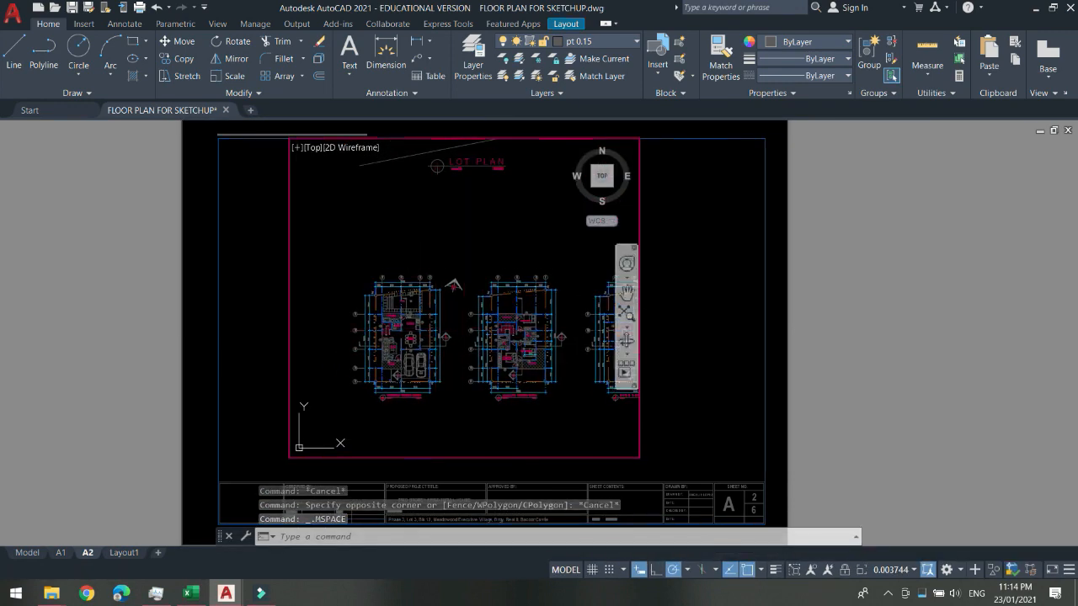
{"action": "left_click", "coordinate": [893, 570]}
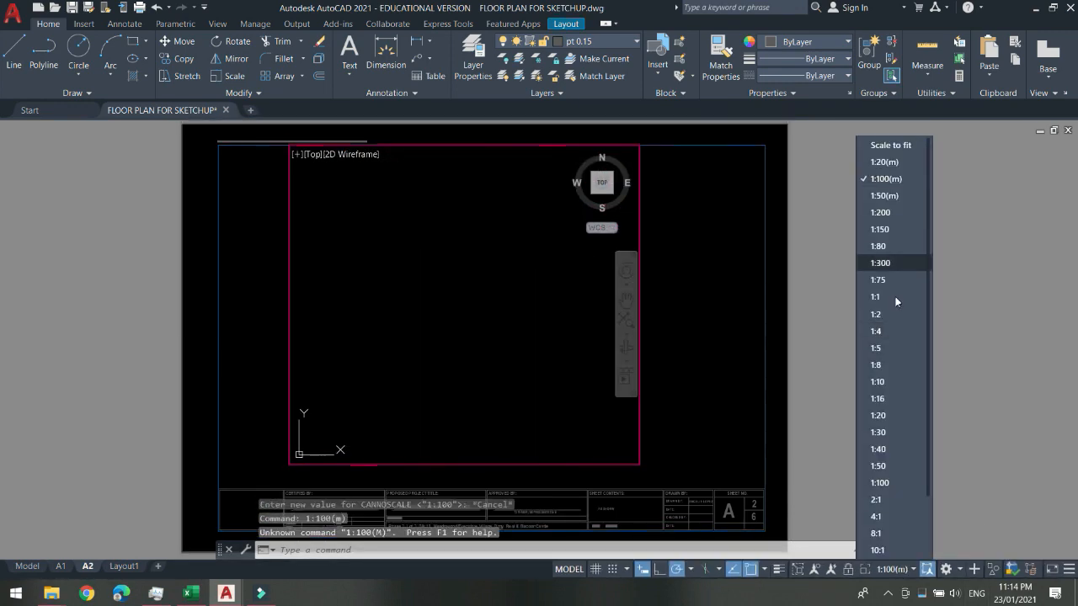
{"action": "left_click", "coordinate": [899, 483]}
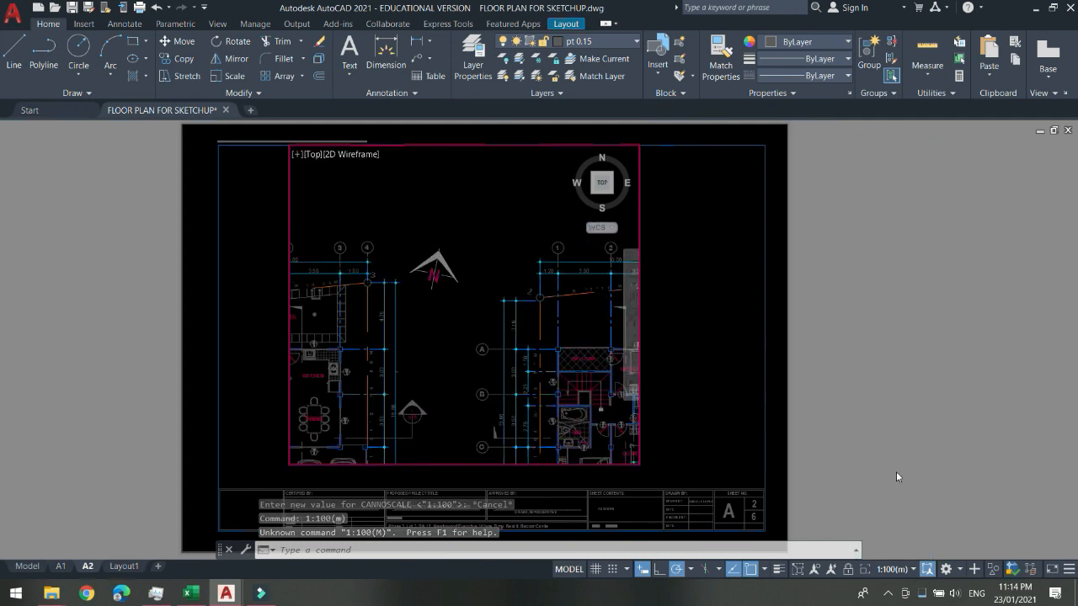
{"action": "middle_click_drag", "start_coordinate": [409, 335], "coordinate": [537, 249]}
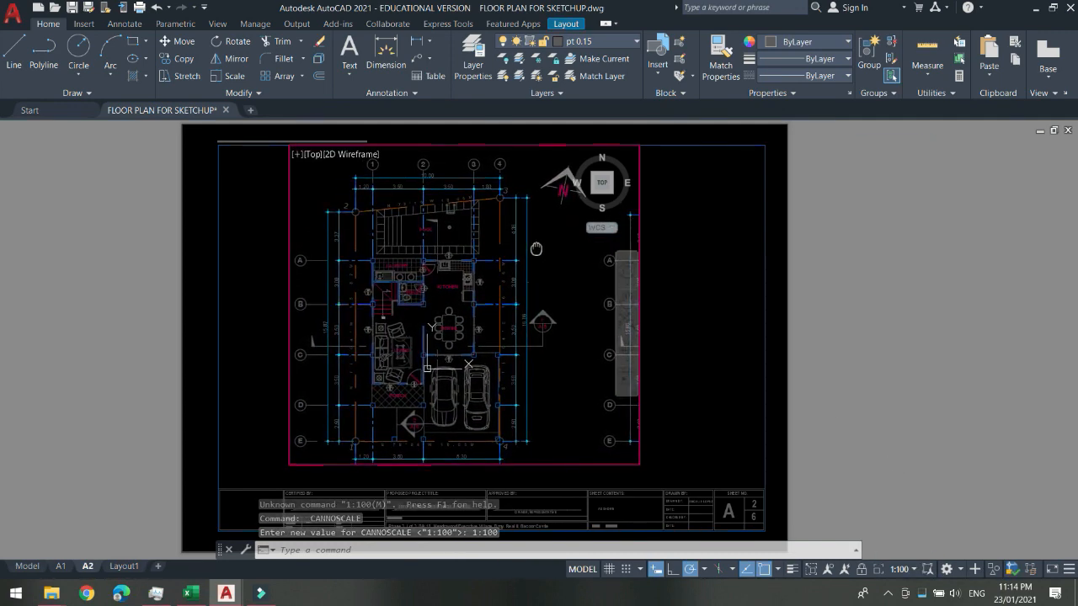
{"action": "double_click", "coordinate": [735, 436]}
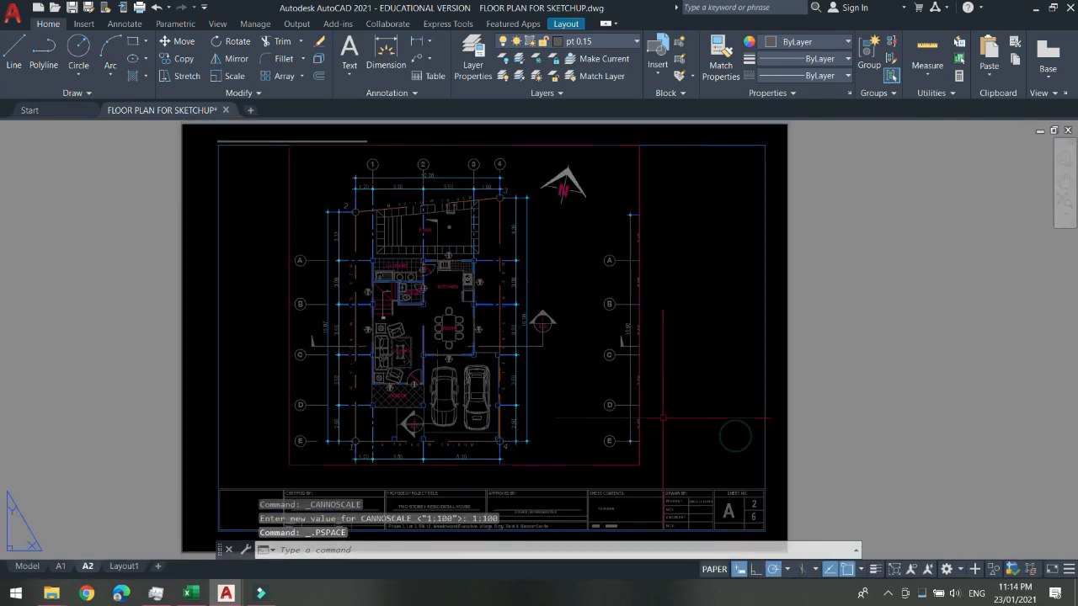
Stretch the viewport's lower-right corner inward to the title block's top edge and its lower-left corner to the sheet border's left edge.
{"action": "middle_click_drag", "start_coordinate": [663, 421], "coordinate": [667, 366]}
{"action": "left_click", "coordinate": [666, 366]}
{"action": "left_click", "coordinate": [616, 321]}
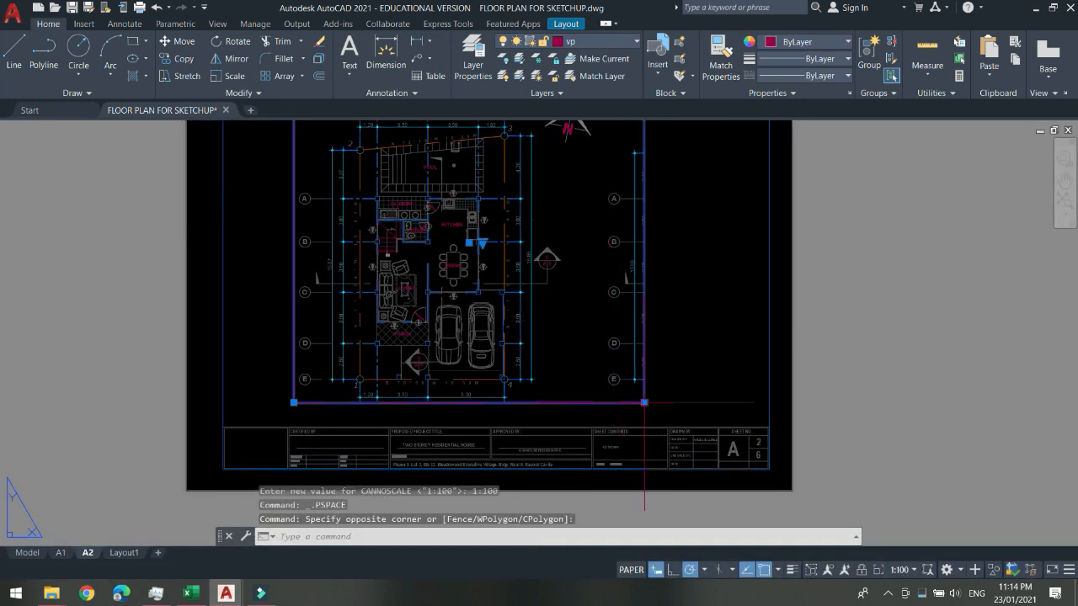
{"action": "left_click", "coordinate": [644, 403]}
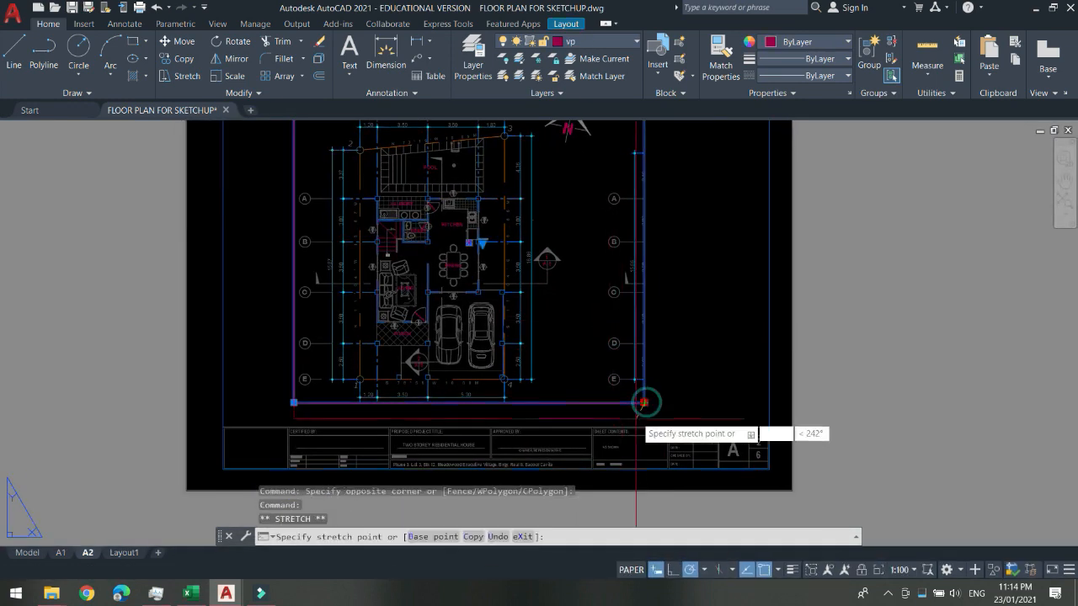
{"action": "left_click", "coordinate": [579, 426]}
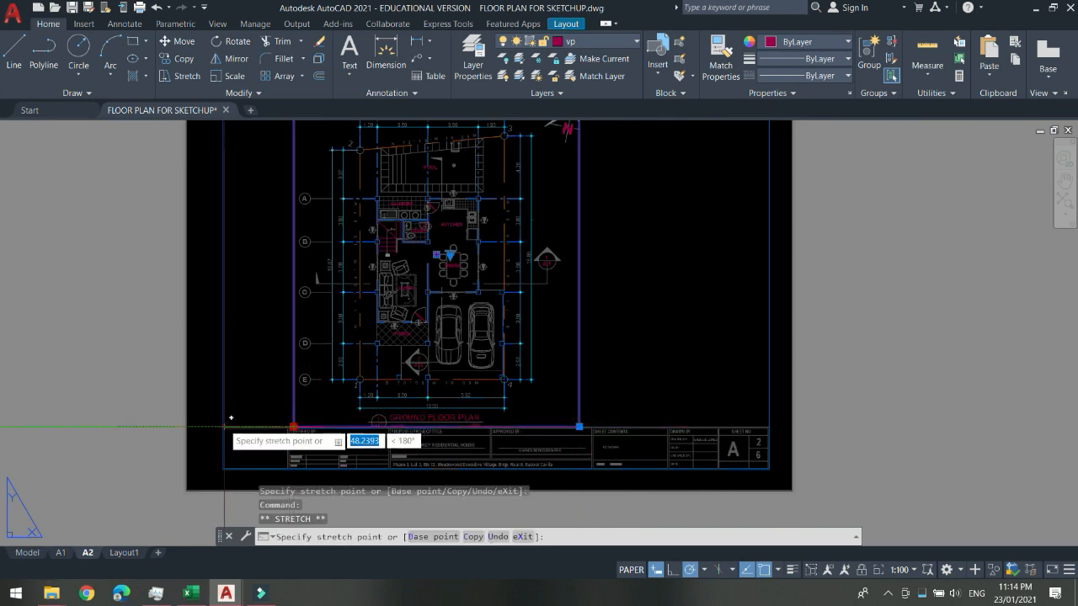
Move the viewport by its upper-left corner onto the sheet border's upper-left corner.
{"action": "scroll", "coordinate": [372, 371], "scroll_direction": "down", "scroll_amount": 3}
{"action": "middle_click_drag", "start_coordinate": [387, 337], "coordinate": [411, 379]}
{"action": "scroll", "coordinate": [314, 250], "scroll_direction": "up", "scroll_amount": 4}
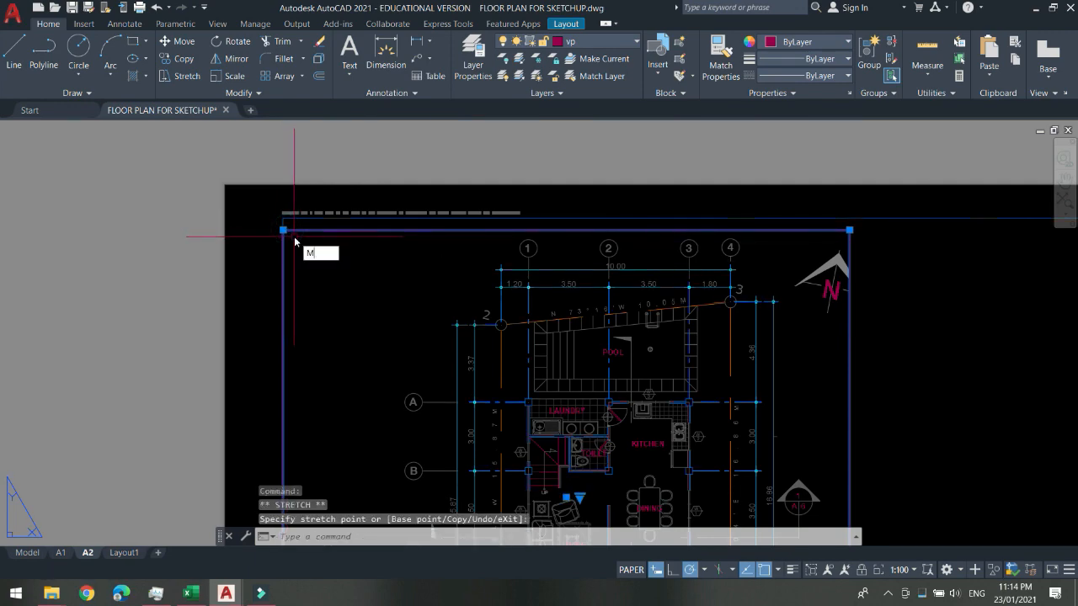
{"action": "key", "text": "Return"}
{"action": "left_click", "coordinate": [284, 230]}
{"action": "scroll", "coordinate": [477, 371], "scroll_direction": "down", "scroll_amount": 5}
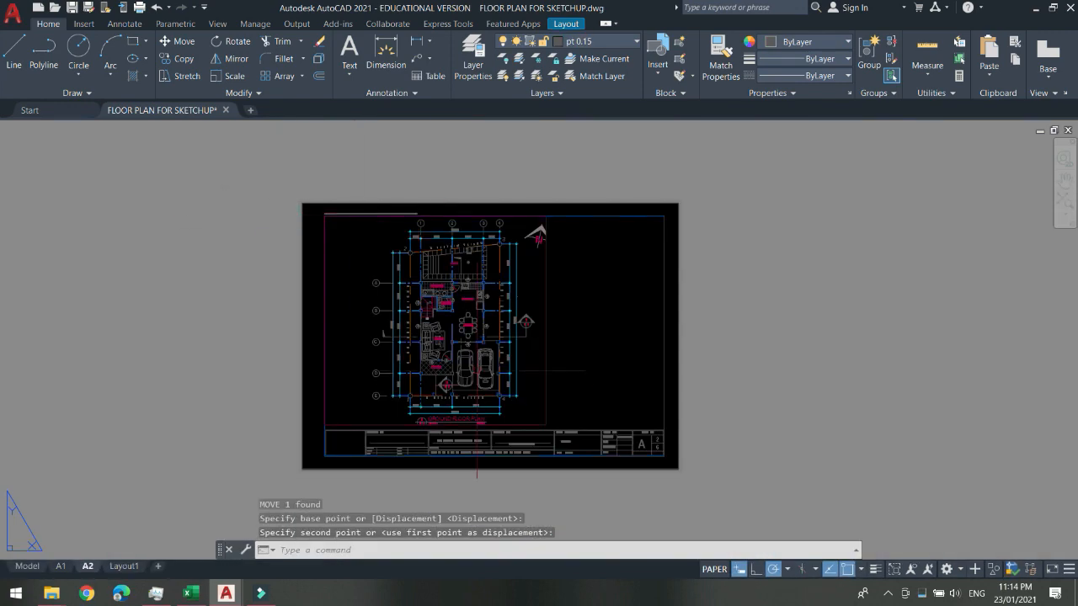
Stretch the viewport's lower-right corner down to the top edge of the title block.
{"action": "scroll", "coordinate": [493, 398], "scroll_direction": "up", "scroll_amount": 2}
{"action": "left_click", "coordinate": [611, 426]}
{"action": "left_click", "coordinate": [568, 390]}
{"action": "scroll", "coordinate": [562, 440], "scroll_direction": "up", "scroll_amount": 6}
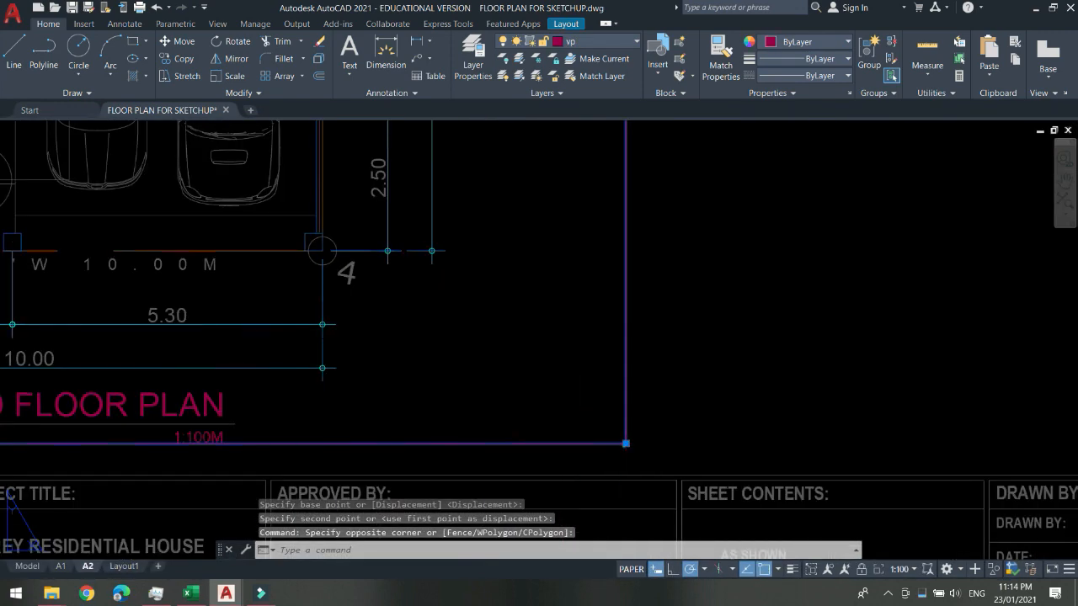
{"action": "left_click", "coordinate": [626, 443]}
{"action": "scroll", "coordinate": [626, 379], "scroll_direction": "down", "scroll_amount": 5}
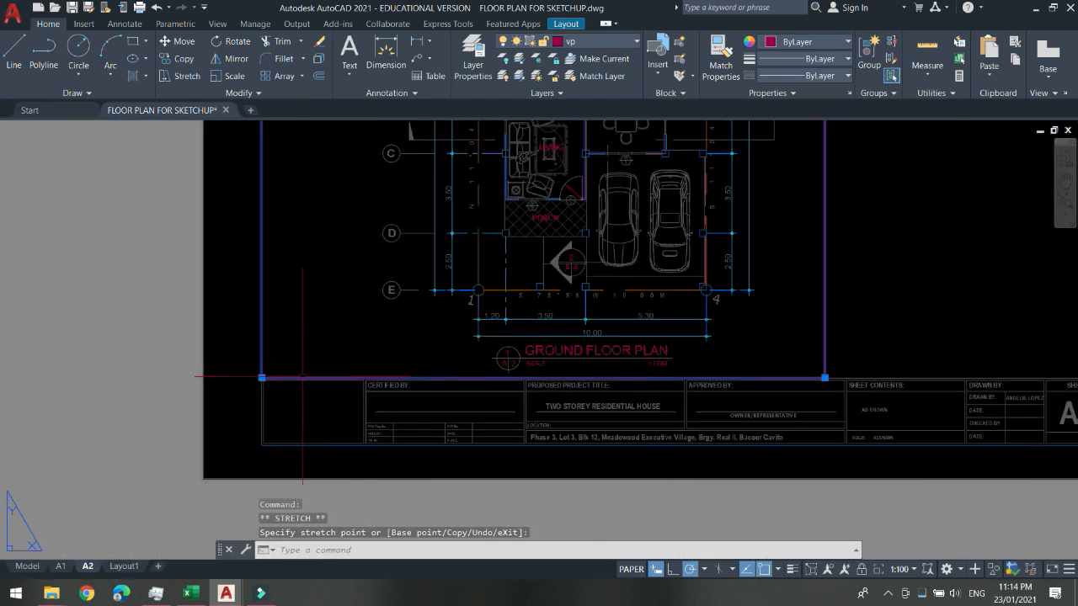
Narrow the viewport by stretching its lower-left corner inward along the title block's top edge.
{"action": "scroll", "coordinate": [302, 376], "scroll_direction": "up", "scroll_amount": 2}
{"action": "left_click", "coordinate": [234, 375]}
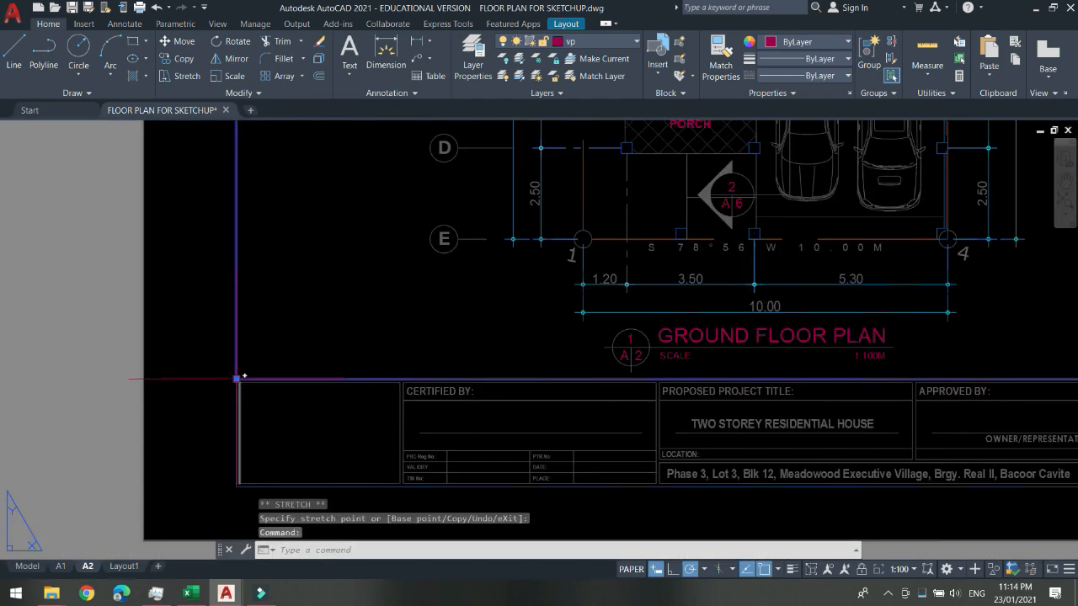
{"action": "left_click", "coordinate": [237, 379]}
{"action": "left_click", "coordinate": [356, 378]}
{"action": "scroll", "coordinate": [383, 372], "scroll_direction": "down", "scroll_amount": 2}
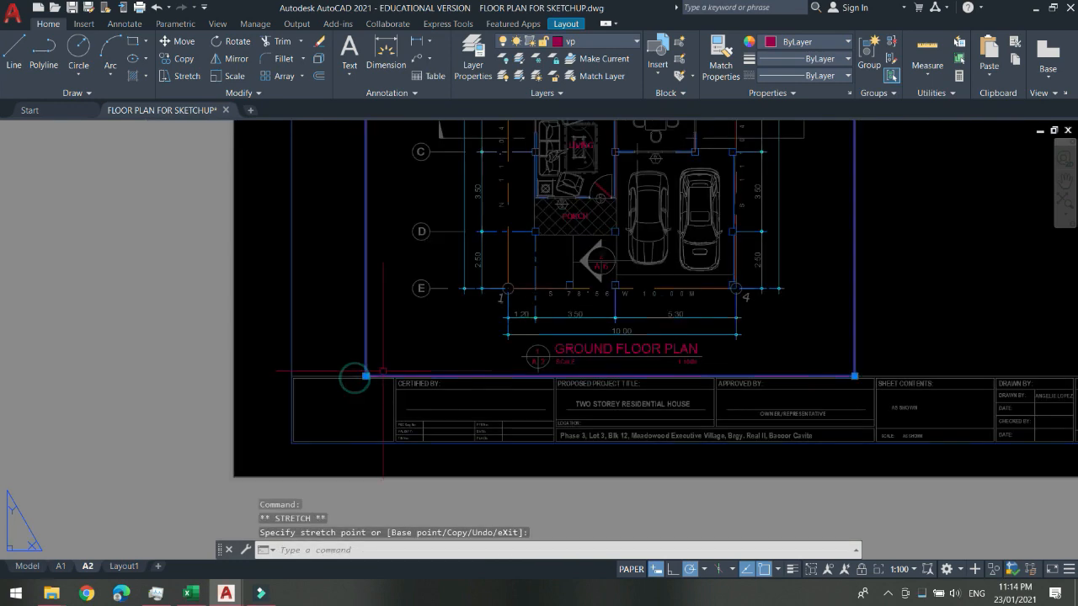
{"action": "key", "text": "Escape"}
Move the narrowed viewport across so its left side meets the sheet border's left edge.
{"action": "left_click", "coordinate": [382, 366]}
{"action": "left_click", "coordinate": [335, 336]}
{"action": "left_click", "coordinate": [362, 368]}
{"action": "type", "text": "m"}
{"action": "key", "text": "Return"}
{"action": "left_click", "coordinate": [368, 375]}
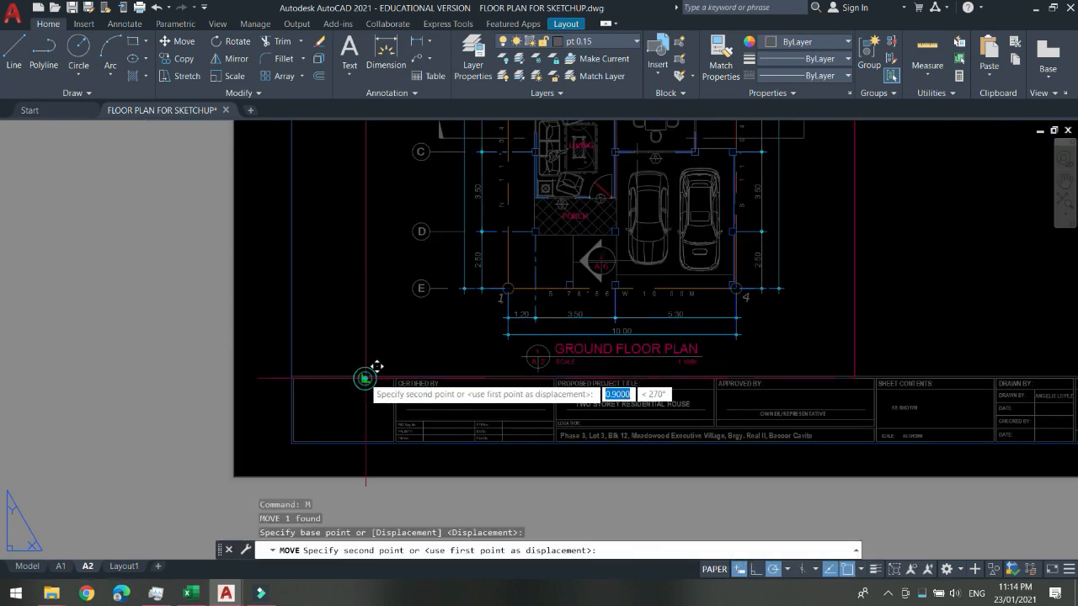
{"action": "left_click", "coordinate": [301, 365]}
{"action": "scroll", "coordinate": [550, 286], "scroll_direction": "down", "scroll_amount": 4}
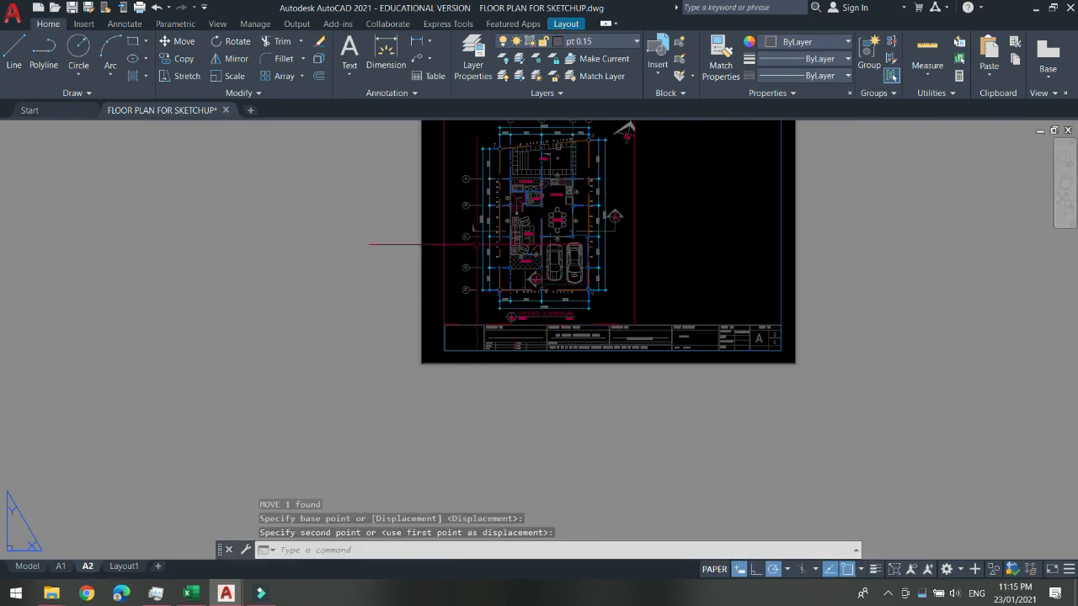
Try zooming in on the floor plan inside the unlocked viewport, return to paper space and undo the zoom.
{"action": "scroll", "coordinate": [625, 216], "scroll_direction": "up", "scroll_amount": 2}
{"action": "scroll", "coordinate": [592, 245], "scroll_direction": "down", "scroll_amount": 2}
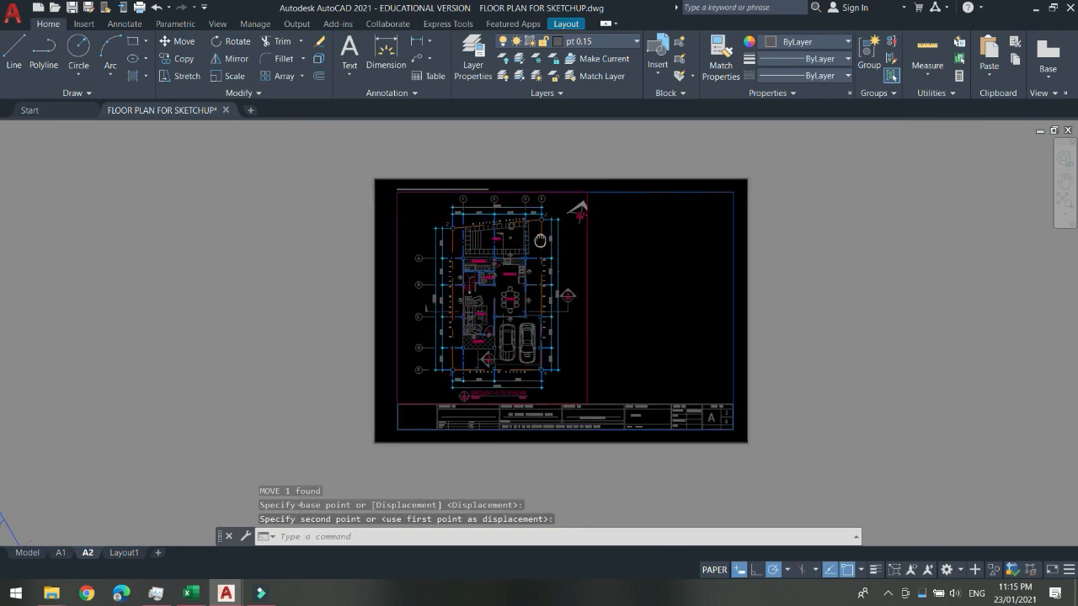
{"action": "scroll", "coordinate": [547, 215], "scroll_direction": "up", "scroll_amount": 4}
{"action": "scroll", "coordinate": [592, 250], "scroll_direction": "down", "scroll_amount": 2}
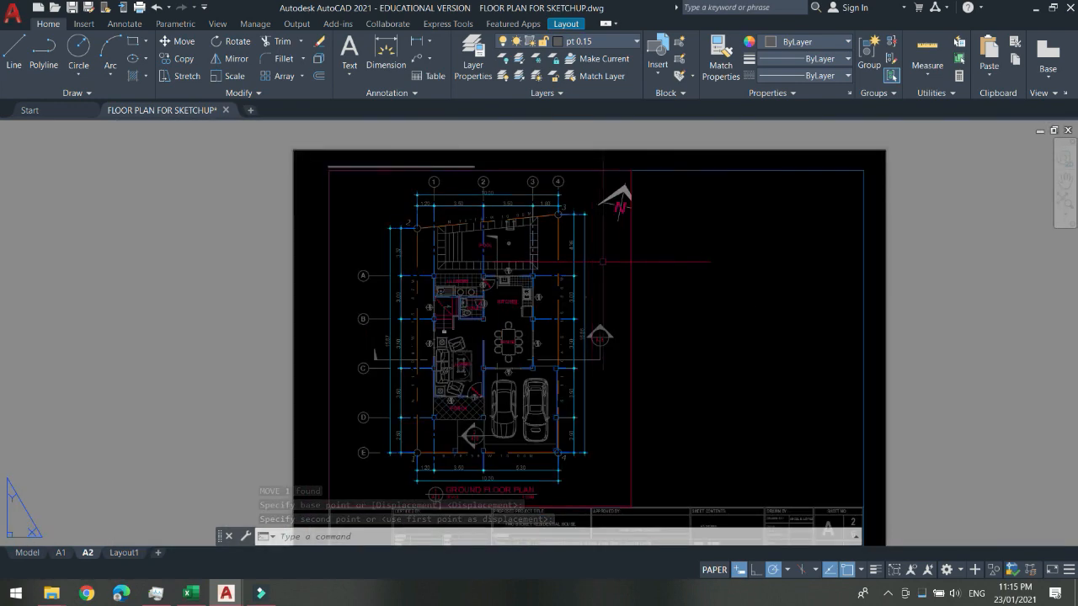
{"action": "scroll", "coordinate": [602, 261], "scroll_direction": "down", "scroll_amount": 2}
{"action": "double_click", "coordinate": [603, 261]}
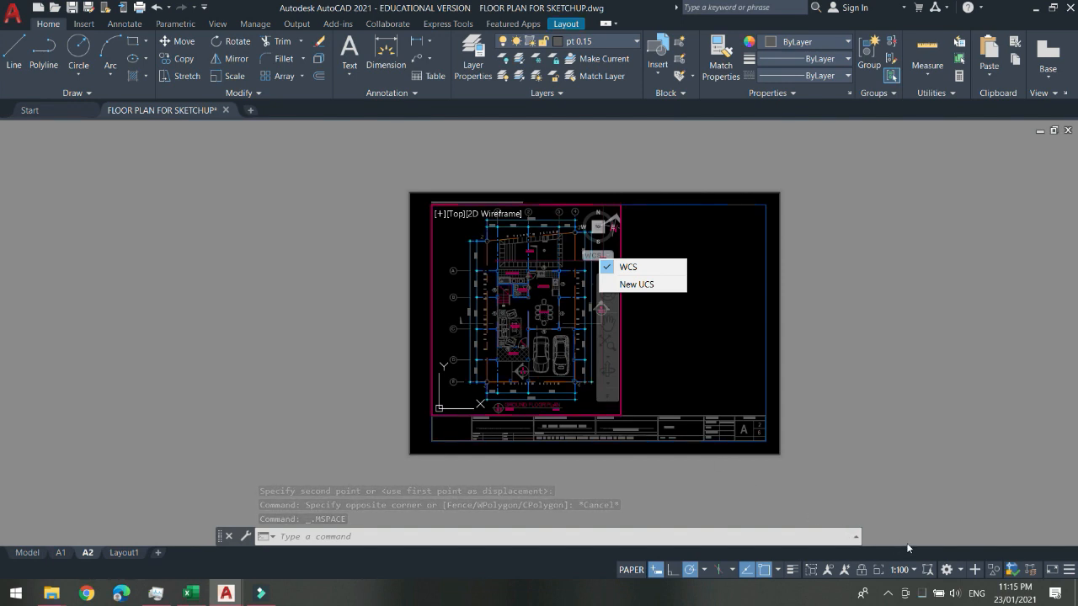
{"action": "double_click", "coordinate": [535, 339]}
{"action": "scroll", "coordinate": [533, 332], "scroll_direction": "up", "scroll_amount": 3}
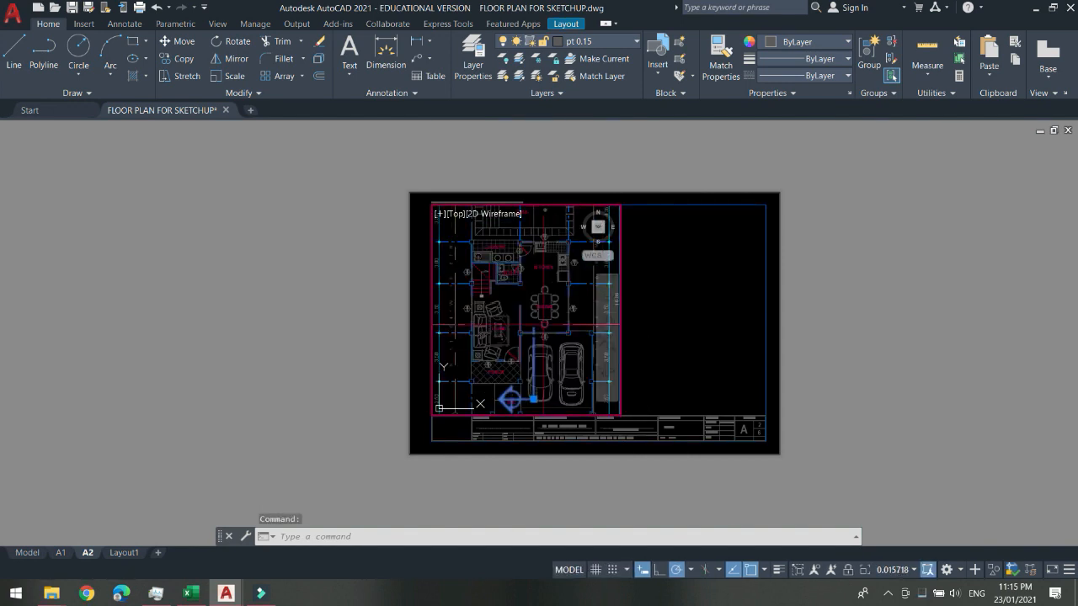
{"action": "double_click", "coordinate": [674, 367]}
{"action": "key", "text": "ctrl+z"}
{"action": "key", "text": "ctrl+z"}
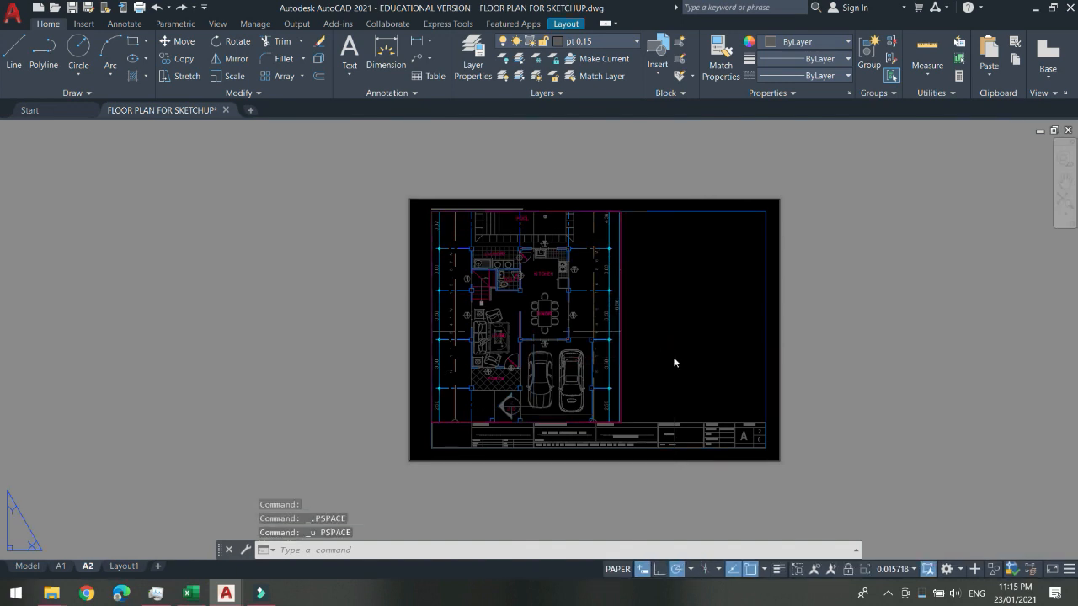
Lock the view of the ground floor plan viewport and deselect it.
{"action": "scroll", "coordinate": [603, 315], "scroll_direction": "up", "scroll_amount": 2}
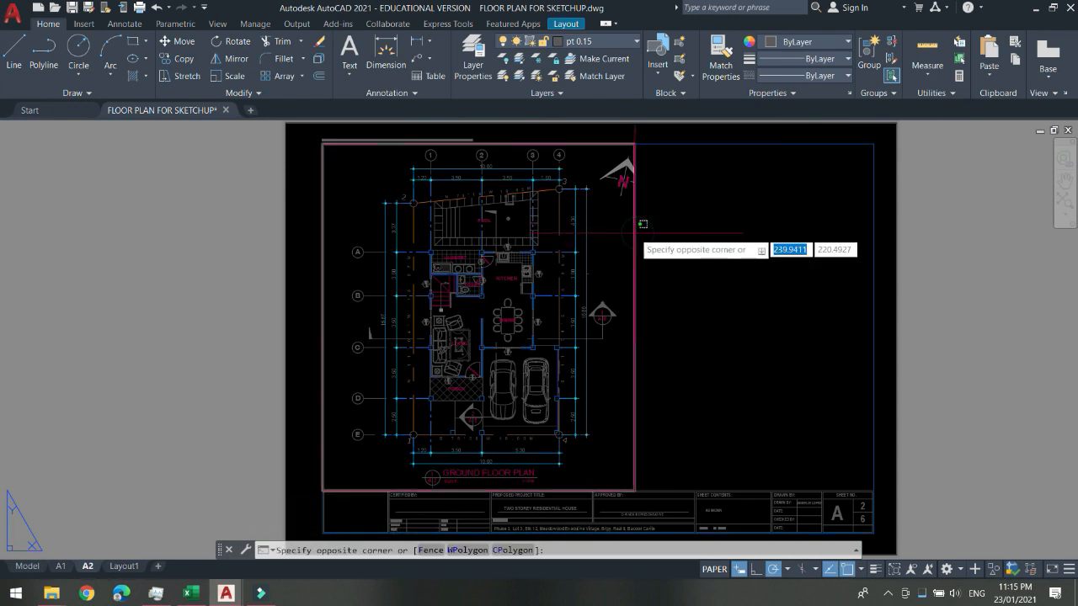
{"action": "left_click", "coordinate": [637, 233]}
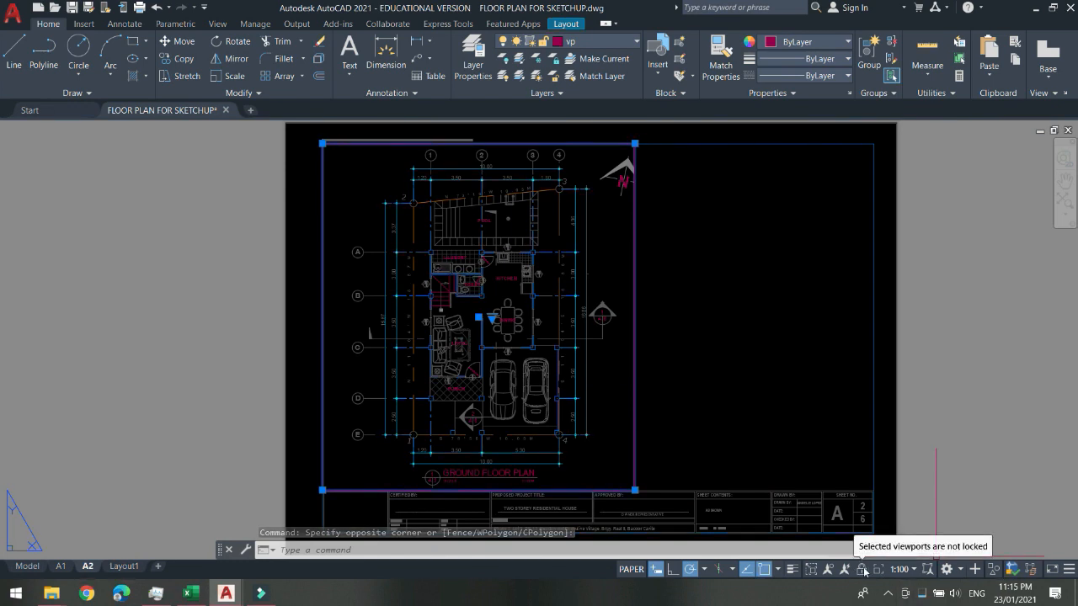
{"action": "left_click", "coordinate": [861, 570]}
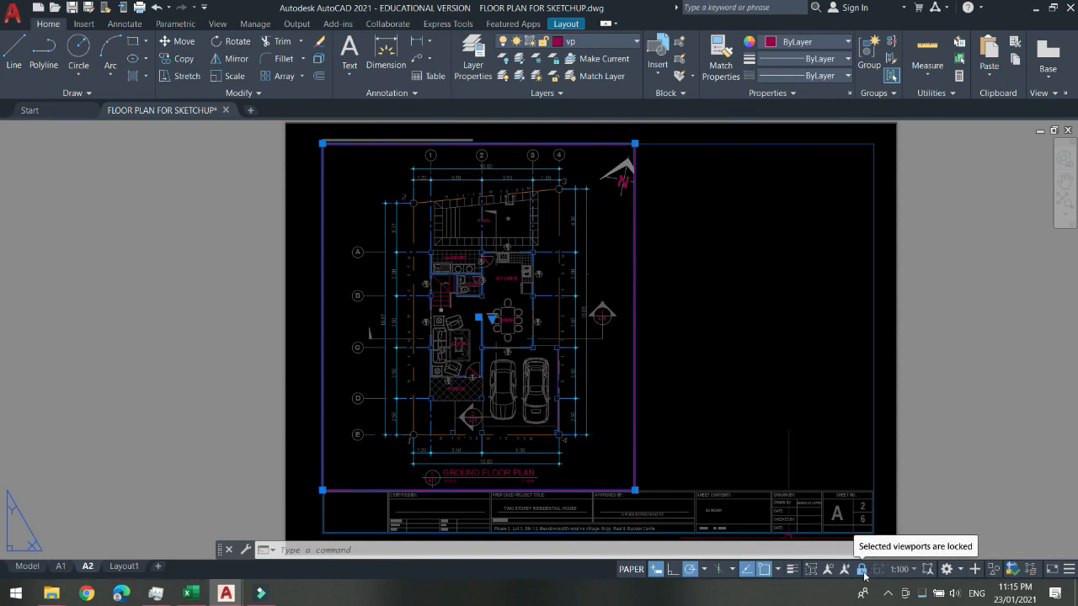
{"action": "left_click", "coordinate": [686, 333]}
{"action": "key", "text": "Escape"}
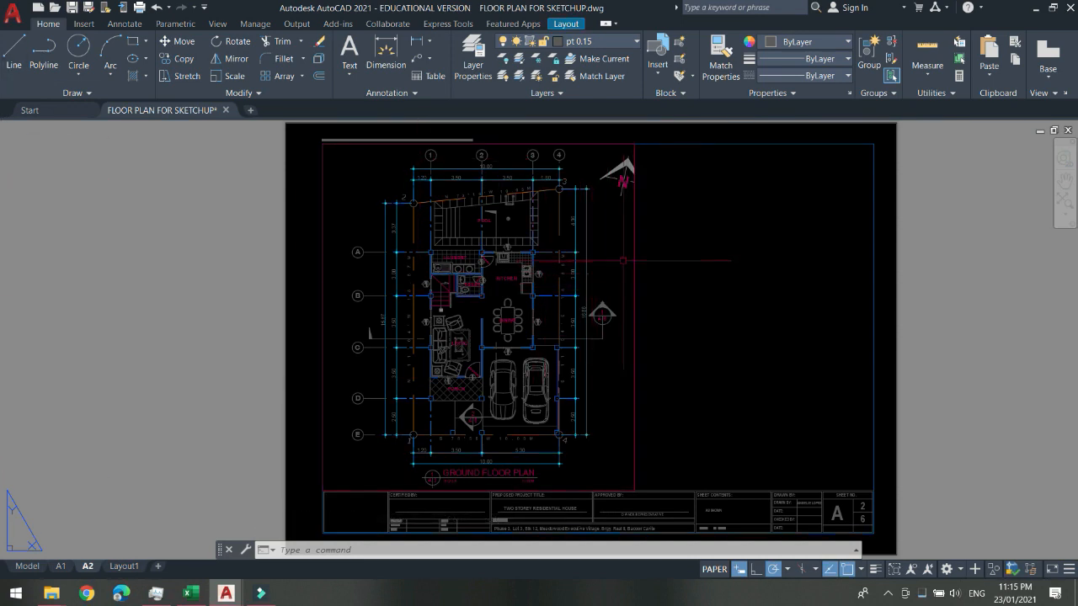
Test the view lock by activating the locked viewport and zooming out and back in.
{"action": "double_click", "coordinate": [623, 260]}
{"action": "scroll", "coordinate": [513, 269], "scroll_direction": "down", "scroll_amount": 4}
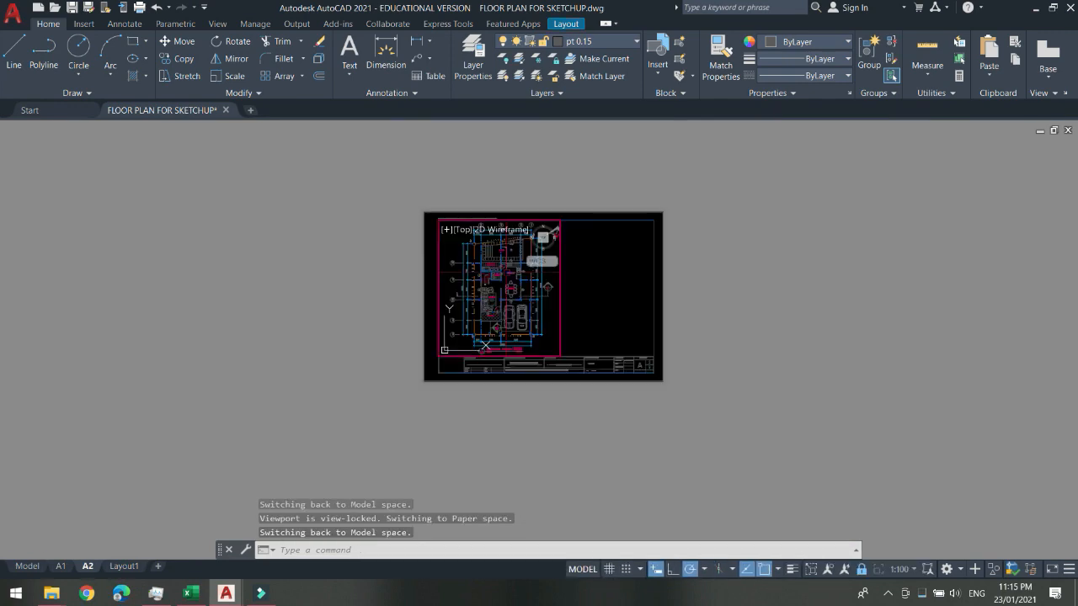
{"action": "scroll", "coordinate": [512, 271], "scroll_direction": "up", "scroll_amount": 4}
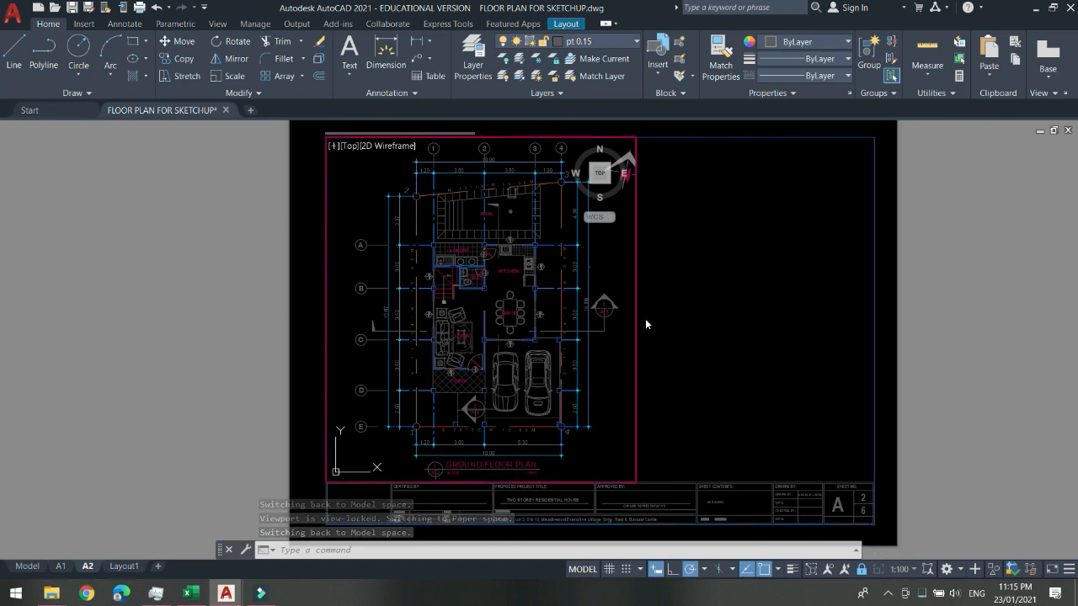
Unlock the active viewport, zoom its model view out and in, and set its scale back to 1:100.
{"action": "left_click", "coordinate": [861, 572]}
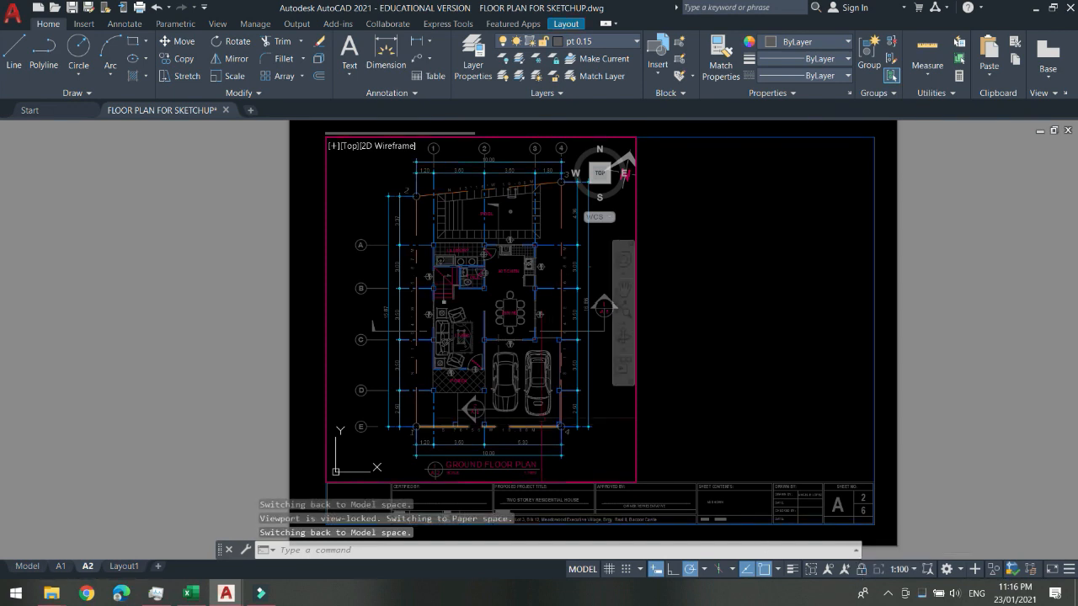
{"action": "scroll", "coordinate": [461, 336], "scroll_direction": "down", "scroll_amount": 5}
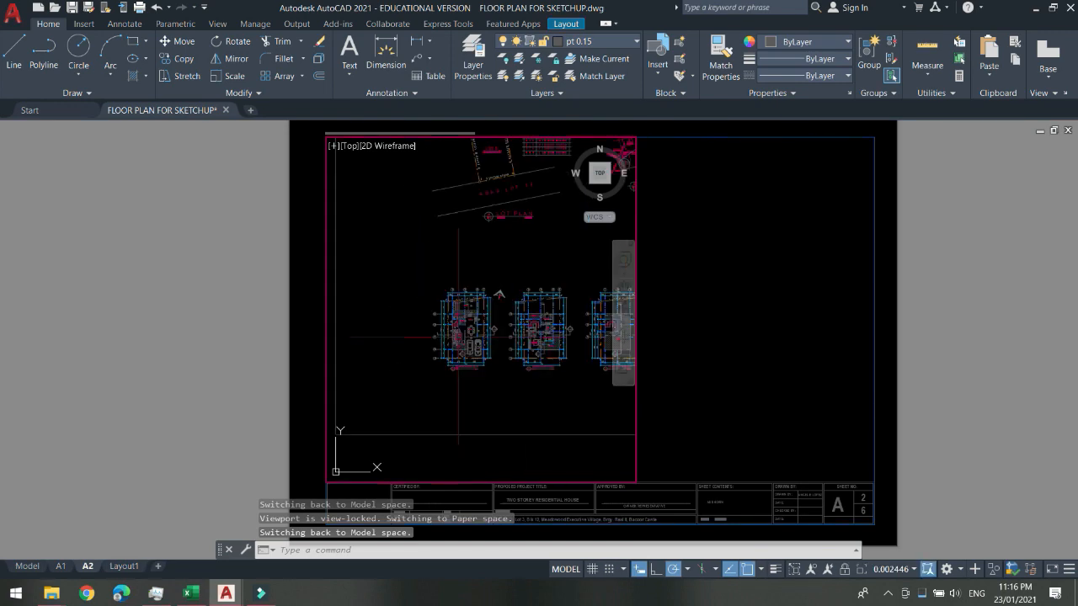
{"action": "scroll", "coordinate": [461, 337], "scroll_direction": "up", "scroll_amount": 5}
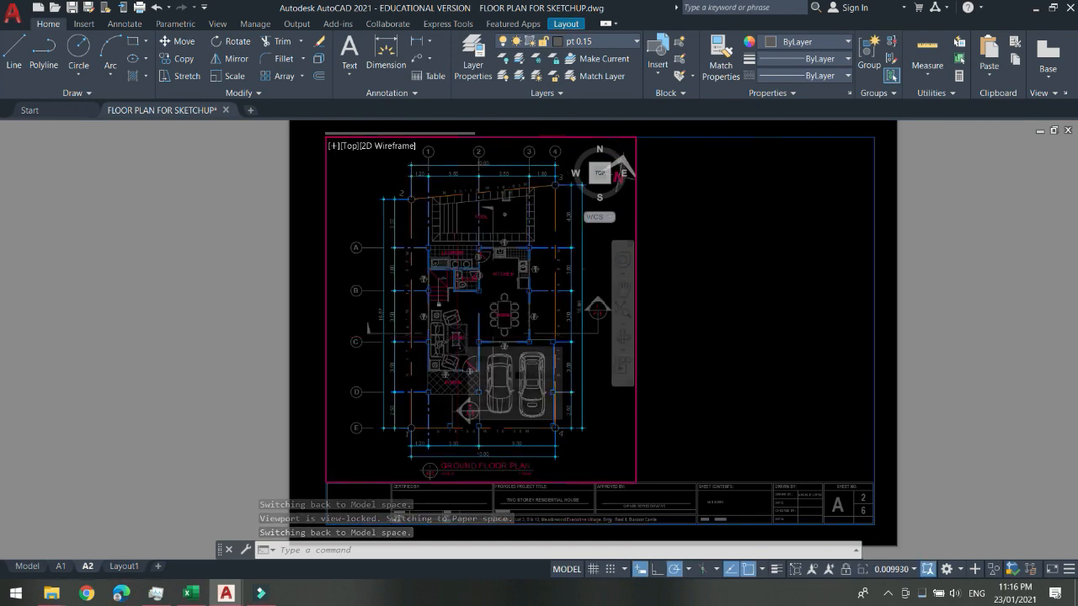
{"action": "scroll", "coordinate": [462, 337], "scroll_direction": "down", "scroll_amount": 5}
{"action": "scroll", "coordinate": [462, 337], "scroll_direction": "up", "scroll_amount": 3}
{"action": "left_click", "coordinate": [916, 570]}
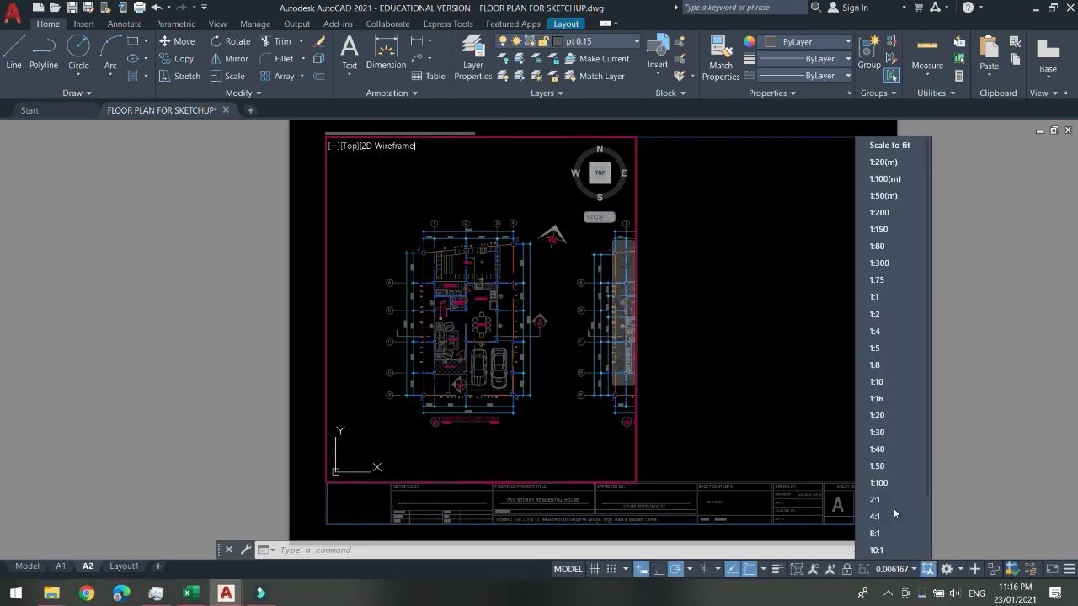
{"action": "left_click", "coordinate": [891, 483]}
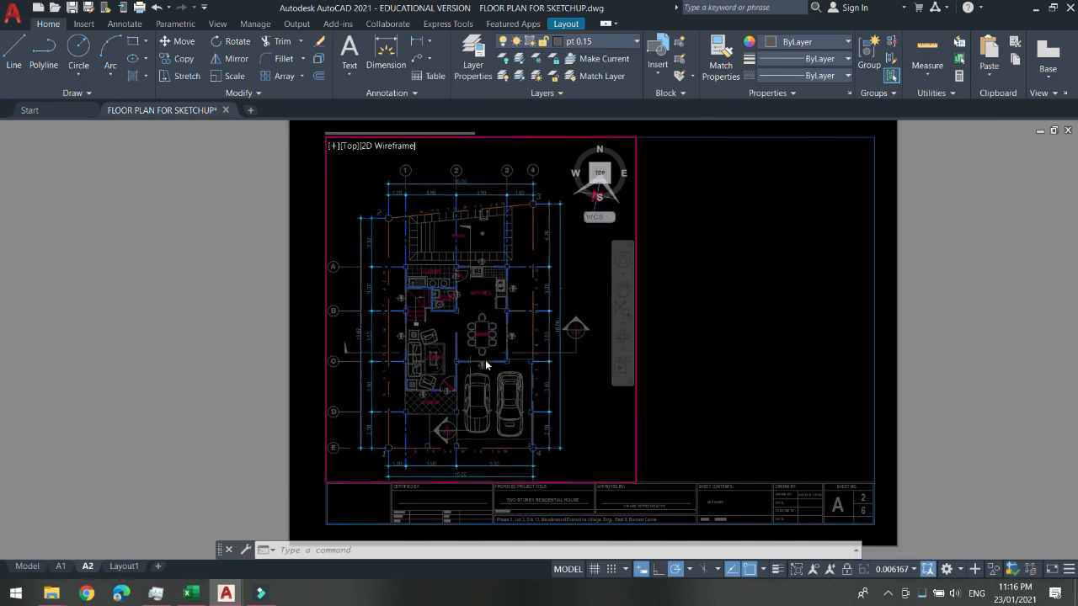
Re-centre the ground floor plan in its 1:100 viewport, lock the viewport's view and return to paper space.
{"action": "middle_click_drag", "start_coordinate": [485, 359], "coordinate": [479, 334]}
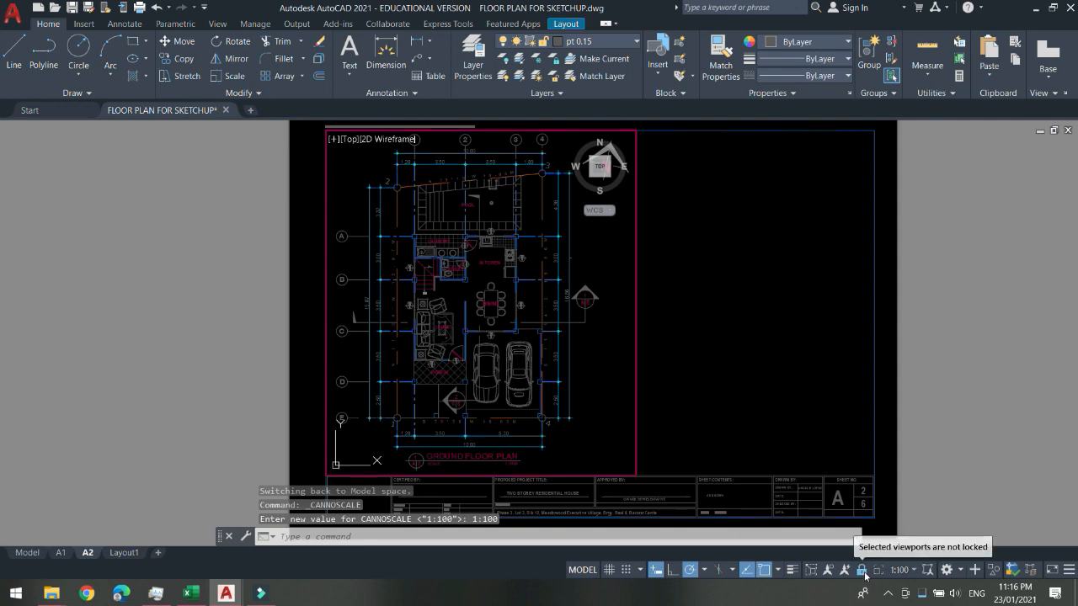
{"action": "double_click", "coordinate": [740, 392]}
{"action": "left_click", "coordinate": [702, 395]}
{"action": "left_click", "coordinate": [623, 359]}
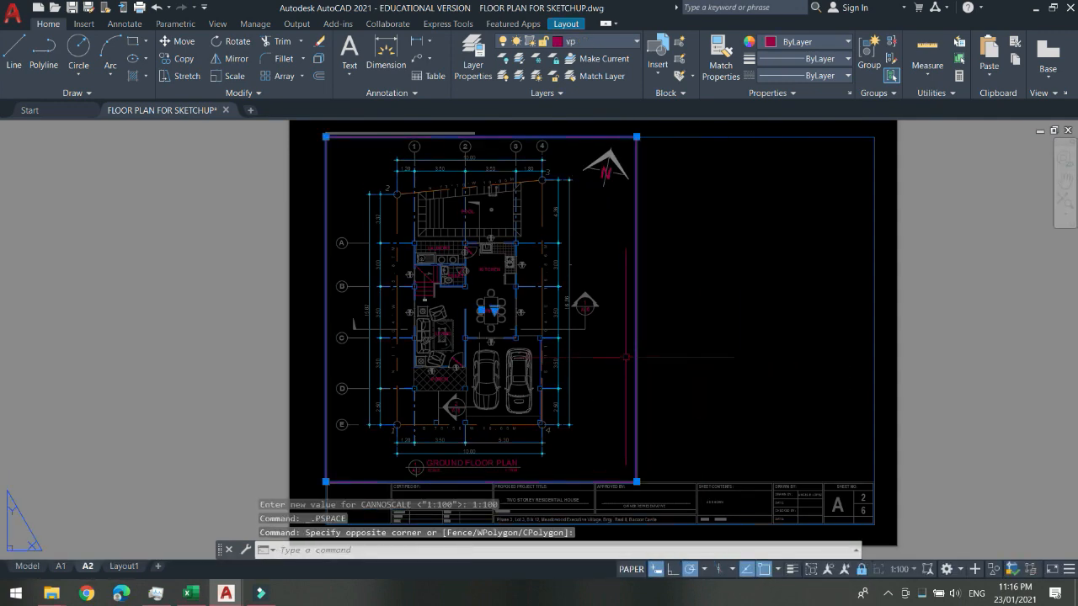
{"action": "key", "text": "Escape"}
Test the view lock by zooming in paper space and inside the activated ground floor plan viewport, and return to paper space.
{"action": "scroll", "coordinate": [426, 264], "scroll_direction": "down", "scroll_amount": 4}
{"action": "scroll", "coordinate": [426, 264], "scroll_direction": "up", "scroll_amount": 6}
{"action": "scroll", "coordinate": [424, 266], "scroll_direction": "down", "scroll_amount": 6}
{"action": "scroll", "coordinate": [424, 267], "scroll_direction": "up", "scroll_amount": 4}
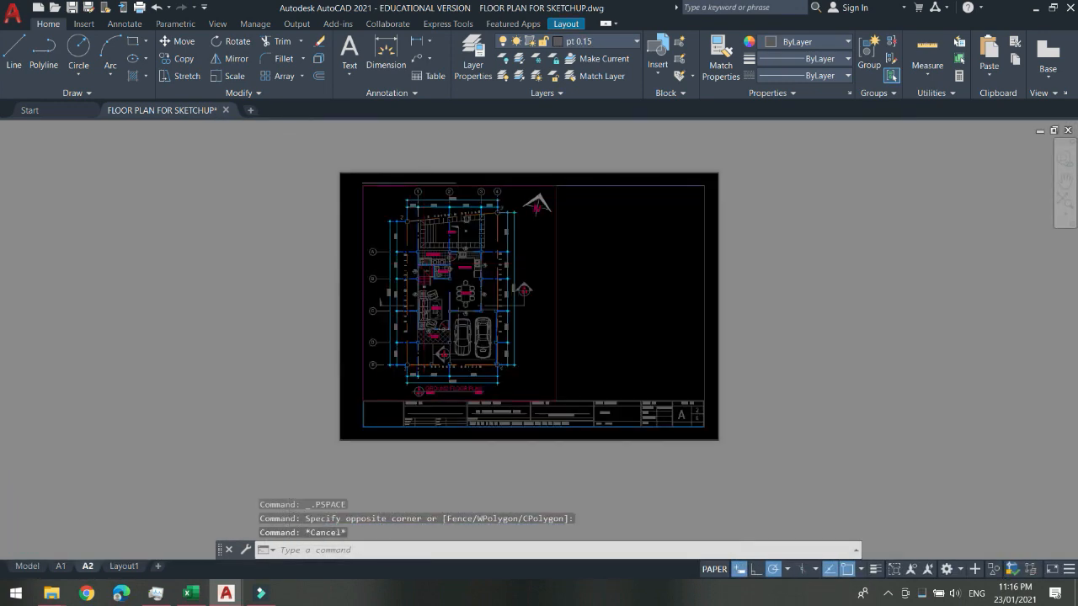
{"action": "double_click", "coordinate": [605, 237]}
{"action": "scroll", "coordinate": [591, 249], "scroll_direction": "down", "scroll_amount": 4}
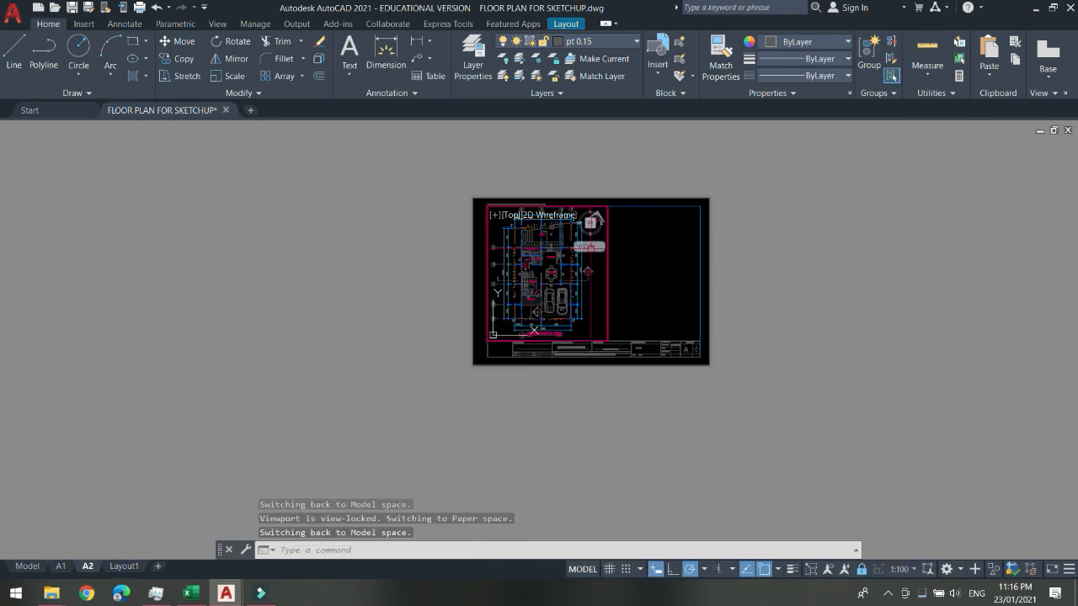
{"action": "scroll", "coordinate": [591, 248], "scroll_direction": "up", "scroll_amount": 4}
{"action": "scroll", "coordinate": [591, 249], "scroll_direction": "down", "scroll_amount": 4}
{"action": "scroll", "coordinate": [591, 249], "scroll_direction": "up", "scroll_amount": 4}
{"action": "double_click", "coordinate": [707, 308]}
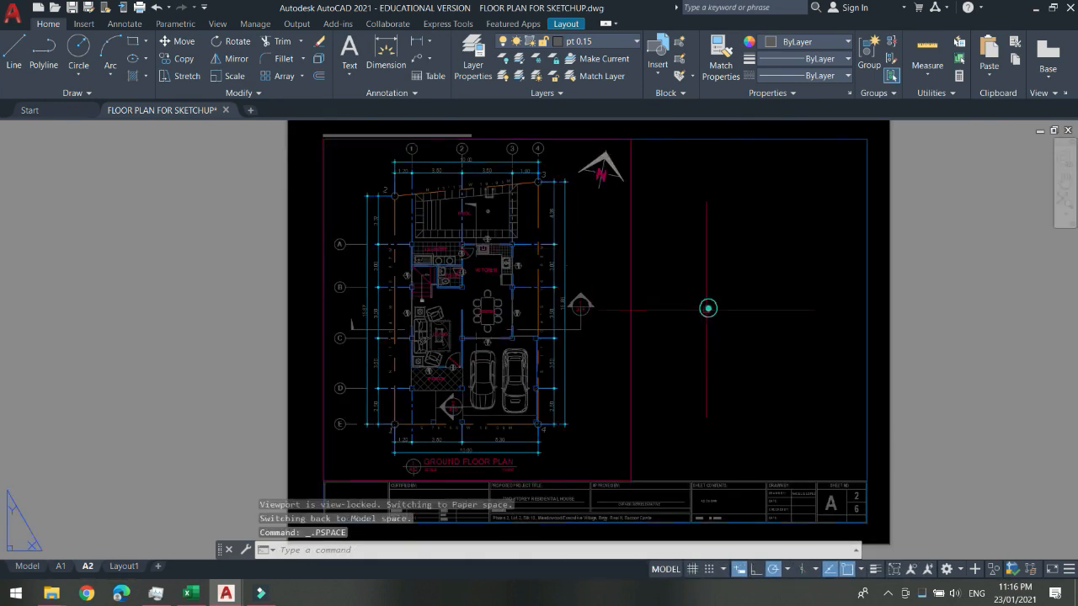
{"action": "key", "text": "Escape"}
Copy the ground floor plan viewport to the empty area right of the sheet.
{"action": "left_click", "coordinate": [687, 342]}
{"action": "left_click", "coordinate": [548, 302]}
{"action": "scroll", "coordinate": [543, 308], "scroll_direction": "down", "scroll_amount": 2}
{"action": "type", "text": "CO"}
{"action": "key", "text": "space"}
{"action": "left_click", "coordinate": [474, 322]}
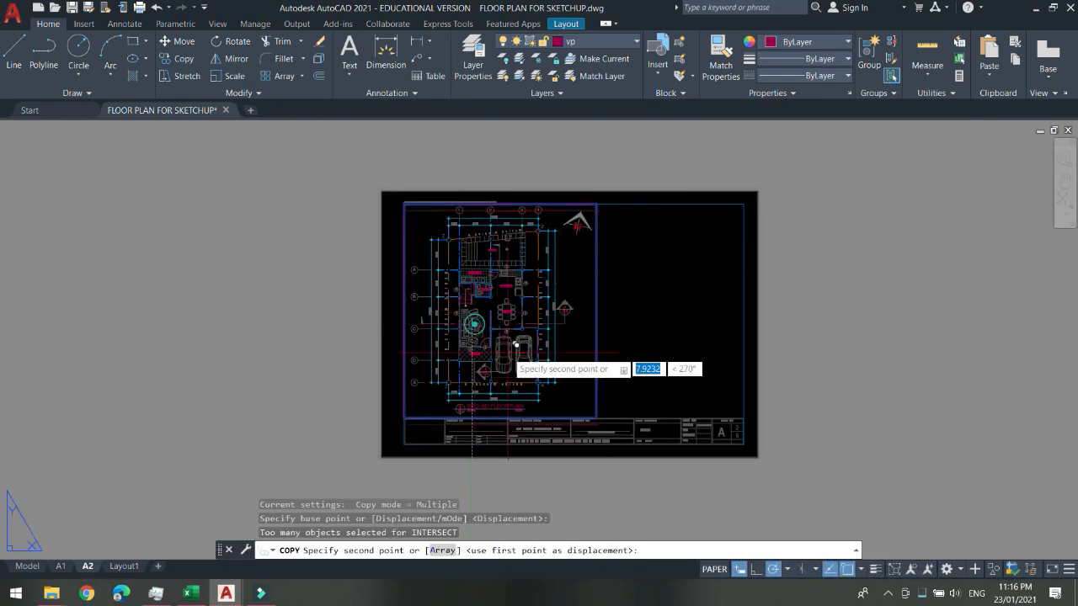
{"action": "left_click", "coordinate": [851, 279]}
{"action": "middle_click_drag", "start_coordinate": [773, 286], "coordinate": [478, 295]}
{"action": "key", "text": "Escape"}
Stretch the copied viewport upward and crop out the floor plan so it frames part of the road lot drawing.
{"action": "left_click", "coordinate": [737, 389]}
{"action": "left_click", "coordinate": [649, 393]}
{"action": "scroll", "coordinate": [648, 392], "scroll_direction": "down", "scroll_amount": 2}
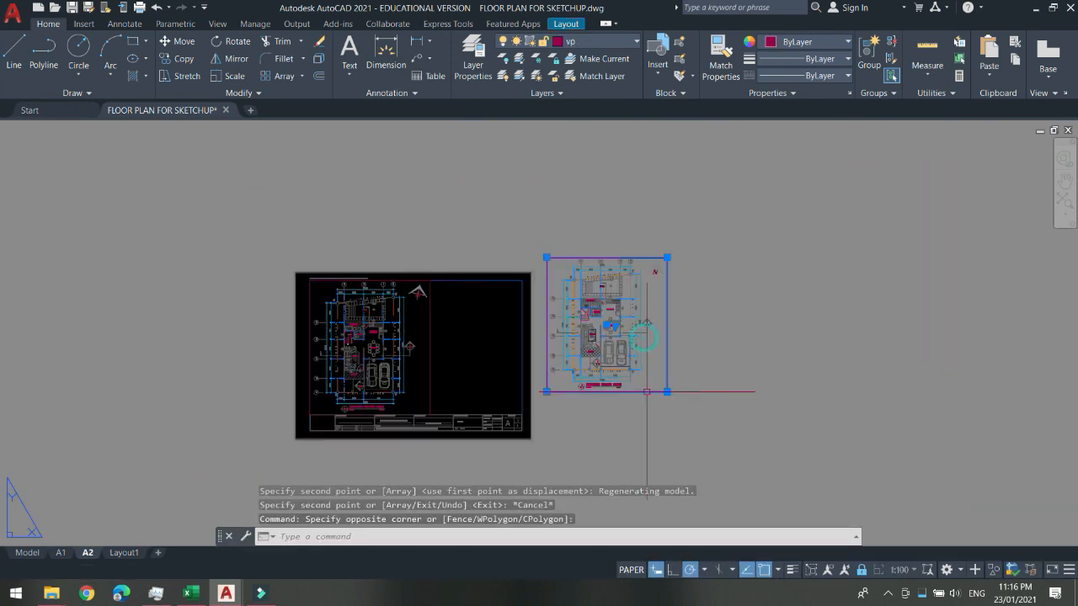
{"action": "left_click", "coordinate": [667, 259]}
{"action": "left_click", "coordinate": [667, 150]}
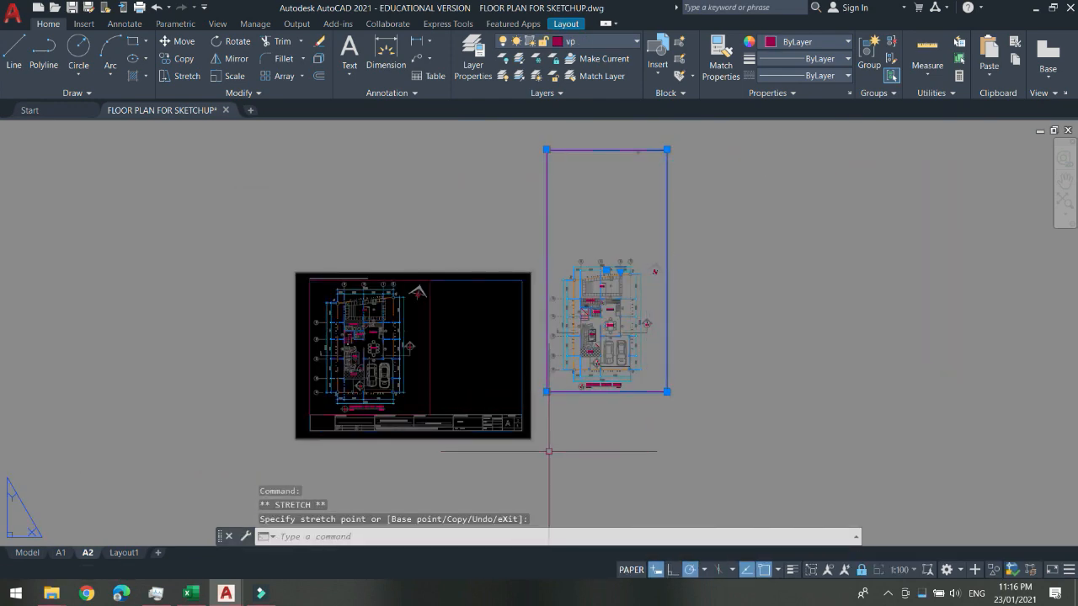
{"action": "scroll", "coordinate": [548, 446], "scroll_direction": "down", "scroll_amount": 2}
{"action": "left_click", "coordinate": [547, 261]}
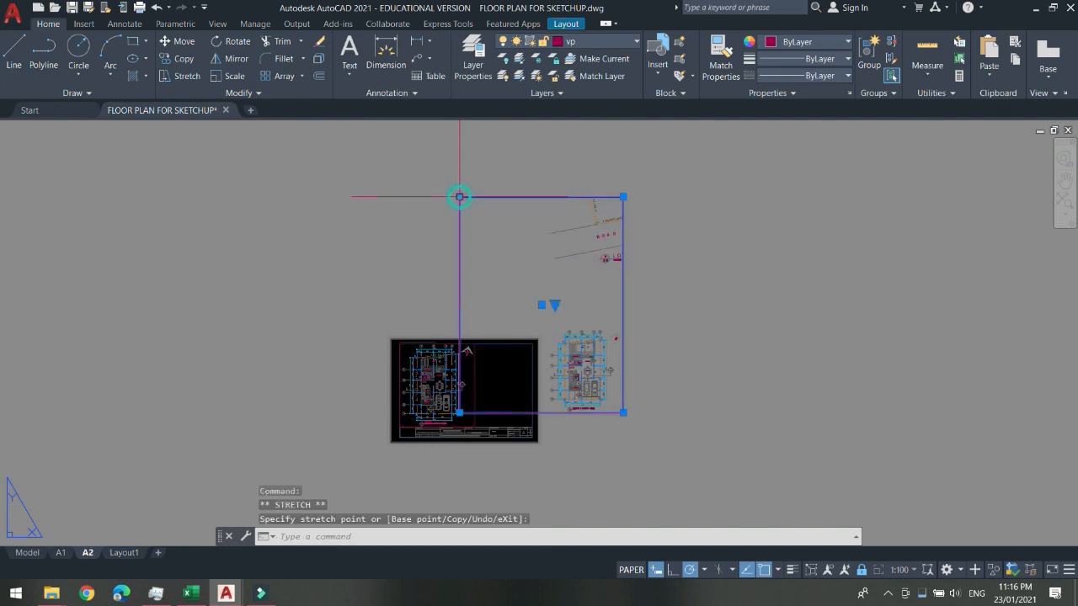
{"action": "left_click", "coordinate": [459, 197]}
{"action": "left_click", "coordinate": [459, 412]}
{"action": "left_click", "coordinate": [548, 250]}
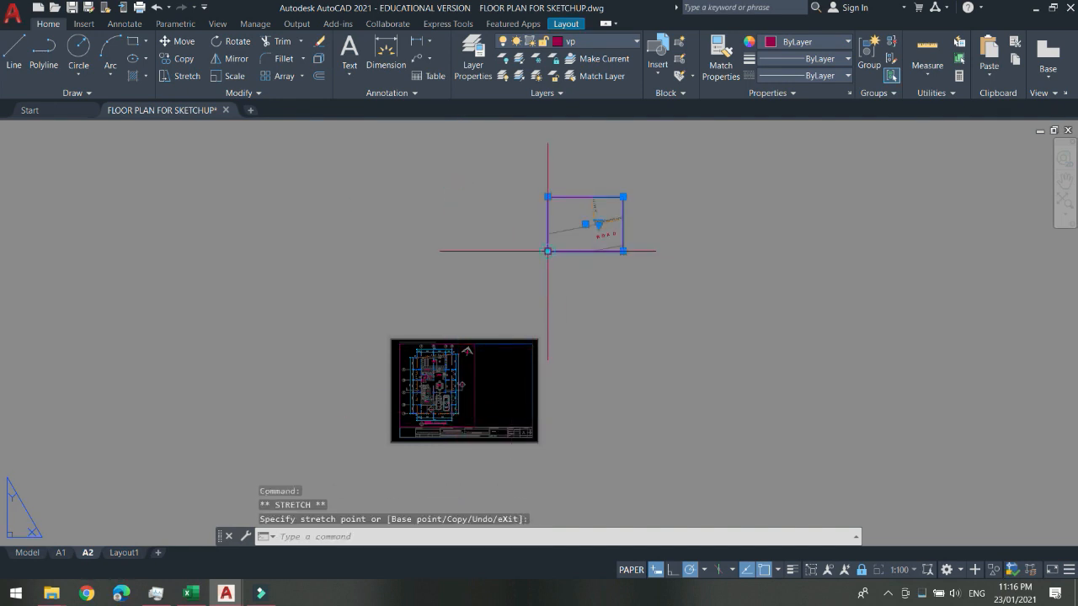
Enlarge the copied viewport from its upper right corner to frame Lot 3 and the adjoining road lots.
{"action": "left_click", "coordinate": [623, 197]}
{"action": "left_click", "coordinate": [660, 148]}
{"action": "scroll", "coordinate": [657, 200], "scroll_direction": "up", "scroll_amount": 2}
{"action": "middle_click_drag", "start_coordinate": [660, 265], "coordinate": [656, 338]}
{"action": "left_click", "coordinate": [658, 187]}
{"action": "left_click", "coordinate": [644, 168]}
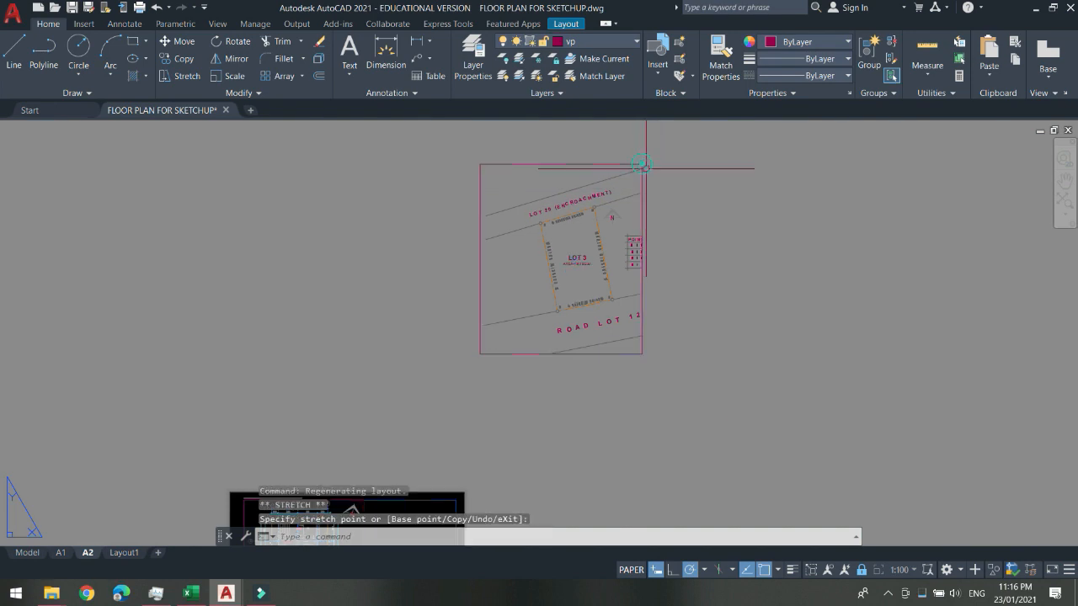
{"action": "key", "text": "Escape"}
Move the Lot 3 viewport down so it overlaps the right half of the sheet.
{"action": "left_click", "coordinate": [665, 210]}
{"action": "left_click", "coordinate": [595, 289]}
{"action": "middle_click_drag", "start_coordinate": [583, 394], "coordinate": [623, 320]}
{"action": "type", "text": "m"}
{"action": "key", "text": "space"}
{"action": "left_click", "coordinate": [594, 258]}
{"action": "middle_click_drag", "start_coordinate": [491, 427], "coordinate": [538, 289]}
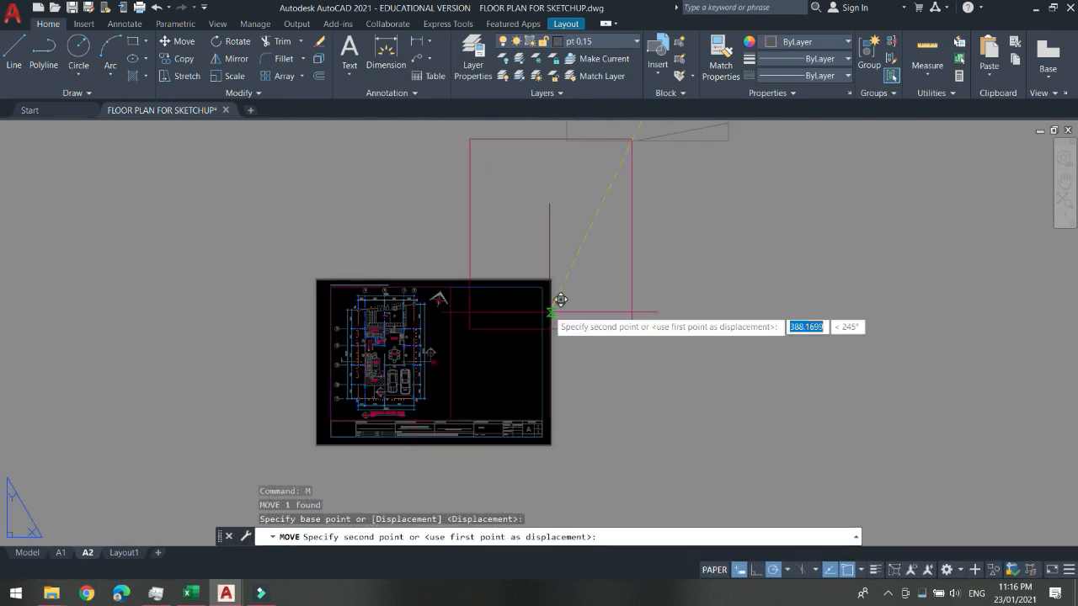
{"action": "left_click", "coordinate": [525, 404]}
{"action": "scroll", "coordinate": [513, 335], "scroll_direction": "up", "scroll_amount": 2}
{"action": "scroll", "coordinate": [628, 427], "scroll_direction": "up", "scroll_amount": 2}
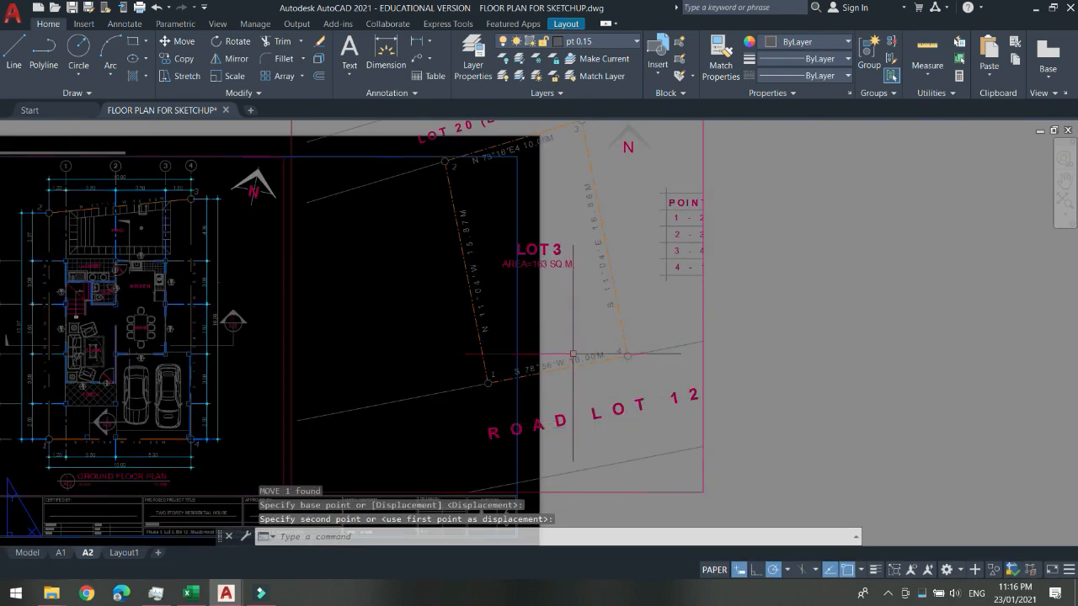
Stretch the viewport's lower right corner outward to include the full points table and the LOT PLAN title.
{"action": "scroll", "coordinate": [577, 363], "scroll_direction": "down", "scroll_amount": 2}
{"action": "left_click", "coordinate": [736, 414]}
{"action": "left_click", "coordinate": [616, 404]}
{"action": "left_click", "coordinate": [656, 444]}
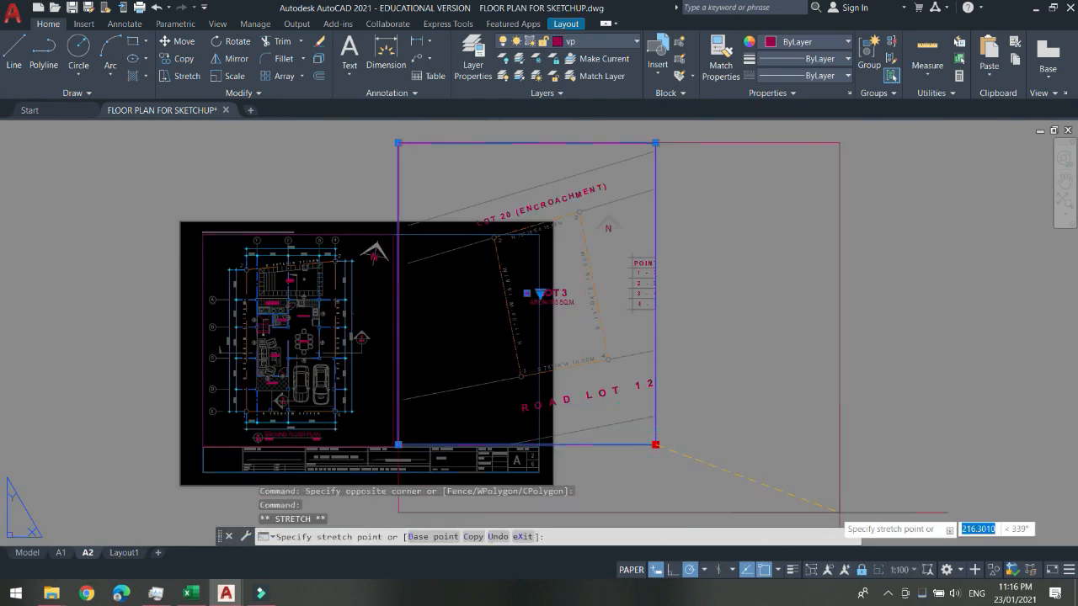
{"action": "middle_click_drag", "start_coordinate": [677, 380], "coordinate": [649, 357]}
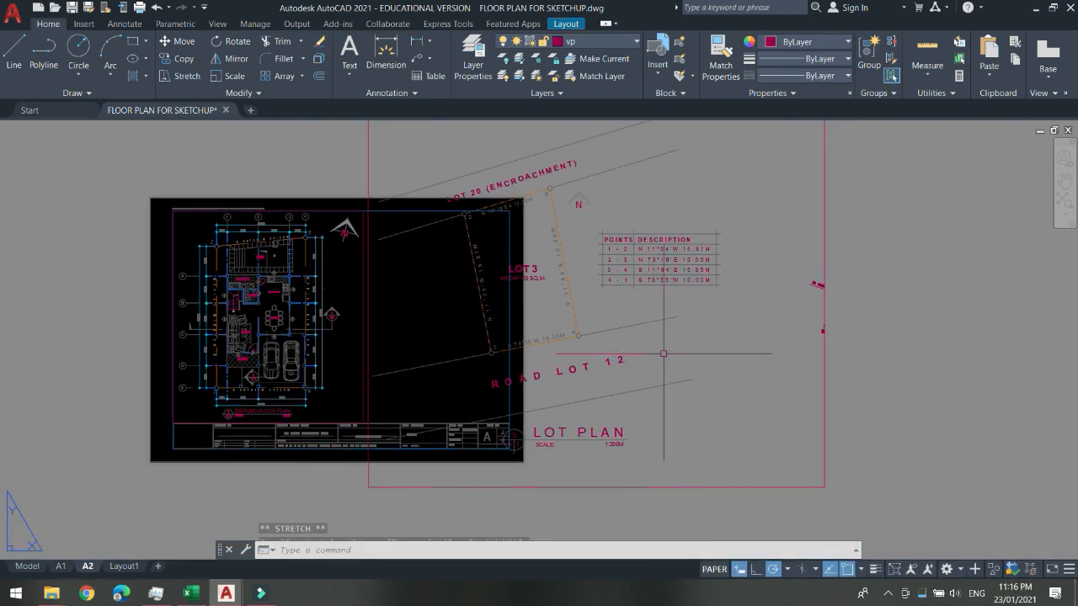
Set the lot plan viewport's scale to 1:200 and lock its view.
{"action": "key", "text": "Escape"}
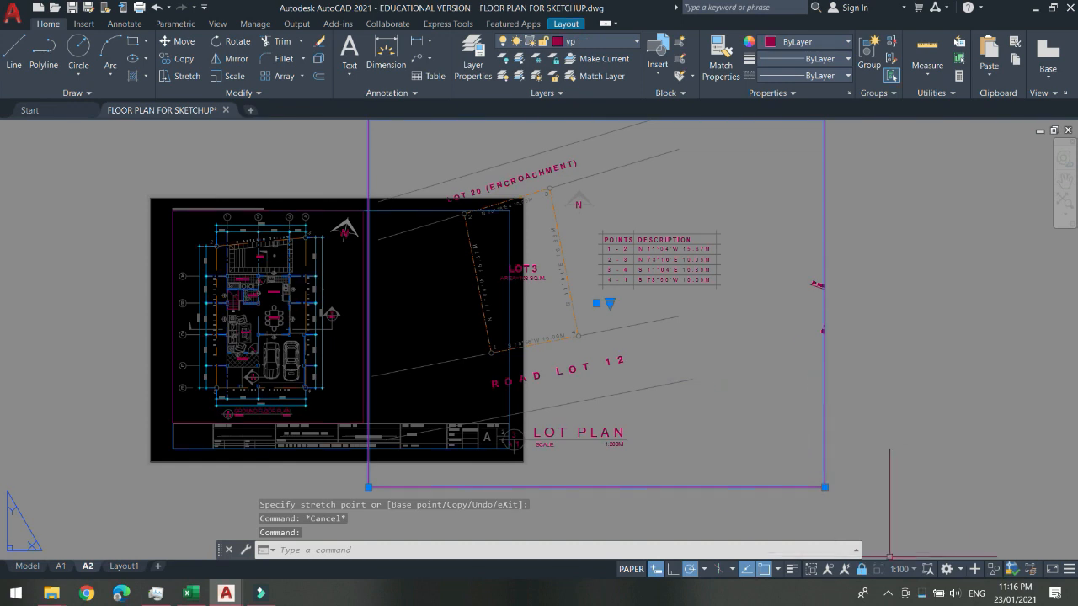
{"action": "left_click", "coordinate": [907, 571]}
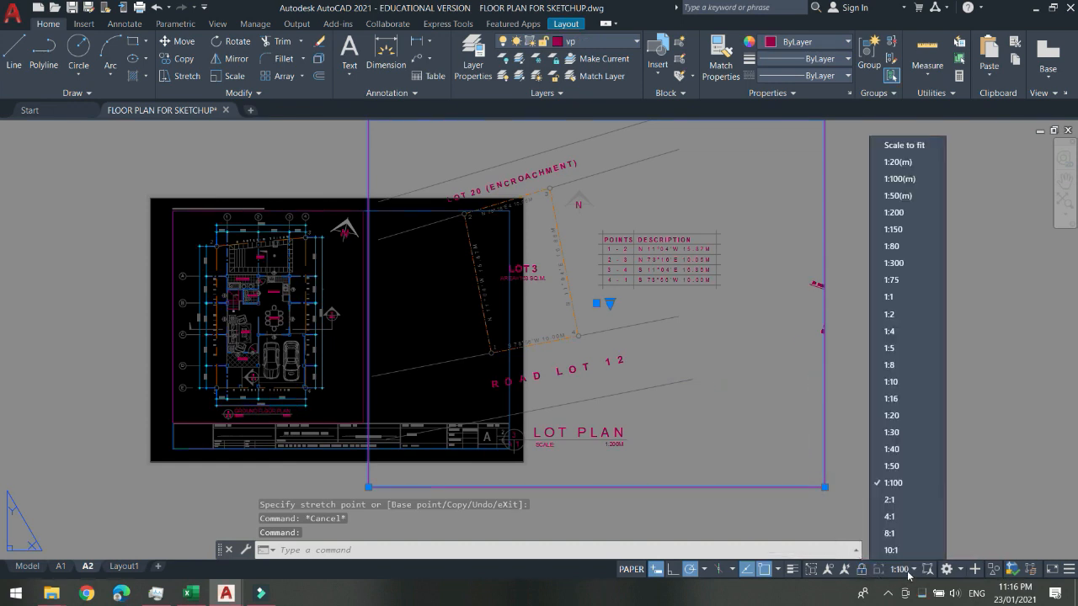
{"action": "left_click", "coordinate": [916, 214]}
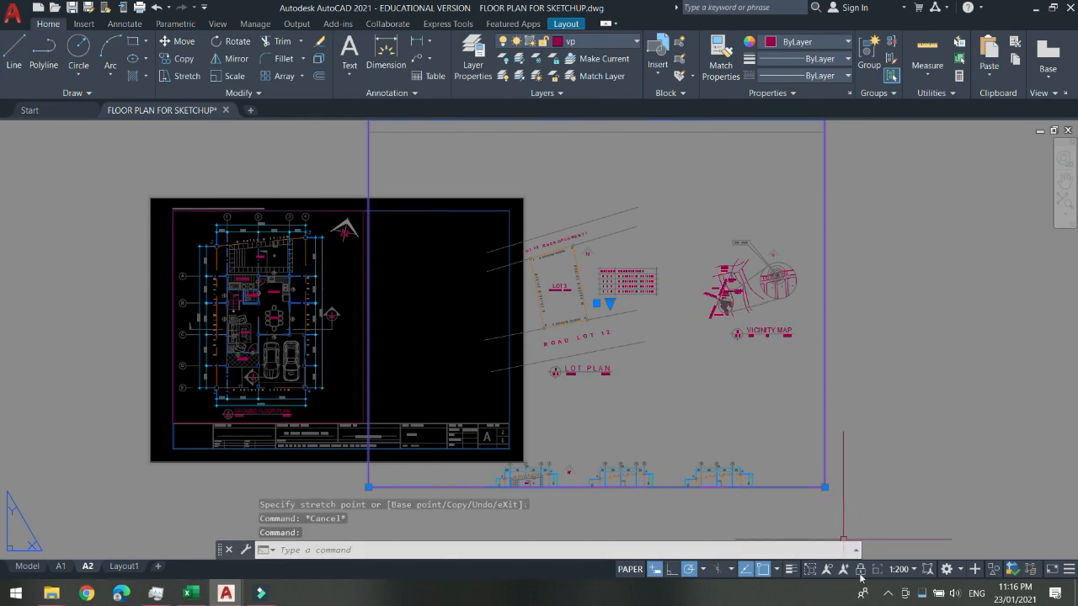
Shrink the 1:200 viewport from its lower right and upper left corners so it closely frames only the lot plan.
{"action": "left_click", "coordinate": [824, 486]}
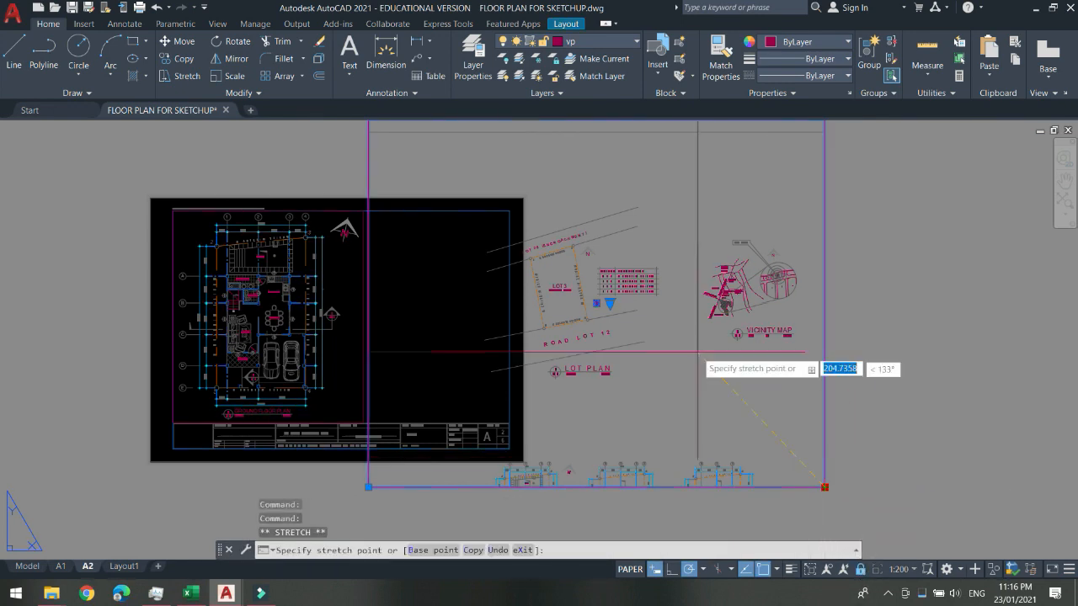
{"action": "left_click", "coordinate": [671, 397]}
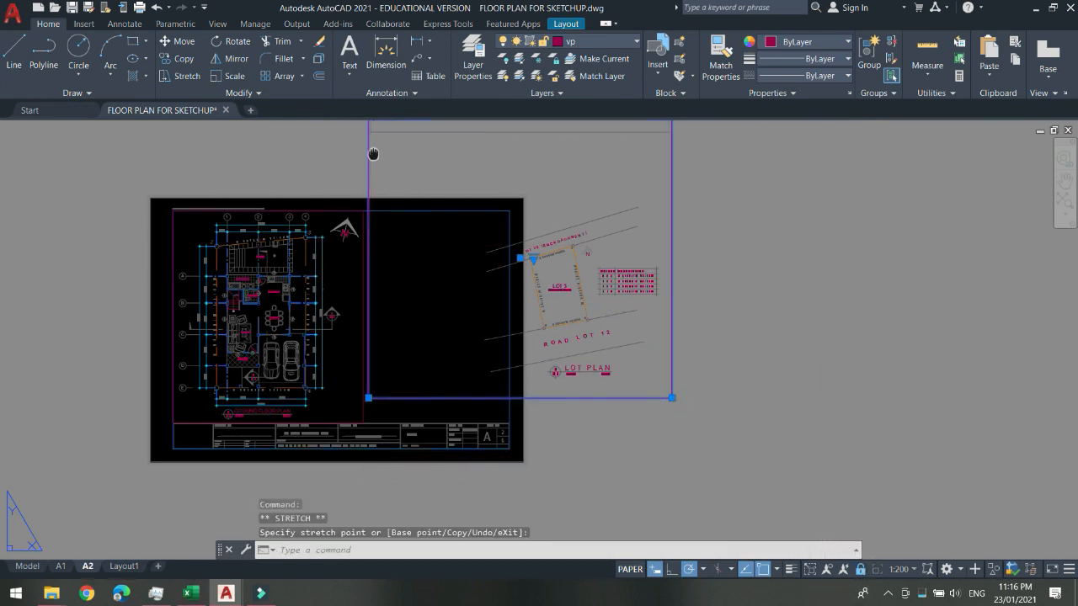
{"action": "middle_click_drag", "start_coordinate": [373, 153], "coordinate": [381, 181]}
{"action": "left_click", "coordinate": [375, 146]}
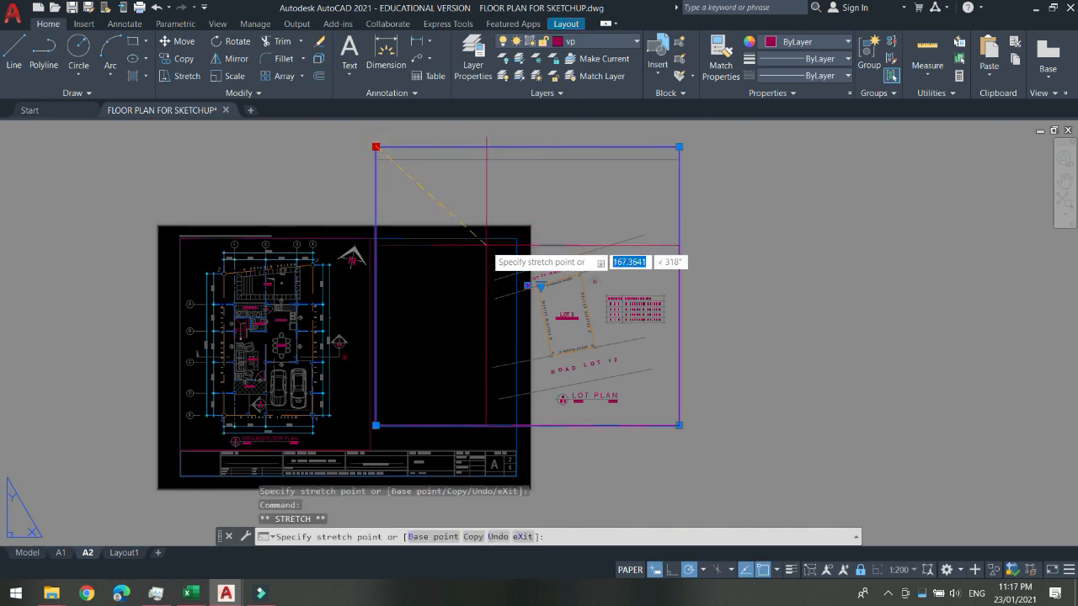
{"action": "left_click", "coordinate": [487, 238]}
{"action": "key", "text": "Escape"}
Move the lot plan viewport onto the right half of the sheet beside the ground floor plan.
{"action": "left_click", "coordinate": [696, 346]}
{"action": "left_click", "coordinate": [651, 322]}
{"action": "type", "text": "m"}
{"action": "key", "text": "Return"}
{"action": "left_click", "coordinate": [646, 383]}
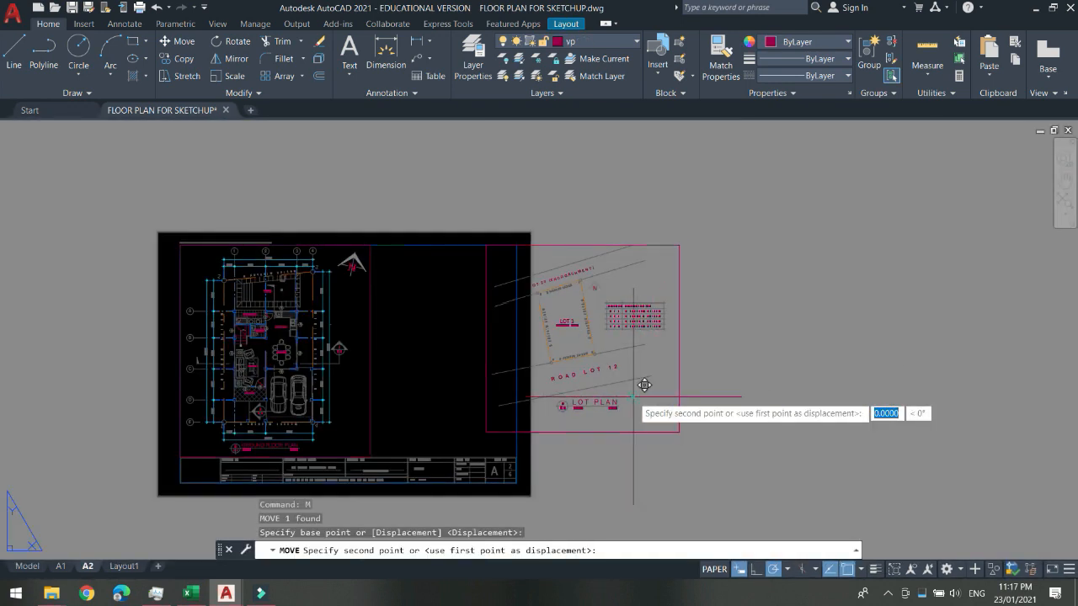
{"action": "left_click", "coordinate": [498, 393]}
{"action": "scroll", "coordinate": [498, 341], "scroll_direction": "up", "scroll_amount": 1}
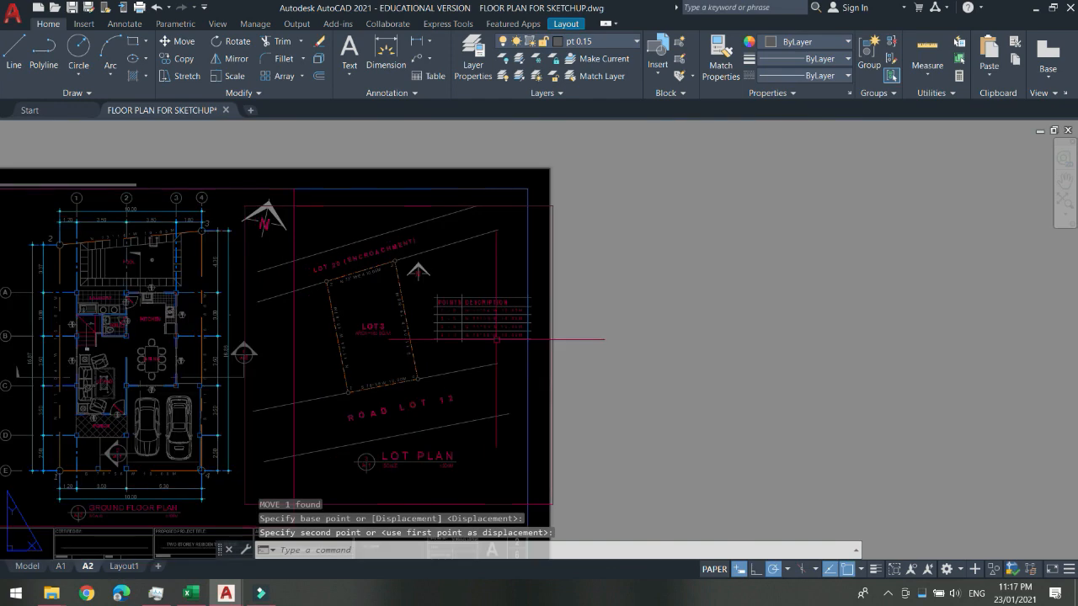
{"action": "scroll", "coordinate": [498, 341], "scroll_direction": "down", "scroll_amount": 1}
{"action": "scroll", "coordinate": [336, 288], "scroll_direction": "up", "scroll_amount": 1}
Stretch the lot plan viewport to align its top, bottom and right edges with the sheet frame and title block.
{"action": "left_click", "coordinate": [339, 282]}
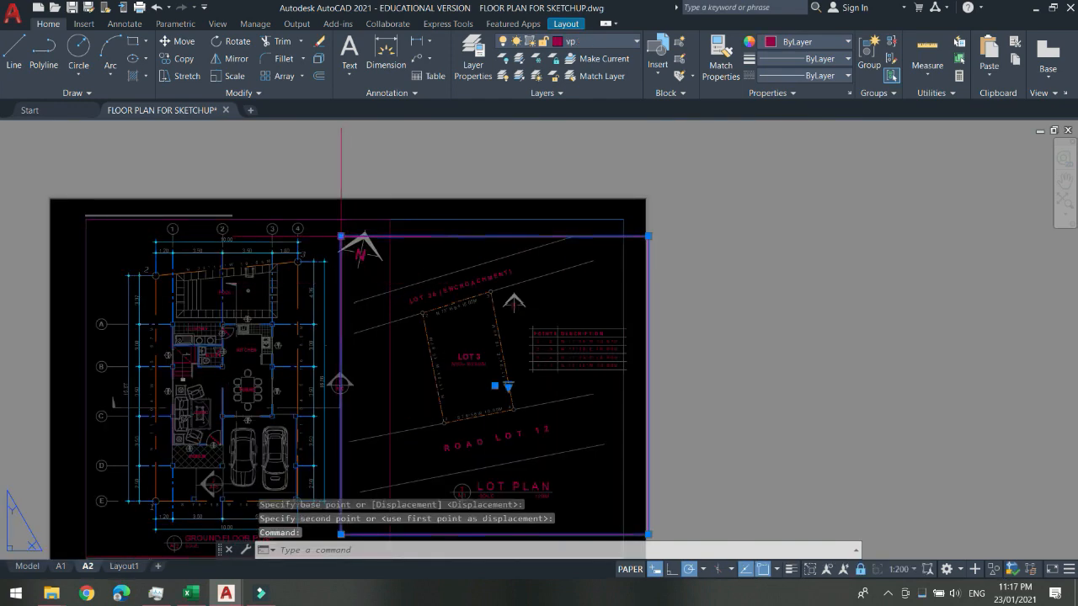
{"action": "left_click", "coordinate": [341, 237]}
{"action": "scroll", "coordinate": [344, 217], "scroll_direction": "down", "scroll_amount": 2}
{"action": "scroll", "coordinate": [357, 370], "scroll_direction": "up", "scroll_amount": 2}
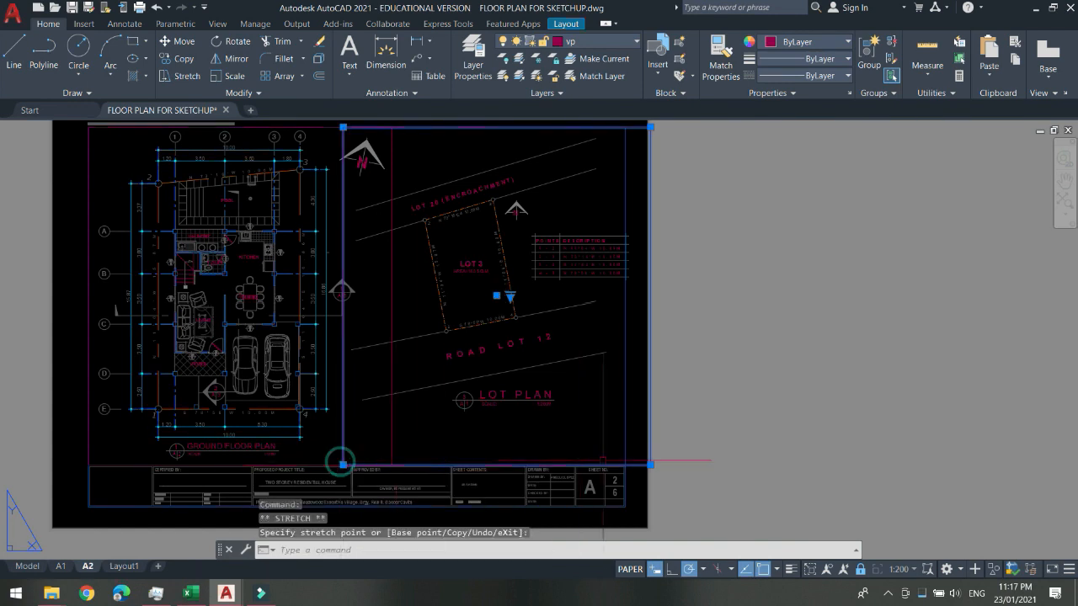
{"action": "left_click", "coordinate": [650, 465]}
{"action": "left_click", "coordinate": [625, 465]}
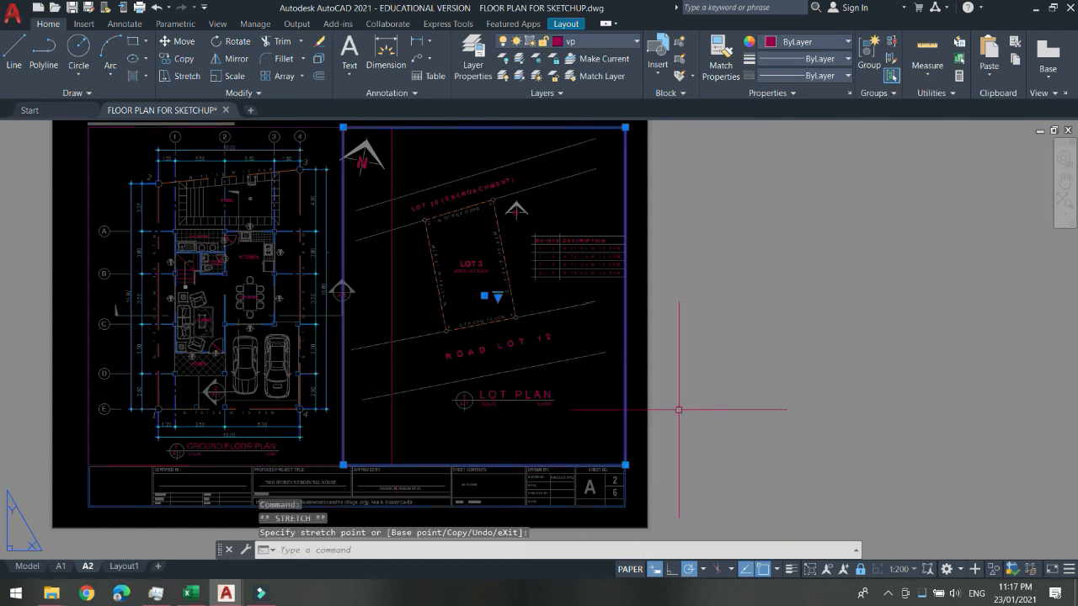
{"action": "key", "text": "Escape"}
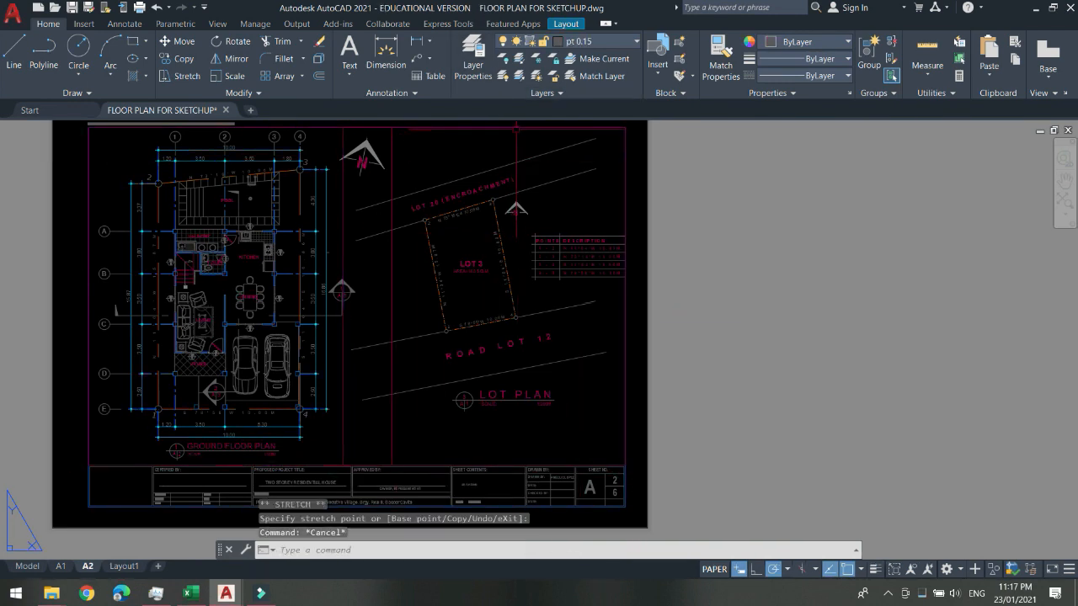
Check the plot setting of the vp layer in the layer properties.
{"action": "left_click", "coordinate": [485, 62]}
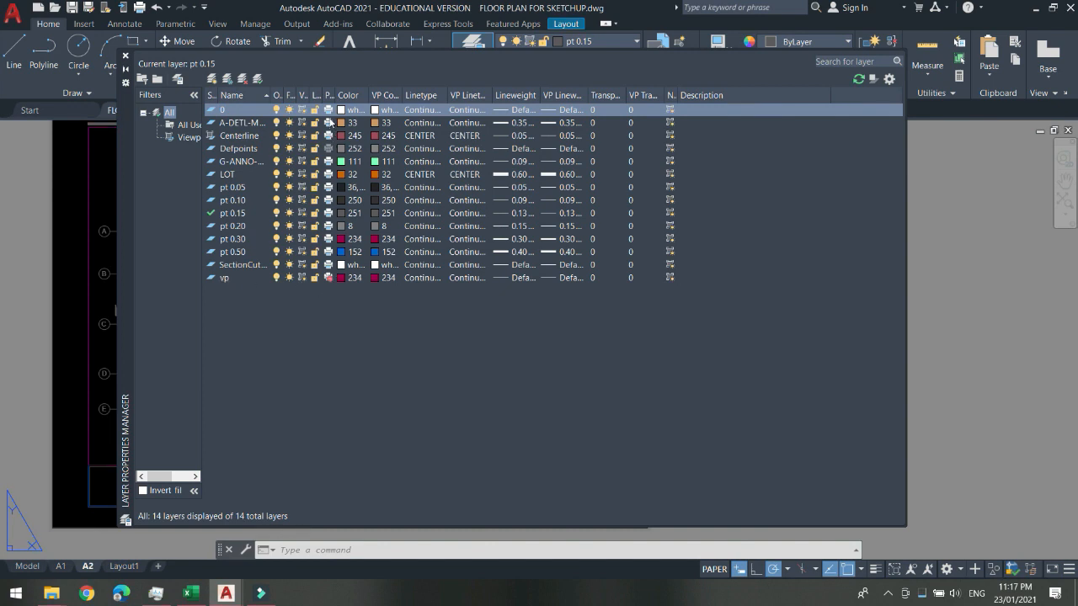
{"action": "left_click", "coordinate": [329, 278]}
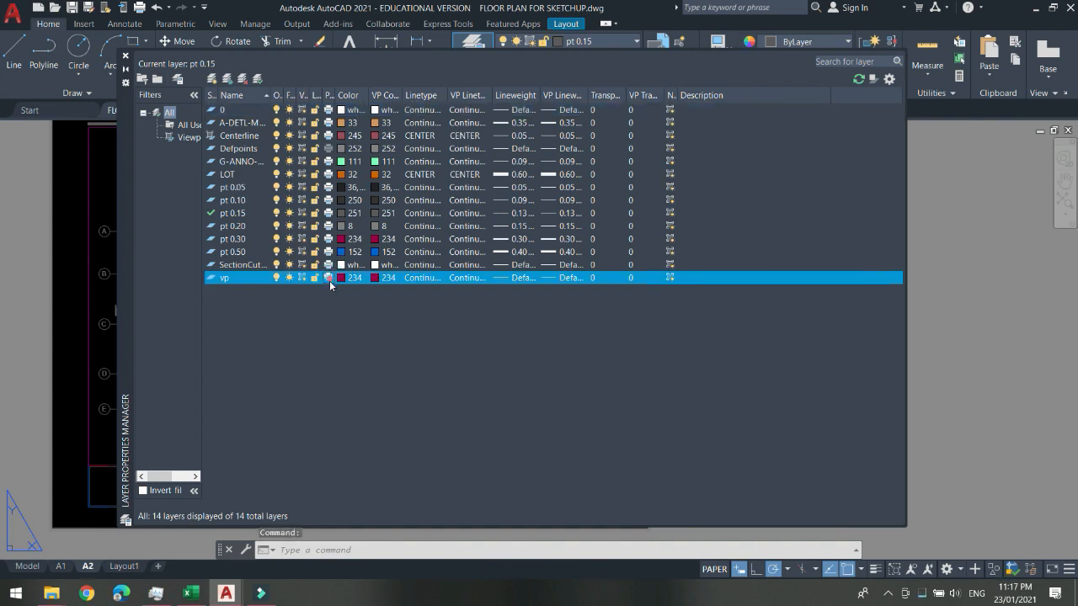
{"action": "left_click", "coordinate": [125, 56]}
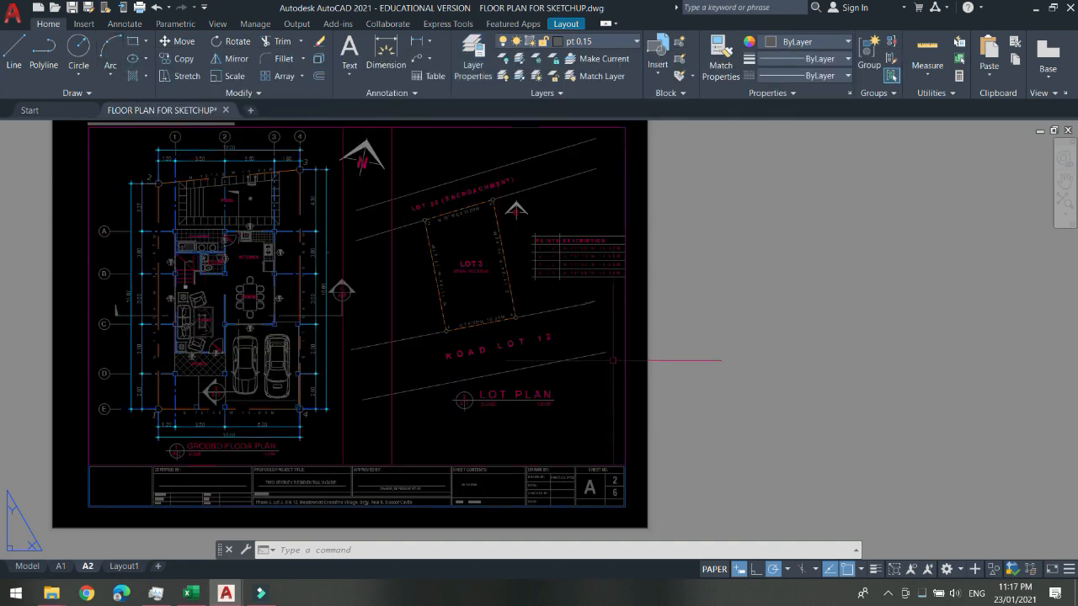
Examine the layout of the ground floor plan and lot plan viewports on the whole sheet.
{"action": "scroll", "coordinate": [674, 367], "scroll_direction": "down", "scroll_amount": 1}
{"action": "scroll", "coordinate": [471, 299], "scroll_direction": "up", "scroll_amount": 1}
{"action": "scroll", "coordinate": [447, 295], "scroll_direction": "down", "scroll_amount": 1}
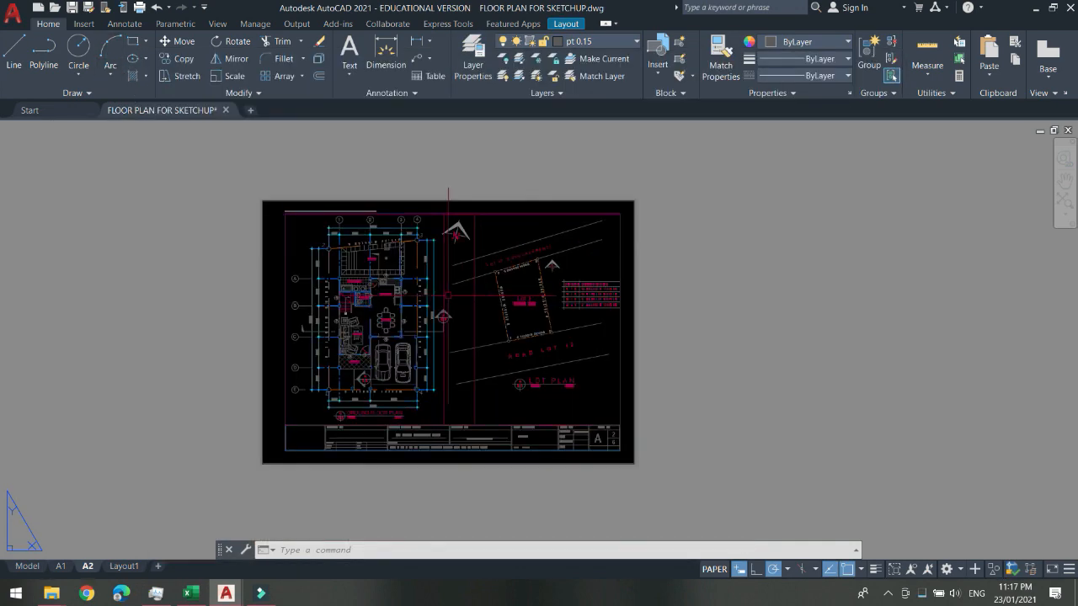
{"action": "scroll", "coordinate": [447, 295], "scroll_direction": "up", "scroll_amount": 1}
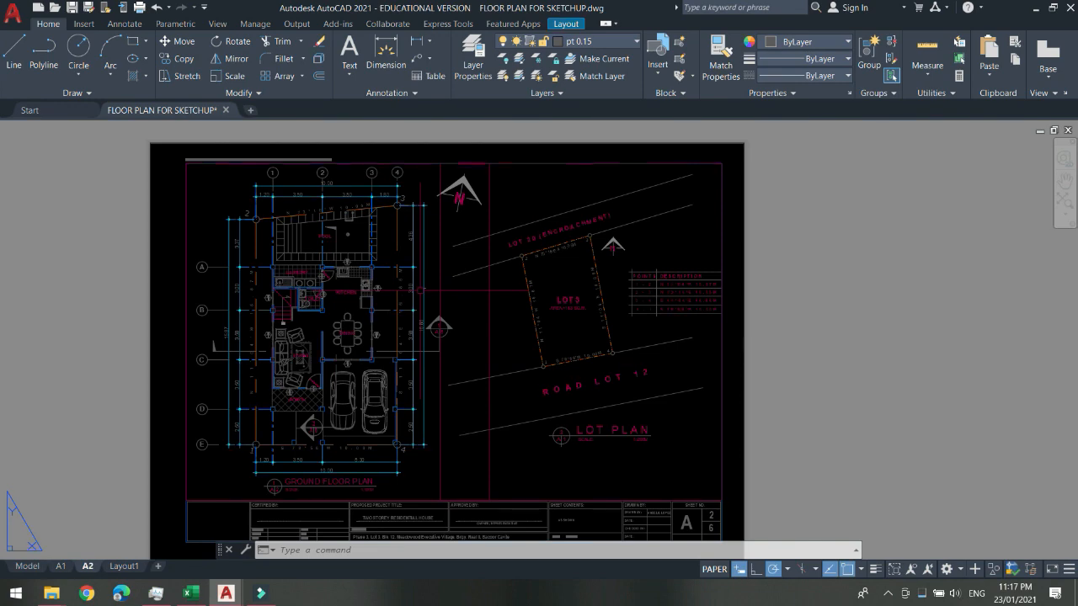
{"action": "scroll", "coordinate": [487, 315], "scroll_direction": "down", "scroll_amount": 1}
{"action": "mouse_move", "coordinate": [497, 324]}
{"action": "middle_mouse_down"}
{"action": "mouse_move", "coordinate": [505, 334]}
{"action": "mouse_move", "coordinate": [500, 324]}
{"action": "middle_mouse_up"}
{"action": "scroll", "coordinate": [497, 312], "scroll_direction": "up", "scroll_amount": 1}
{"action": "scroll", "coordinate": [496, 309], "scroll_direction": "down", "scroll_amount": 1}
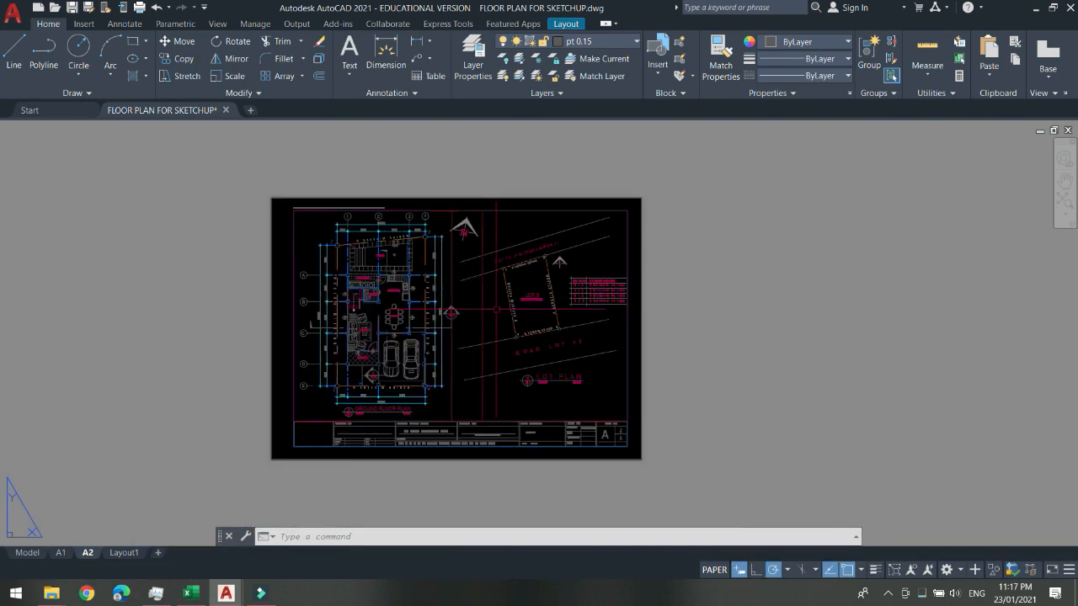
Preview a single-sheet plot of layout A2 with the monochrome.ctb plot style table.
{"action": "left_click", "coordinate": [140, 7]}
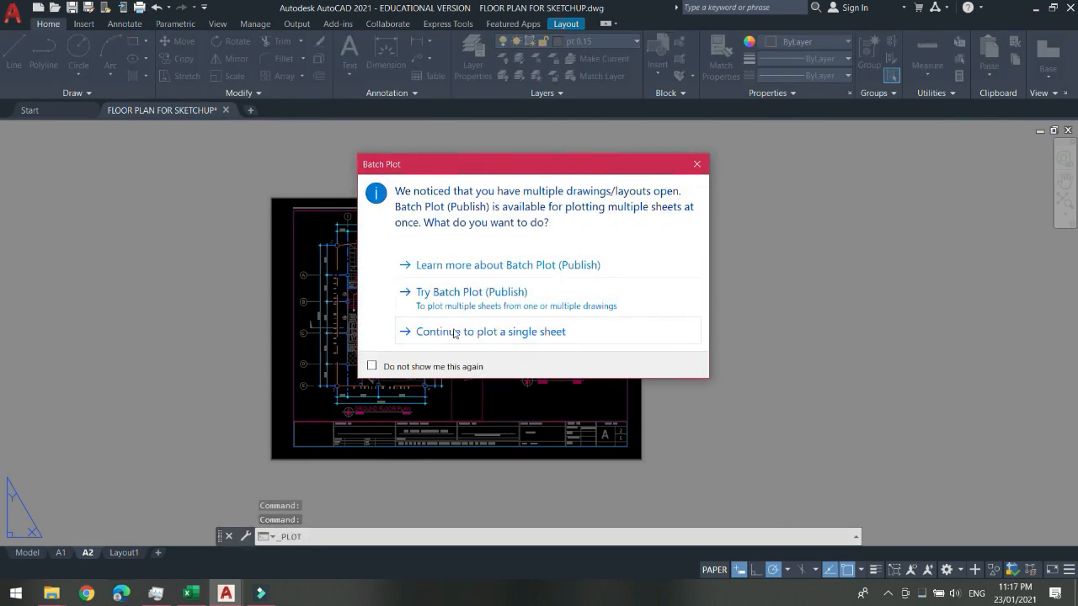
{"action": "left_click", "coordinate": [453, 332]}
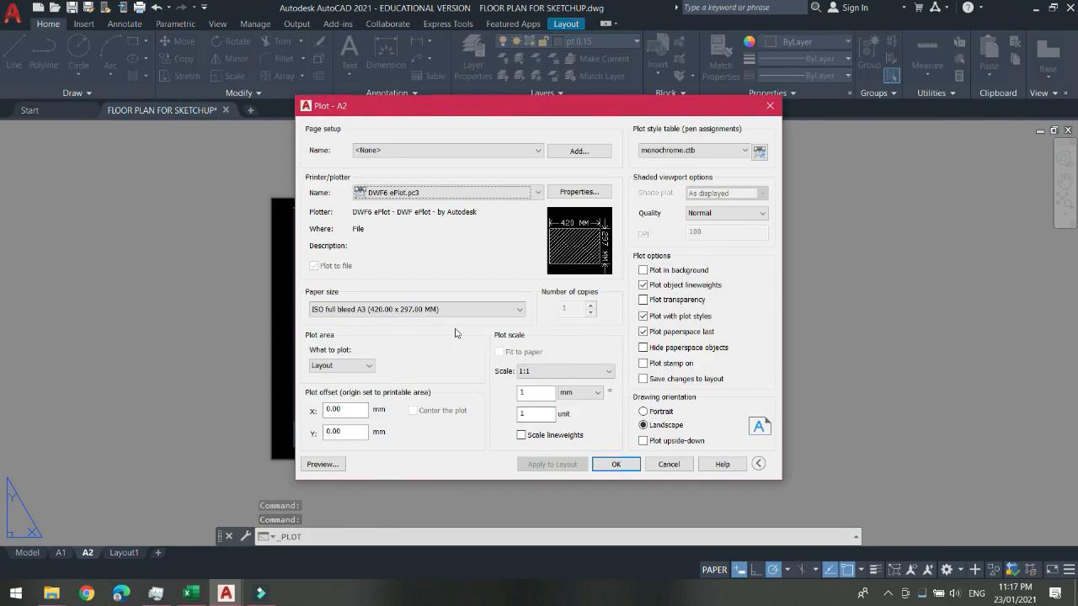
{"action": "left_click", "coordinate": [706, 151]}
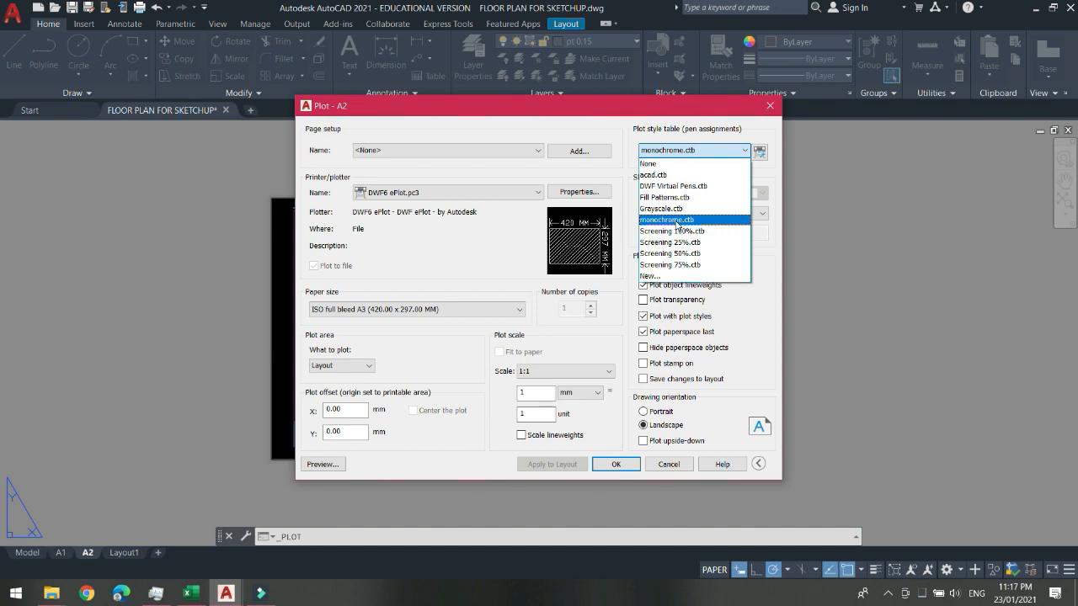
{"action": "left_click", "coordinate": [677, 220]}
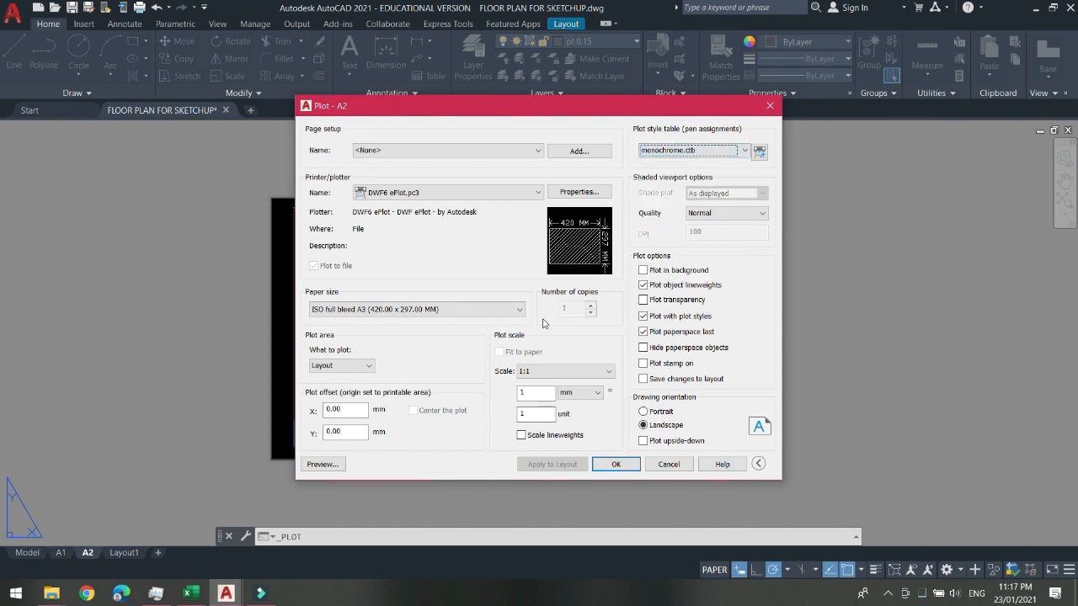
{"action": "left_click", "coordinate": [323, 465]}
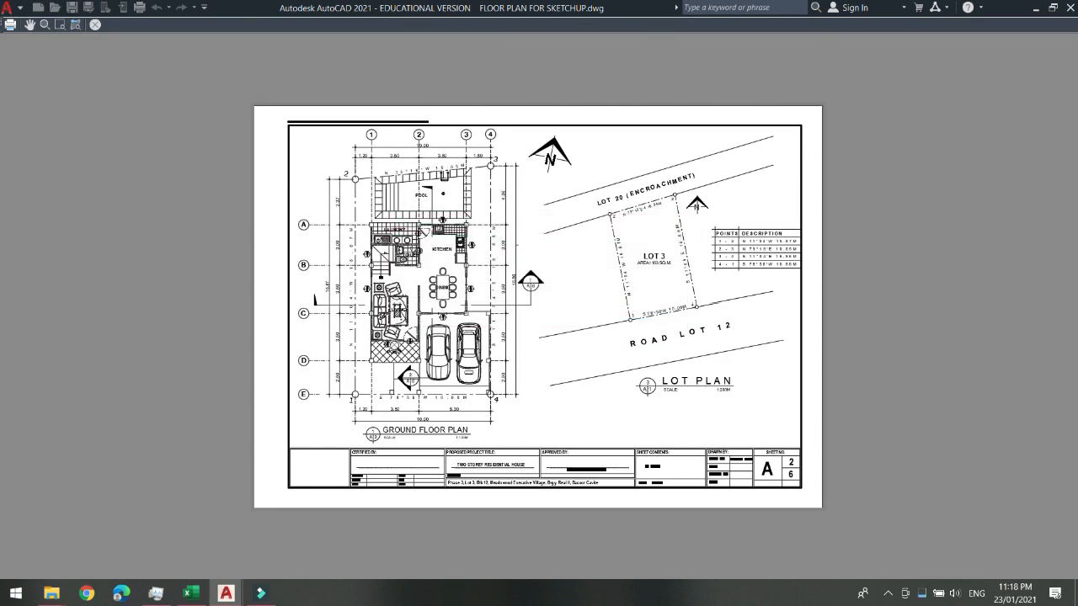
Examine the ground floor plan, lot plan and title block in the plot preview, and leave without plotting.
{"action": "scroll", "coordinate": [388, 274], "scroll_direction": "up", "scroll_amount": 2}
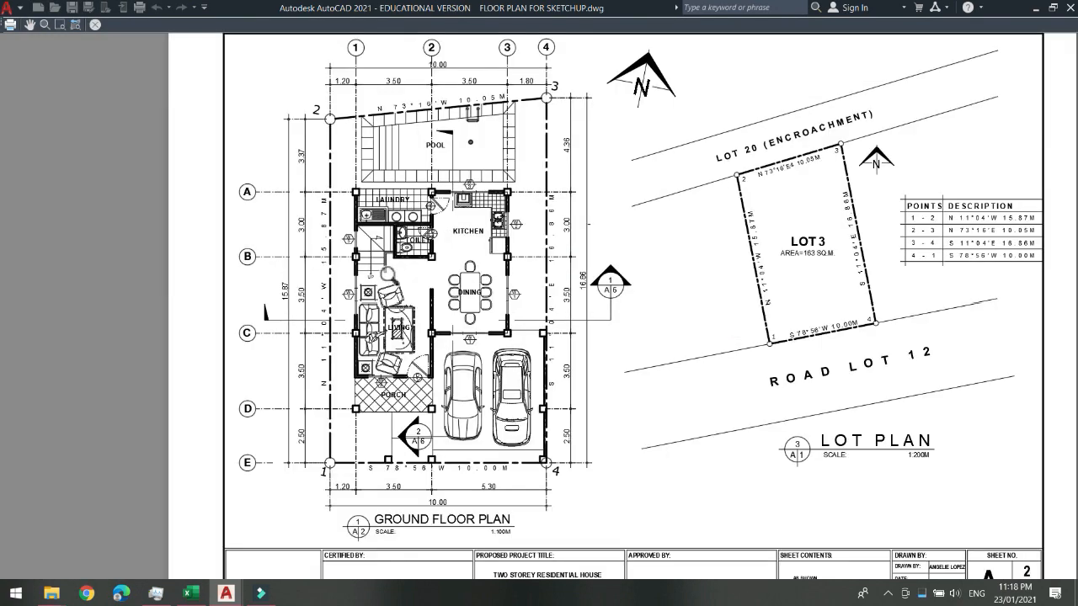
{"action": "scroll", "coordinate": [389, 274], "scroll_direction": "down", "scroll_amount": 2}
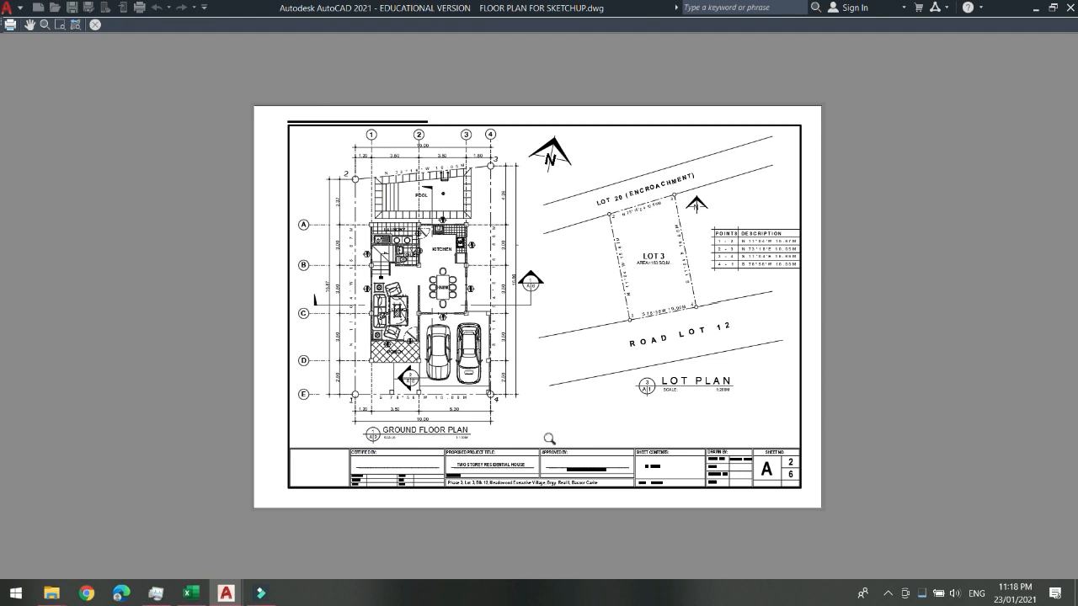
{"action": "scroll", "coordinate": [637, 373], "scroll_direction": "up", "scroll_amount": 3}
{"action": "scroll", "coordinate": [621, 376], "scroll_direction": "down", "scroll_amount": 3}
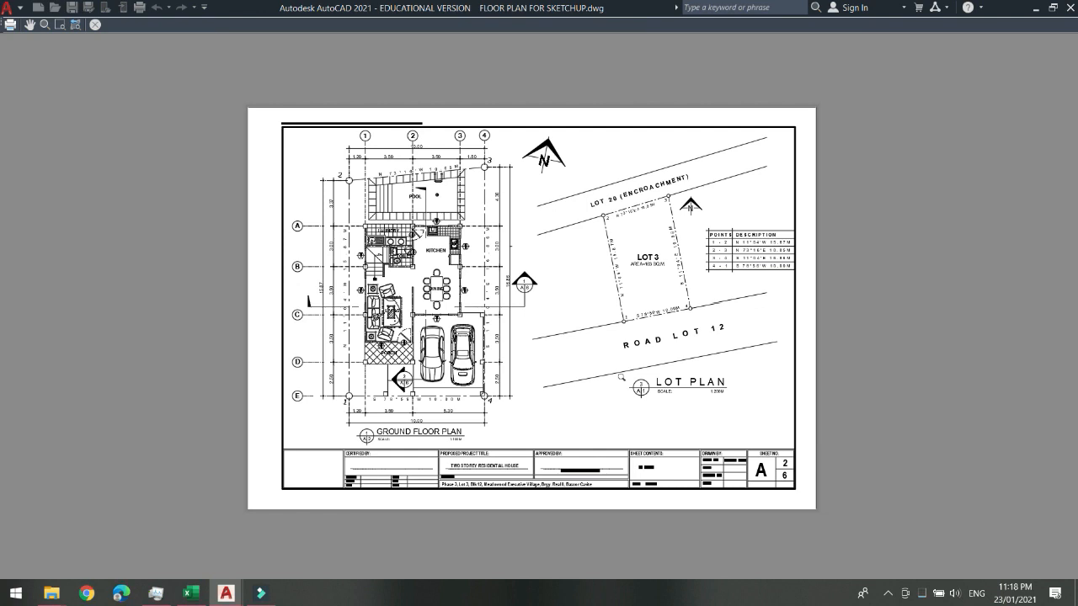
{"action": "scroll", "coordinate": [621, 376], "scroll_direction": "up", "scroll_amount": 3}
{"action": "scroll", "coordinate": [622, 377], "scroll_direction": "down", "scroll_amount": 3}
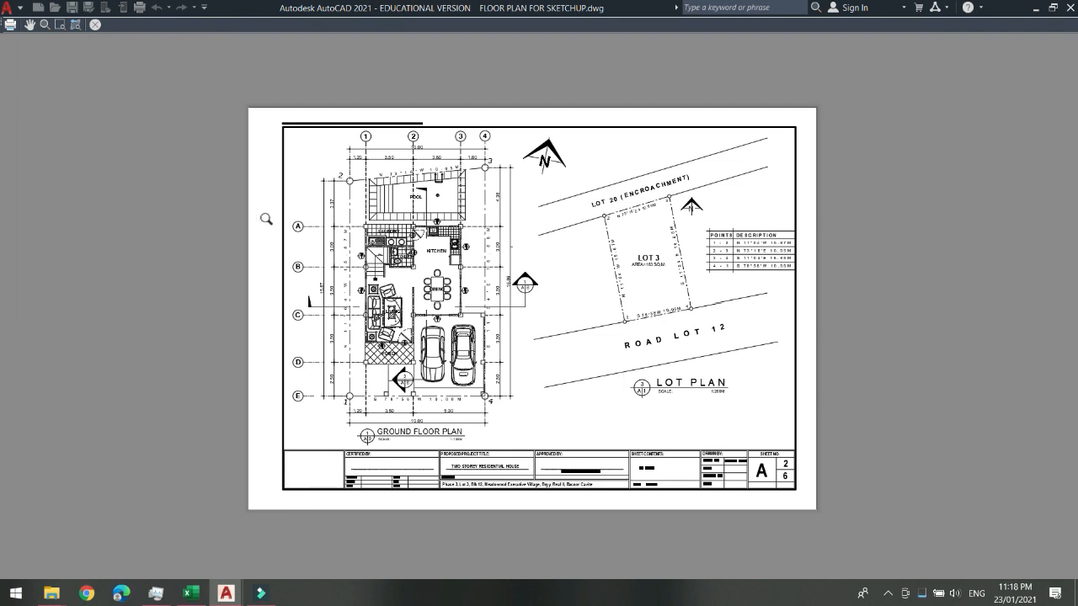
{"action": "key", "text": "Escape"}
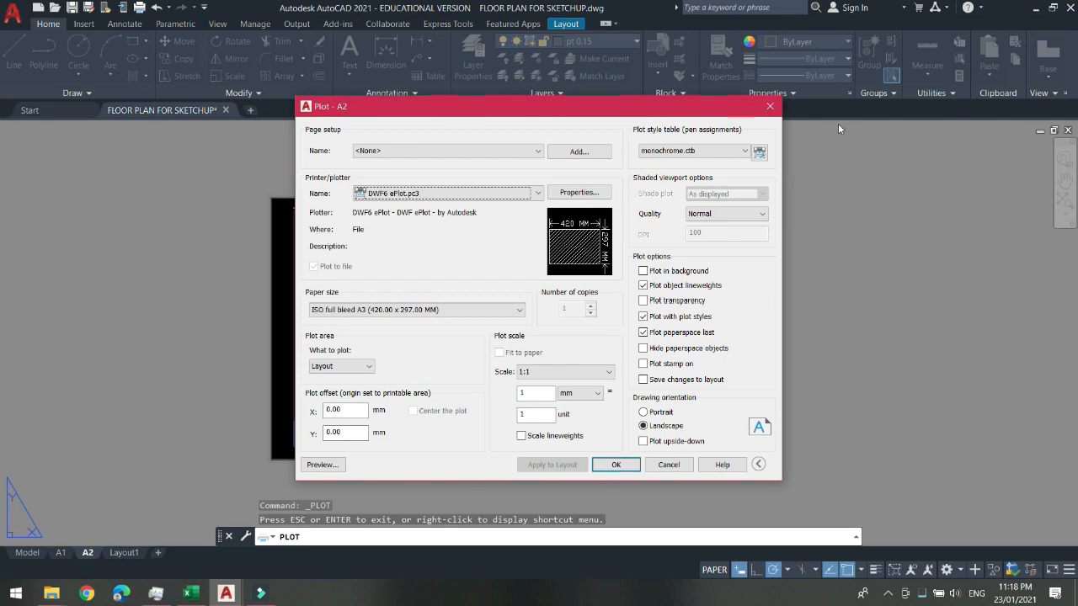
{"action": "left_click", "coordinate": [769, 106]}
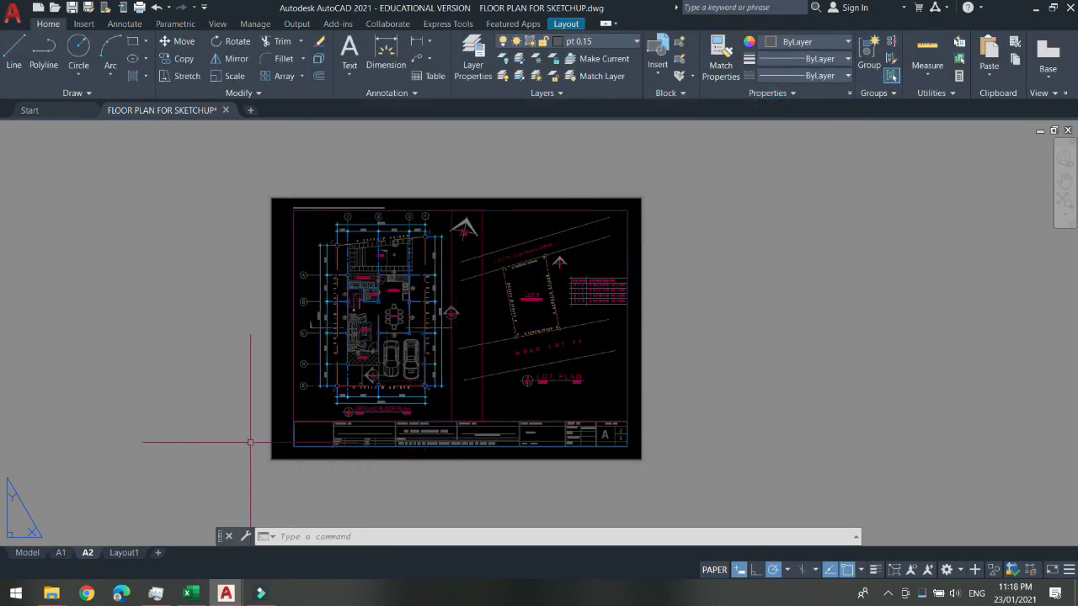
Delete the lot plan viewport from the right half of the sheet.
{"action": "scroll", "coordinate": [512, 313], "scroll_direction": "up", "scroll_amount": 2}
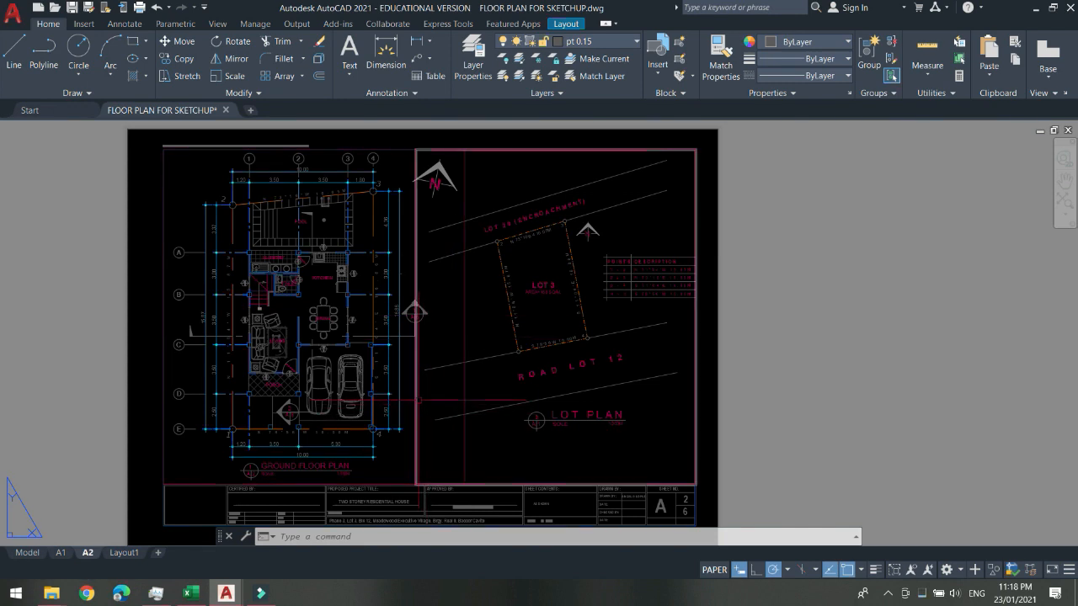
{"action": "left_click", "coordinate": [416, 401]}
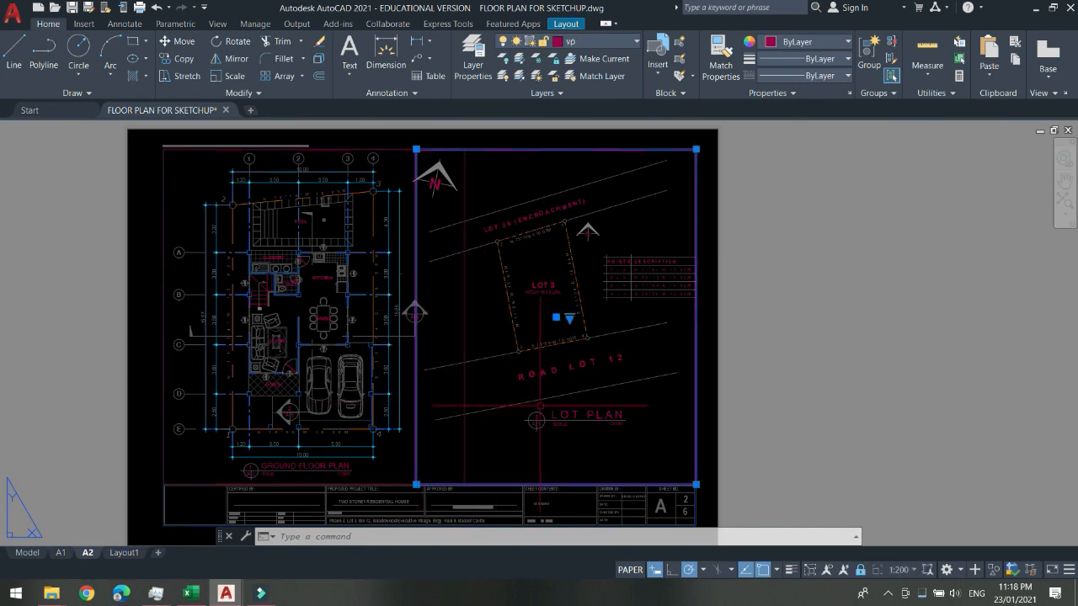
{"action": "key", "text": "Delete"}
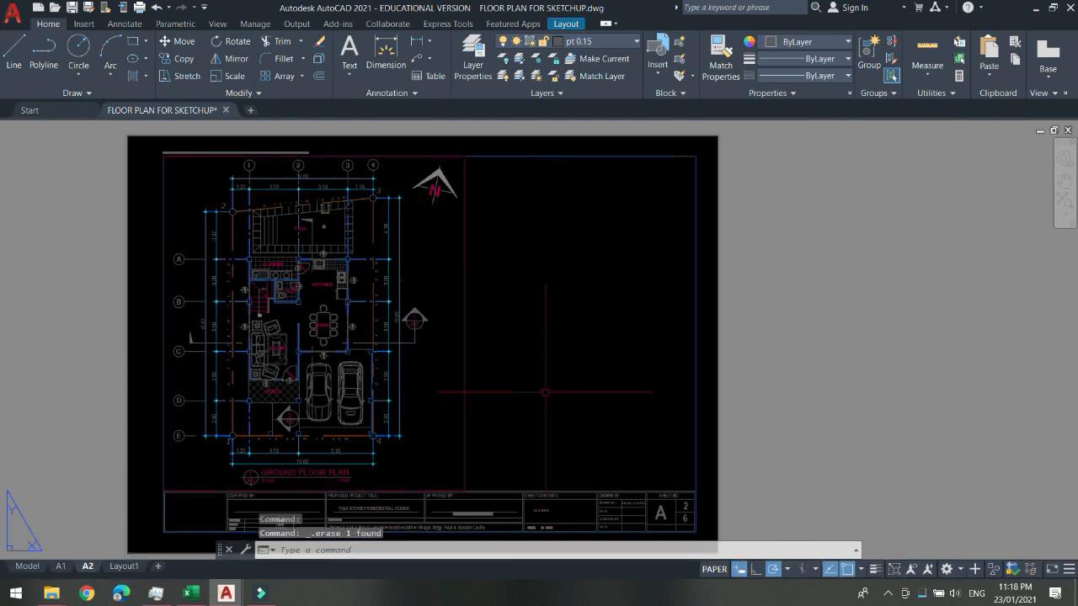
Examine the septic vault and catch basin details in model space, including their title scales.
{"action": "left_click", "coordinate": [27, 566]}
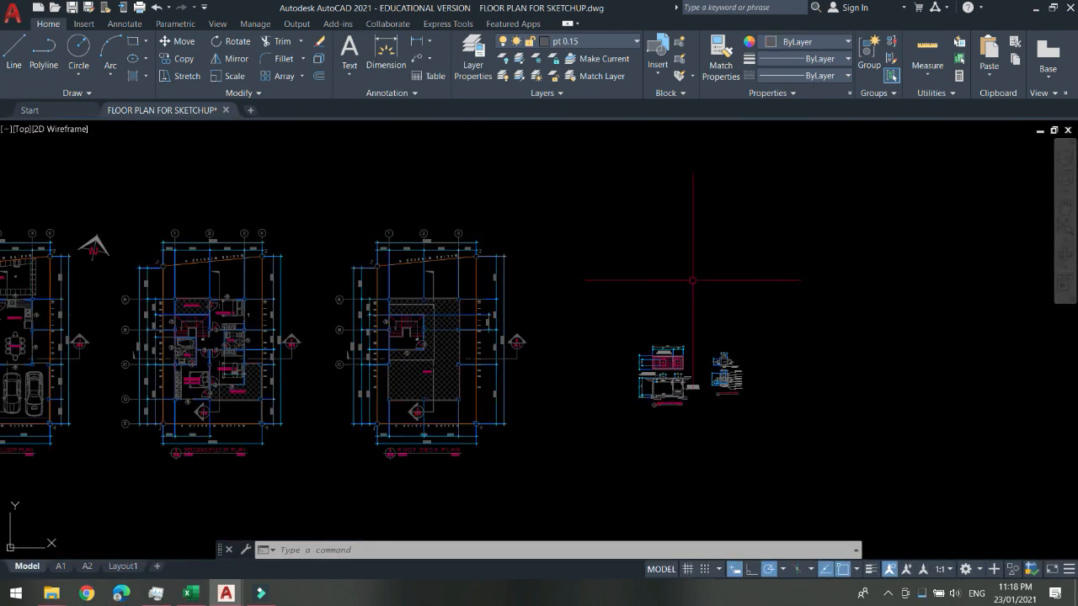
{"action": "scroll", "coordinate": [693, 292], "scroll_direction": "down", "scroll_amount": 2}
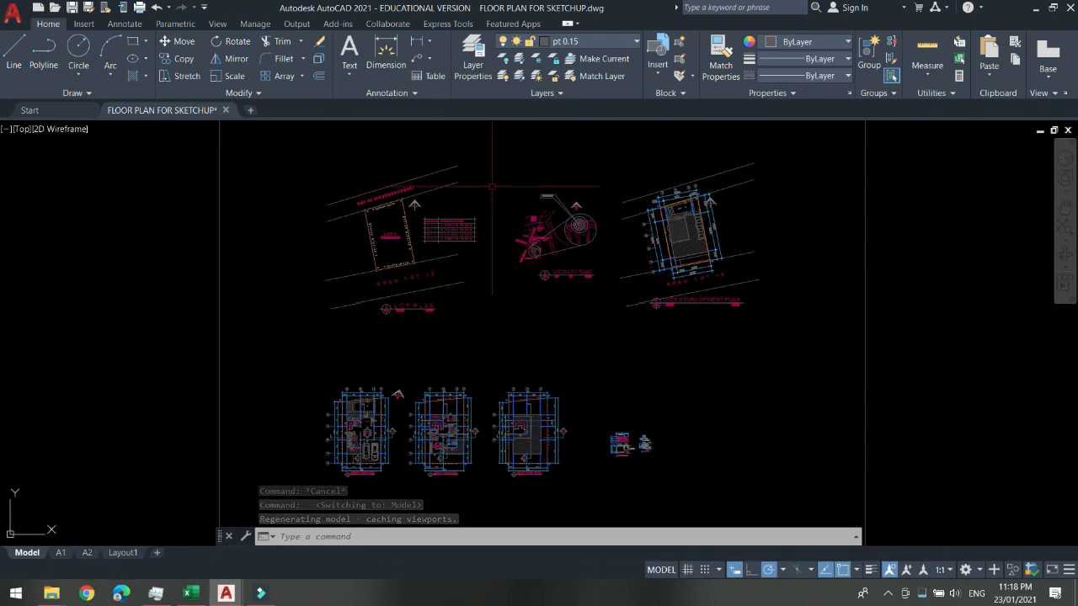
{"action": "scroll", "coordinate": [725, 224], "scroll_direction": "up", "scroll_amount": 4}
{"action": "scroll", "coordinate": [399, 253], "scroll_direction": "down", "scroll_amount": 4}
{"action": "scroll", "coordinate": [404, 495], "scroll_direction": "up", "scroll_amount": 8}
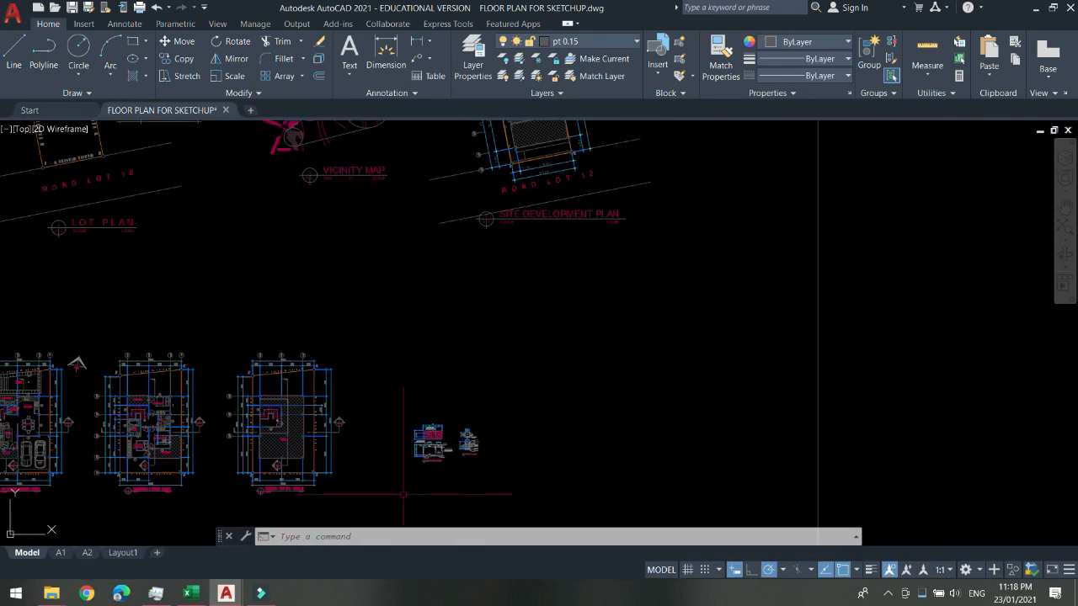
{"action": "scroll", "coordinate": [438, 488], "scroll_direction": "up", "scroll_amount": 4}
{"action": "scroll", "coordinate": [438, 488], "scroll_direction": "down", "scroll_amount": 2}
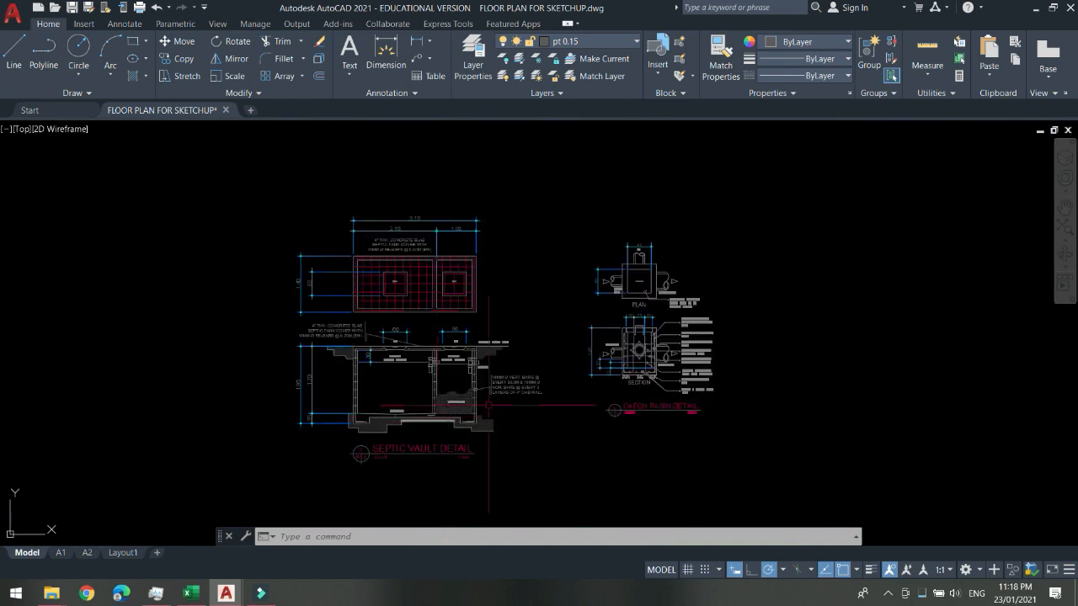
{"action": "scroll", "coordinate": [670, 434], "scroll_direction": "up", "scroll_amount": 2}
{"action": "middle_click_drag", "start_coordinate": [480, 283], "coordinate": [499, 328]}
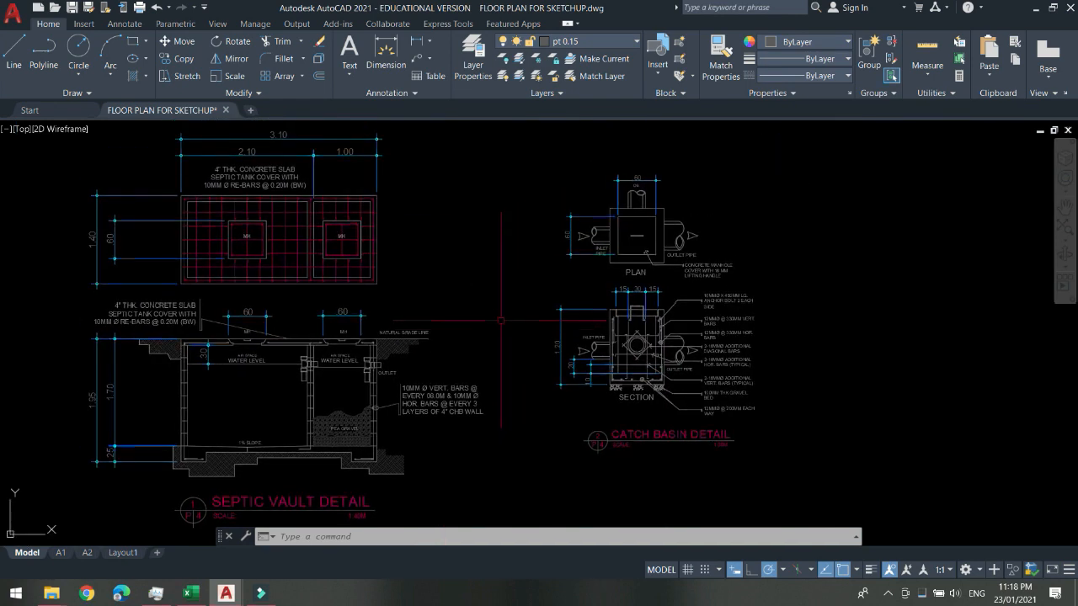
Copy the ground floor plan viewport on layout A2 to the empty area right of the sheet.
{"action": "left_click", "coordinate": [87, 553]}
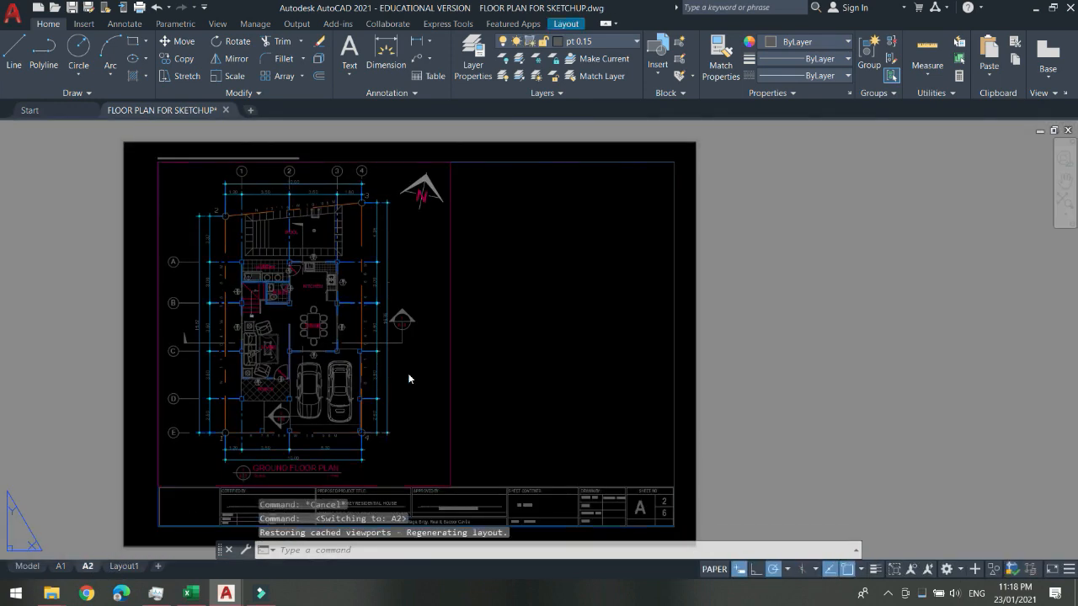
{"action": "left_click", "coordinate": [461, 374]}
{"action": "scroll", "coordinate": [423, 342], "scroll_direction": "down", "scroll_amount": 2}
{"action": "type", "text": "C"}
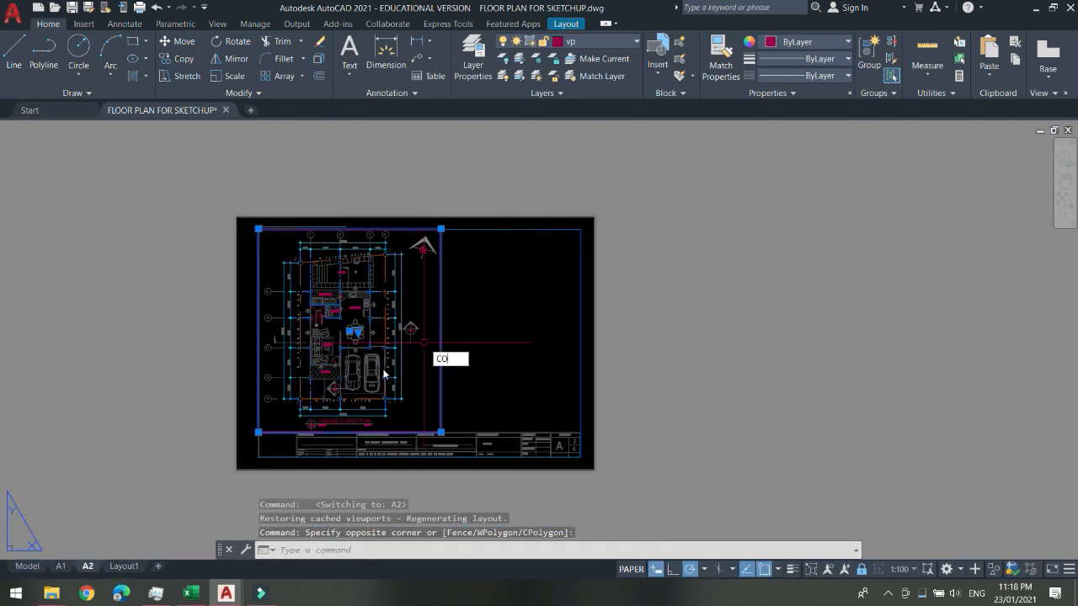
{"action": "type", "text": "O"}
{"action": "key", "text": "space"}
{"action": "left_click", "coordinate": [330, 370]}
{"action": "left_click", "coordinate": [705, 298]}
{"action": "key", "text": "Escape"}
Stretch the copied viewport past the floor plans until it includes the septic vault and catch basin details.
{"action": "left_click", "coordinate": [770, 419]}
{"action": "left_click", "coordinate": [624, 309]}
{"action": "scroll", "coordinate": [624, 309], "scroll_direction": "down", "scroll_amount": 2}
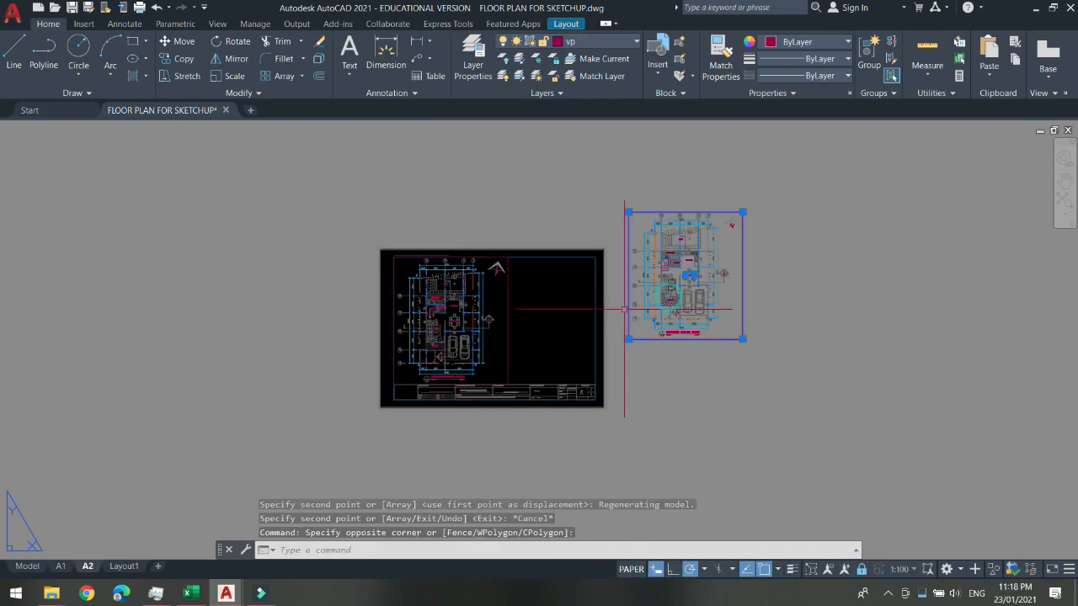
{"action": "left_click", "coordinate": [742, 338]}
{"action": "left_click", "coordinate": [973, 374]}
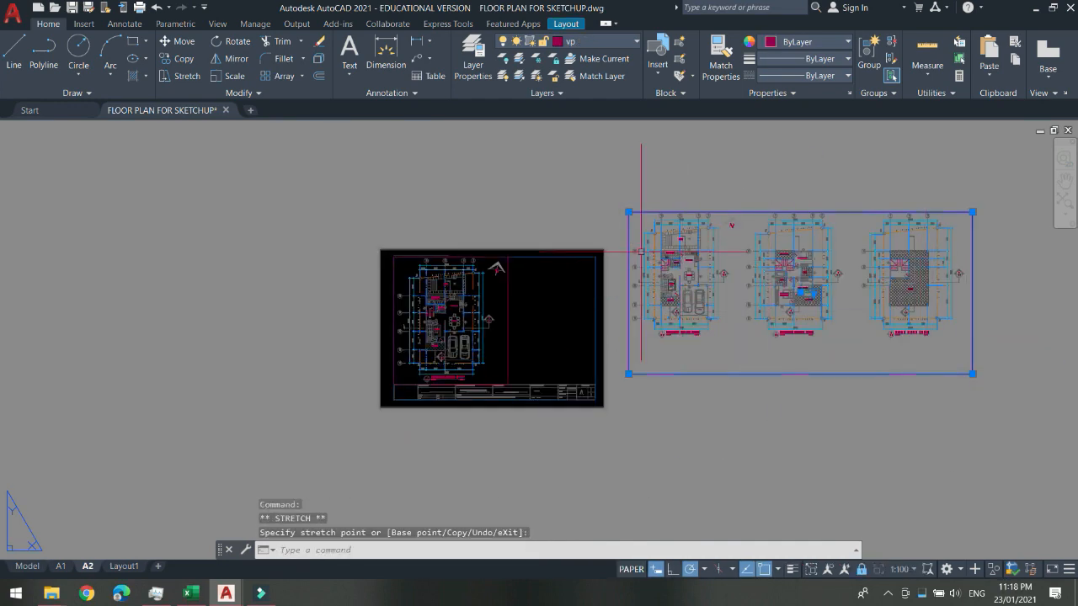
{"action": "scroll", "coordinate": [606, 254], "scroll_direction": "down", "scroll_amount": 2}
{"action": "left_click", "coordinate": [614, 236]}
{"action": "left_click", "coordinate": [696, 236]}
{"action": "scroll", "coordinate": [715, 264], "scroll_direction": "up", "scroll_amount": 3}
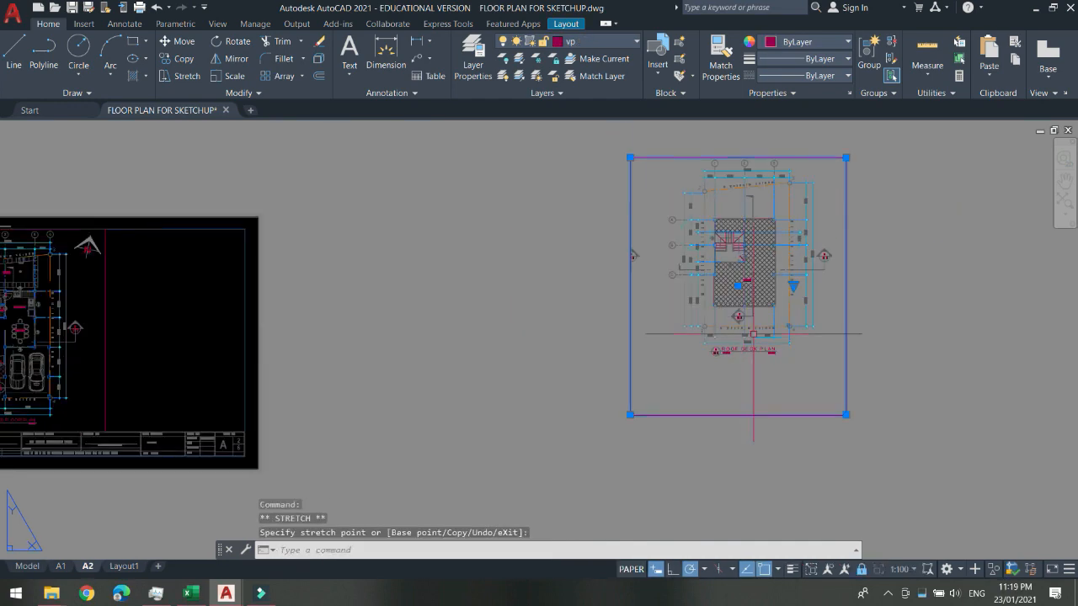
{"action": "scroll", "coordinate": [830, 400], "scroll_direction": "down", "scroll_amount": 2}
{"action": "left_click", "coordinate": [830, 401]}
{"action": "left_click", "coordinate": [1052, 401]}
{"action": "middle_click_drag", "start_coordinate": [912, 384], "coordinate": [733, 357]}
Shrink the copied viewport so that it frames only the septic vault and catch basin details.
{"action": "left_click", "coordinate": [517, 387]}
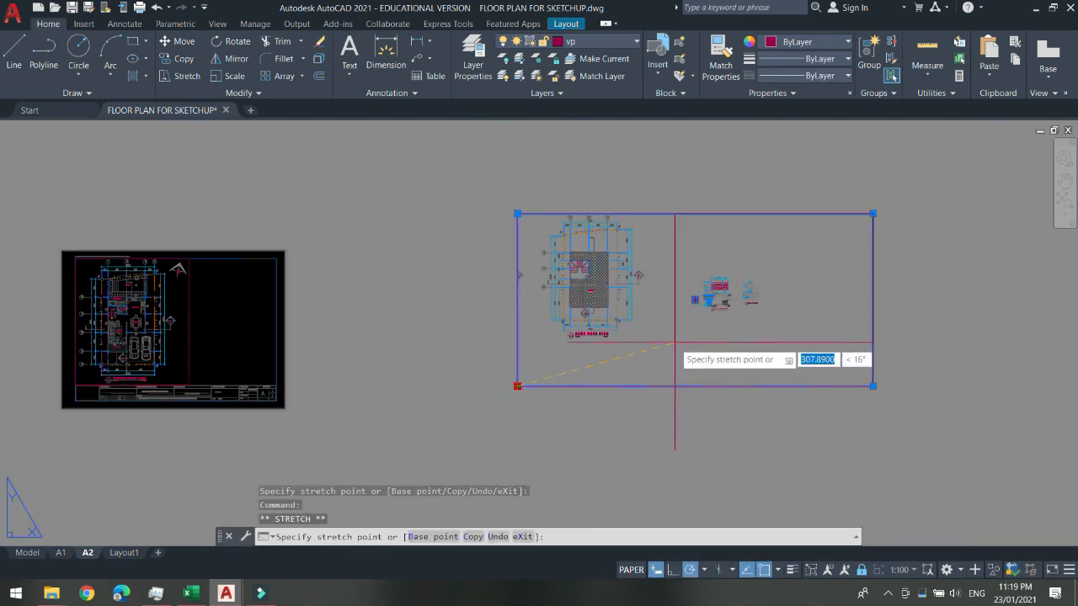
{"action": "left_click", "coordinate": [686, 320]}
{"action": "left_click", "coordinate": [873, 212]}
{"action": "scroll", "coordinate": [797, 260], "scroll_direction": "up", "scroll_amount": 2}
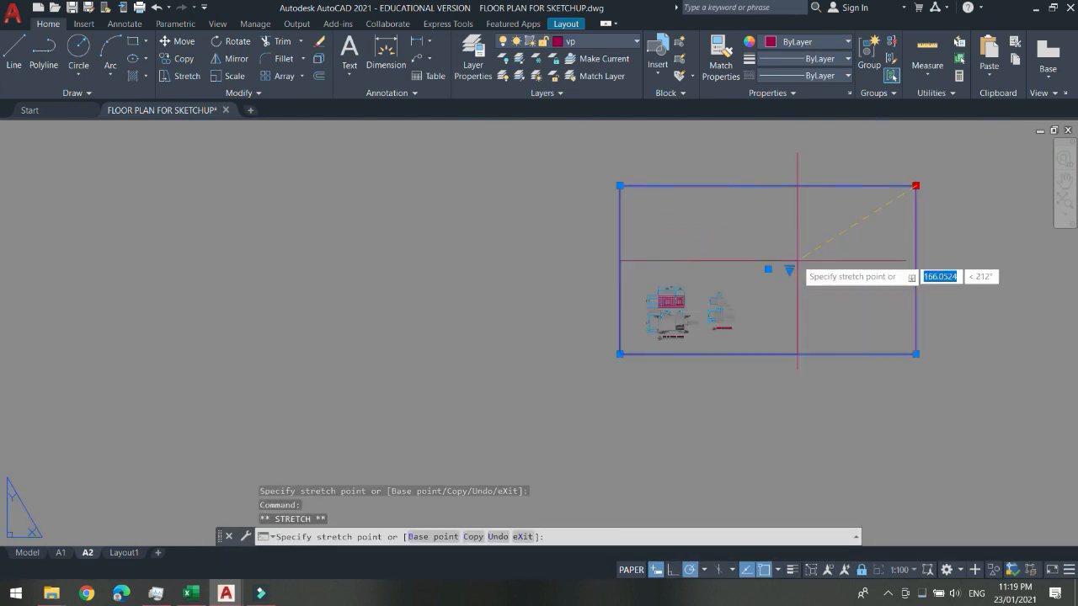
{"action": "scroll", "coordinate": [797, 260], "scroll_direction": "up", "scroll_amount": 4}
{"action": "left_click", "coordinate": [650, 298]}
{"action": "scroll", "coordinate": [581, 347], "scroll_direction": "up", "scroll_amount": 2}
{"action": "middle_click_drag", "start_coordinate": [581, 347], "coordinate": [642, 216]}
{"action": "key", "text": "Escape"}
{"action": "scroll", "coordinate": [611, 260], "scroll_direction": "down", "scroll_amount": 4}
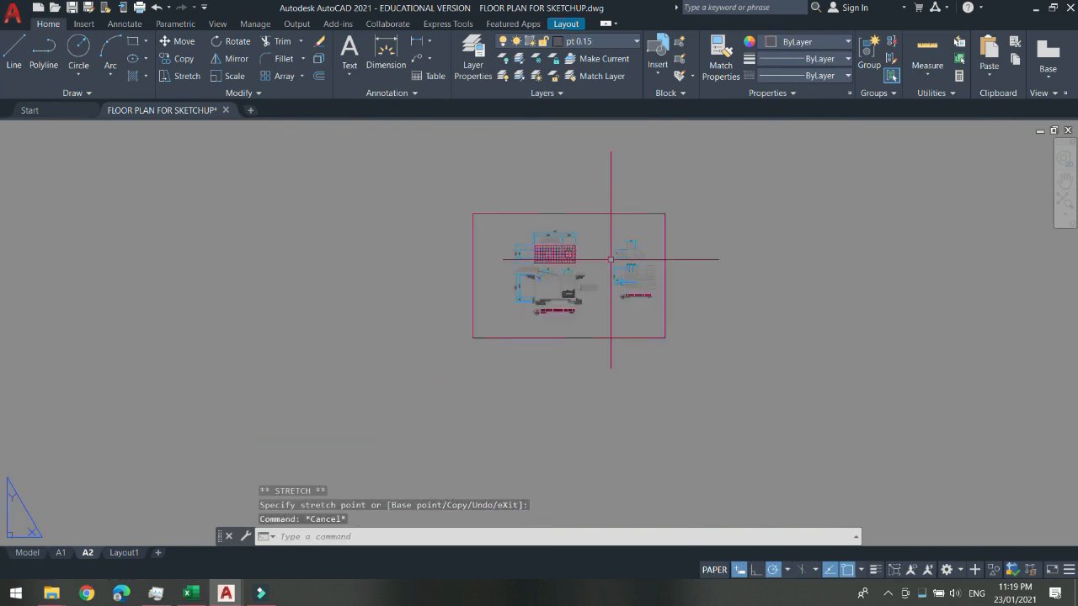
Move the details viewport onto the empty right half of the sheet.
{"action": "left_click", "coordinate": [696, 323]}
{"action": "left_click", "coordinate": [565, 267]}
{"action": "scroll", "coordinate": [582, 282], "scroll_direction": "down", "scroll_amount": 2}
{"action": "type", "text": "m"}
{"action": "key", "text": "space"}
{"action": "left_click", "coordinate": [553, 296]}
{"action": "middle_click_drag", "start_coordinate": [553, 297], "coordinate": [1047, 96]}
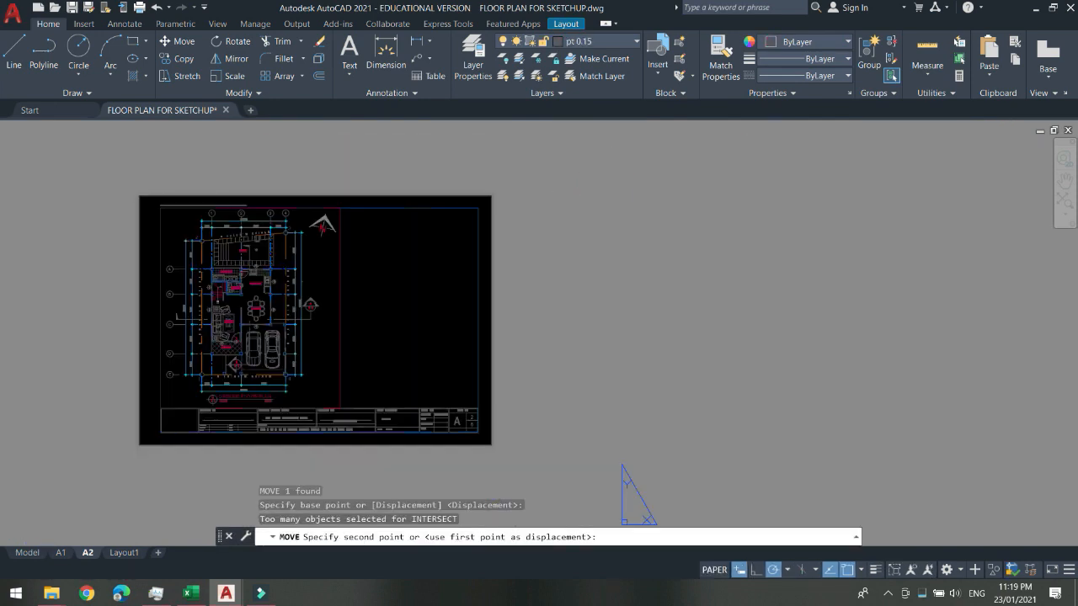
{"action": "left_click", "coordinate": [423, 306]}
{"action": "scroll", "coordinate": [456, 399], "scroll_direction": "up", "scroll_amount": 4}
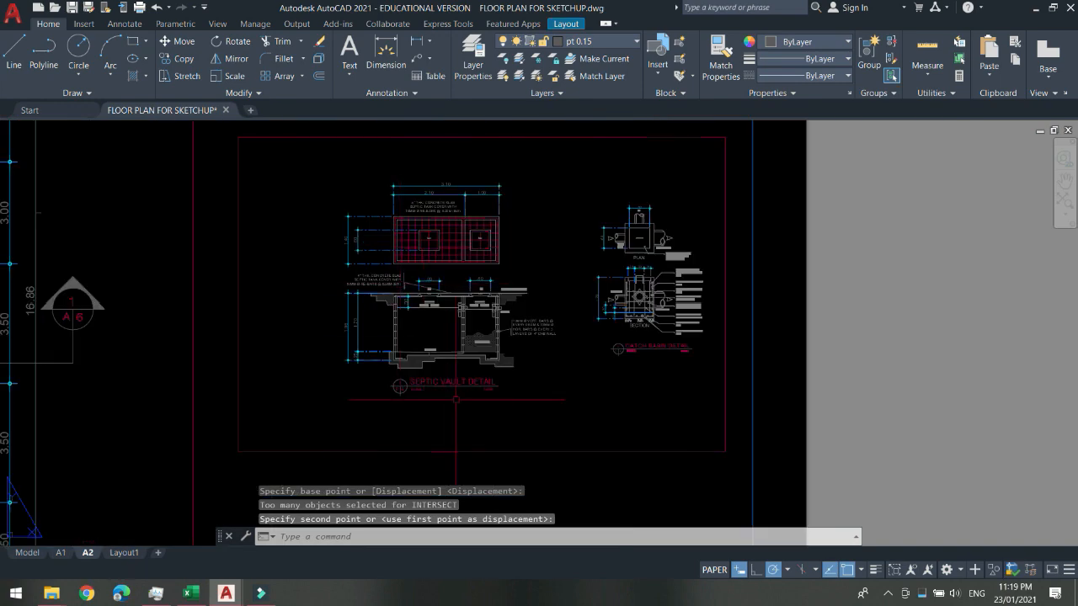
Unlock the details viewport and set its scale to 1:40.
{"action": "scroll", "coordinate": [632, 384], "scroll_direction": "up", "scroll_amount": 1}
{"action": "scroll", "coordinate": [522, 337], "scroll_direction": "down", "scroll_amount": 6}
{"action": "double_click", "coordinate": [530, 339]}
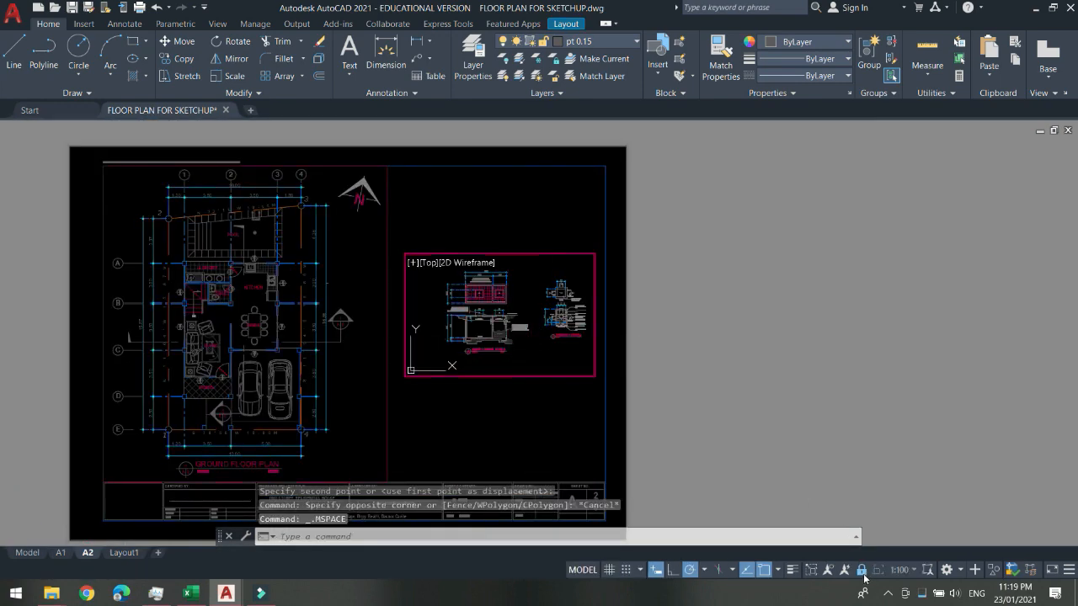
{"action": "left_click", "coordinate": [899, 570]}
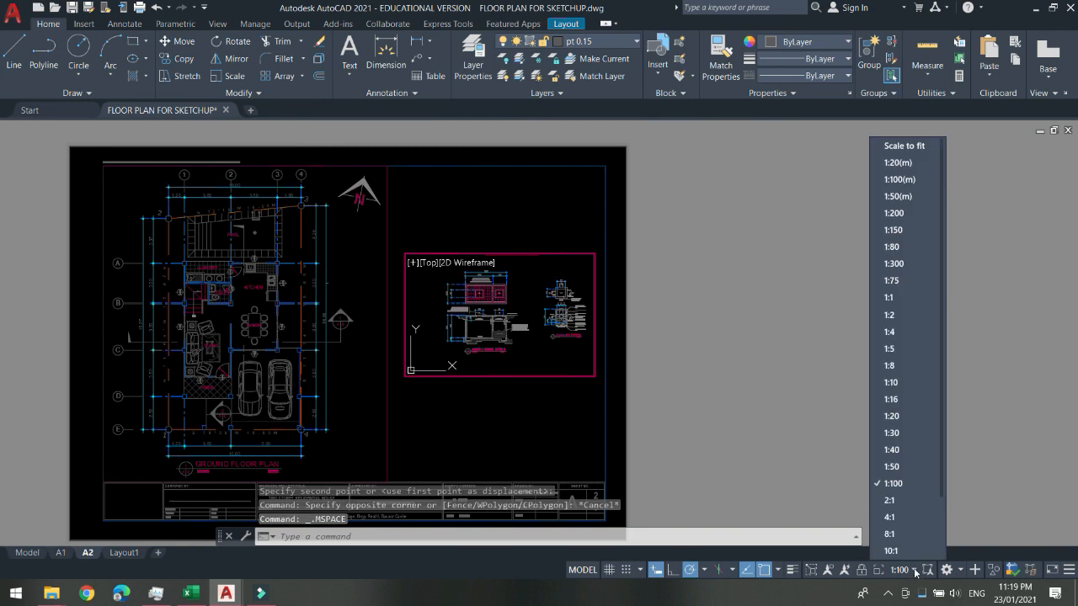
{"action": "left_click", "coordinate": [909, 451]}
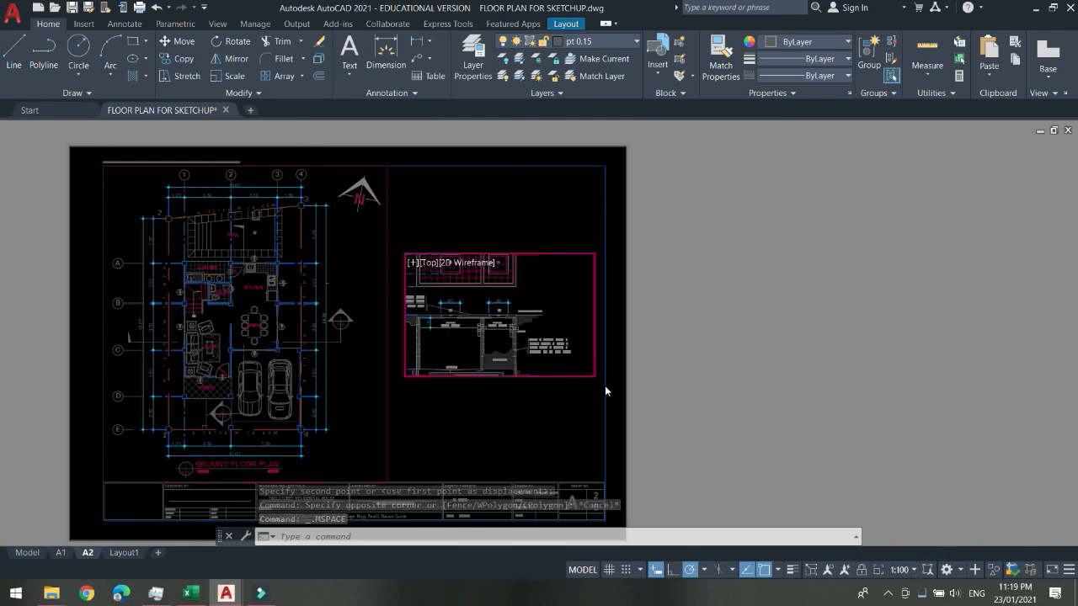
{"action": "double_click", "coordinate": [475, 416]}
Enlarge the 1:40 details viewport by its corners until it frames the complete septic vault plan, section and title.
{"action": "left_click", "coordinate": [512, 356]}
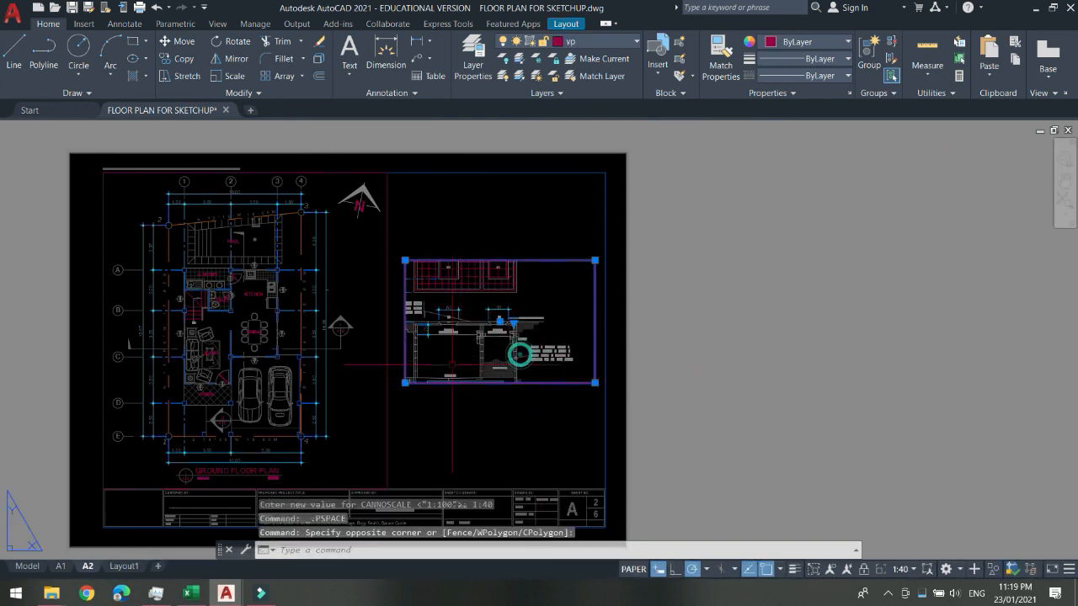
{"action": "left_click", "coordinate": [405, 383]}
{"action": "left_click", "coordinate": [405, 383]}
{"action": "left_click", "coordinate": [335, 453]}
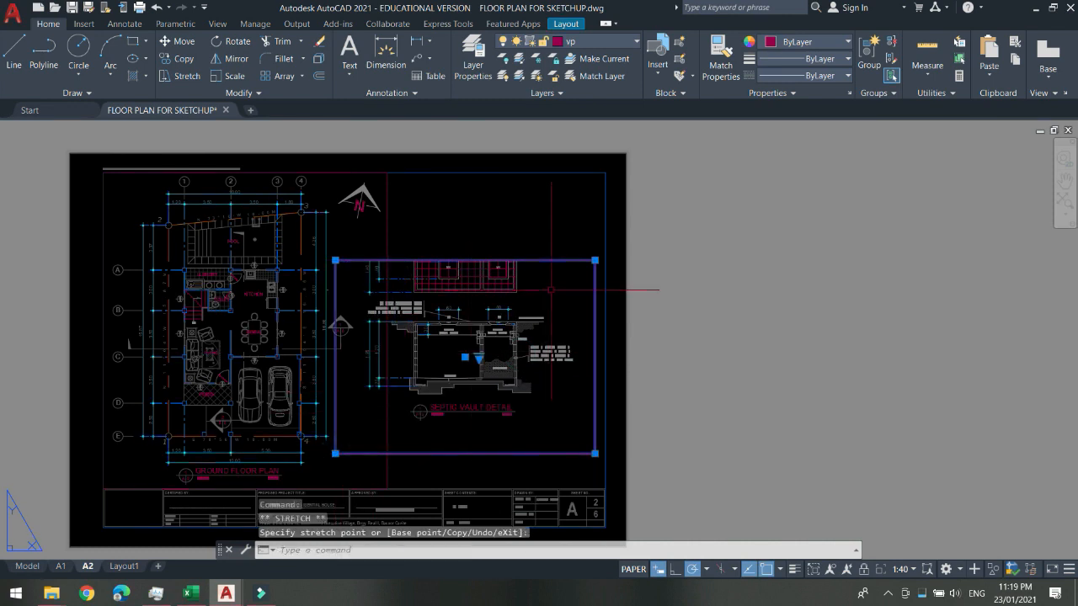
{"action": "left_click", "coordinate": [596, 260]}
{"action": "left_click", "coordinate": [585, 220]}
{"action": "left_click", "coordinate": [585, 220]}
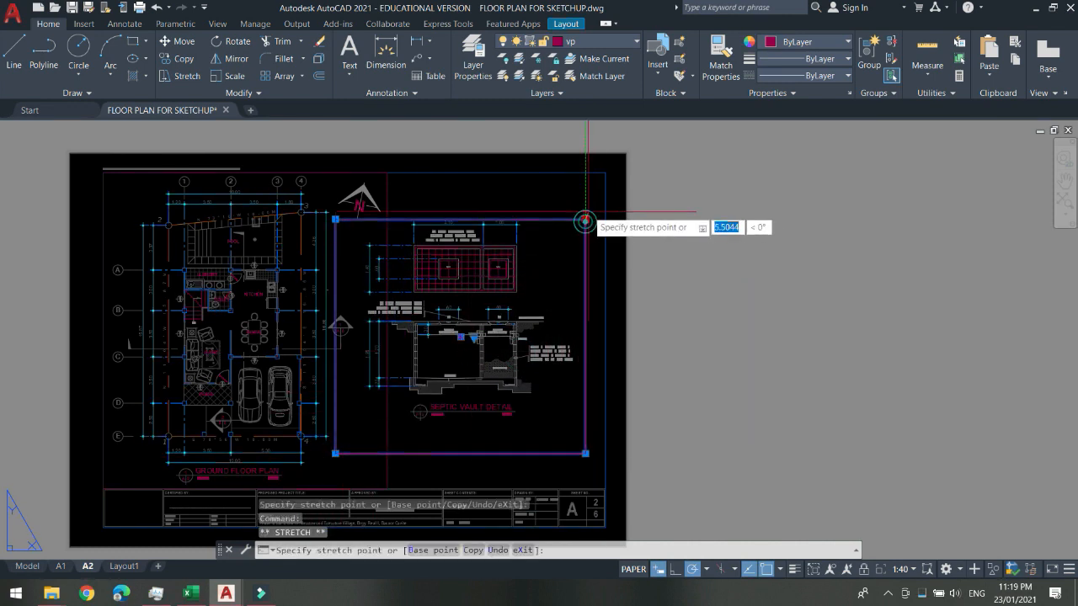
{"action": "left_click", "coordinate": [586, 201]}
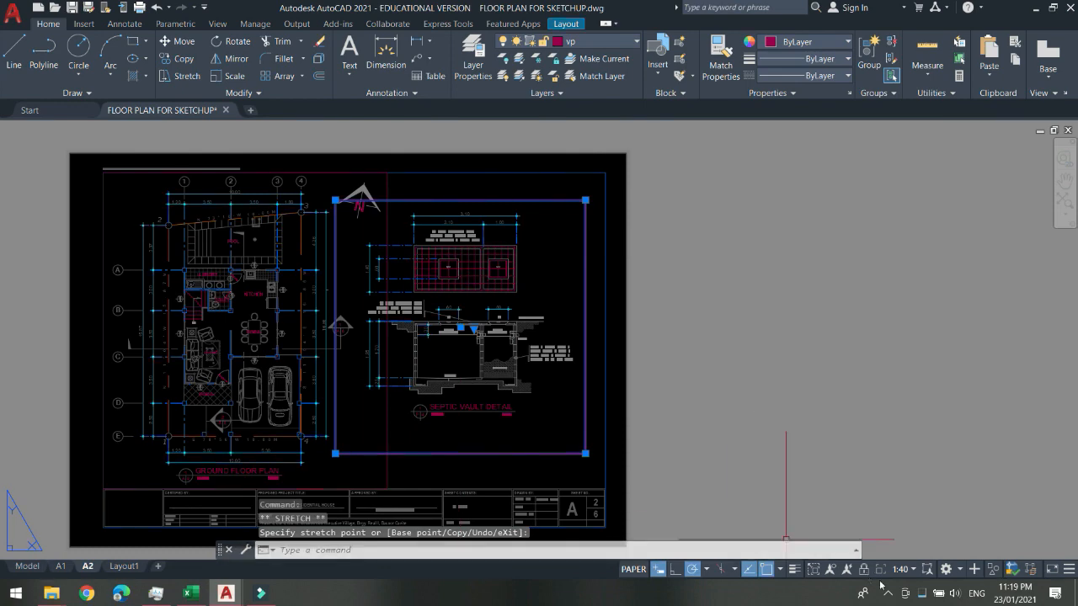
{"action": "key", "text": "Escape"}
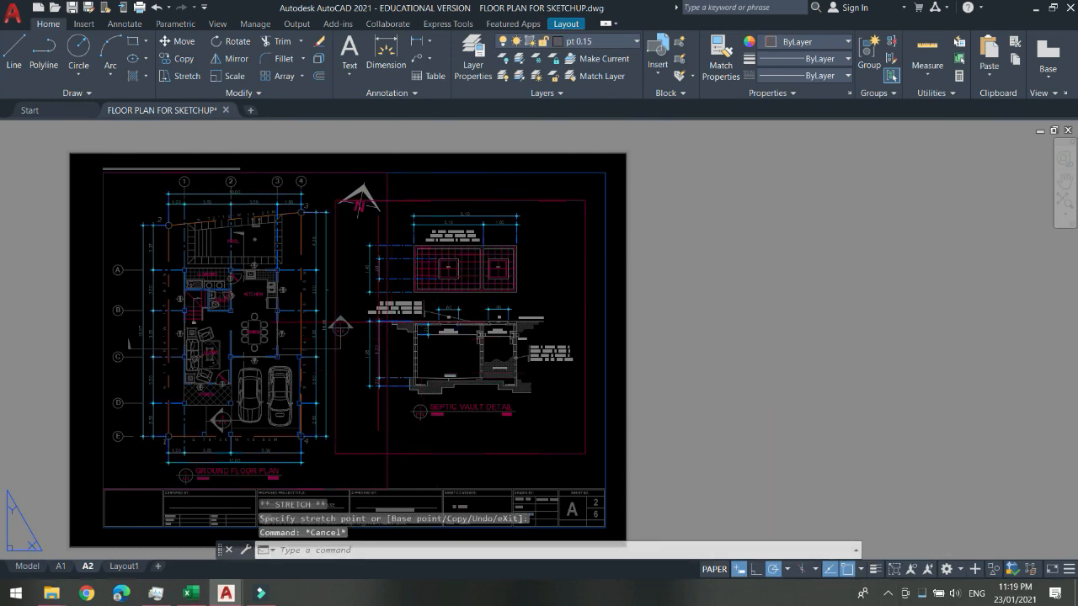
{"action": "scroll", "coordinate": [380, 327], "scroll_direction": "up", "scroll_amount": 2}
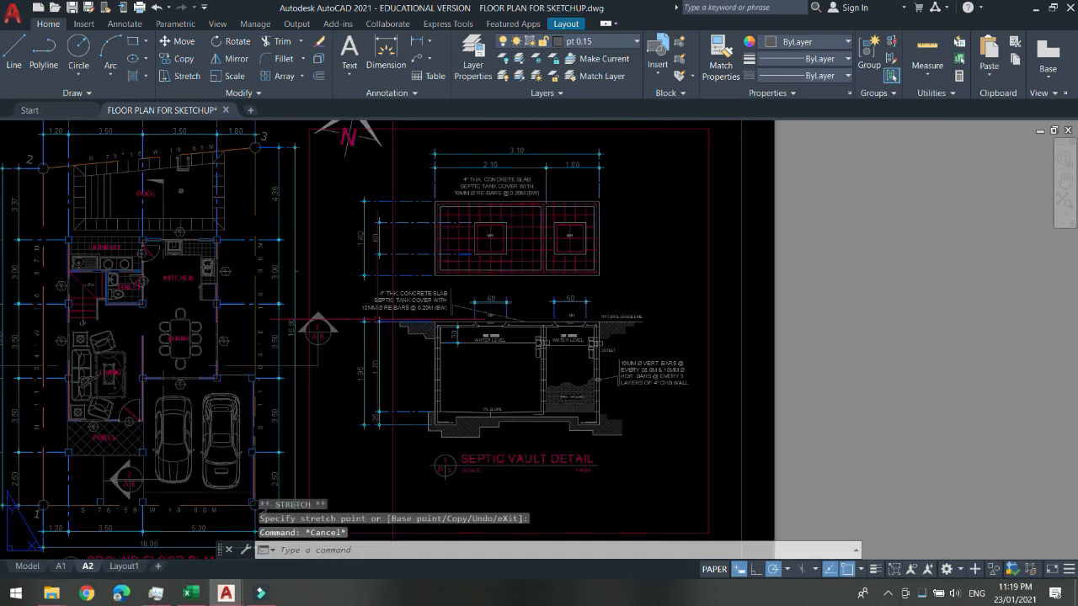
Switch to the BACOOR CAVITE 2 STOREY 3 BEDROOM drawing and examine how the detail viewports are arranged on sheet S2.
{"action": "left_click", "coordinate": [225, 593]}
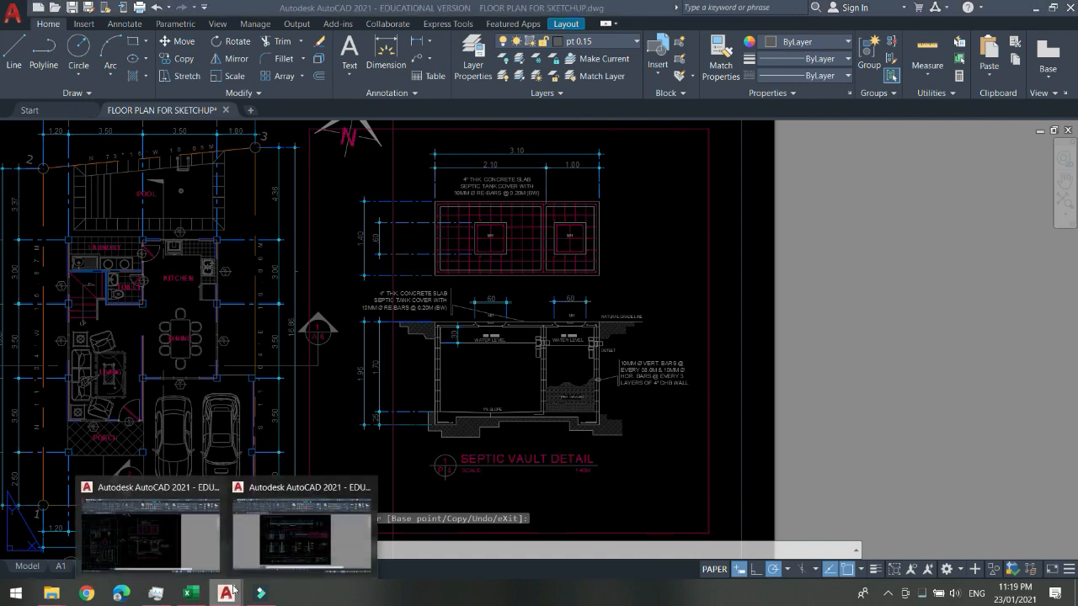
{"action": "left_click", "coordinate": [283, 543]}
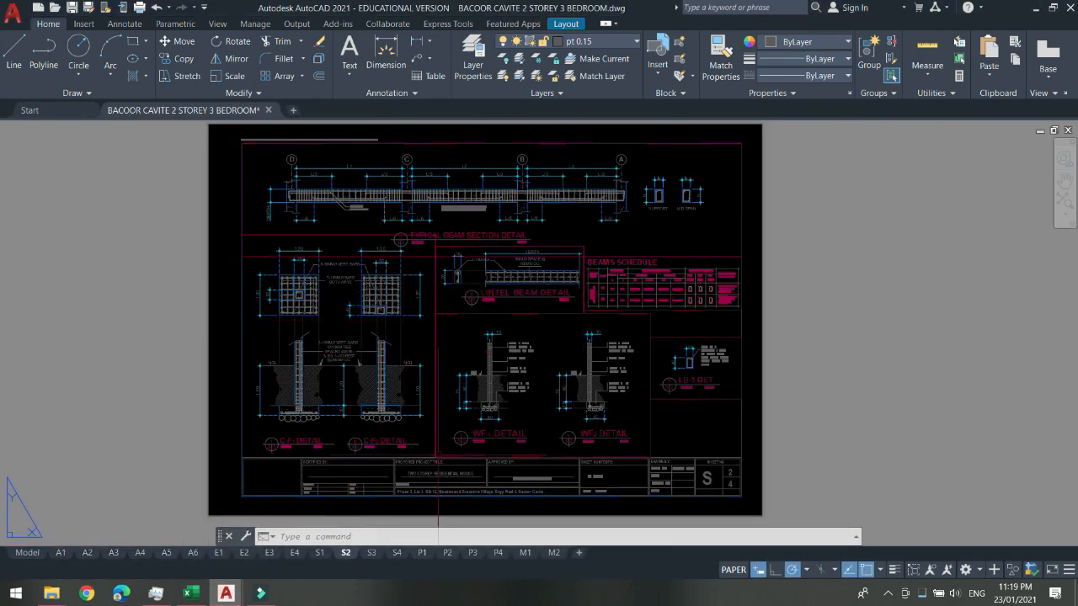
{"action": "scroll", "coordinate": [436, 329], "scroll_direction": "up", "scroll_amount": 2}
{"action": "scroll", "coordinate": [437, 329], "scroll_direction": "down", "scroll_amount": 3}
{"action": "scroll", "coordinate": [470, 295], "scroll_direction": "up", "scroll_amount": 3}
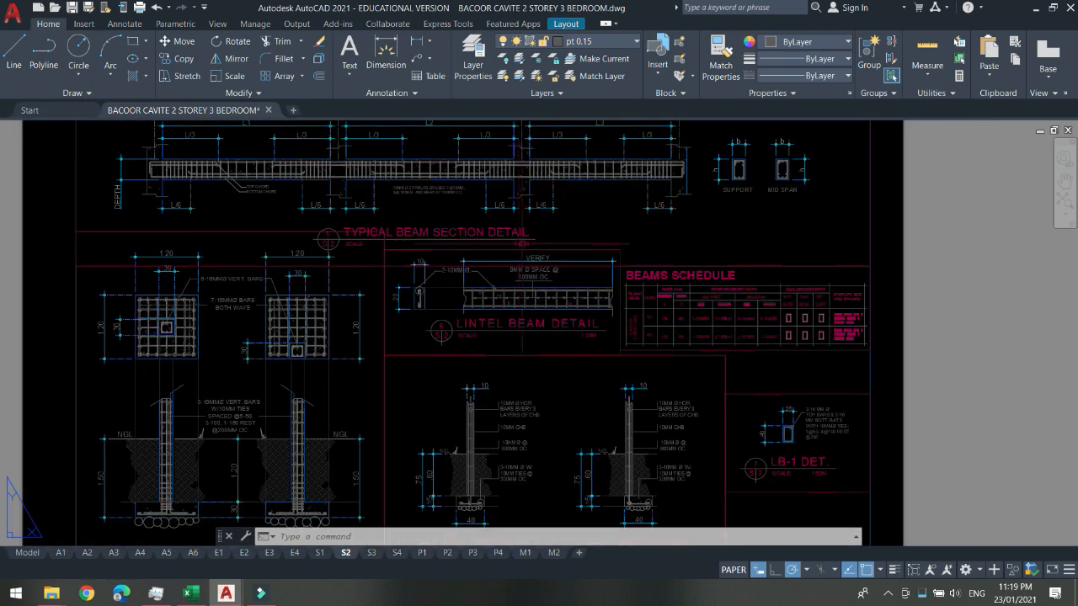
{"action": "left_click", "coordinate": [584, 249]}
{"action": "left_click", "coordinate": [765, 263]}
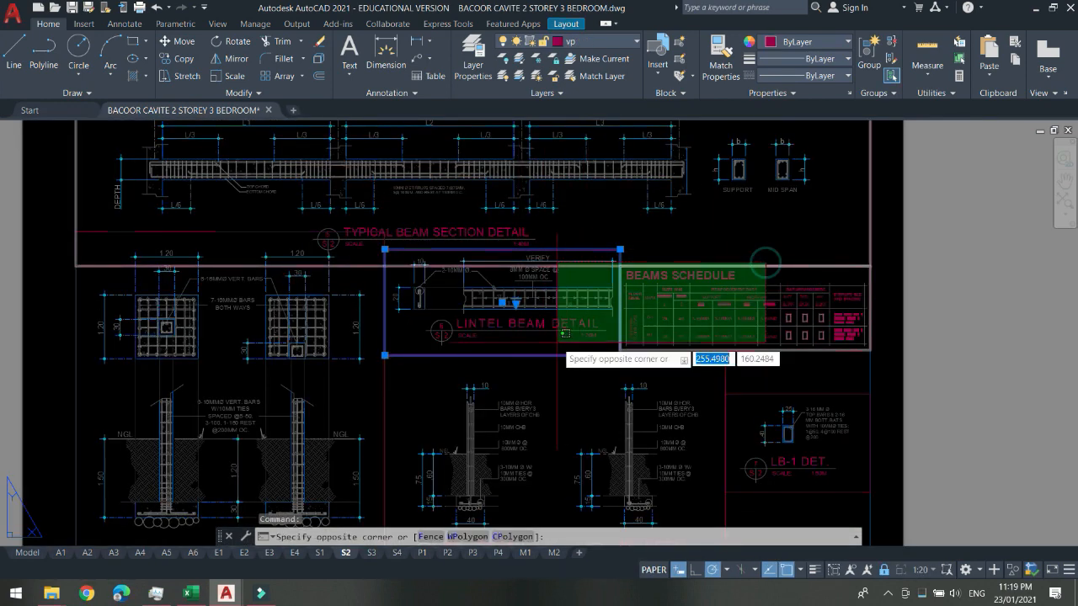
{"action": "key", "text": "Escape"}
{"action": "scroll", "coordinate": [533, 282], "scroll_direction": "down", "scroll_amount": 2}
{"action": "key", "text": "Escape"}
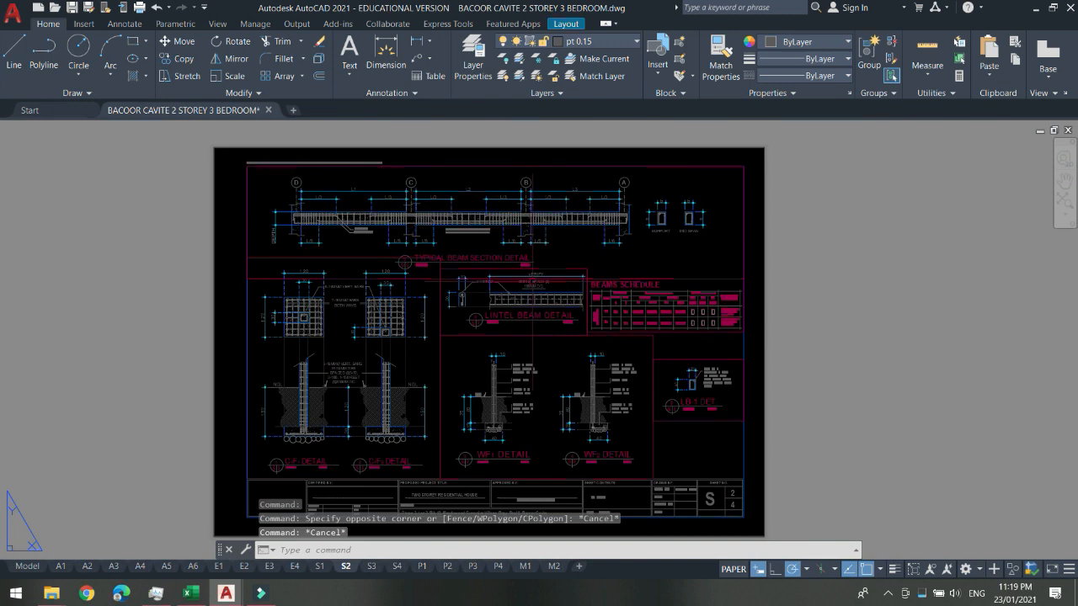
Look through sheets M1, P2 and P1 to examine their viewport layouts.
{"action": "left_click", "coordinate": [527, 567]}
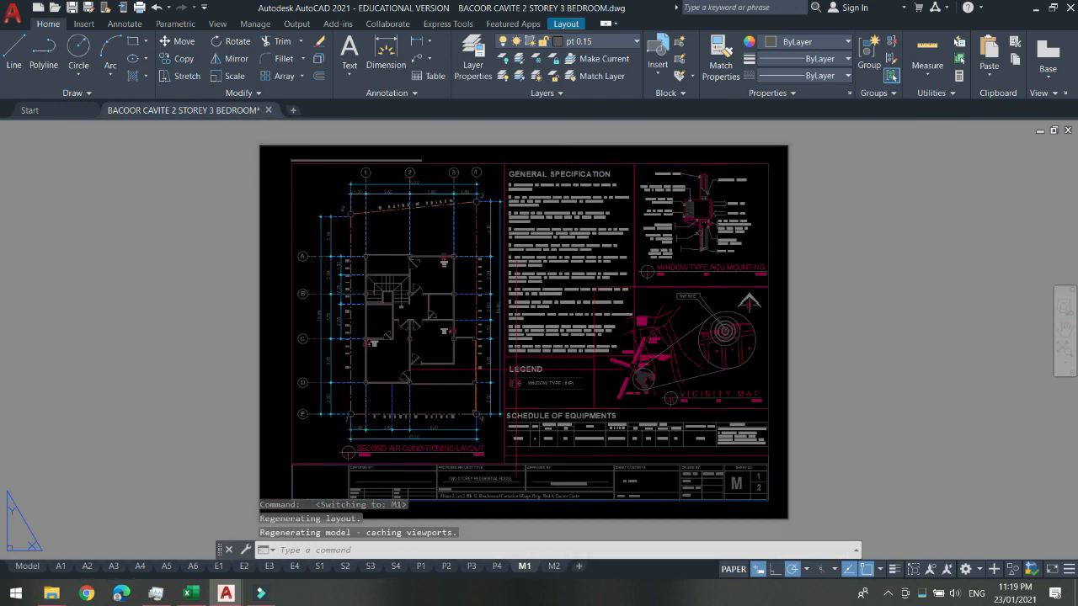
{"action": "left_click", "coordinate": [449, 566]}
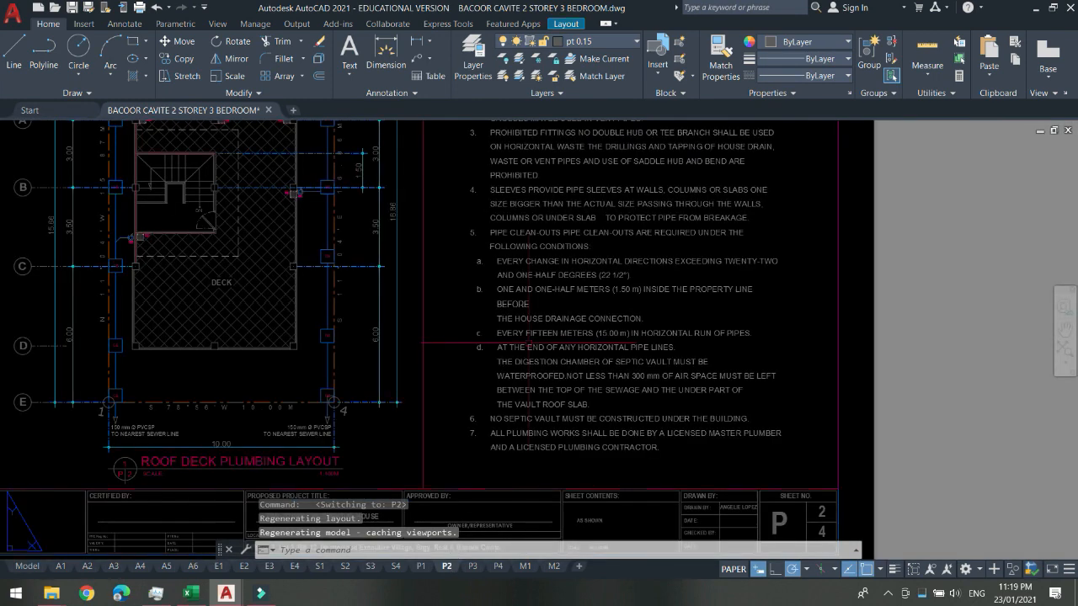
{"action": "scroll", "coordinate": [528, 345], "scroll_direction": "down", "scroll_amount": 2}
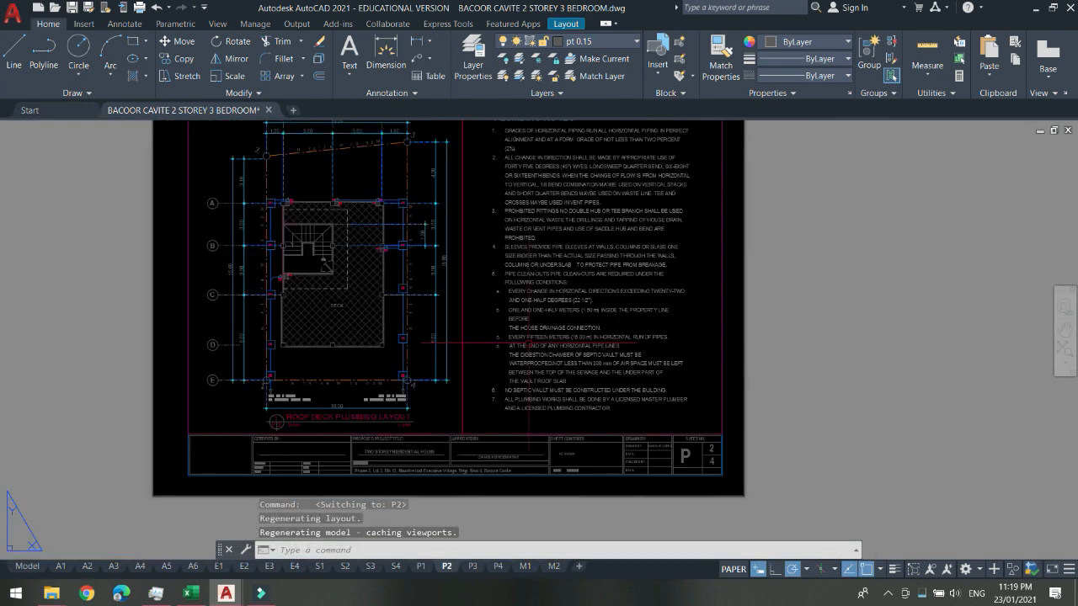
{"action": "left_click", "coordinate": [414, 570]}
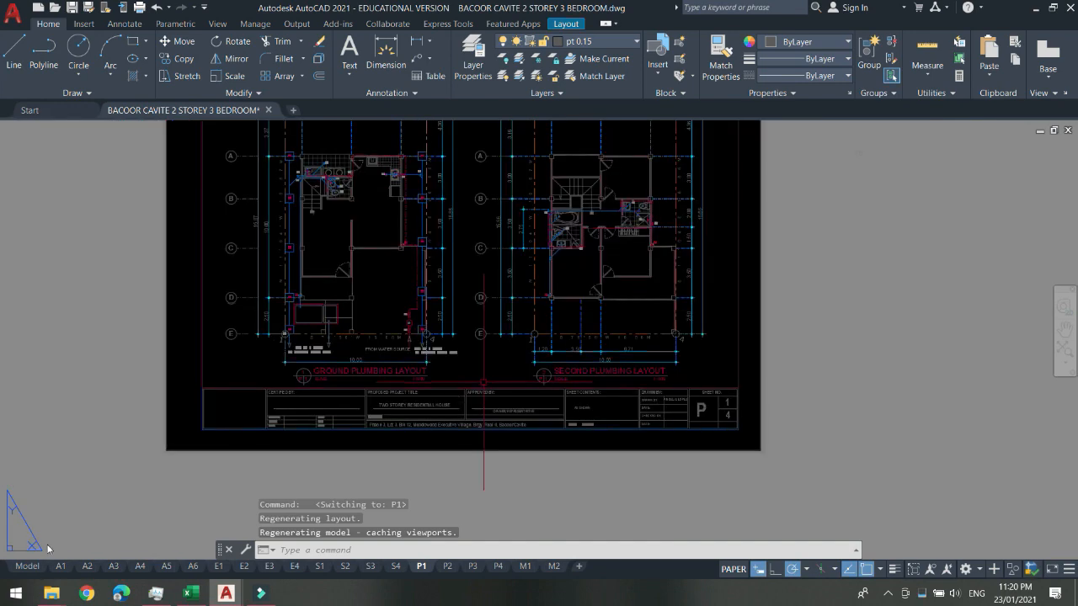
Examine the ground, second and roof deck plumbing layouts in the PLUM row of model space.
{"action": "left_click", "coordinate": [27, 566]}
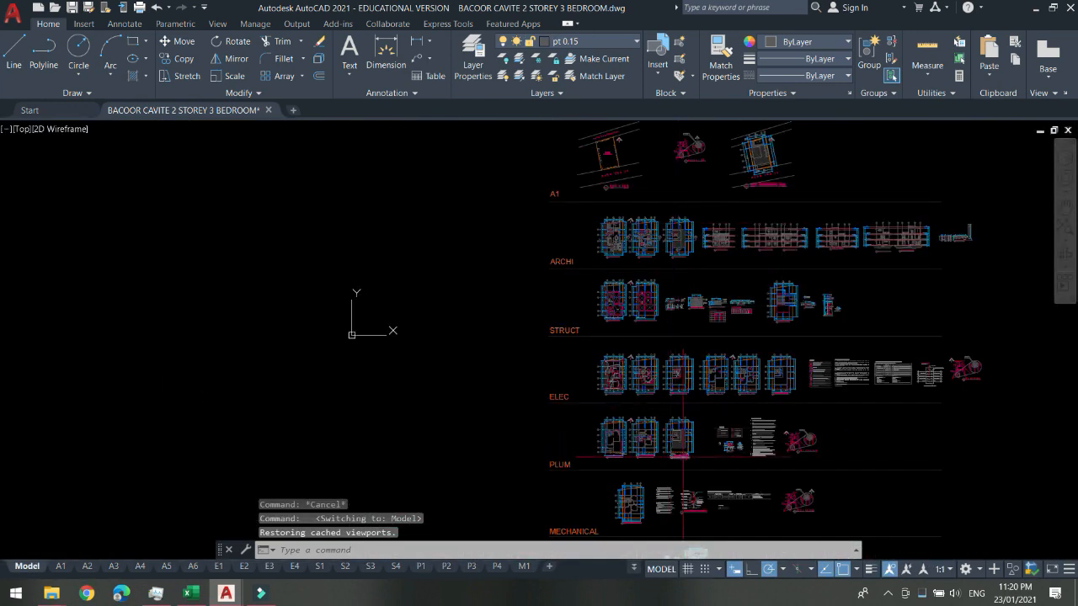
{"action": "middle_click_drag", "start_coordinate": [683, 457], "coordinate": [620, 400]}
{"action": "scroll", "coordinate": [560, 379], "scroll_direction": "up", "scroll_amount": 8}
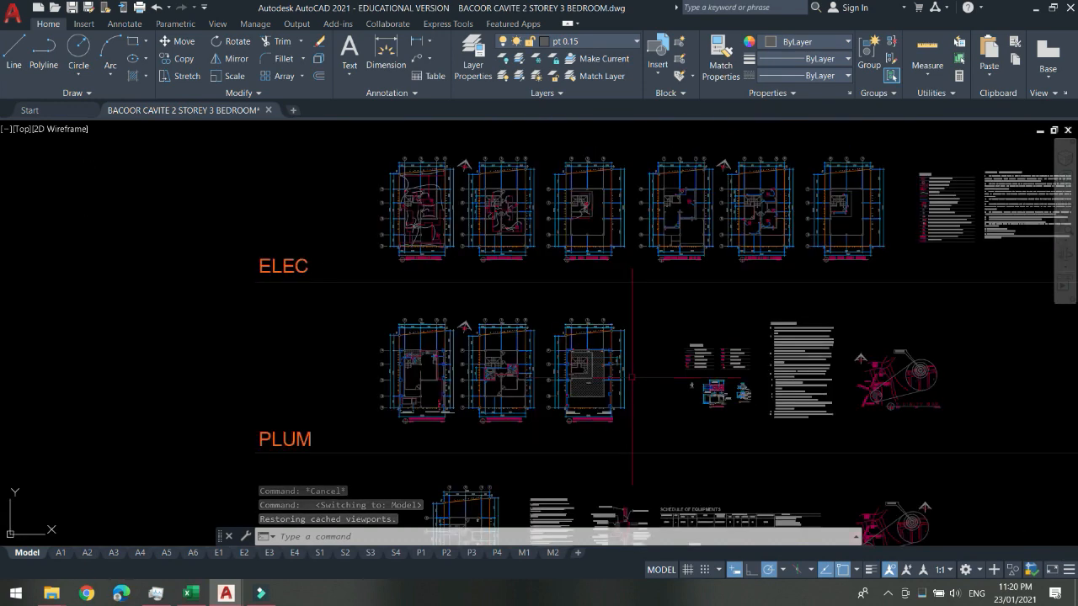
{"action": "scroll", "coordinate": [476, 358], "scroll_direction": "up", "scroll_amount": 3}
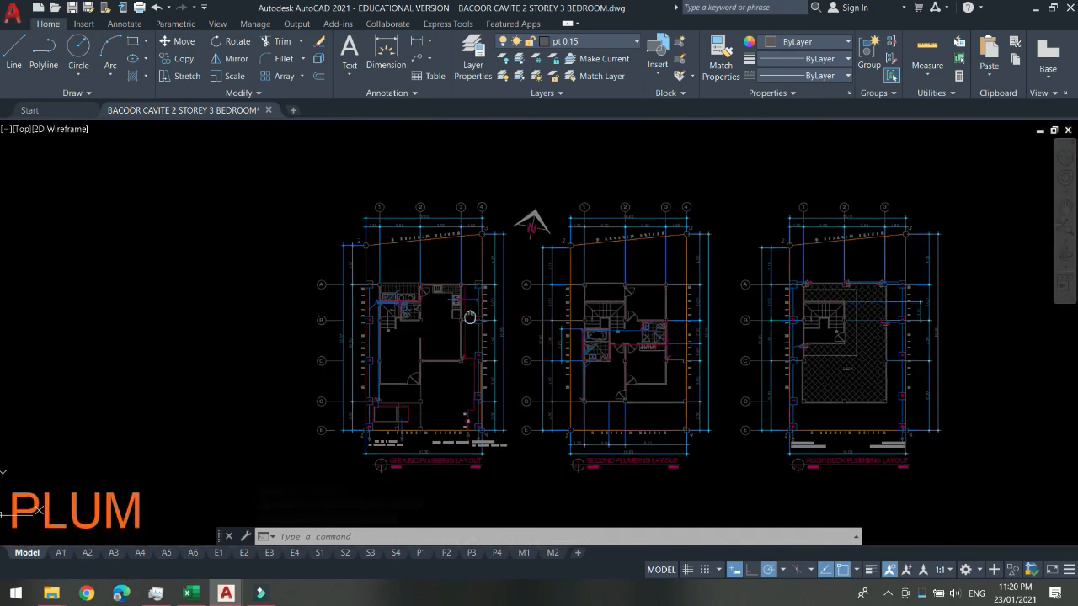
{"action": "scroll", "coordinate": [421, 300], "scroll_direction": "down", "scroll_amount": 3}
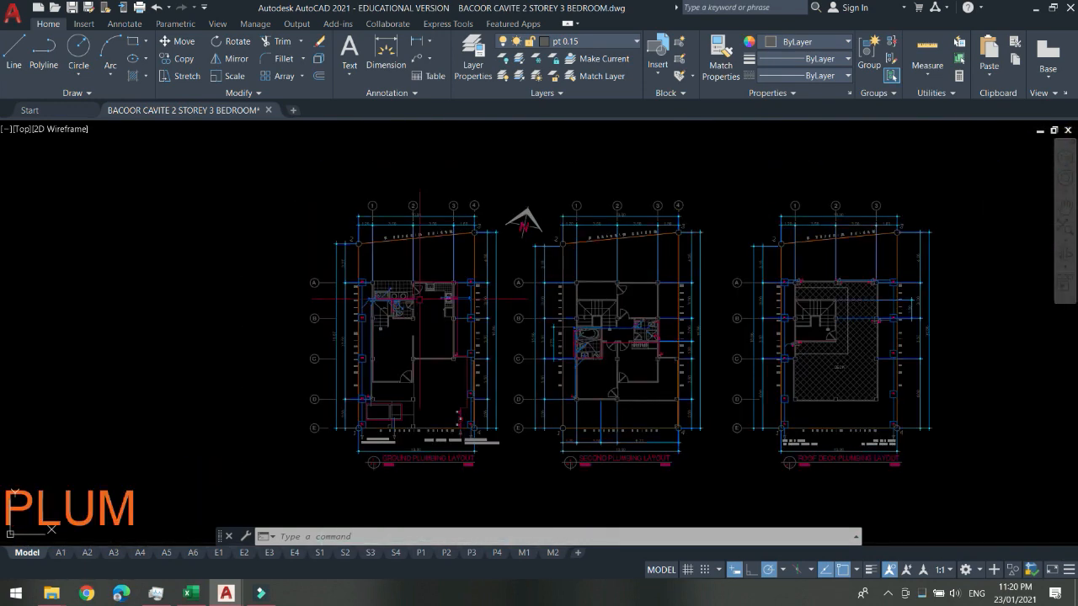
{"action": "scroll", "coordinate": [420, 299], "scroll_direction": "down", "scroll_amount": 5}
{"action": "scroll", "coordinate": [439, 281], "scroll_direction": "up", "scroll_amount": 2}
{"action": "scroll", "coordinate": [439, 280], "scroll_direction": "up", "scroll_amount": 3}
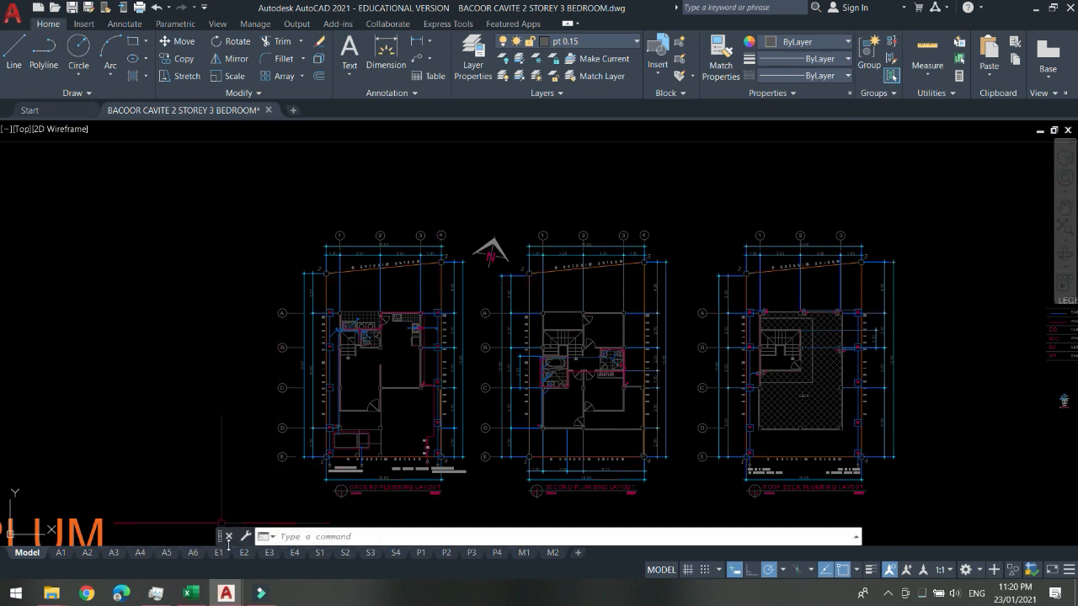
Open sheet P3 and examine its toilet, laundry, kitchen and bath isometric layout viewports.
{"action": "left_click", "coordinate": [472, 554]}
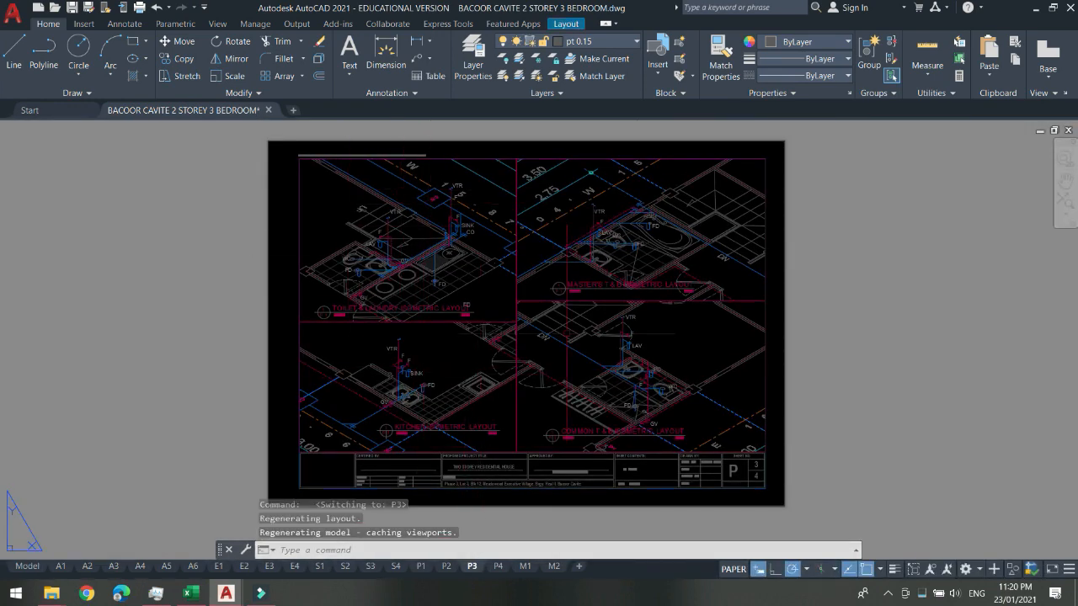
{"action": "scroll", "coordinate": [511, 289], "scroll_direction": "up", "scroll_amount": 2}
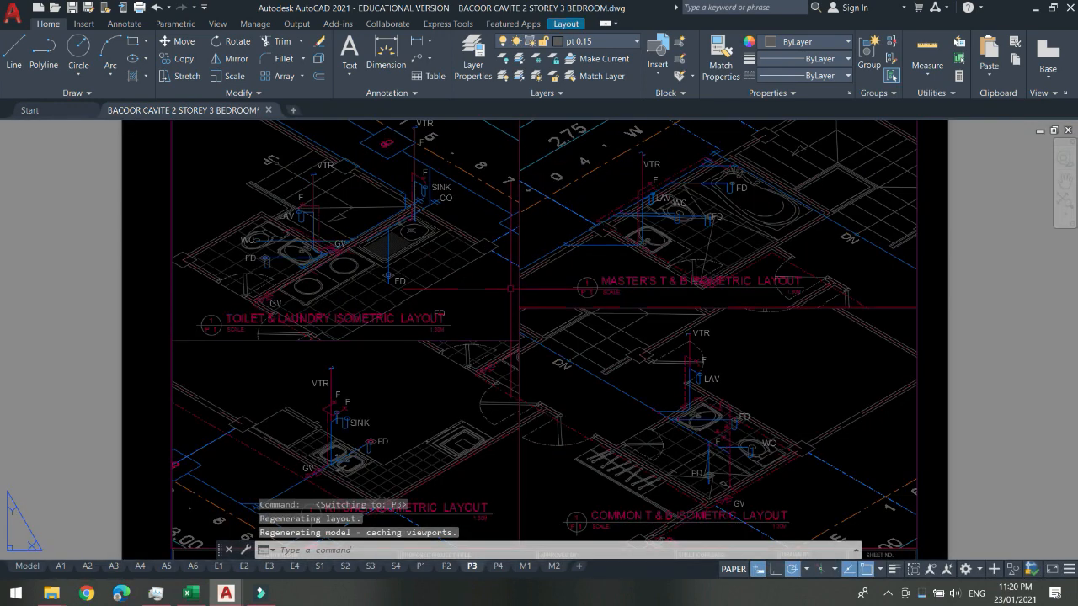
{"action": "scroll", "coordinate": [511, 288], "scroll_direction": "down", "scroll_amount": 2}
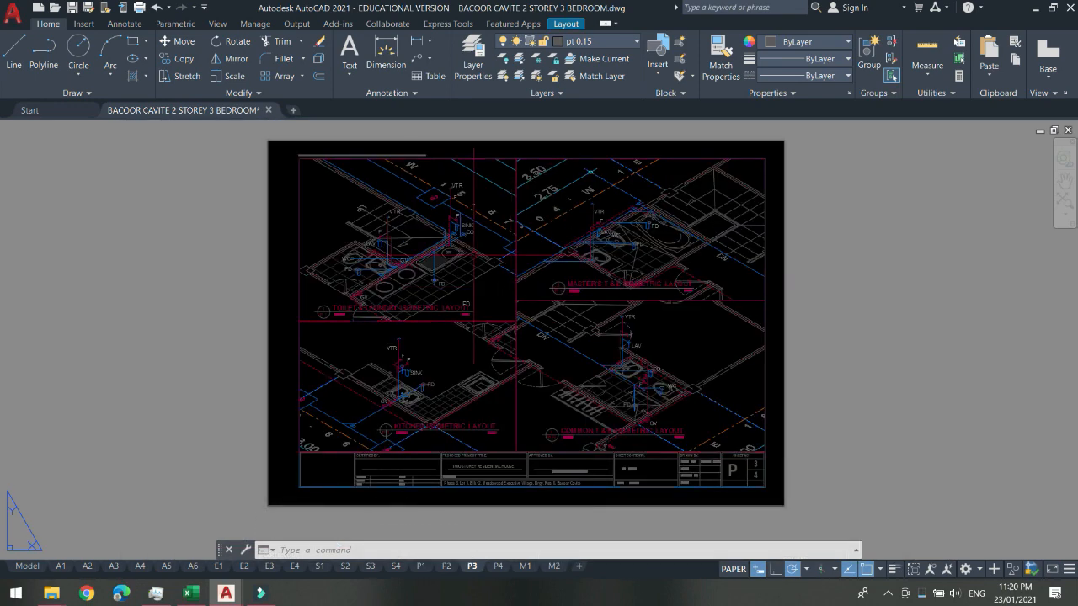
{"action": "scroll", "coordinate": [468, 250], "scroll_direction": "up", "scroll_amount": 2}
{"action": "middle_click_drag", "start_coordinate": [500, 322], "coordinate": [485, 350]}
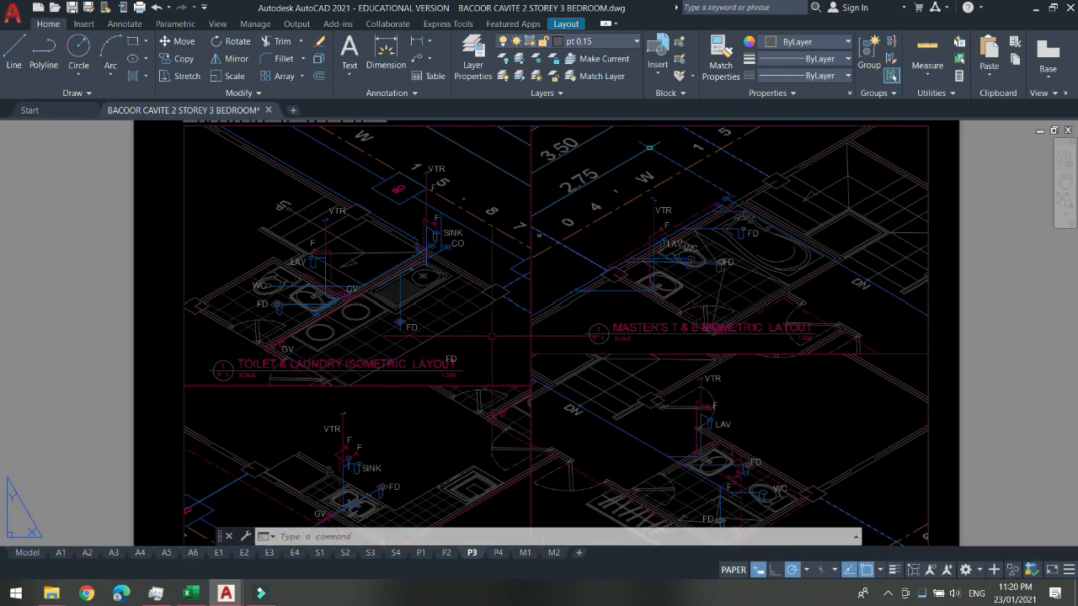
{"action": "scroll", "coordinate": [491, 339], "scroll_direction": "down", "scroll_amount": 2}
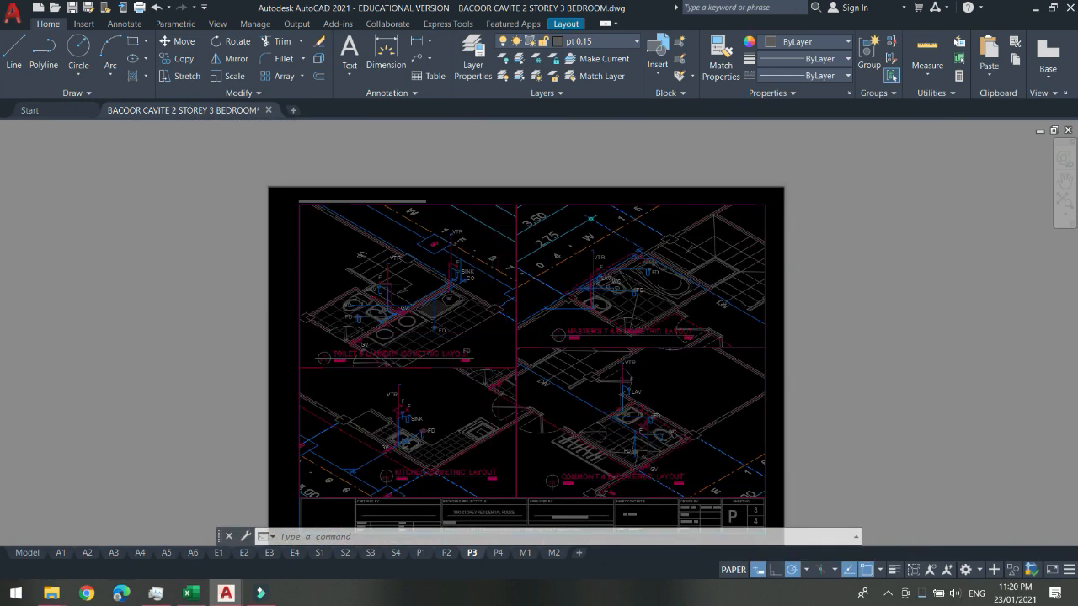
{"action": "scroll", "coordinate": [508, 314], "scroll_direction": "up", "scroll_amount": 2}
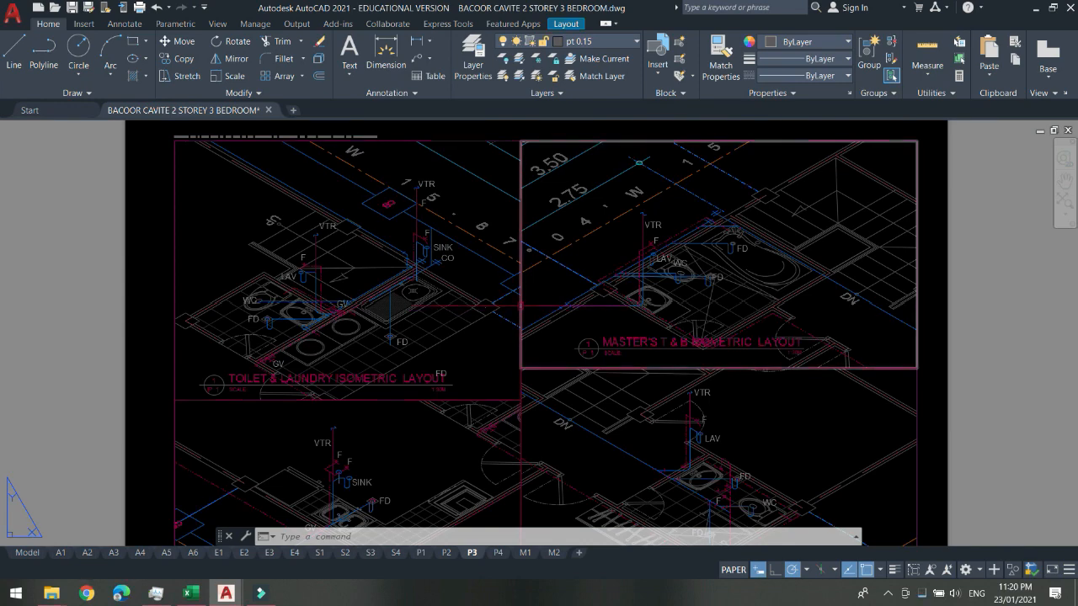
Activate and unlock the Master's T & B isometric viewport on sheet P3, and zoom its contents out to the discipline rows.
{"action": "left_click", "coordinate": [520, 306]}
{"action": "middle_click_drag", "start_coordinate": [896, 289], "coordinate": [727, 313]}
{"action": "double_click", "coordinate": [696, 350]}
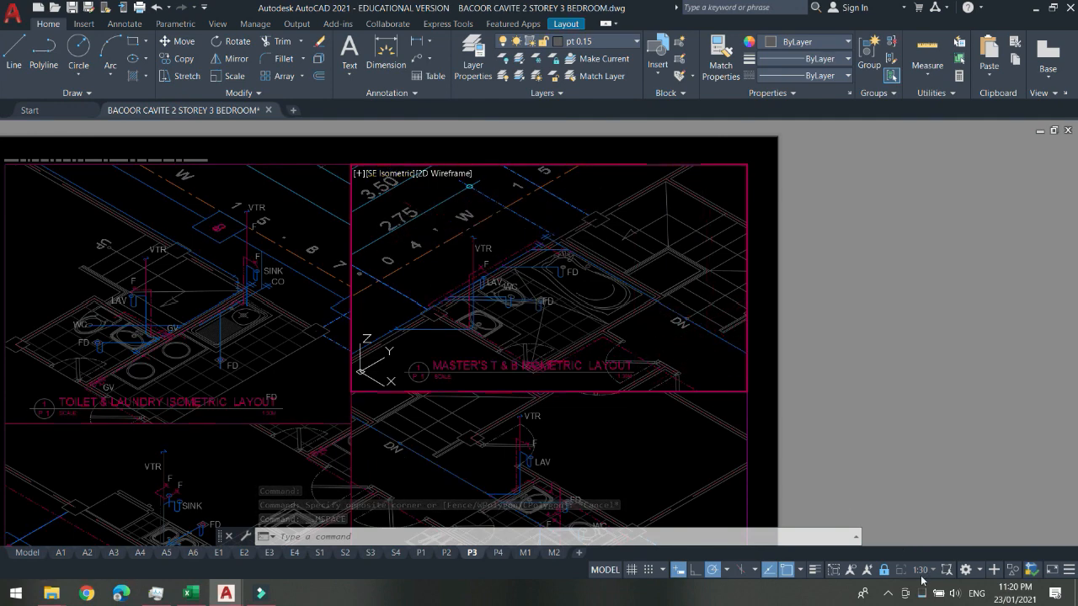
{"action": "scroll", "coordinate": [563, 273], "scroll_direction": "down", "scroll_amount": 10}
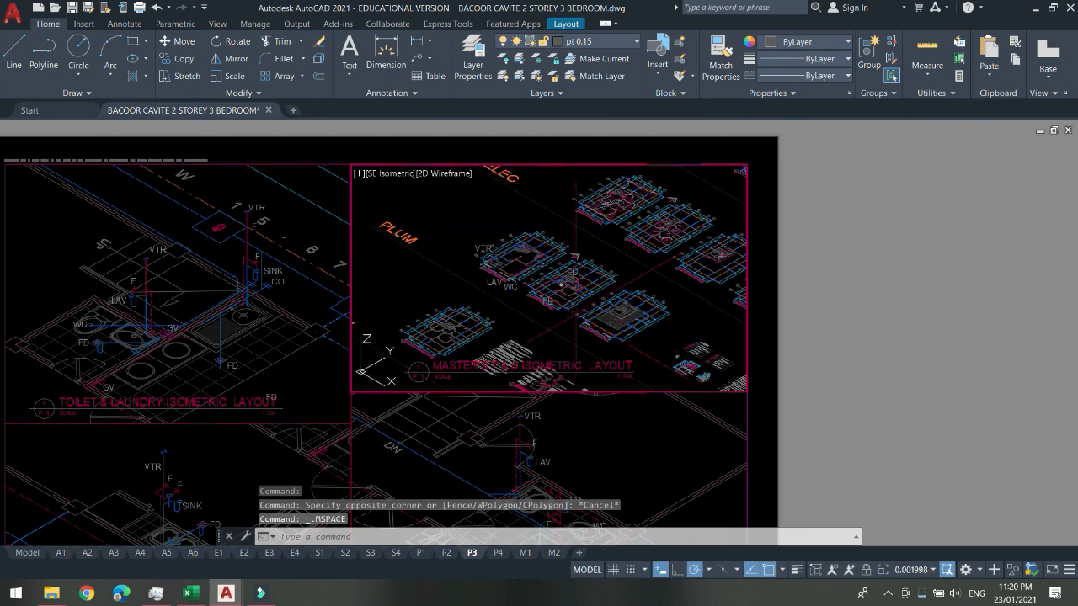
{"action": "scroll", "coordinate": [532, 274], "scroll_direction": "down", "scroll_amount": 5}
{"action": "scroll", "coordinate": [535, 269], "scroll_direction": "up", "scroll_amount": 8}
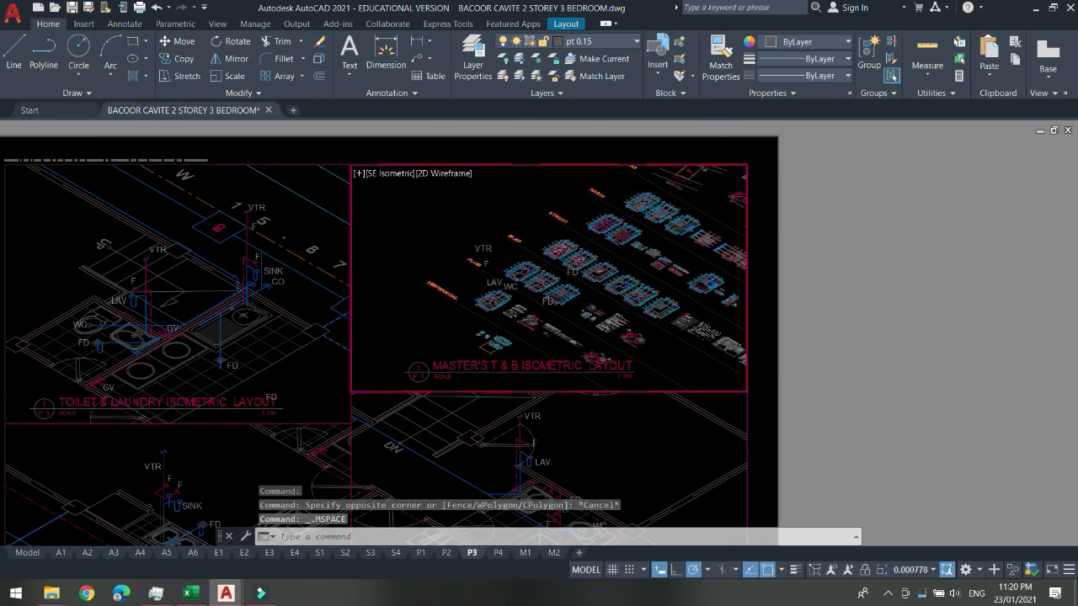
{"action": "scroll", "coordinate": [535, 270], "scroll_direction": "down", "scroll_amount": 4}
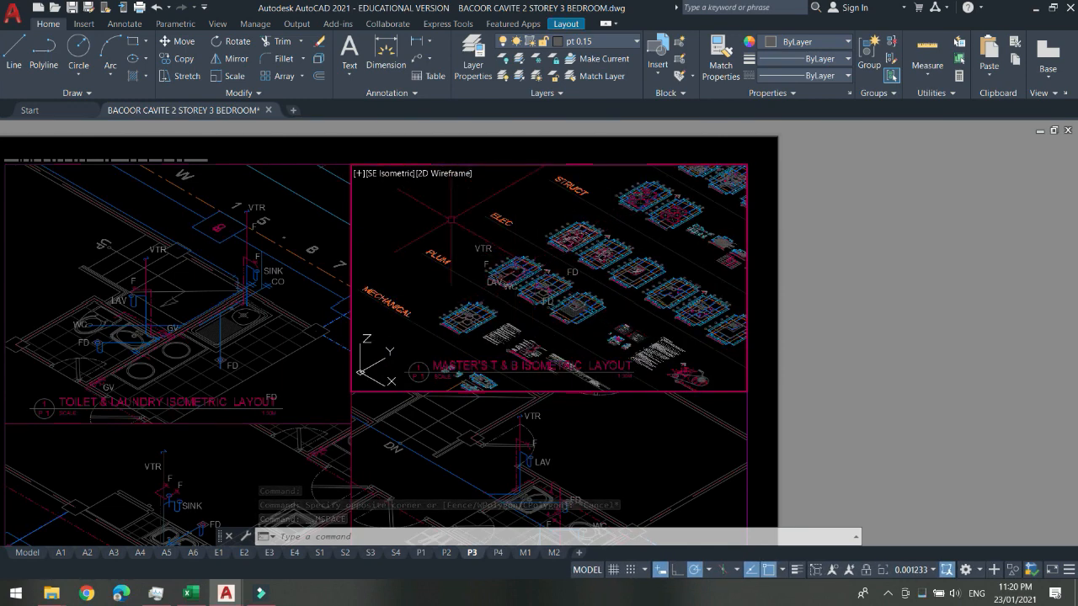
Switch the Master's T & B viewport to the Top view and back to SE Isometric, zoomed in on the plumbing plans.
{"action": "left_click", "coordinate": [389, 174]}
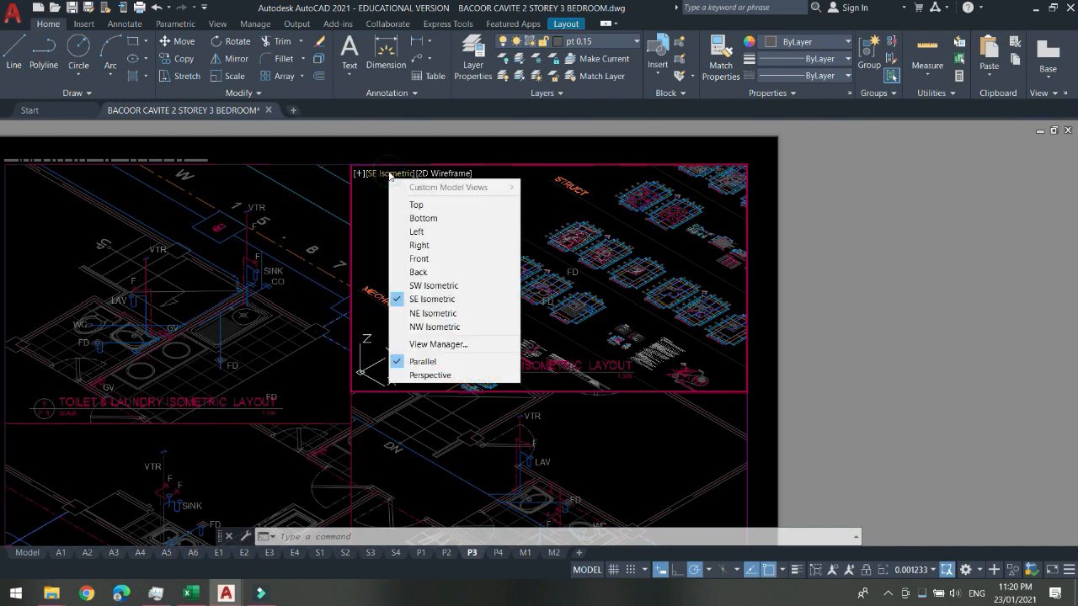
{"action": "left_click", "coordinate": [413, 204]}
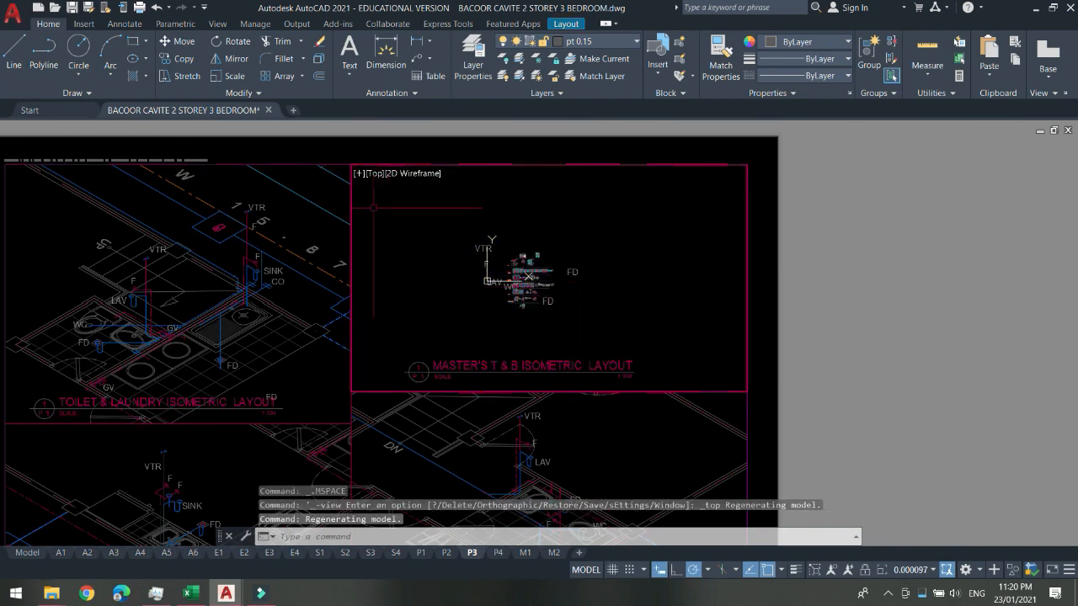
{"action": "left_click", "coordinate": [376, 173]}
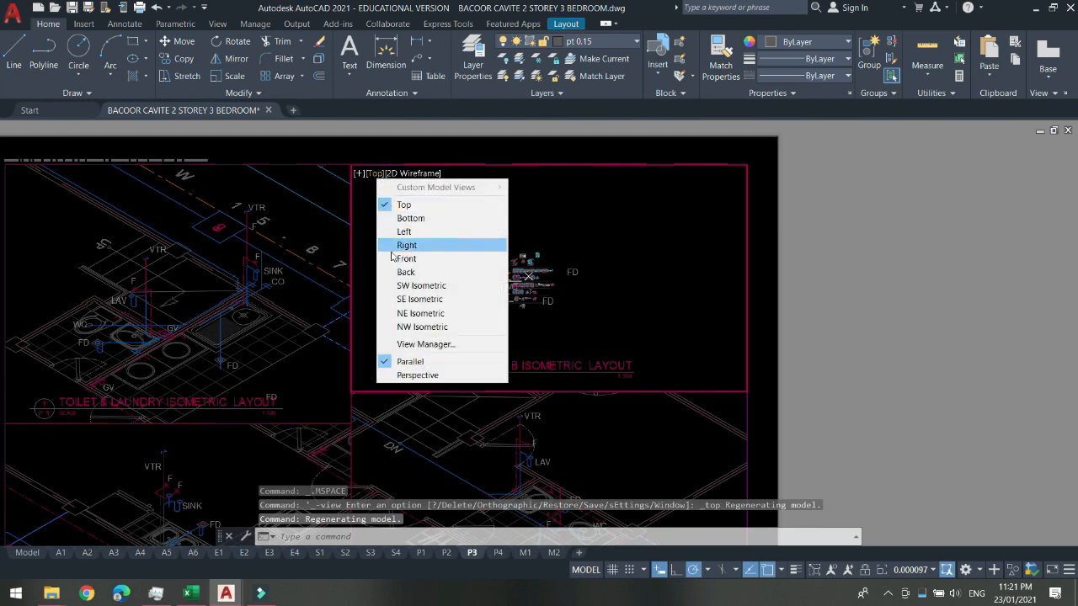
{"action": "left_click", "coordinate": [420, 300]}
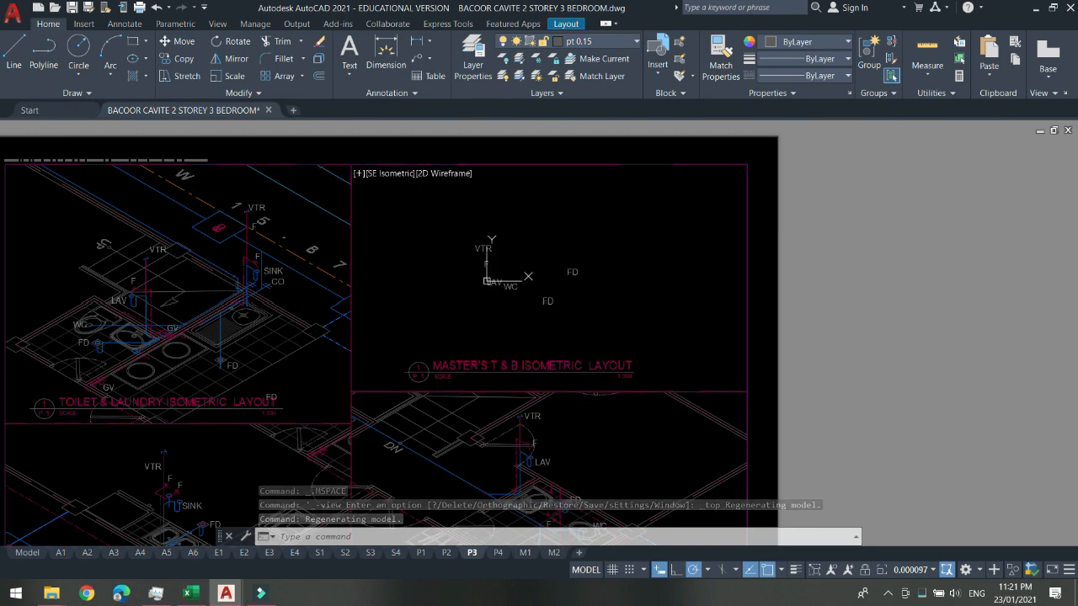
{"action": "scroll", "coordinate": [547, 278], "scroll_direction": "up", "scroll_amount": 5}
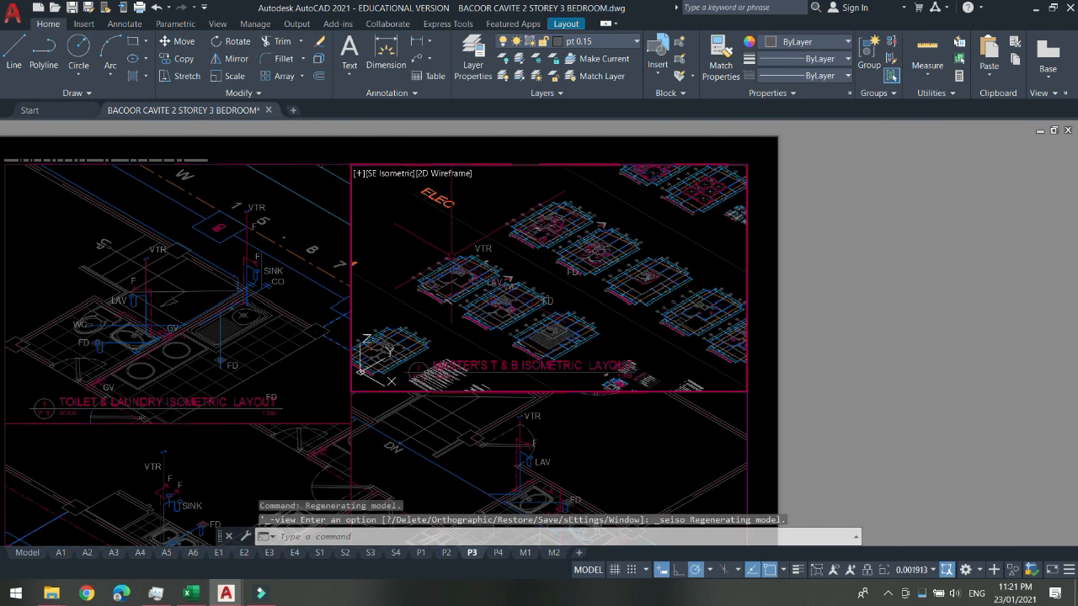
Zoom and pan the Master's T & B viewport to a fixture area of the plumbing plan, and return to paper space.
{"action": "scroll", "coordinate": [589, 264], "scroll_direction": "up", "scroll_amount": 10}
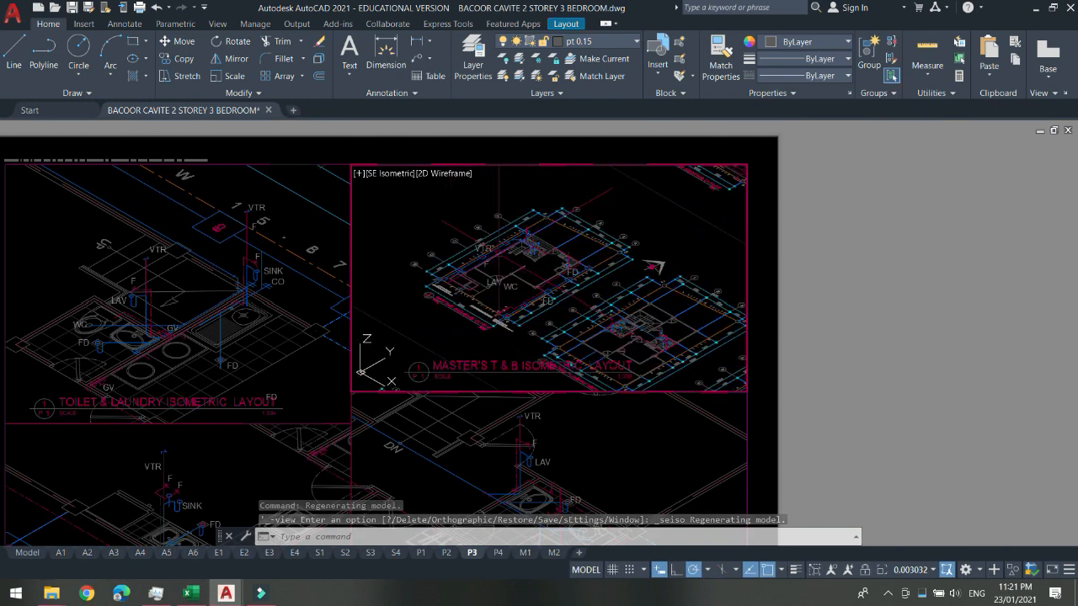
{"action": "middle_click_drag", "start_coordinate": [590, 264], "coordinate": [506, 207]}
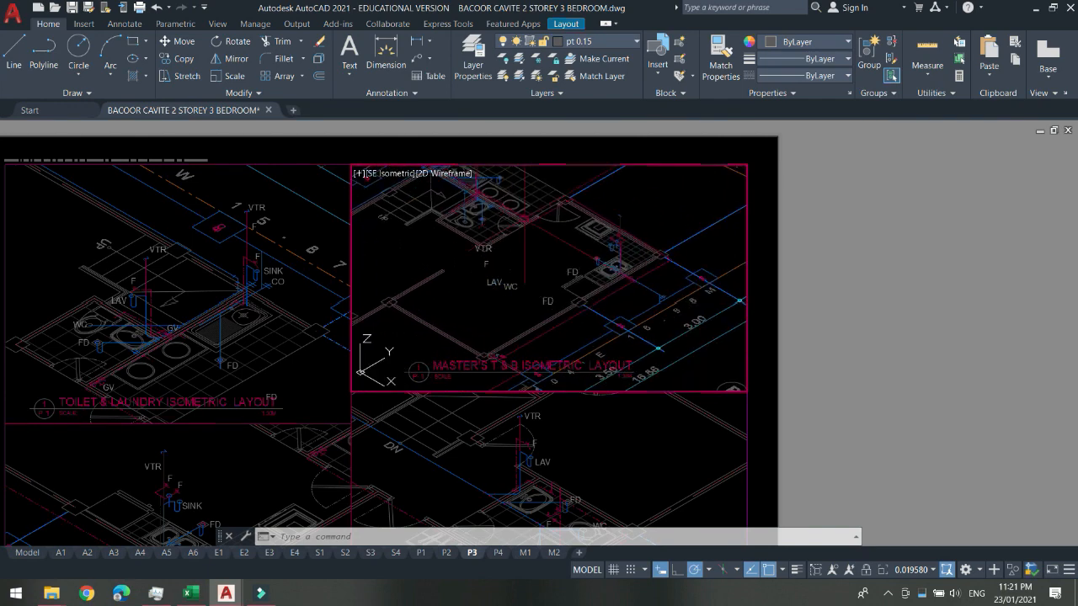
{"action": "middle_click_drag", "start_coordinate": [650, 320], "coordinate": [615, 337]}
{"action": "scroll", "coordinate": [599, 289], "scroll_direction": "up", "scroll_amount": 4}
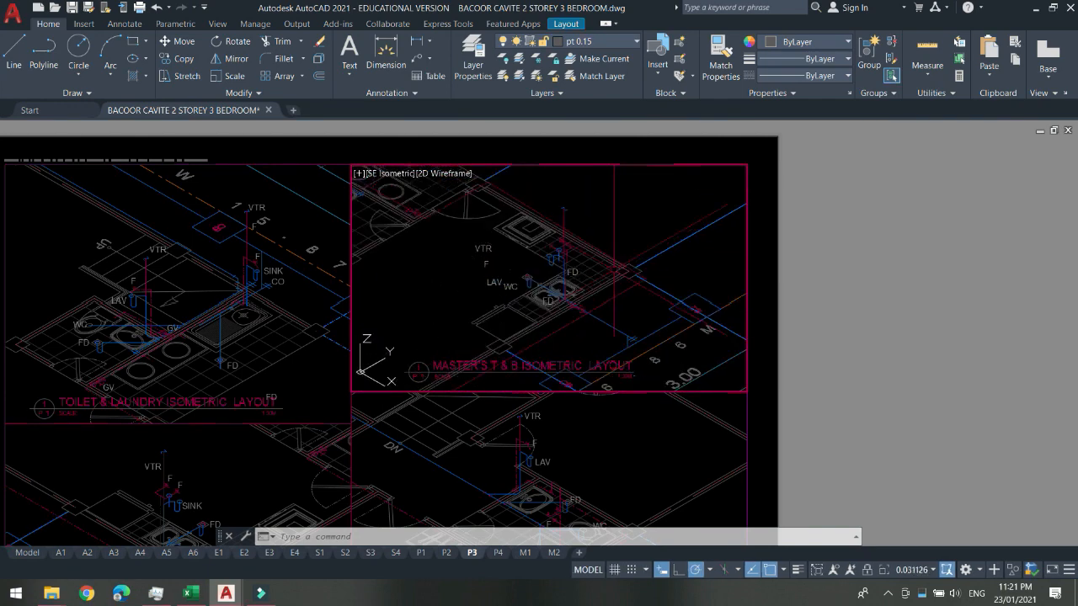
{"action": "scroll", "coordinate": [438, 325], "scroll_direction": "down", "scroll_amount": 4}
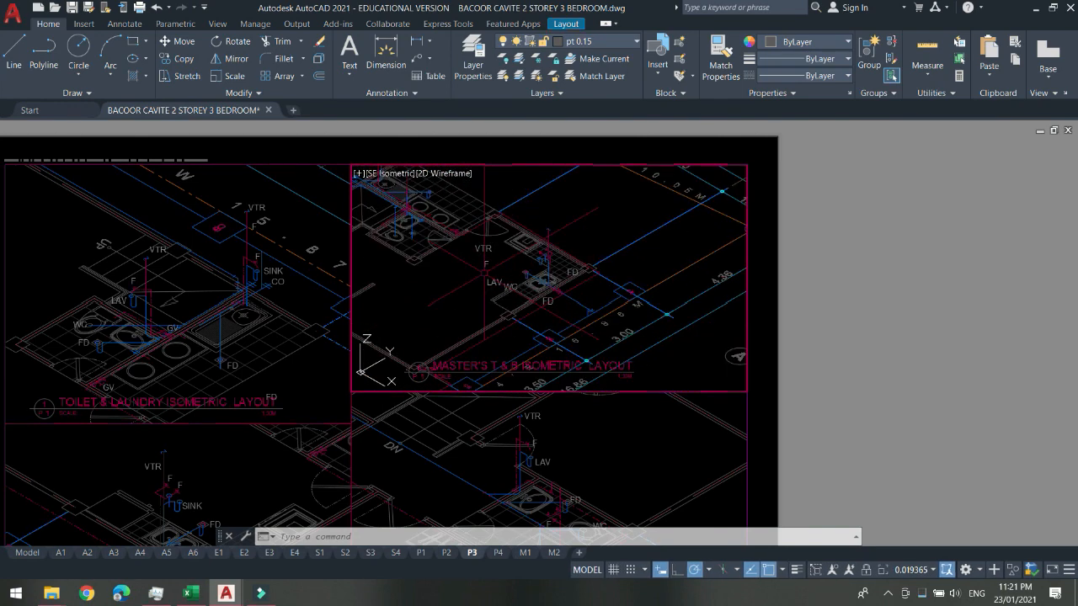
{"action": "middle_click_drag", "start_coordinate": [438, 325], "coordinate": [408, 317]}
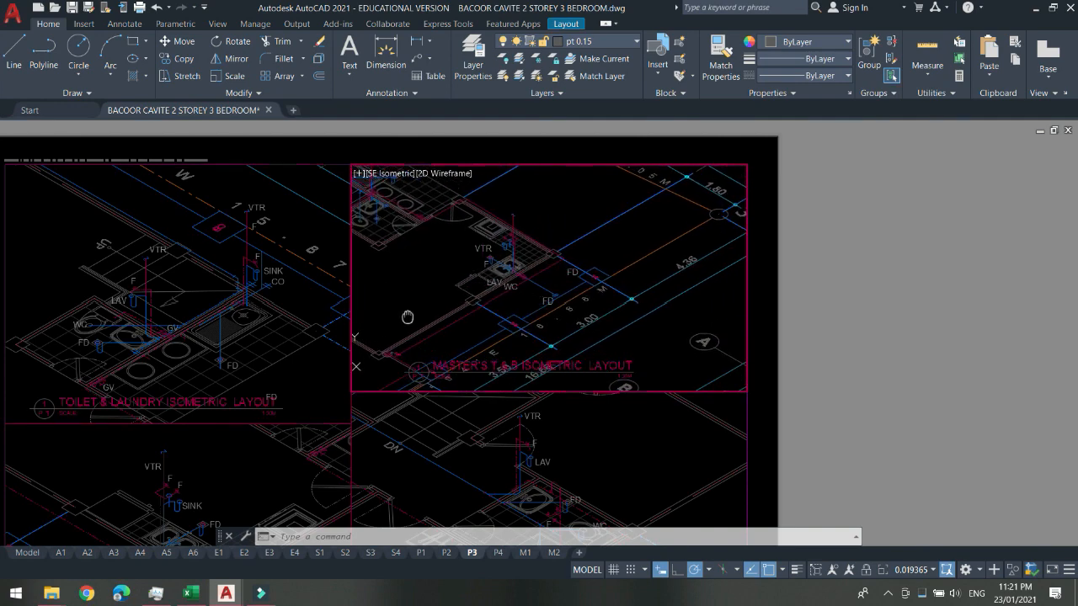
{"action": "double_click", "coordinate": [858, 398]}
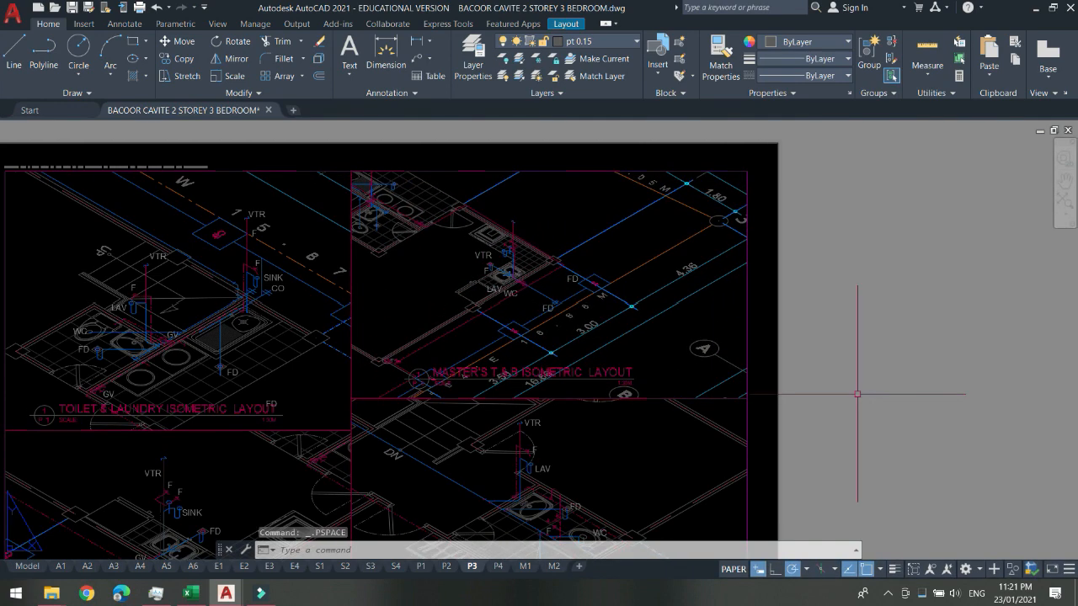
Undo the view changes in the Master's T & B viewport back to its 1:30 isometric framing, and return to paper space.
{"action": "key", "text": "ctrl+z"}
{"action": "key", "text": "ctrl+z"}
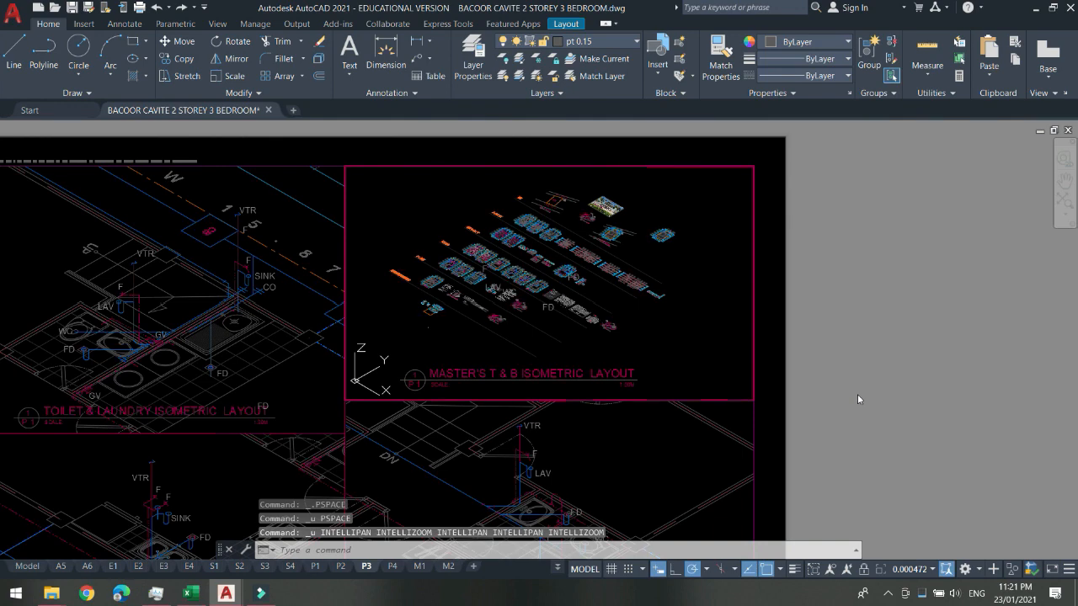
{"action": "key", "text": "ctrl+z"}
{"action": "key", "text": "ctrl+z"}
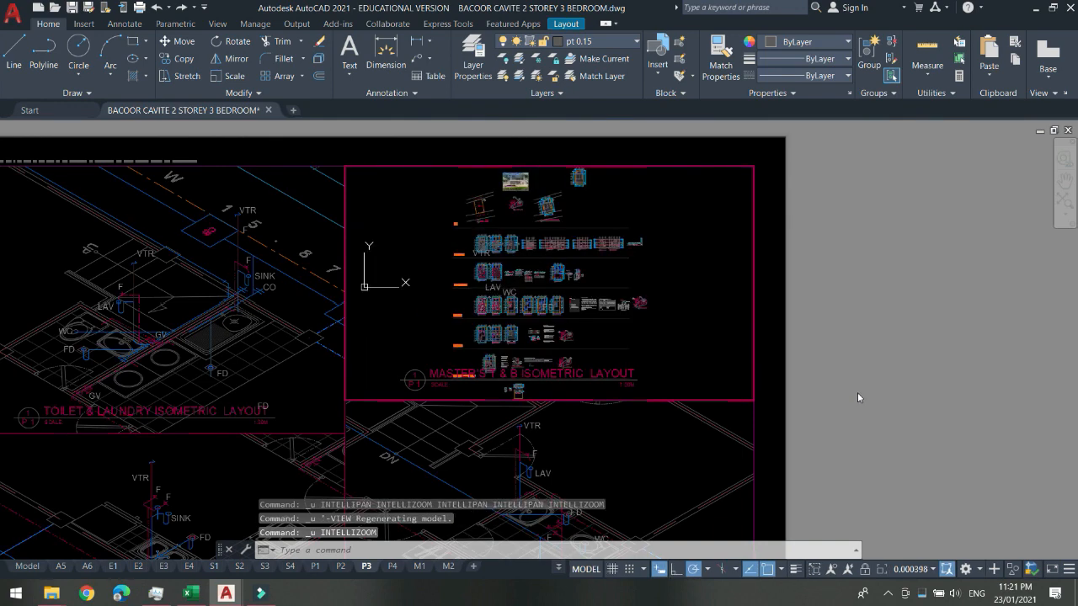
{"action": "key", "text": "ctrl+z"}
{"action": "key", "text": "ctrl+z"}
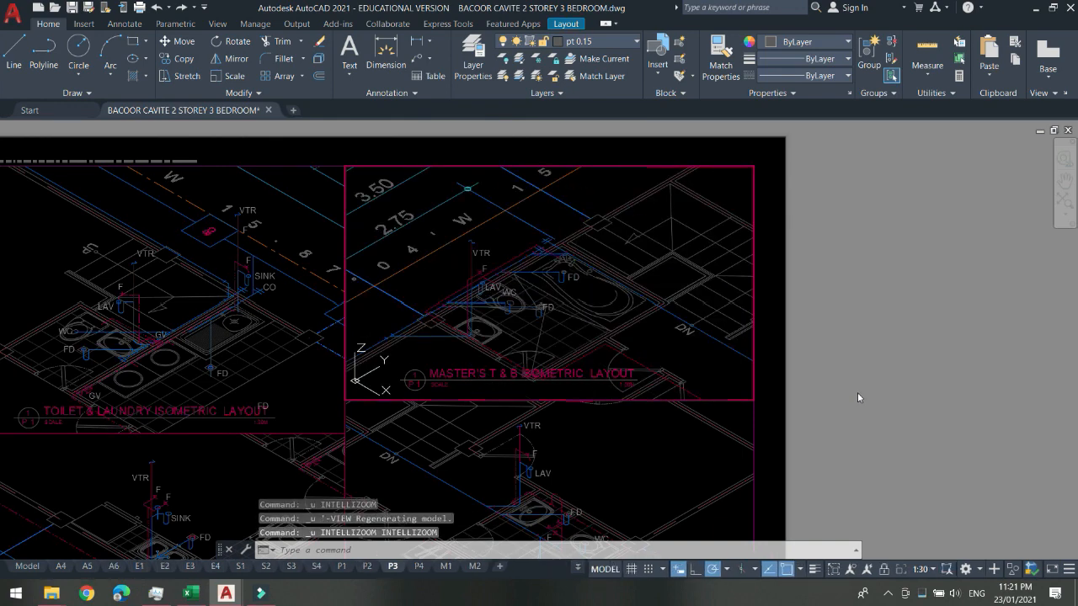
{"action": "double_click", "coordinate": [844, 383]}
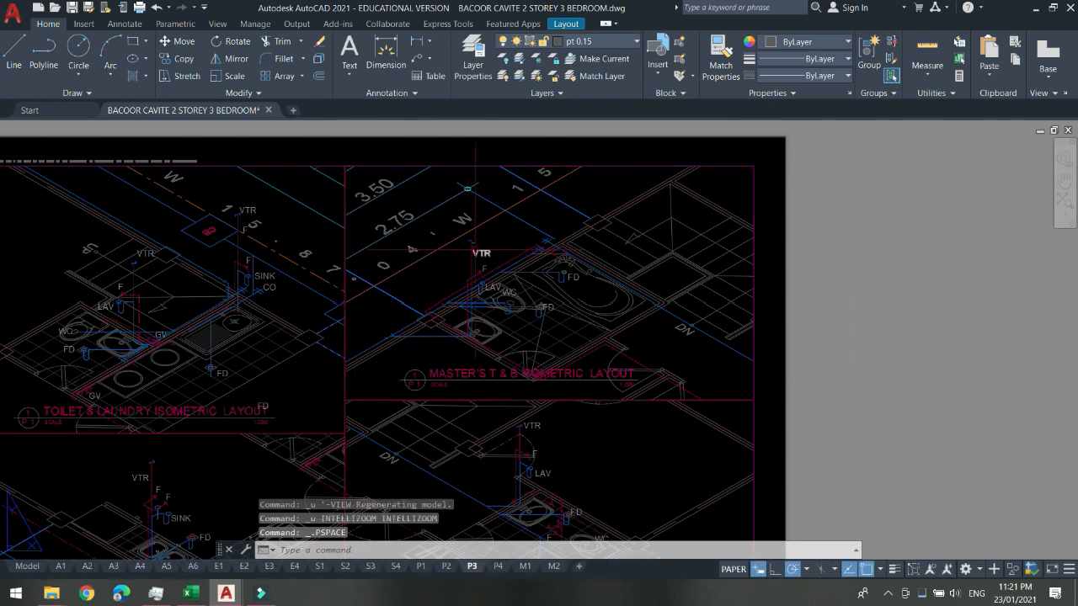
Examine the four isometric viewports on sheet P3, selecting the Master's T & B viewport frame and clearing the selection.
{"action": "scroll", "coordinate": [476, 248], "scroll_direction": "down", "scroll_amount": 2}
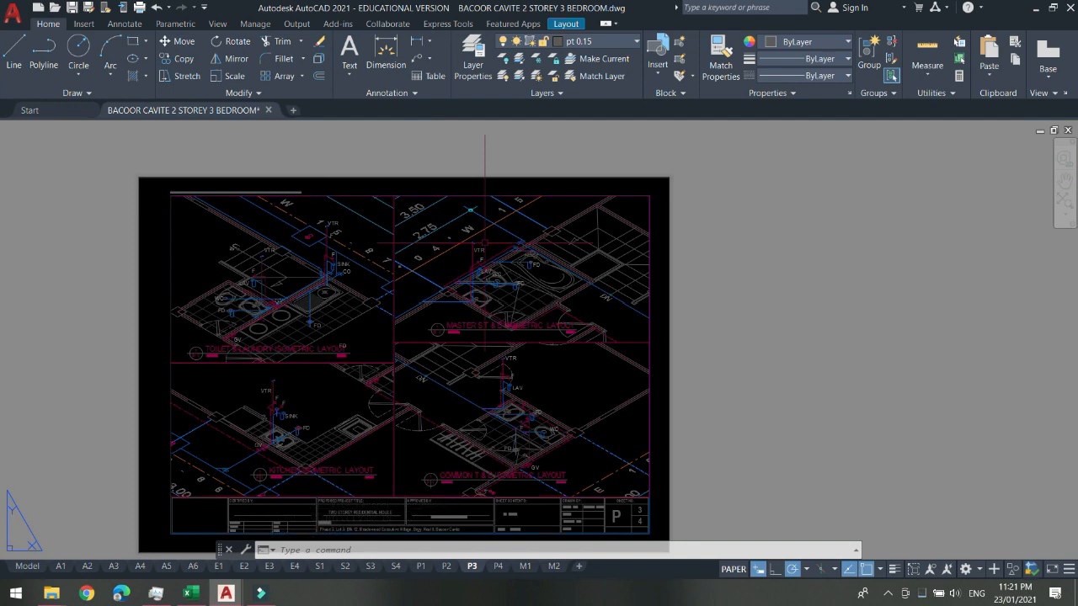
{"action": "scroll", "coordinate": [379, 302], "scroll_direction": "up", "scroll_amount": 2}
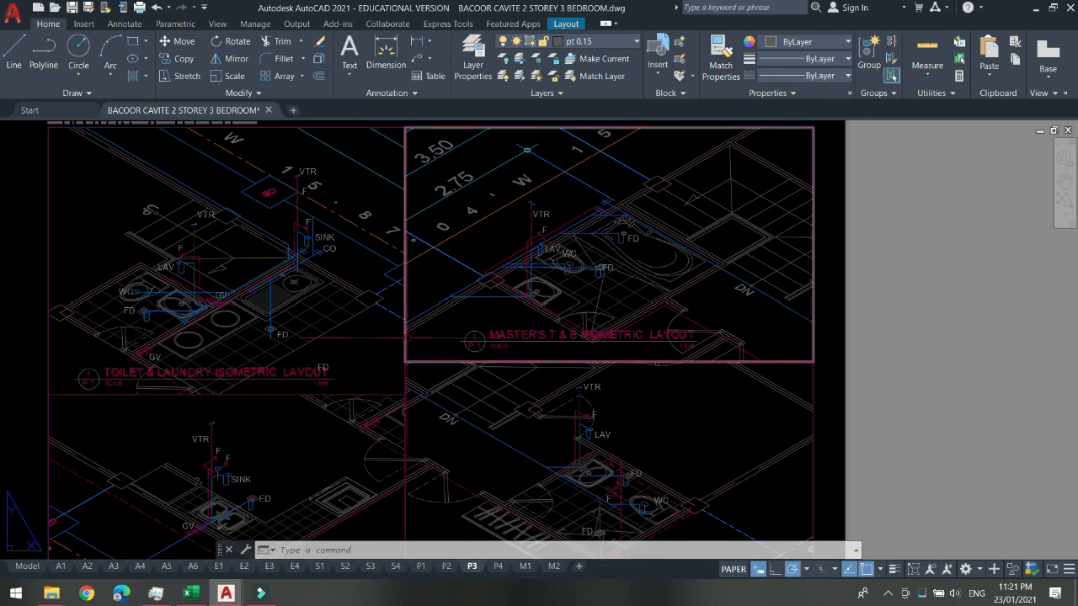
{"action": "left_click", "coordinate": [405, 337]}
{"action": "scroll", "coordinate": [505, 339], "scroll_direction": "down", "scroll_amount": 4}
{"action": "scroll", "coordinate": [457, 401], "scroll_direction": "up", "scroll_amount": 2}
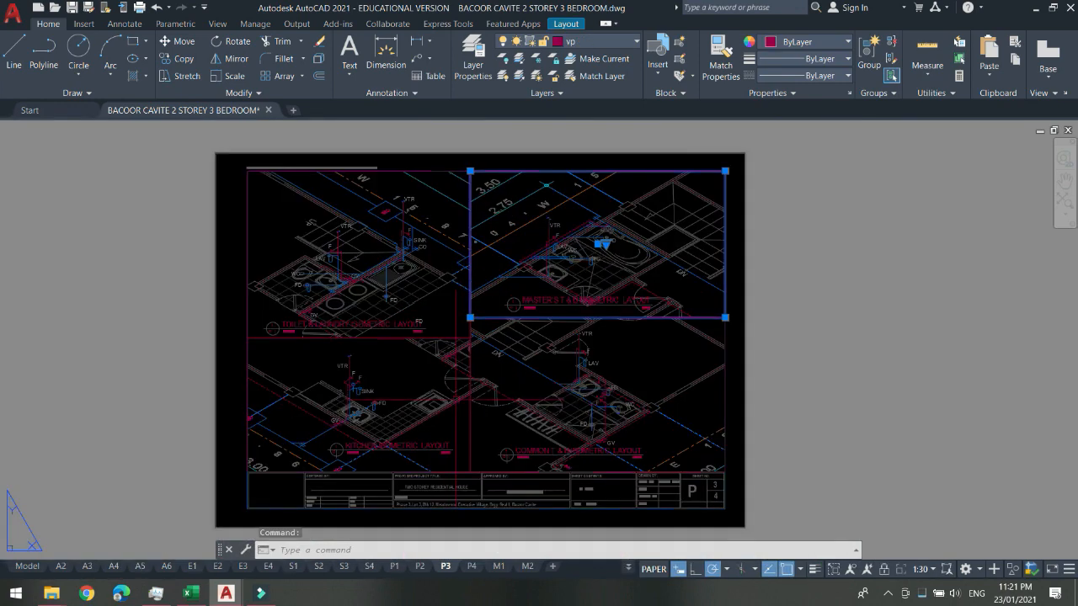
{"action": "key", "text": "Escape"}
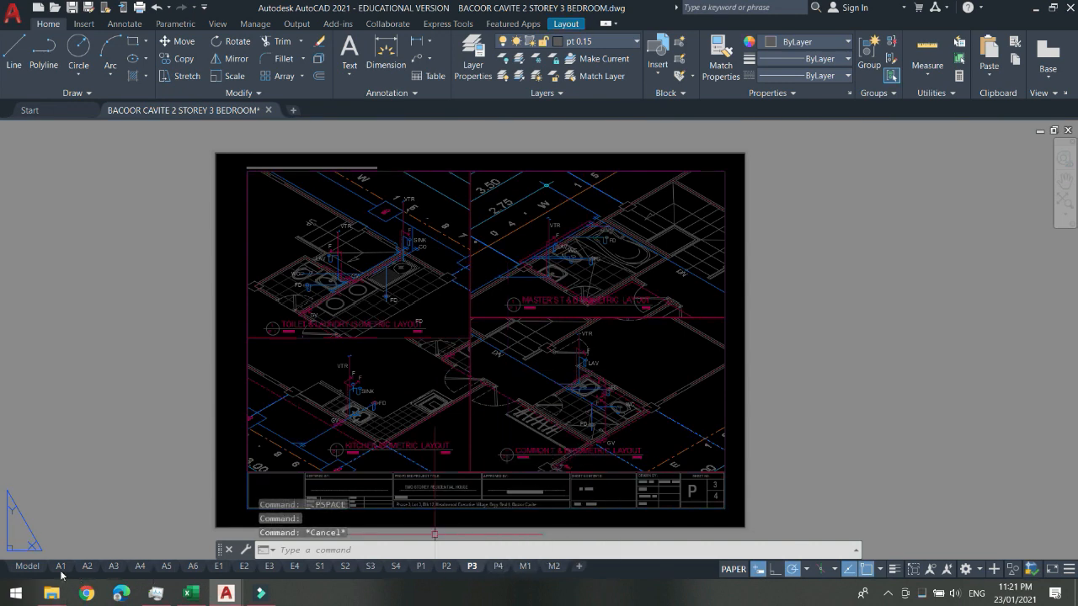
Review the A1, ARCHI and STRUCT rows in model space, and open sheet A2 with the floor plans.
{"action": "left_click", "coordinate": [28, 567]}
{"action": "scroll", "coordinate": [539, 320], "scroll_direction": "down", "scroll_amount": 8}
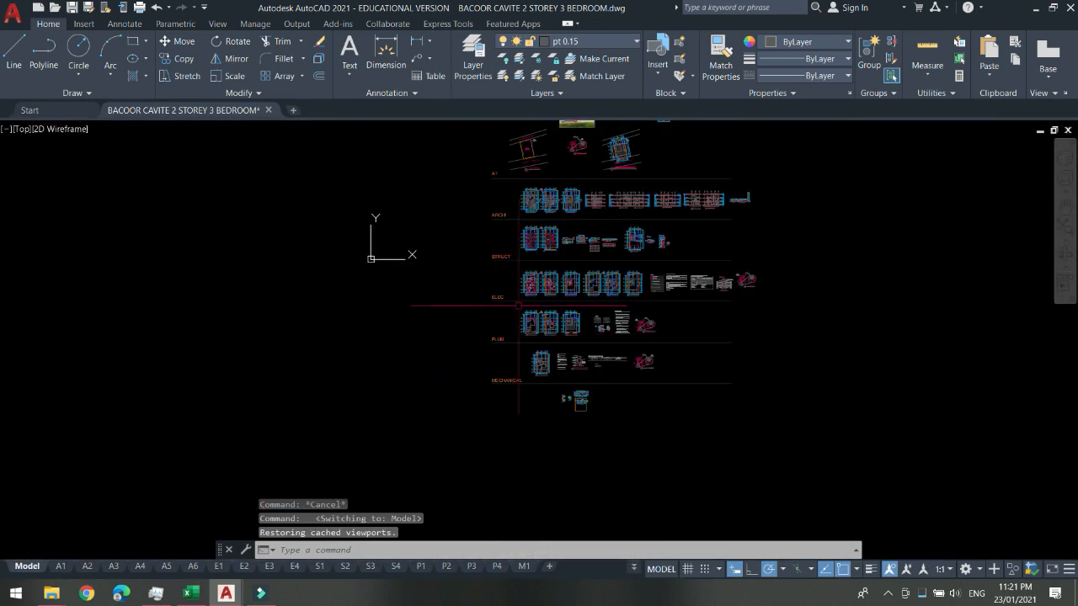
{"action": "scroll", "coordinate": [581, 231], "scroll_direction": "up", "scroll_amount": 2}
{"action": "middle_click_drag", "start_coordinate": [581, 232], "coordinate": [531, 344]}
{"action": "scroll", "coordinate": [548, 213], "scroll_direction": "up", "scroll_amount": 2}
{"action": "middle_click_drag", "start_coordinate": [547, 212], "coordinate": [508, 234]}
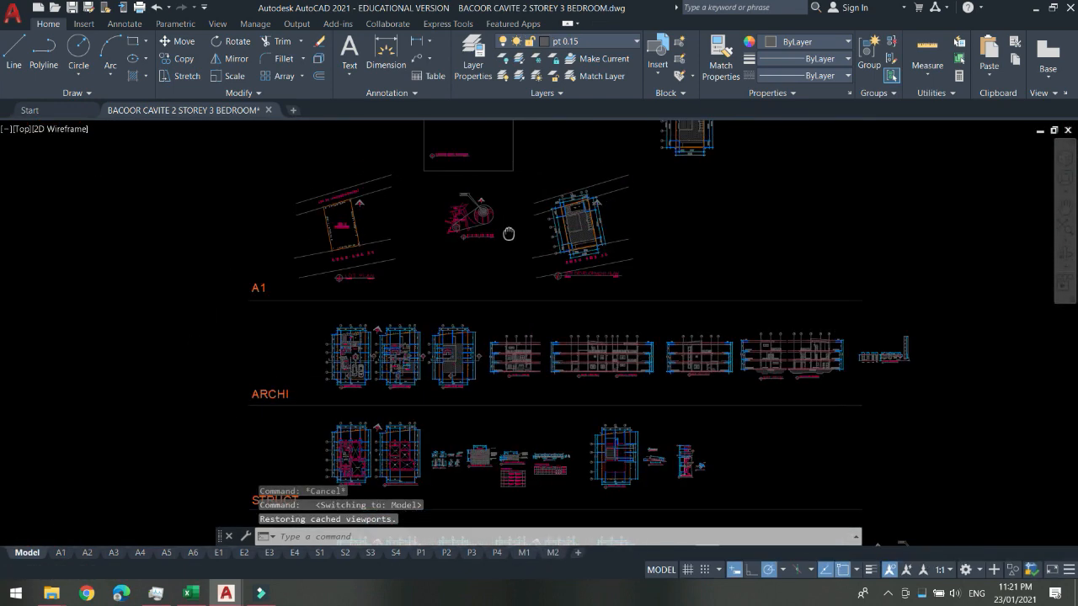
{"action": "left_click", "coordinate": [87, 553]}
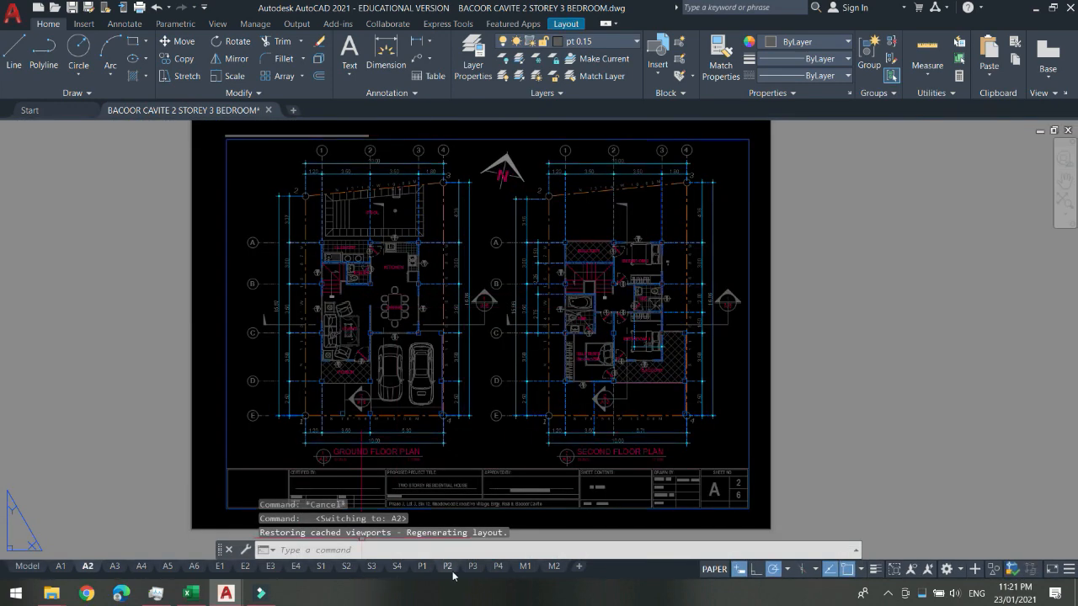
Open sheet S2 and preview its single-sheet plot with the monochrome.ctb plot style table.
{"action": "left_click", "coordinate": [346, 567]}
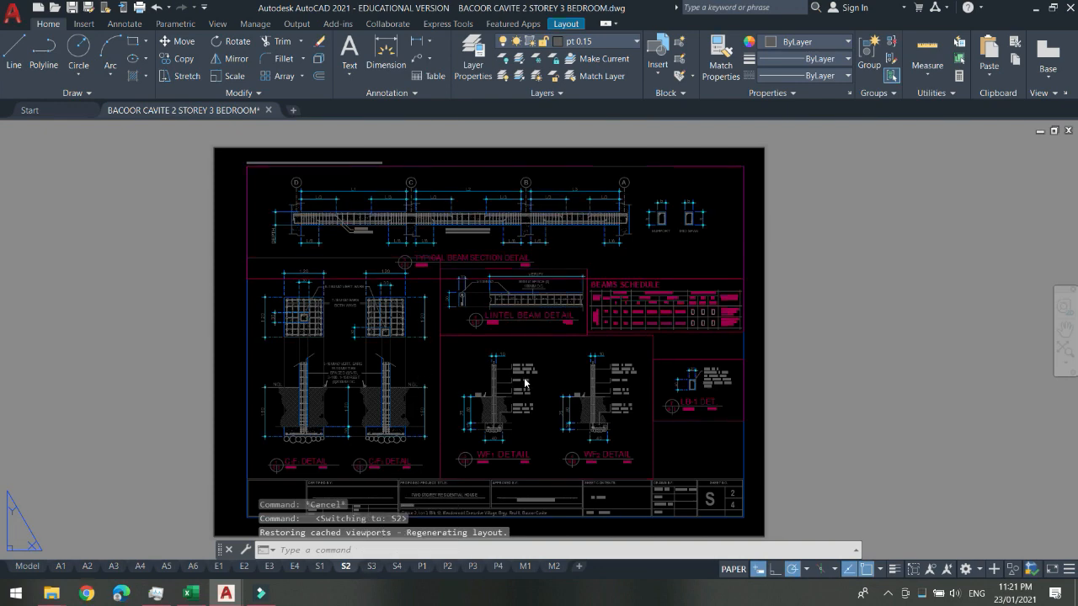
{"action": "left_click", "coordinate": [524, 382]}
{"action": "left_click", "coordinate": [511, 361]}
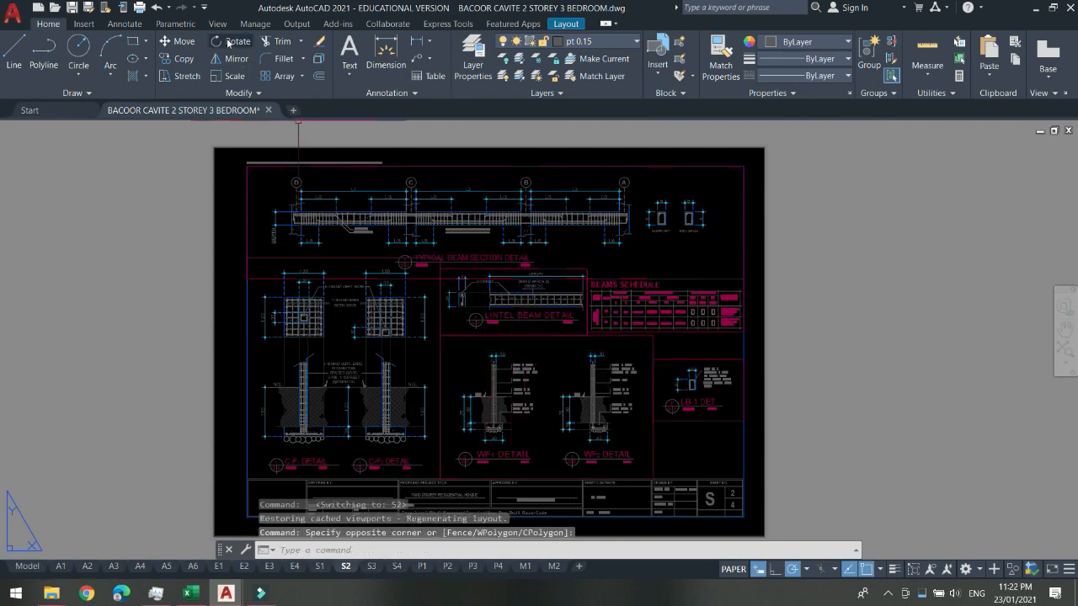
{"action": "left_click", "coordinate": [140, 7]}
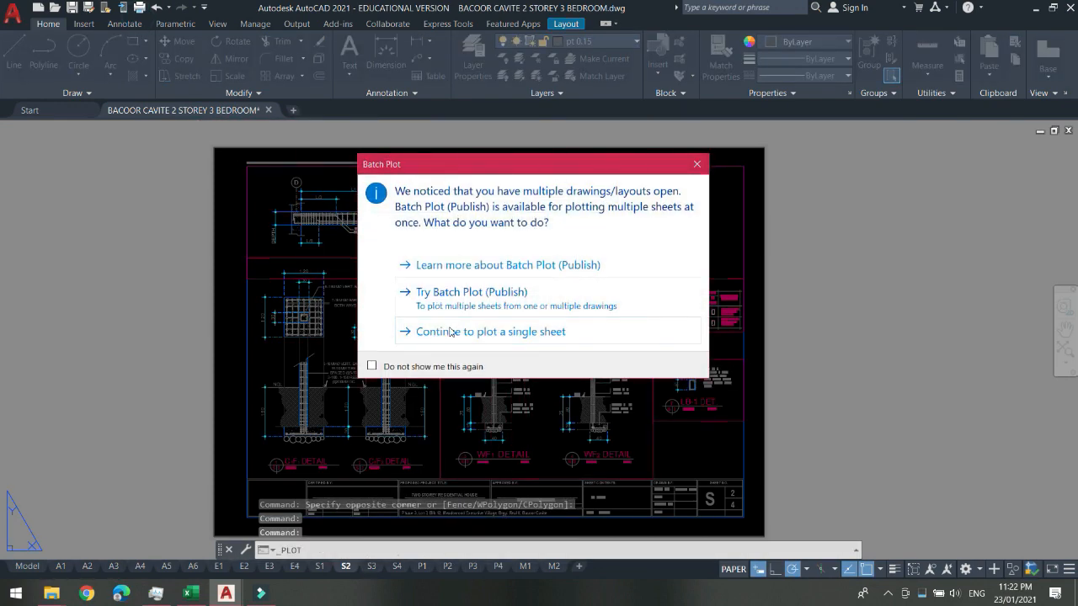
{"action": "left_click", "coordinate": [451, 331]}
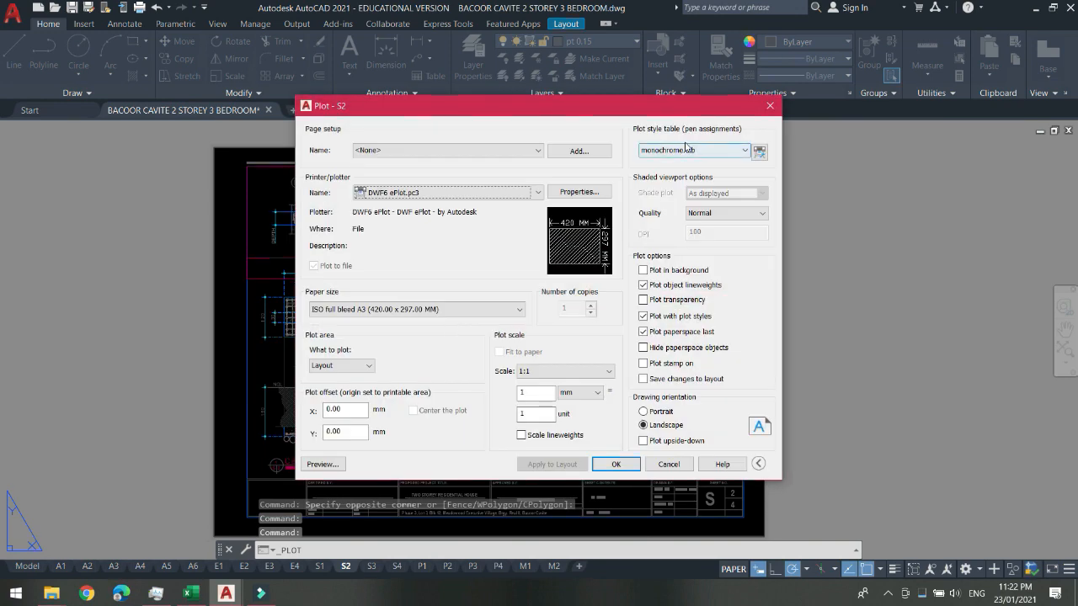
{"action": "left_click", "coordinate": [686, 146]}
{"action": "left_click", "coordinate": [690, 149]}
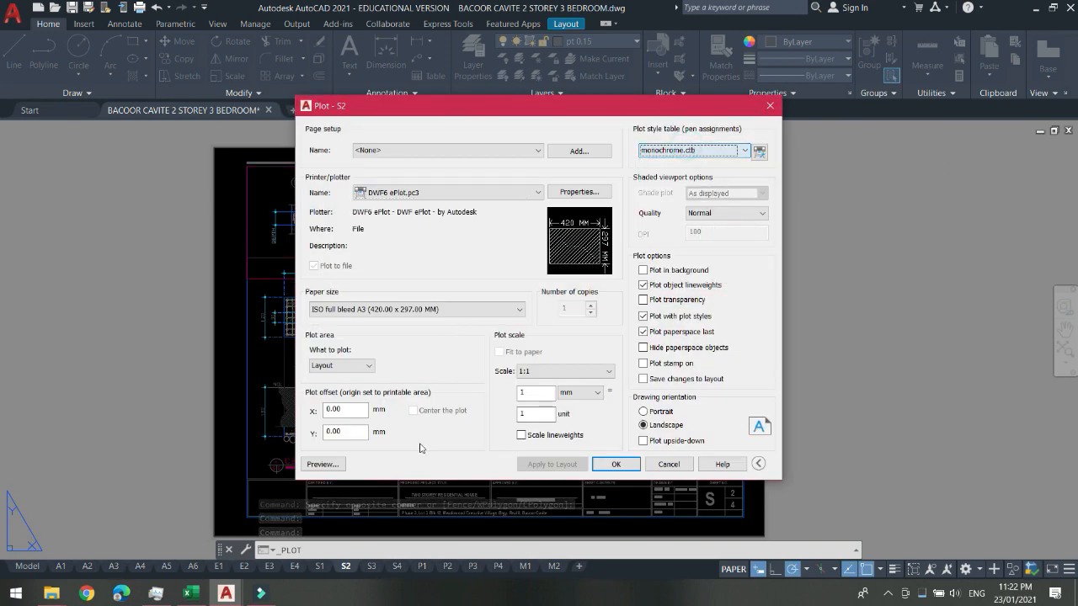
{"action": "left_click", "coordinate": [316, 464]}
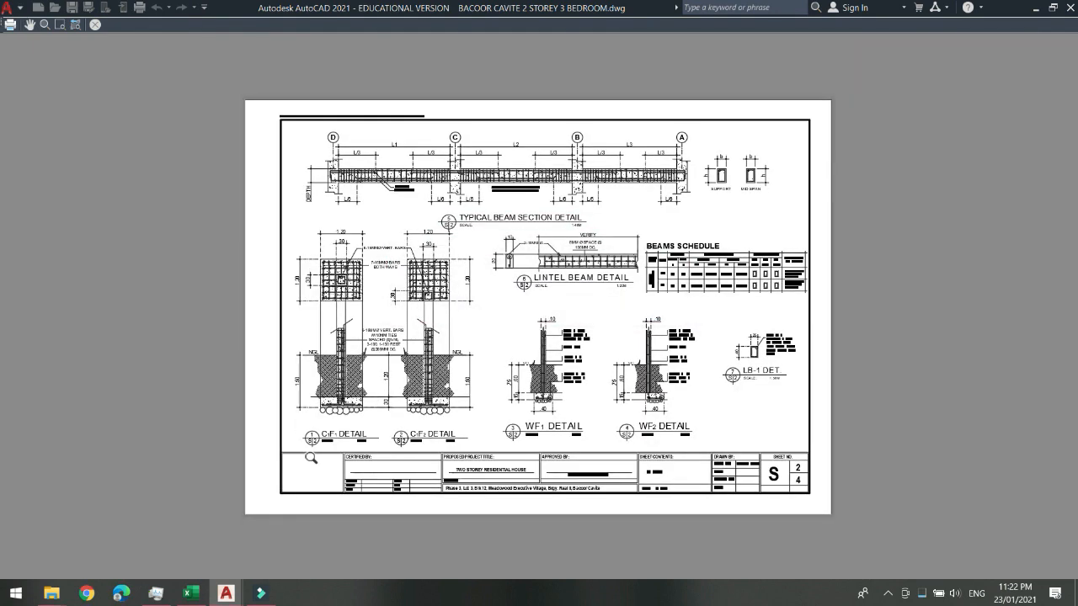
Inspect the beam, footing and schedule details in the S2 plot preview, and close the preview and plot setup without plotting.
{"action": "scroll", "coordinate": [522, 252], "scroll_direction": "up", "scroll_amount": 2}
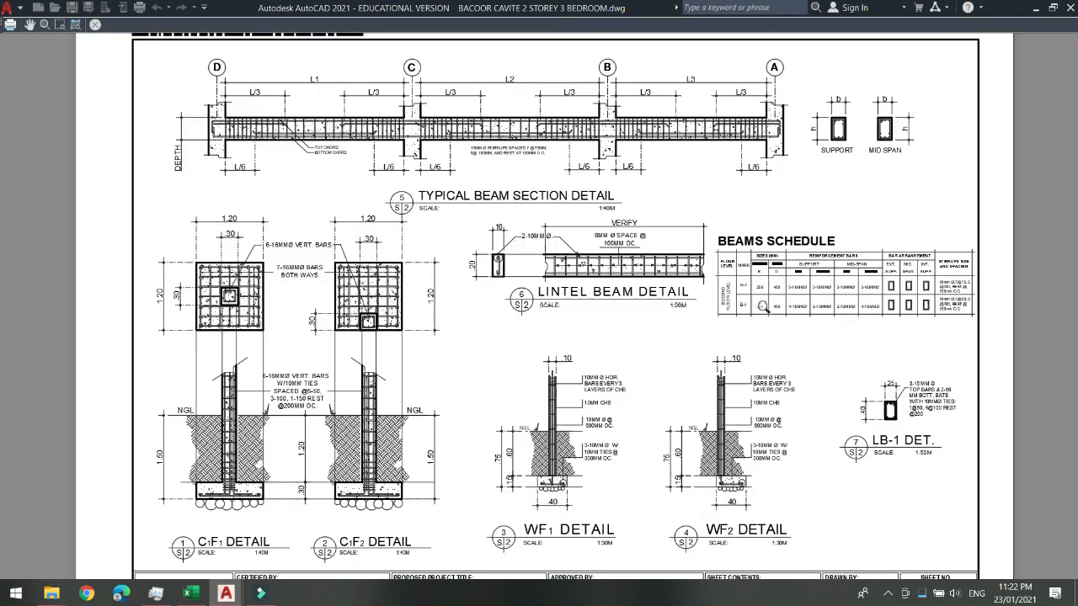
{"action": "middle_click_drag", "start_coordinate": [748, 290], "coordinate": [412, 240]}
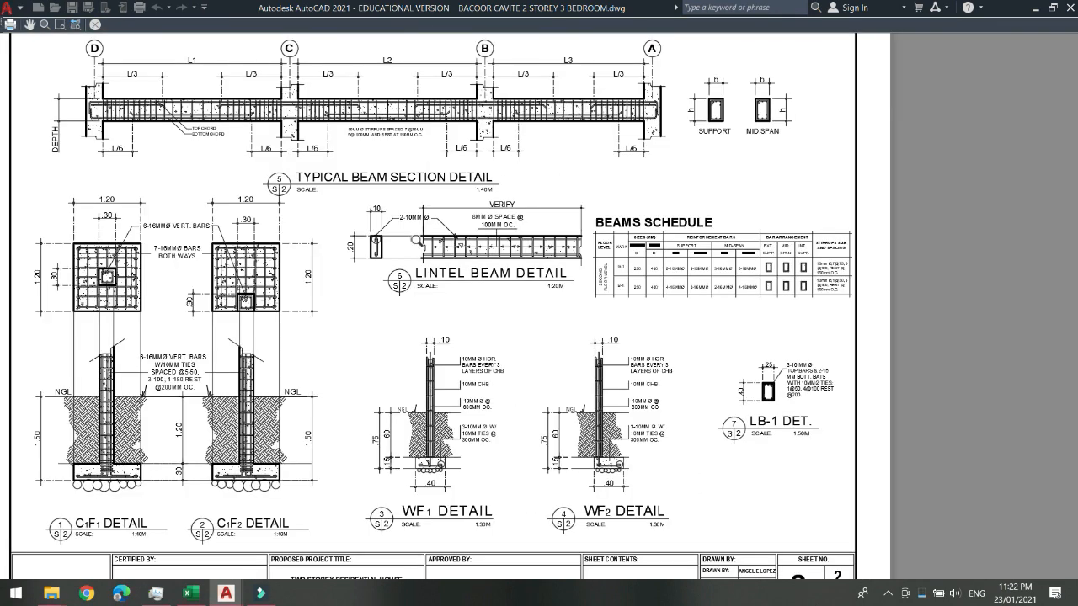
{"action": "scroll", "coordinate": [657, 282], "scroll_direction": "down", "scroll_amount": 2}
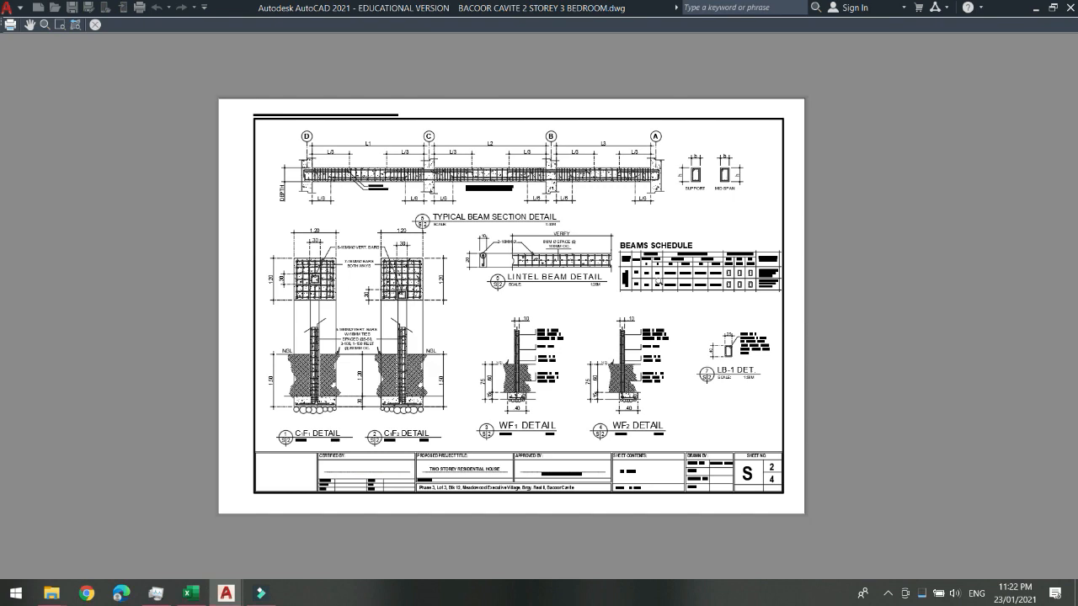
{"action": "left_click", "coordinate": [96, 24]}
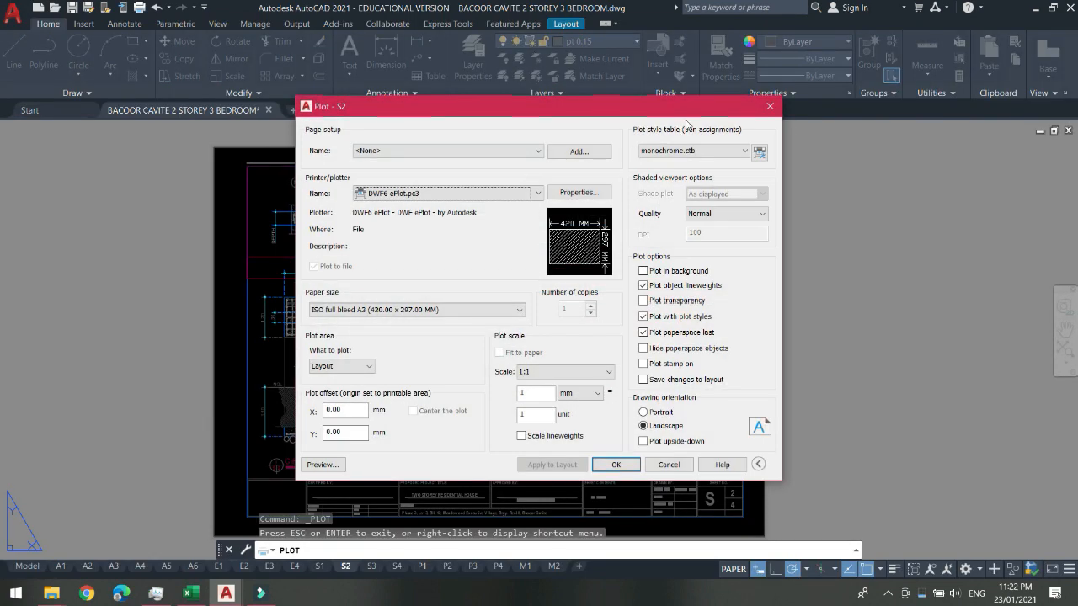
{"action": "left_click", "coordinate": [769, 107]}
Check the vp layer's Plot setting in the Layer Properties Manager, widening and narrowing the Plot column, and close the manager.
{"action": "left_click", "coordinate": [604, 46]}
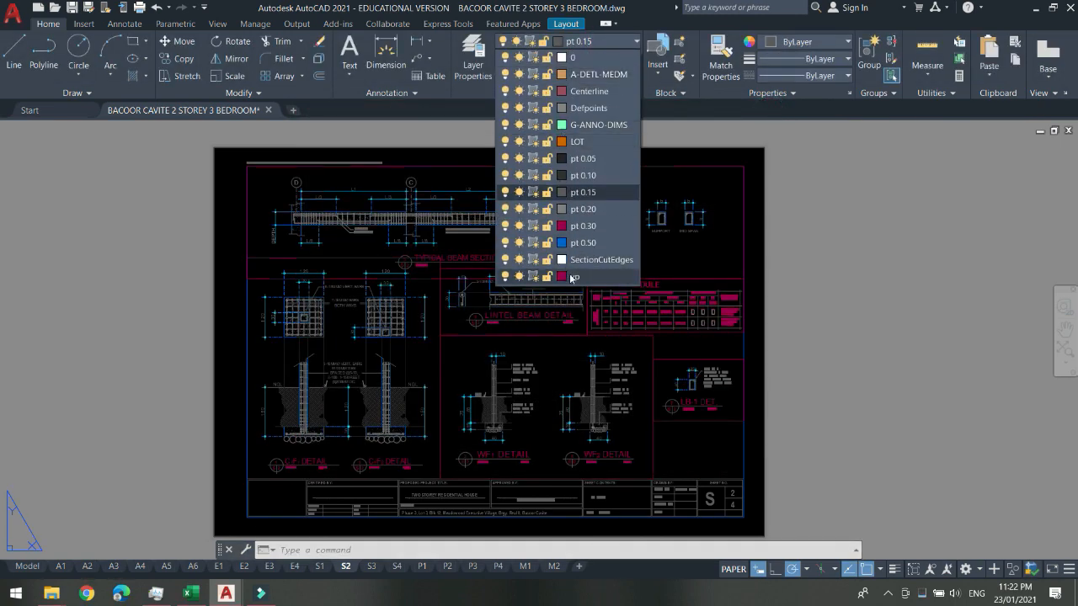
{"action": "left_click", "coordinate": [475, 63]}
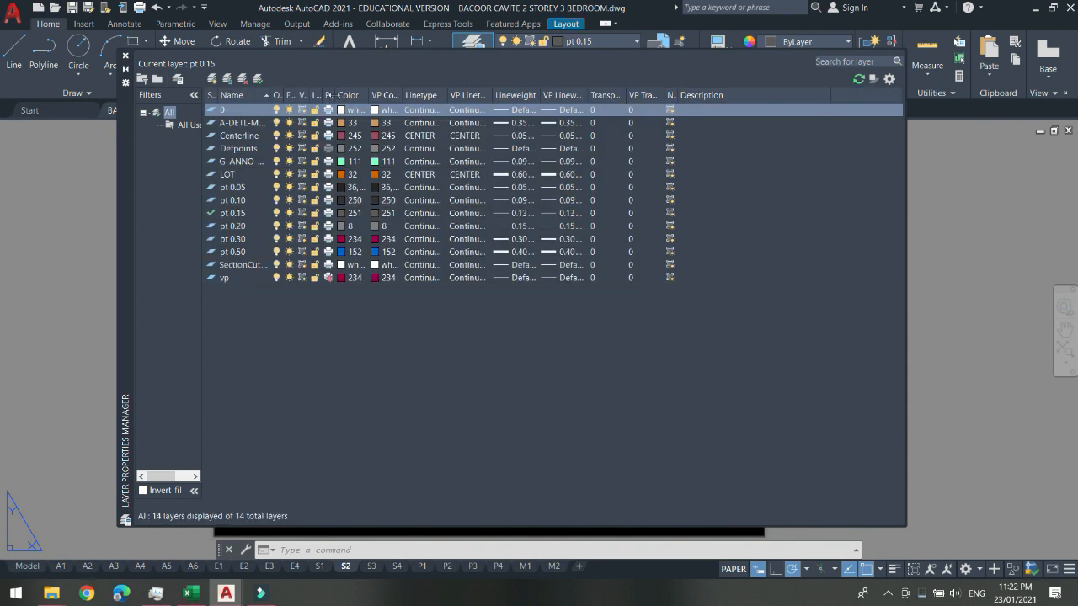
{"action": "left_click_drag", "start_coordinate": [335, 94], "coordinate": [392, 97]}
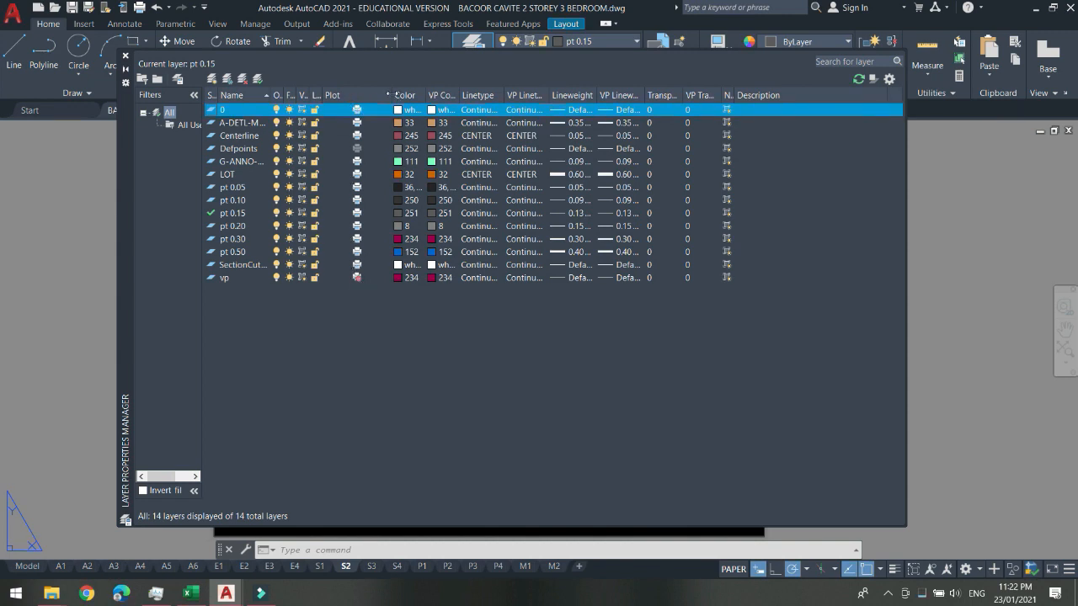
{"action": "left_click_drag", "start_coordinate": [389, 94], "coordinate": [341, 95]}
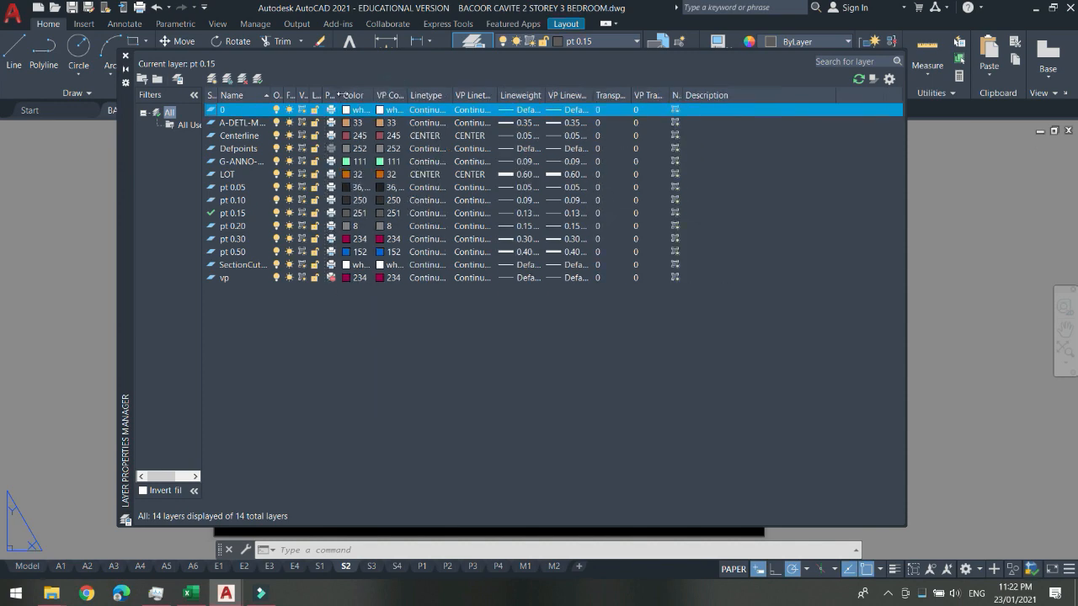
{"action": "left_click", "coordinate": [125, 57]}
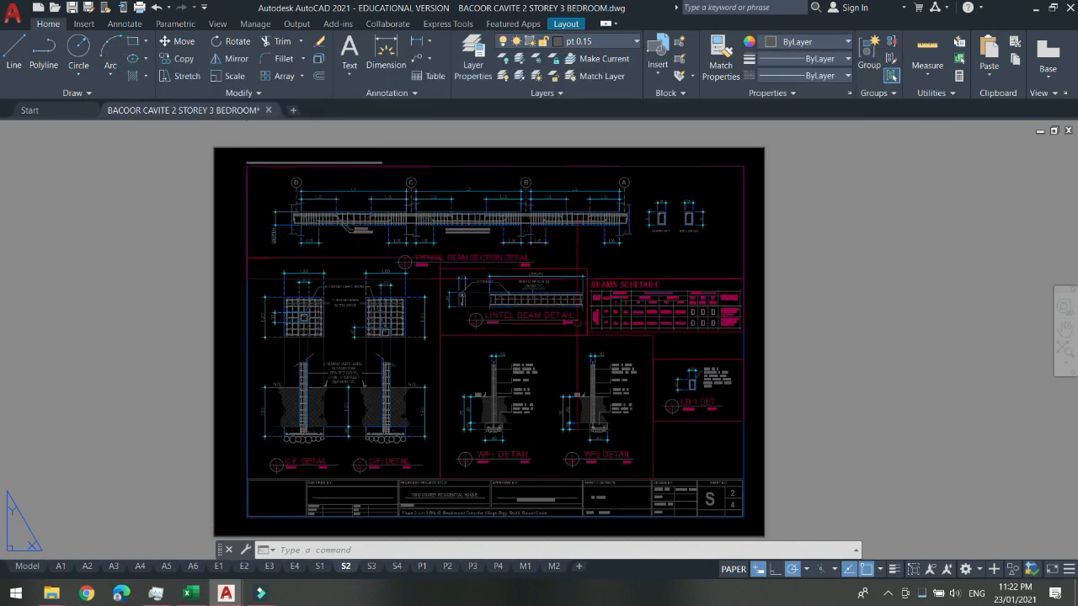
{"action": "scroll", "coordinate": [524, 329], "scroll_direction": "up", "scroll_amount": 2}
{"action": "scroll", "coordinate": [389, 322], "scroll_direction": "down", "scroll_amount": 3}
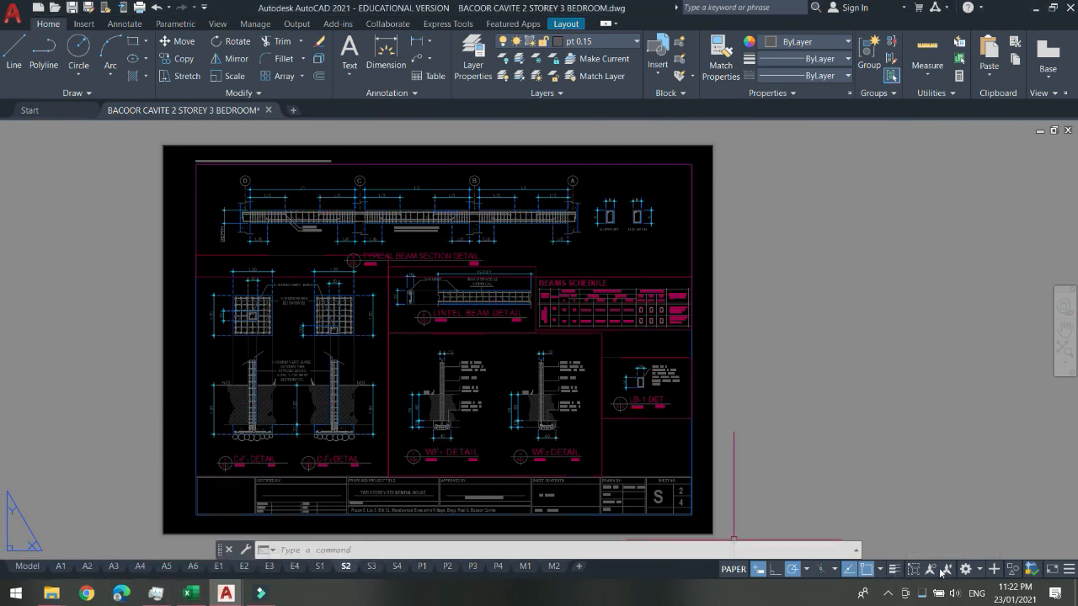
{"action": "left_click", "coordinate": [967, 570]}
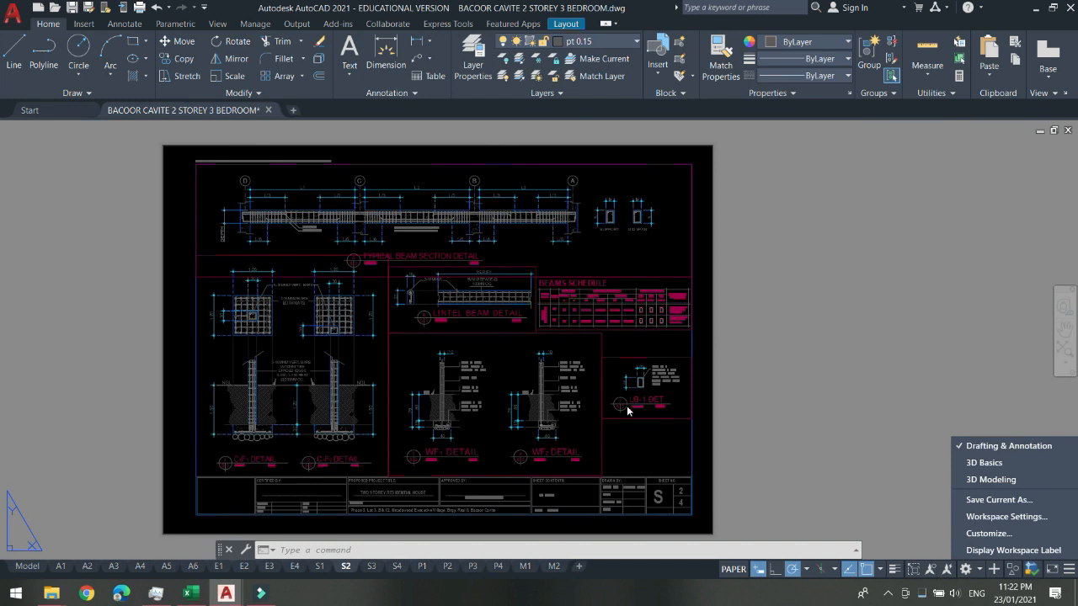
{"action": "left_click", "coordinate": [619, 371]}
{"action": "left_click", "coordinate": [619, 372]}
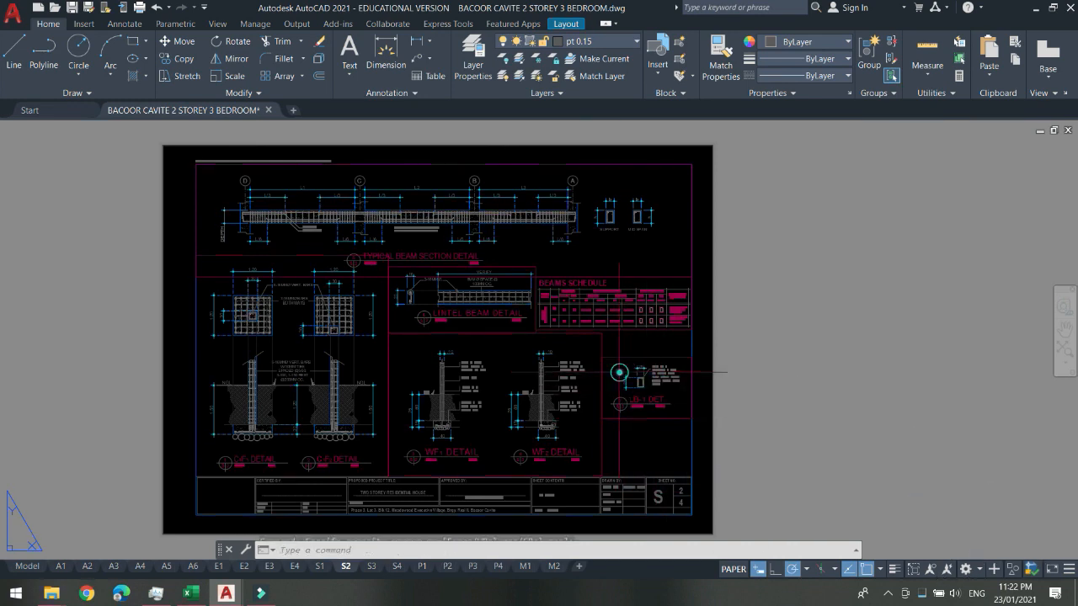
Check the LB-1 detail viewport's scale list on S2, try zooming inside the unlocked viewport, and undo the zoom.
{"action": "double_click", "coordinate": [619, 373]}
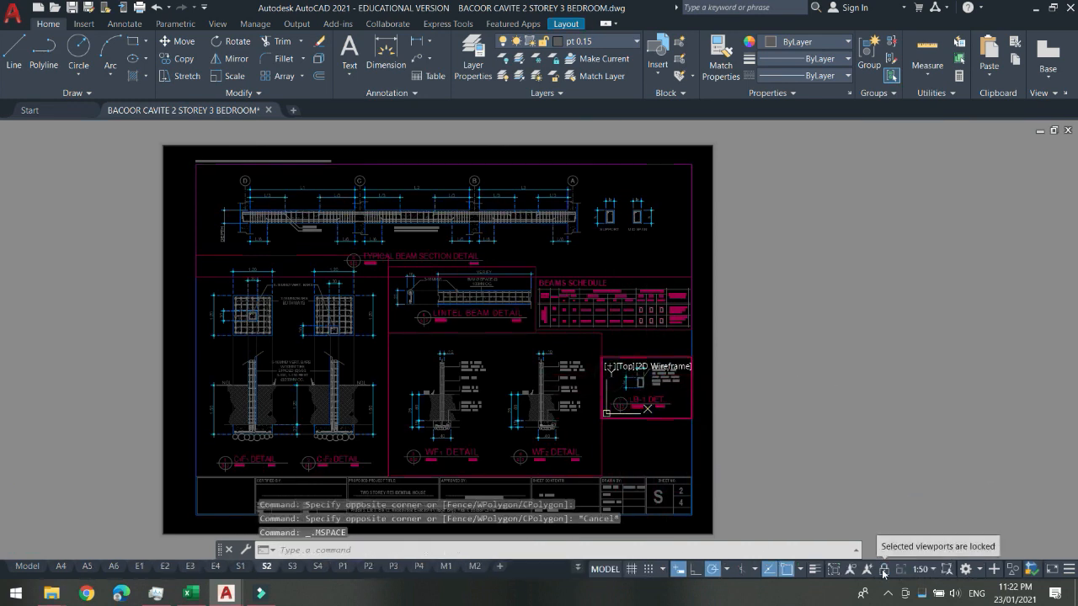
{"action": "left_click", "coordinate": [925, 569]}
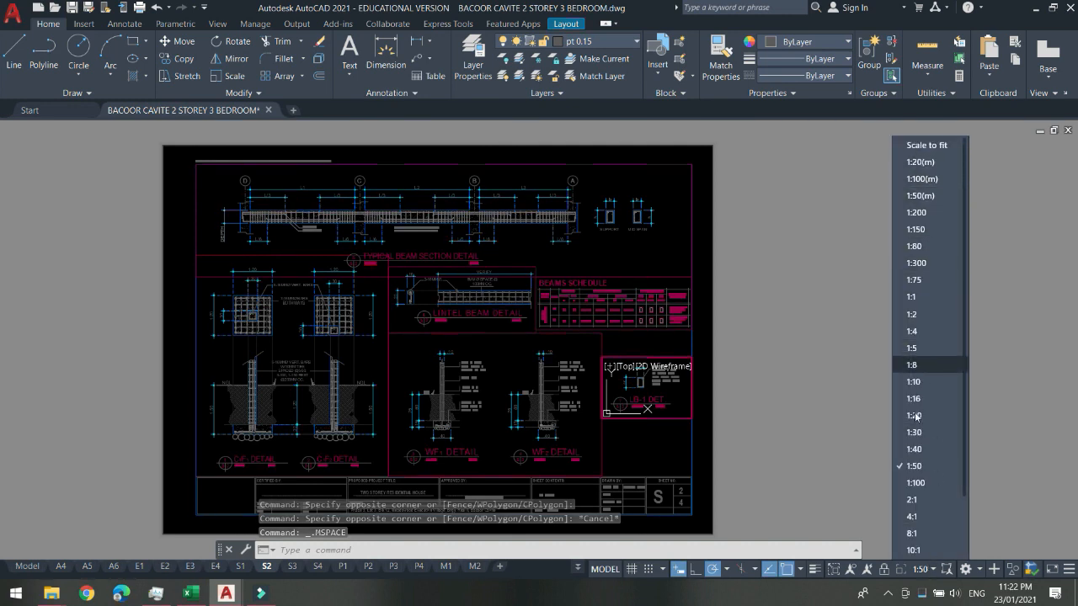
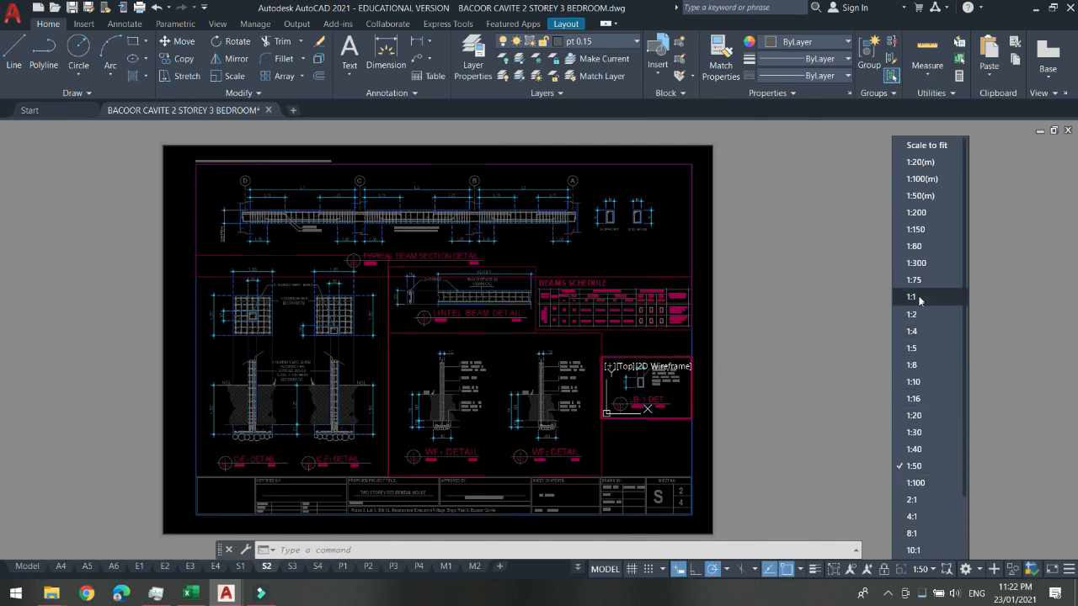
{"action": "left_click", "coordinate": [885, 572]}
{"action": "scroll", "coordinate": [667, 390], "scroll_direction": "up", "scroll_amount": 5}
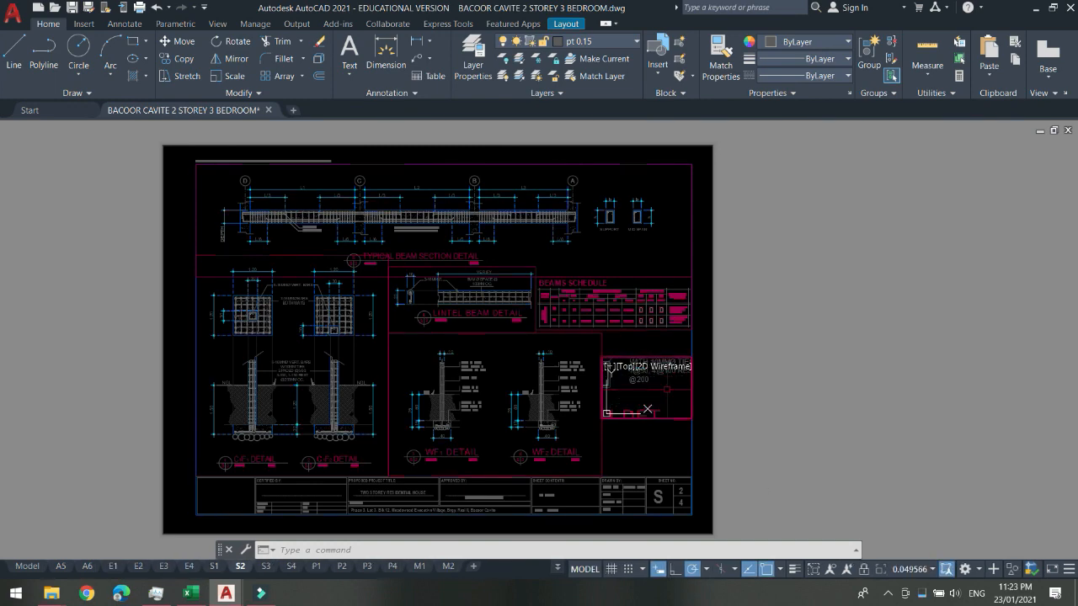
{"action": "double_click", "coordinate": [737, 448]}
{"action": "key", "text": "ctrl+z"}
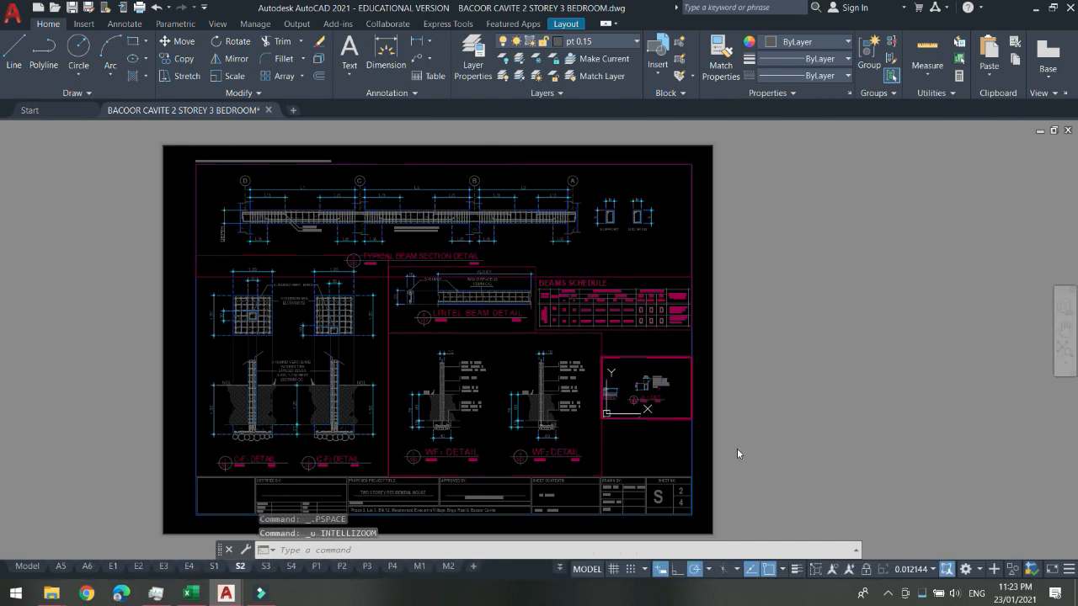
{"action": "key", "text": "ctrl+z"}
{"action": "double_click", "coordinate": [717, 439]}
Inspect the LB-1 detail's title and scale label on sheet S2 in paper space.
{"action": "scroll", "coordinate": [717, 439], "scroll_direction": "up", "scroll_amount": 3}
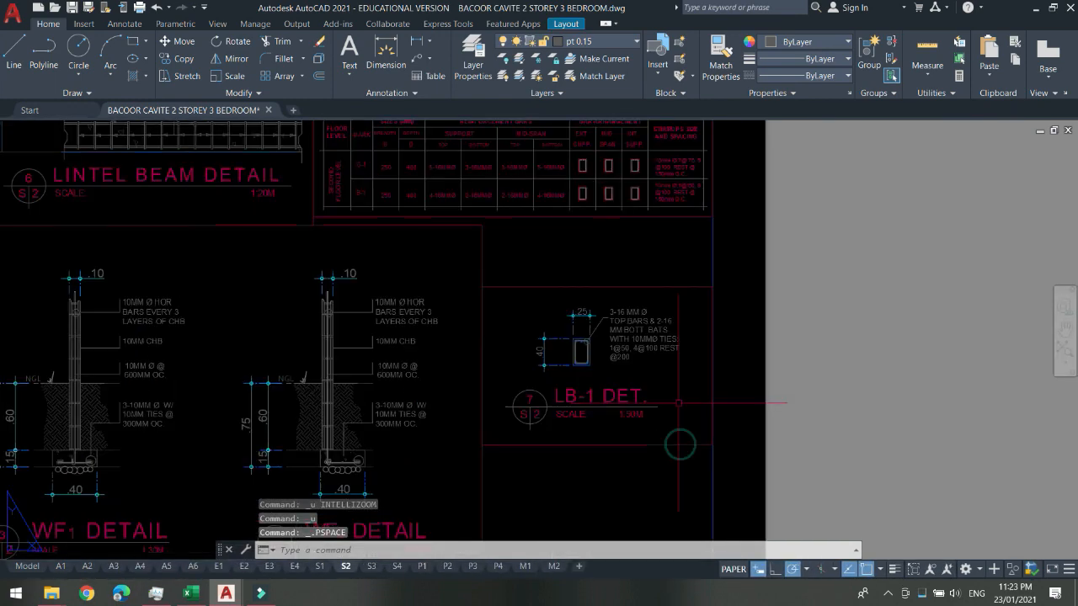
{"action": "scroll", "coordinate": [631, 411], "scroll_direction": "up", "scroll_amount": 2}
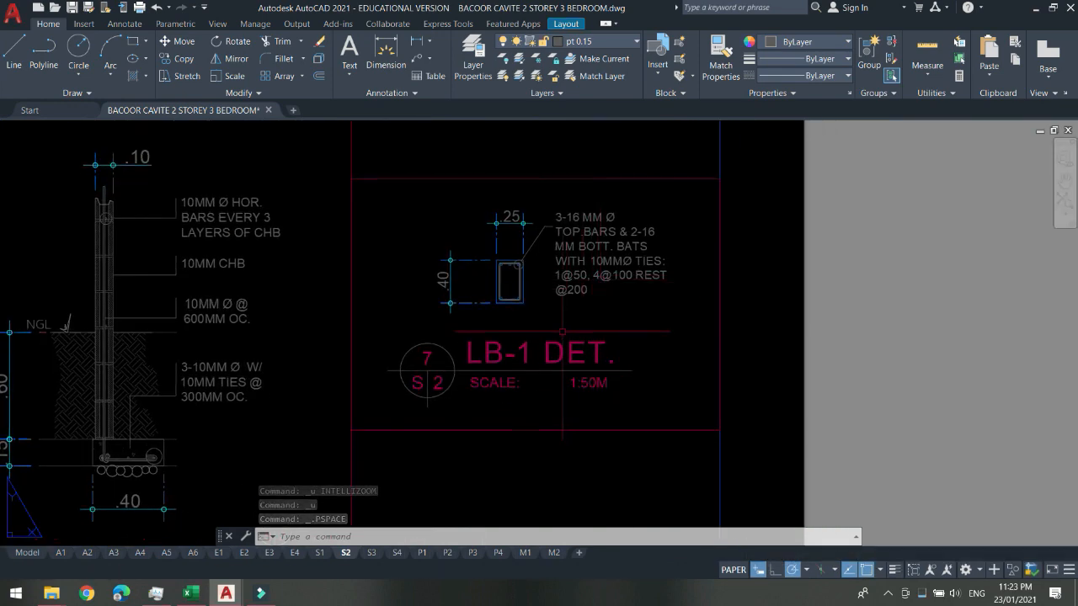
{"action": "scroll", "coordinate": [563, 331], "scroll_direction": "down", "scroll_amount": 2}
{"action": "scroll", "coordinate": [563, 331], "scroll_direction": "up", "scroll_amount": 2}
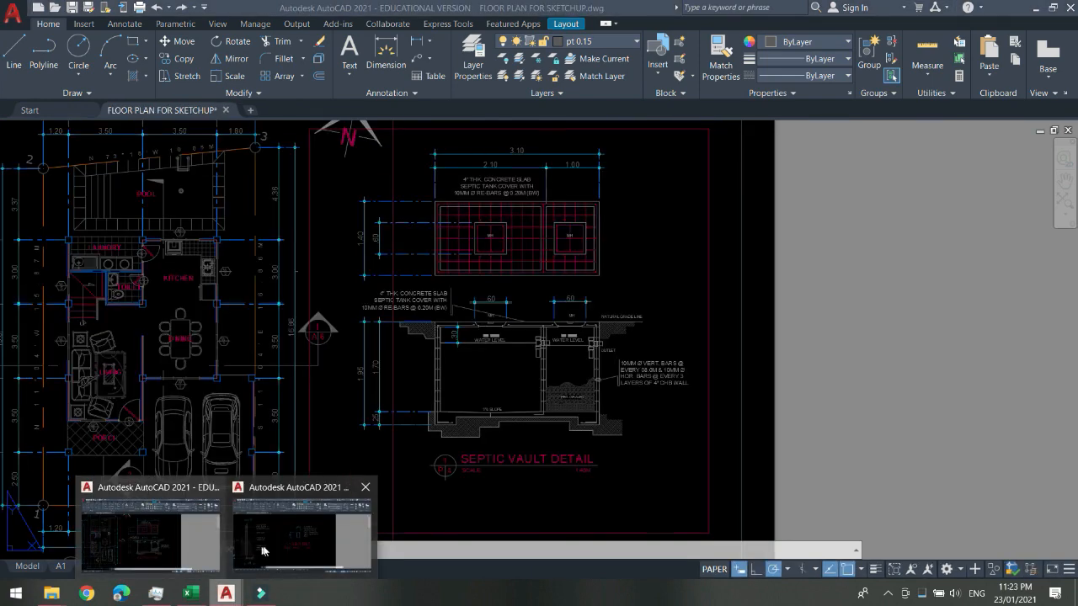
{"action": "scroll", "coordinate": [477, 415], "scroll_direction": "down", "scroll_amount": 6}
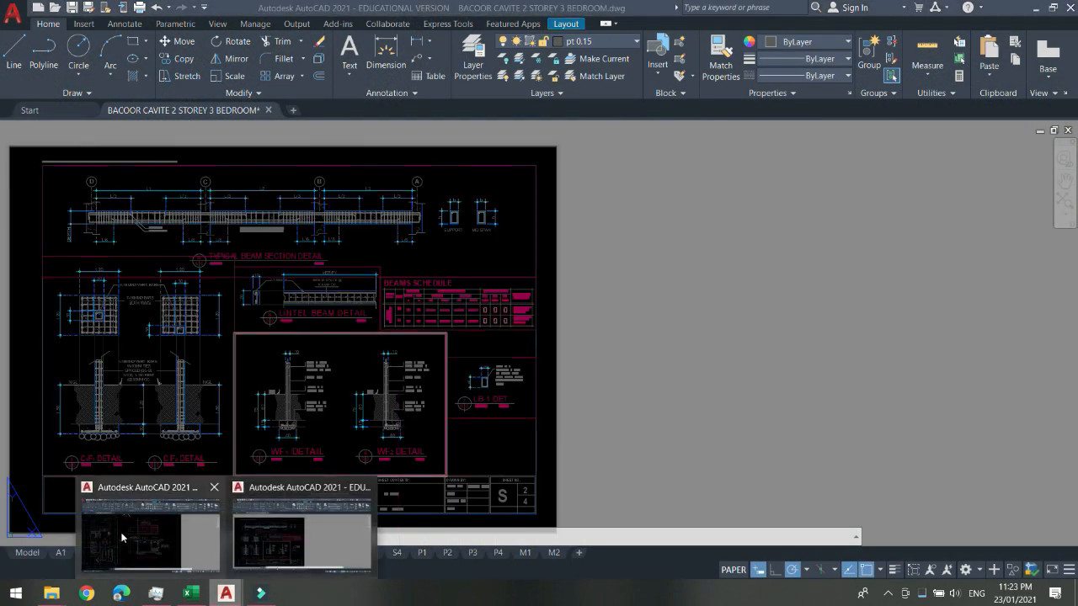
Switch to the FLOOR PLAN FOR SKETCHUP drawing and open its model space at the septic vault and catch basin details.
{"action": "left_click", "coordinate": [126, 536]}
{"action": "left_click", "coordinate": [28, 567]}
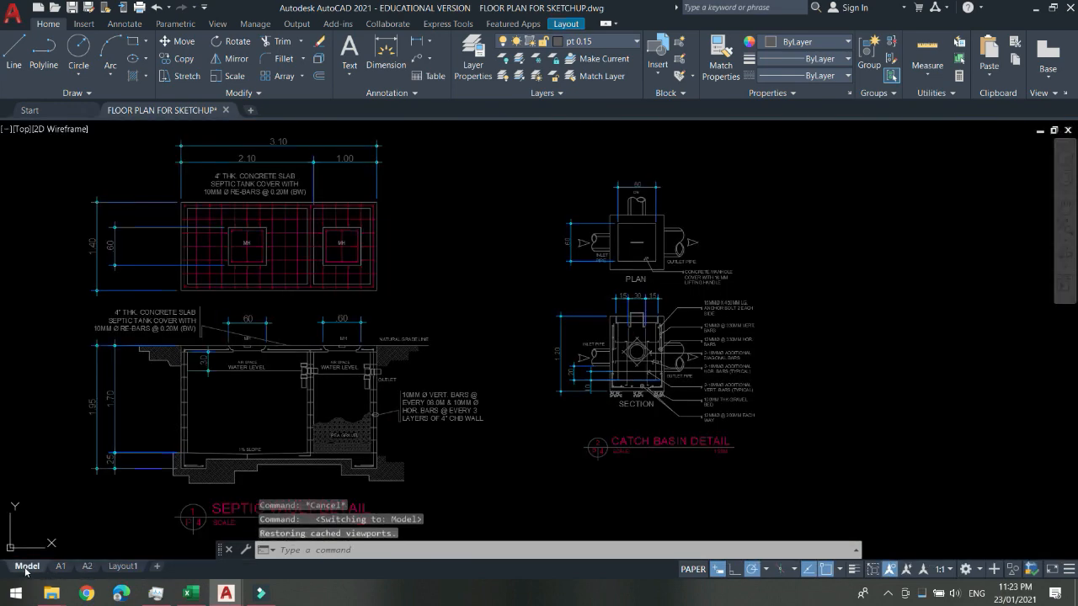
{"action": "scroll", "coordinate": [626, 467], "scroll_direction": "down", "scroll_amount": 3}
{"action": "scroll", "coordinate": [626, 468], "scroll_direction": "up", "scroll_amount": 5}
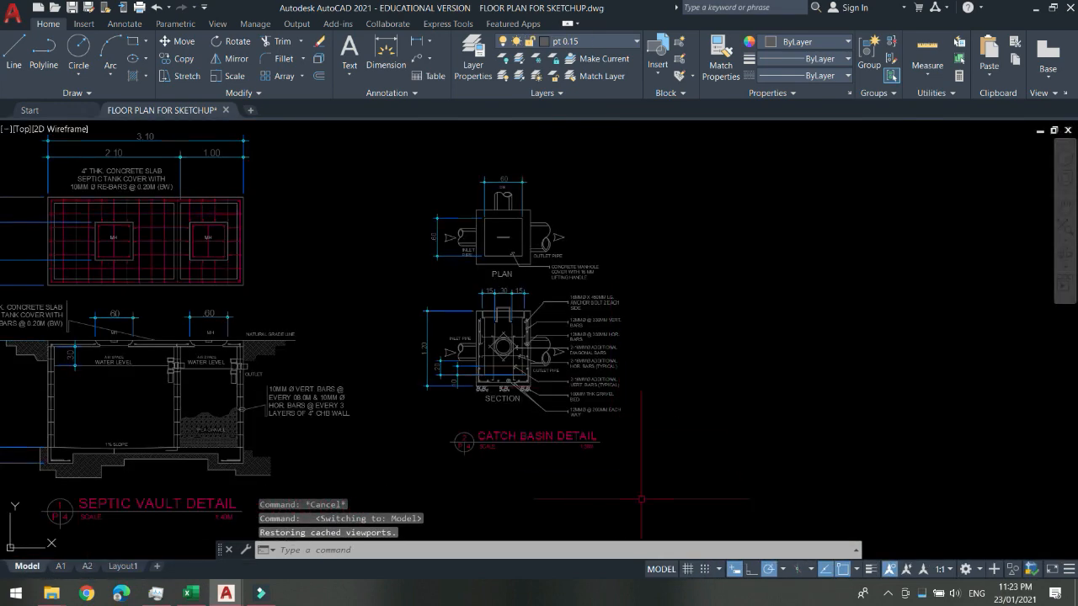
{"action": "scroll", "coordinate": [632, 468], "scroll_direction": "up", "scroll_amount": 4}
{"action": "scroll", "coordinate": [649, 473], "scroll_direction": "down", "scroll_amount": 3}
Copy the complete catch basin detail with its title into the empty space to the right of the original.
{"action": "left_click", "coordinate": [703, 478]}
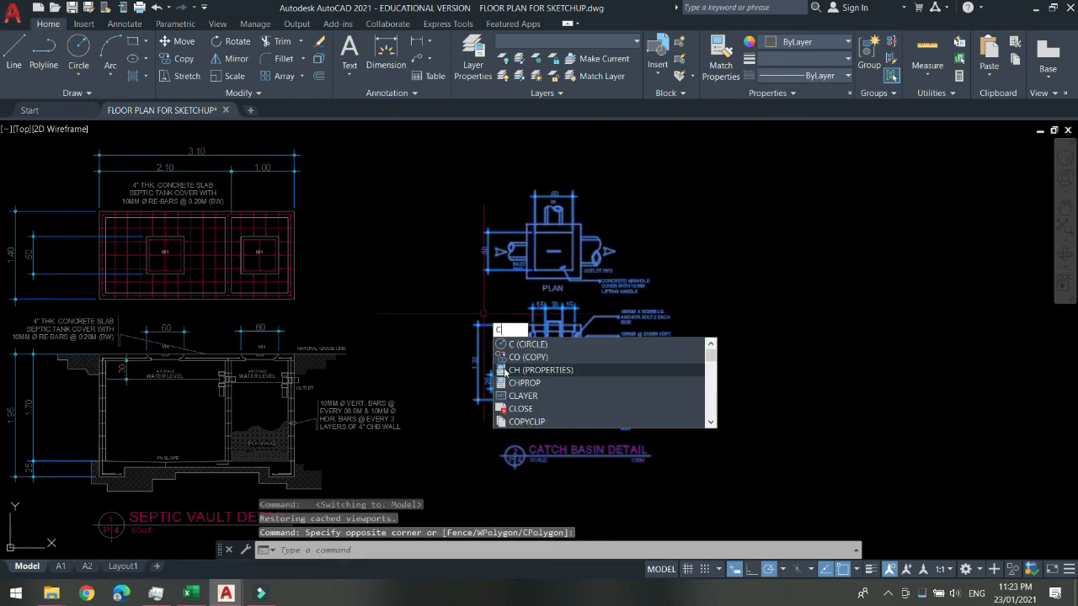
{"action": "key", "text": "space"}
{"action": "left_click", "coordinate": [550, 380]}
{"action": "scroll", "coordinate": [383, 323], "scroll_direction": "down", "scroll_amount": 5}
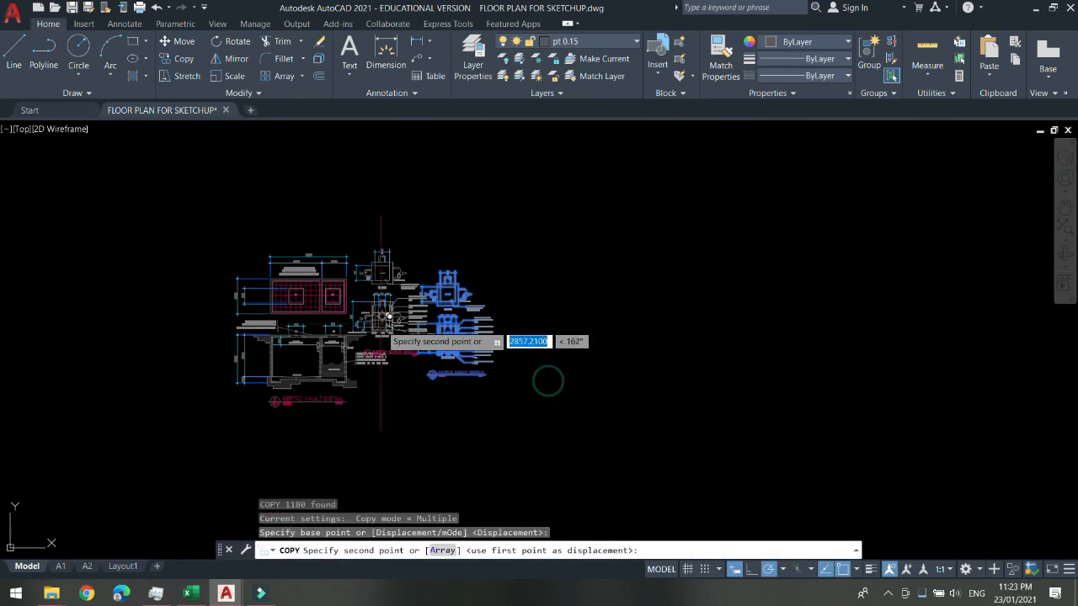
{"action": "scroll", "coordinate": [576, 343], "scroll_direction": "up", "scroll_amount": 5}
{"action": "left_click", "coordinate": [574, 342]}
{"action": "scroll", "coordinate": [640, 403], "scroll_direction": "up", "scroll_amount": 3}
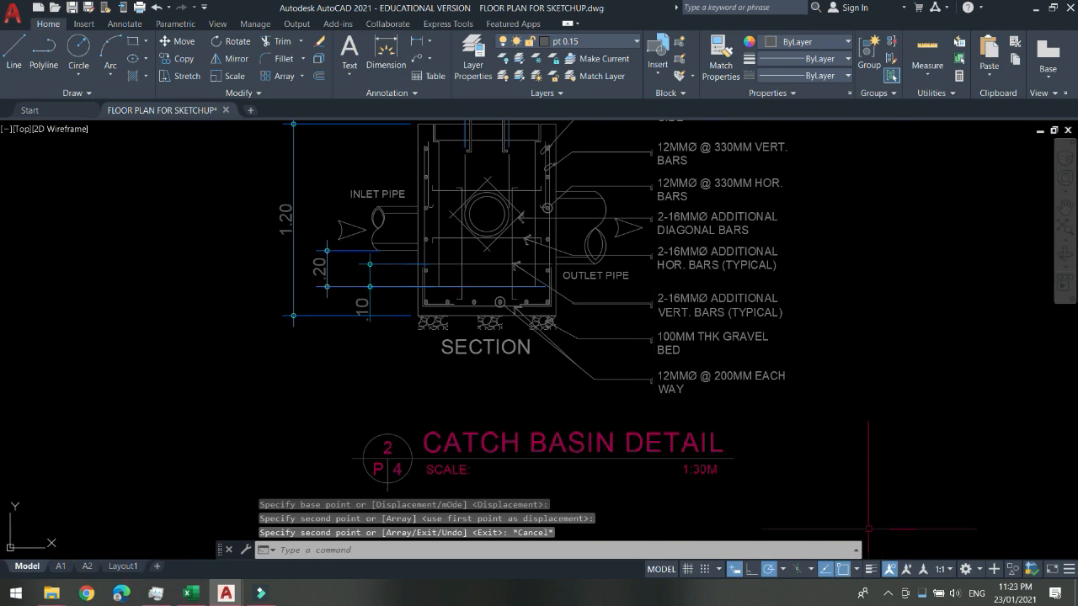
{"action": "key", "text": "Escape"}
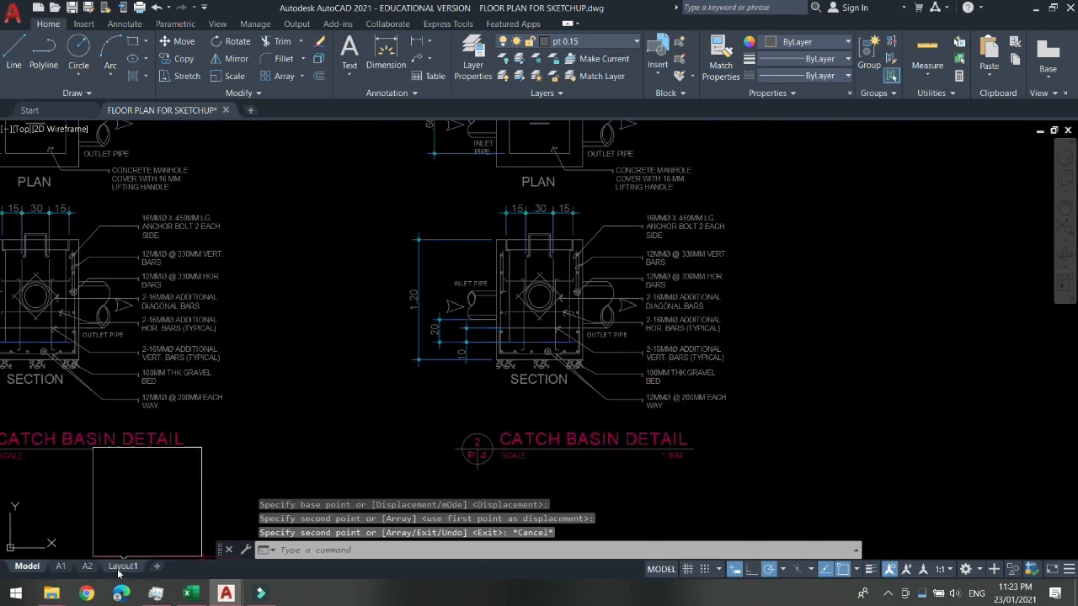
On sheet A2, stretch the septic vault viewport to the right, past the sheet edge, until it reaches the copied catch basin detail.
{"action": "left_click", "coordinate": [91, 569]}
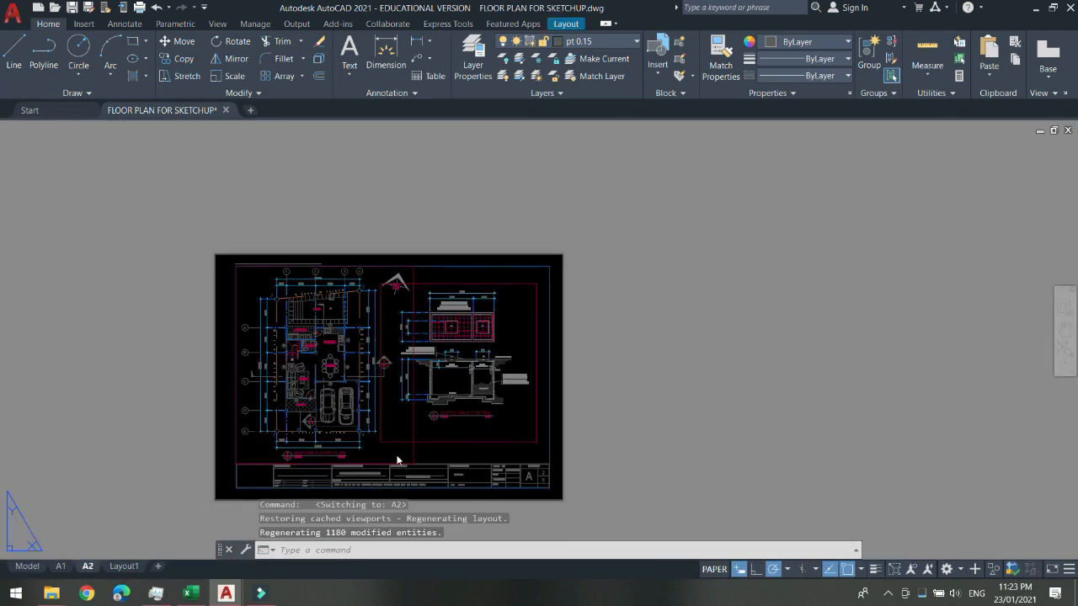
{"action": "scroll", "coordinate": [397, 460], "scroll_direction": "up", "scroll_amount": 2}
{"action": "left_click", "coordinate": [451, 450]}
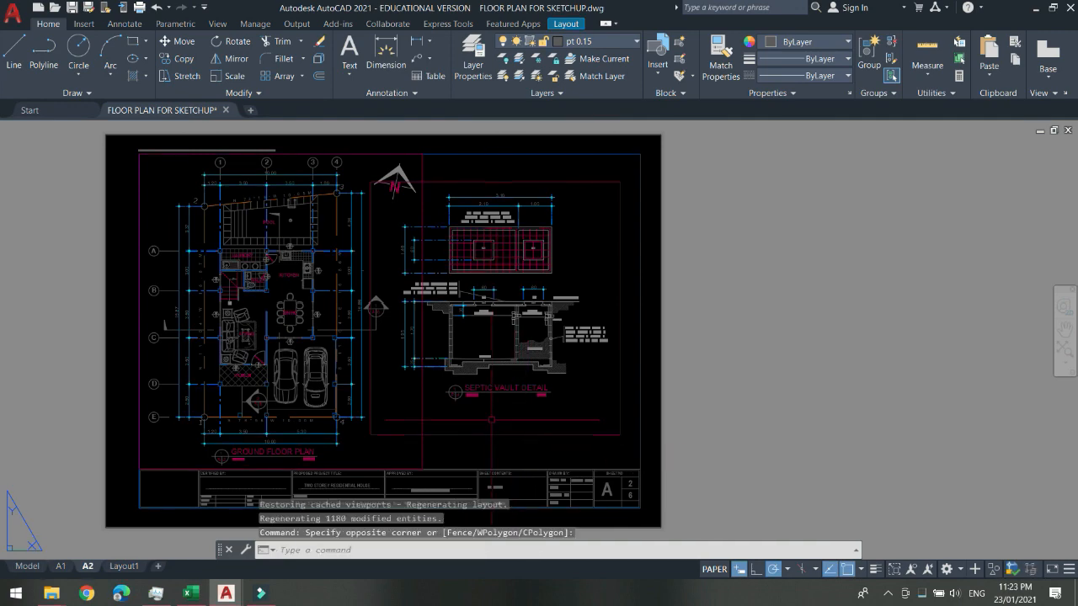
{"action": "left_click", "coordinate": [473, 446]}
{"action": "left_click", "coordinate": [465, 432]}
{"action": "scroll", "coordinate": [519, 410], "scroll_direction": "down", "scroll_amount": 2}
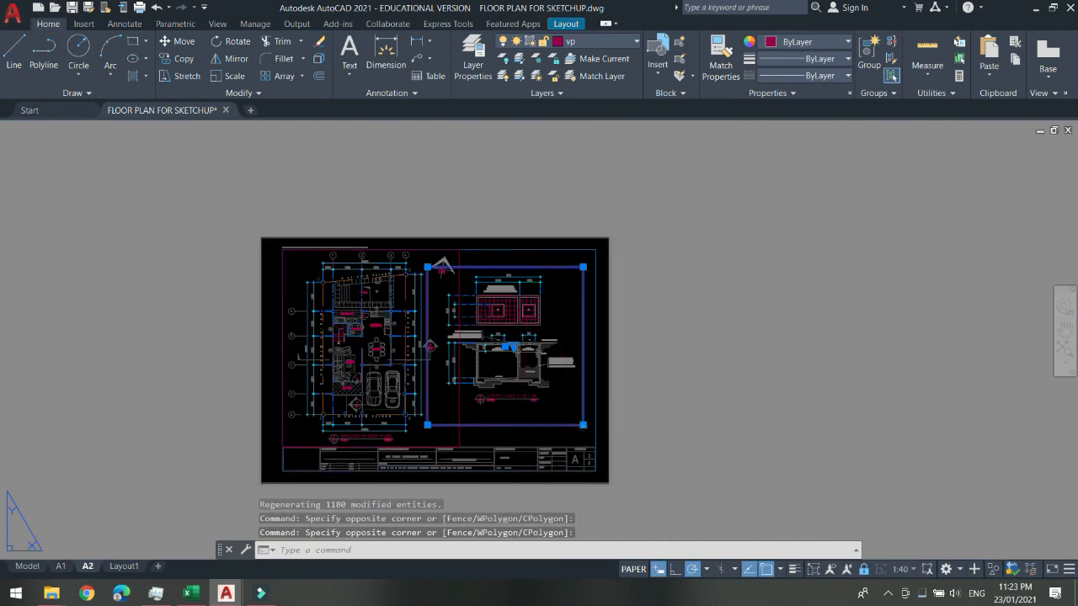
{"action": "left_click", "coordinate": [583, 425]}
{"action": "left_click", "coordinate": [744, 424]}
Stretch the viewport's left and right edges so it frames only the copied catch basin detail beside the sheet.
{"action": "scroll", "coordinate": [685, 375], "scroll_direction": "up", "scroll_amount": 2}
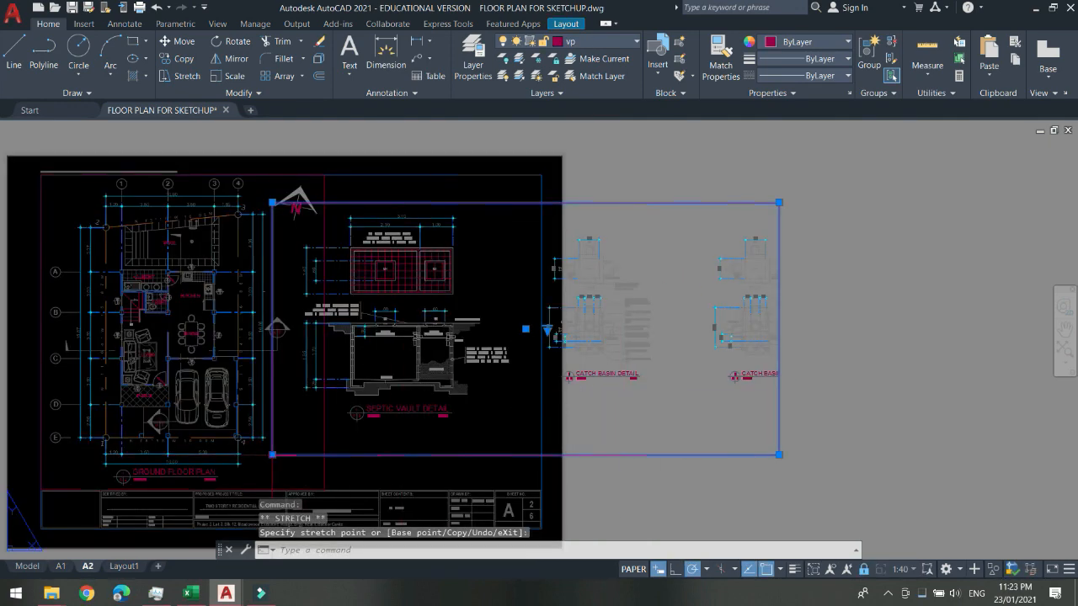
{"action": "left_click", "coordinate": [663, 414]}
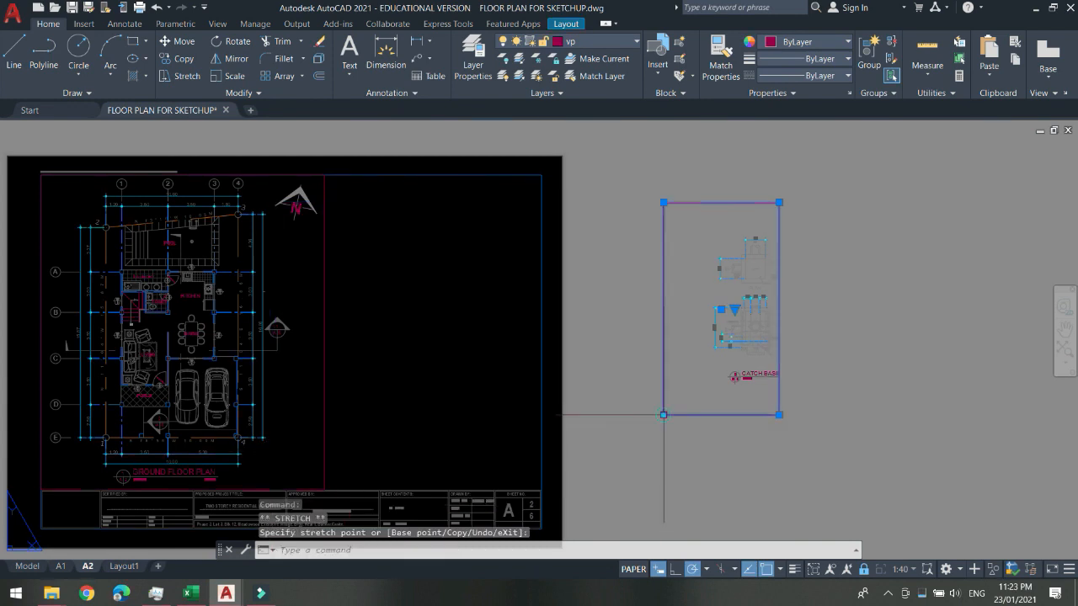
{"action": "left_click", "coordinate": [779, 415]}
{"action": "left_click", "coordinate": [875, 414]}
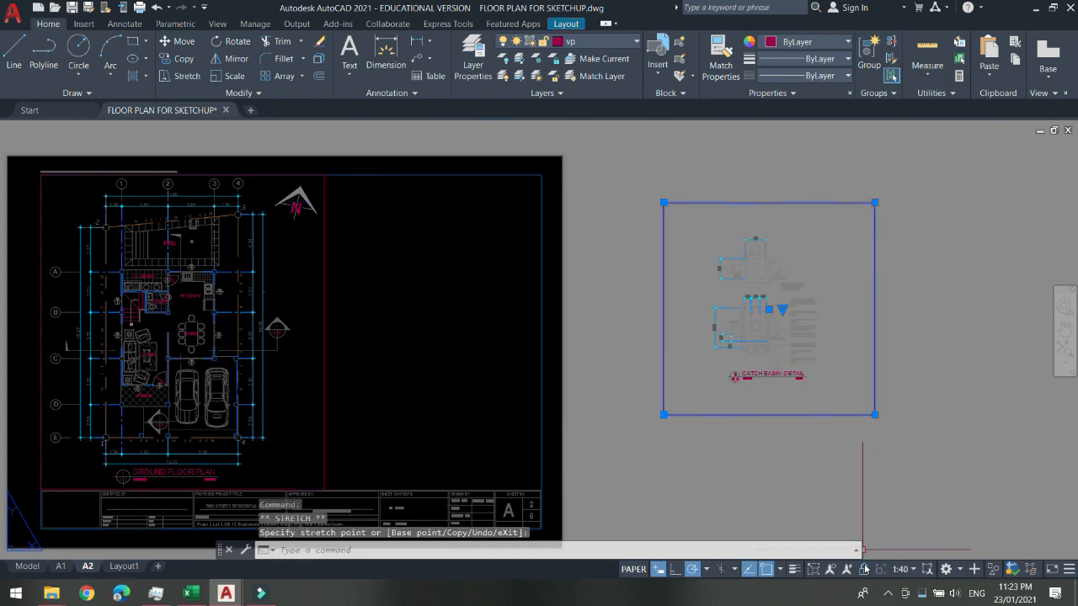
Set the catch basin viewport's scale to 1:30 with the detail inside its frame, and lock the viewport.
{"action": "left_click", "coordinate": [906, 572]}
{"action": "left_click", "coordinate": [927, 414]}
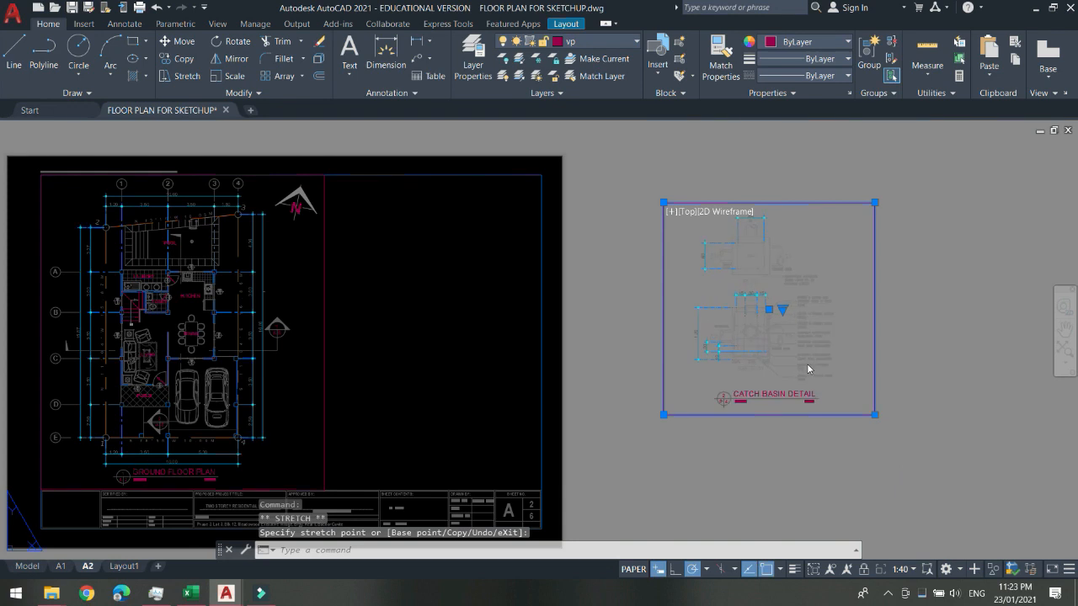
{"action": "left_click", "coordinate": [857, 462]}
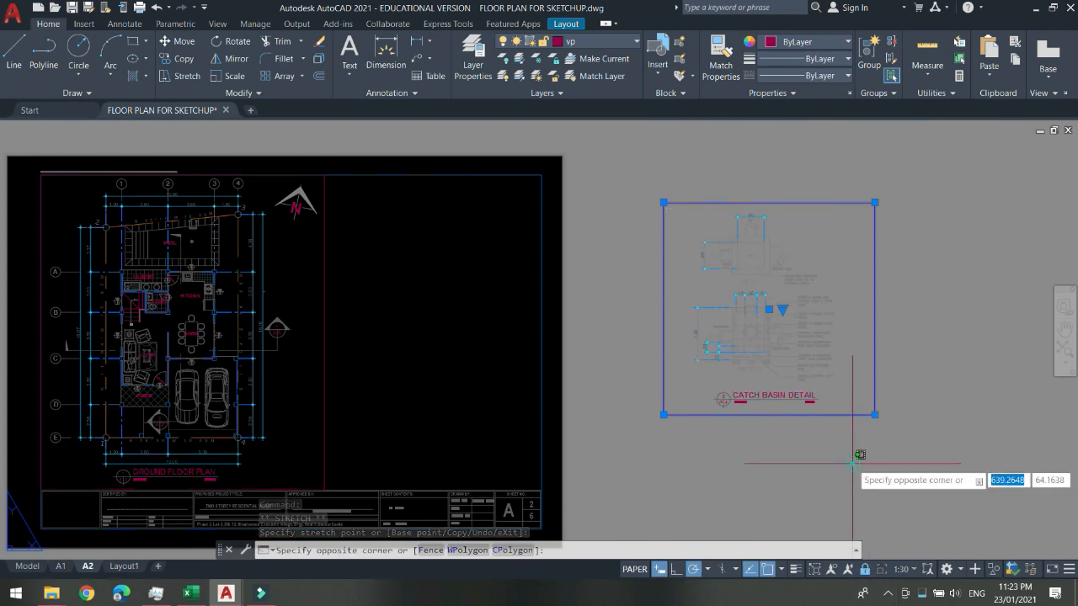
{"action": "key", "text": "Escape"}
Move the catch basin viewport onto sheet A2, to the right of the ground floor plan.
{"action": "left_click", "coordinate": [785, 386]}
{"action": "key", "text": "space"}
{"action": "left_click", "coordinate": [785, 313]}
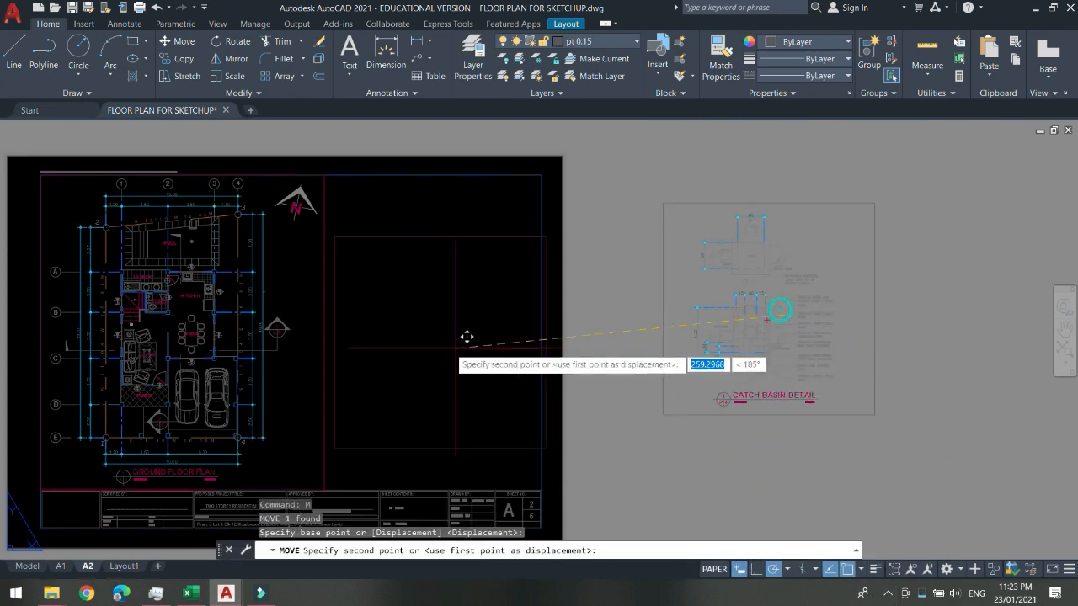
{"action": "left_click", "coordinate": [439, 330]}
{"action": "key", "text": "Escape"}
{"action": "scroll", "coordinate": [439, 344], "scroll_direction": "up", "scroll_amount": 2}
{"action": "scroll", "coordinate": [528, 319], "scroll_direction": "down", "scroll_amount": 2}
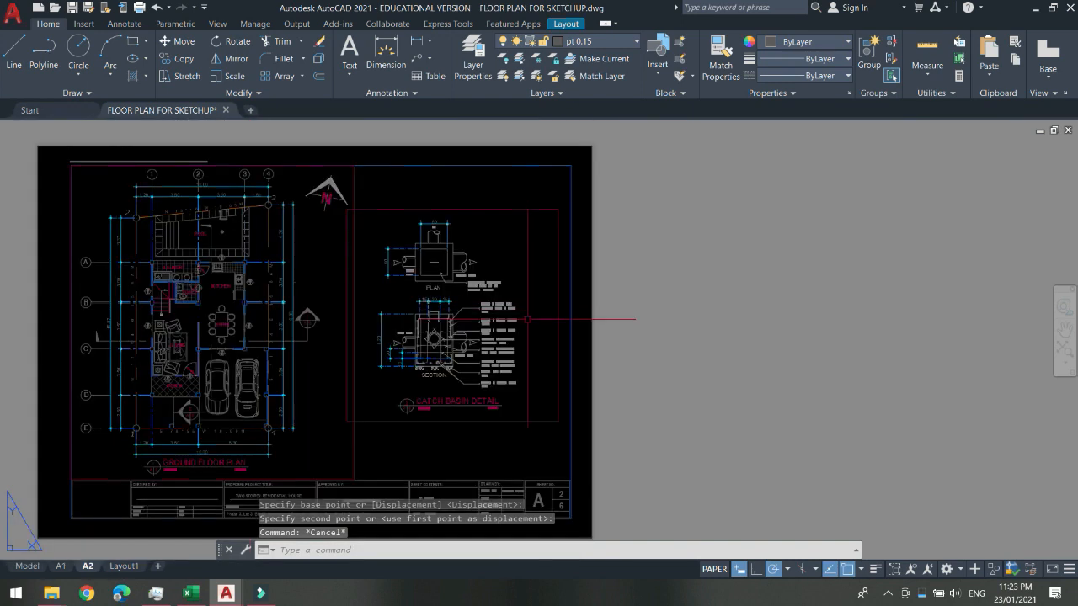
Review the scales available for the catch basin viewport, down to the Custom option, and close the list without choosing one.
{"action": "scroll", "coordinate": [524, 423], "scroll_direction": "up", "scroll_amount": 2}
{"action": "left_click", "coordinate": [524, 421]}
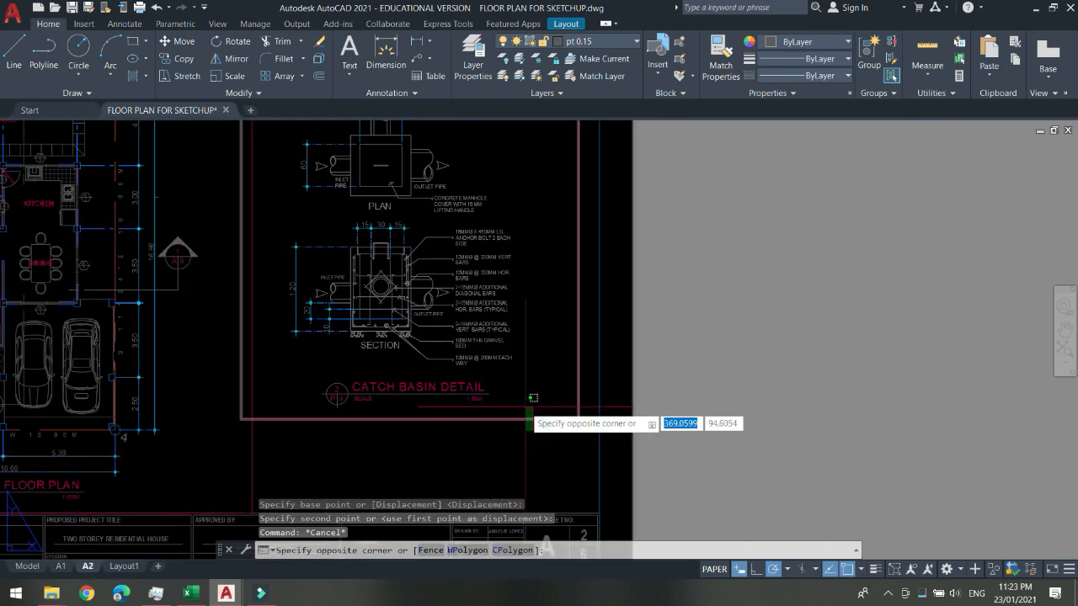
{"action": "left_click", "coordinate": [513, 409]}
{"action": "left_click", "coordinate": [916, 569]}
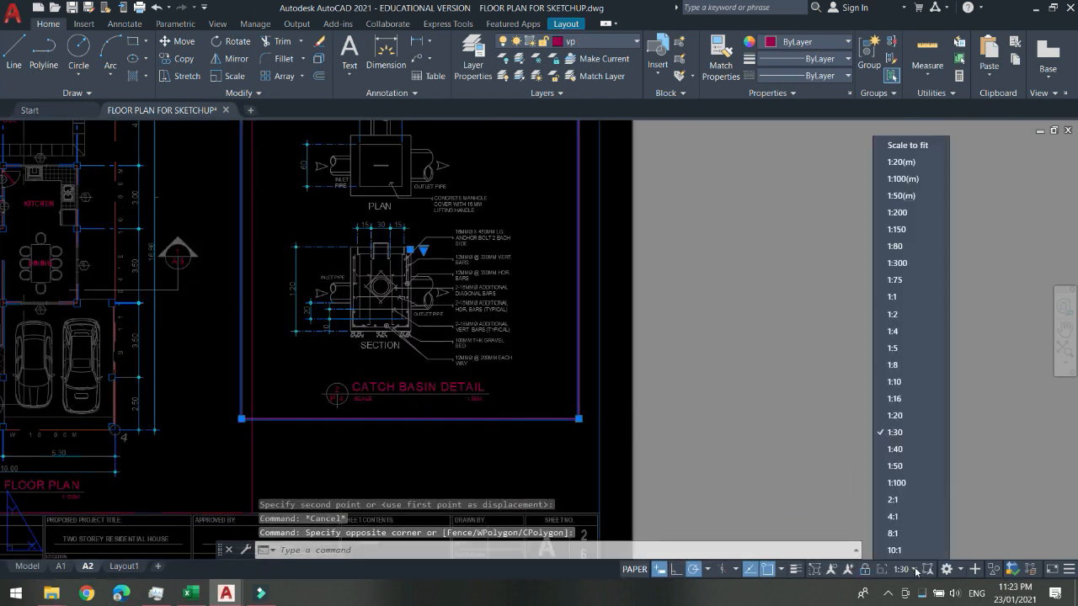
{"action": "scroll", "coordinate": [922, 372], "scroll_direction": "down", "scroll_amount": 2}
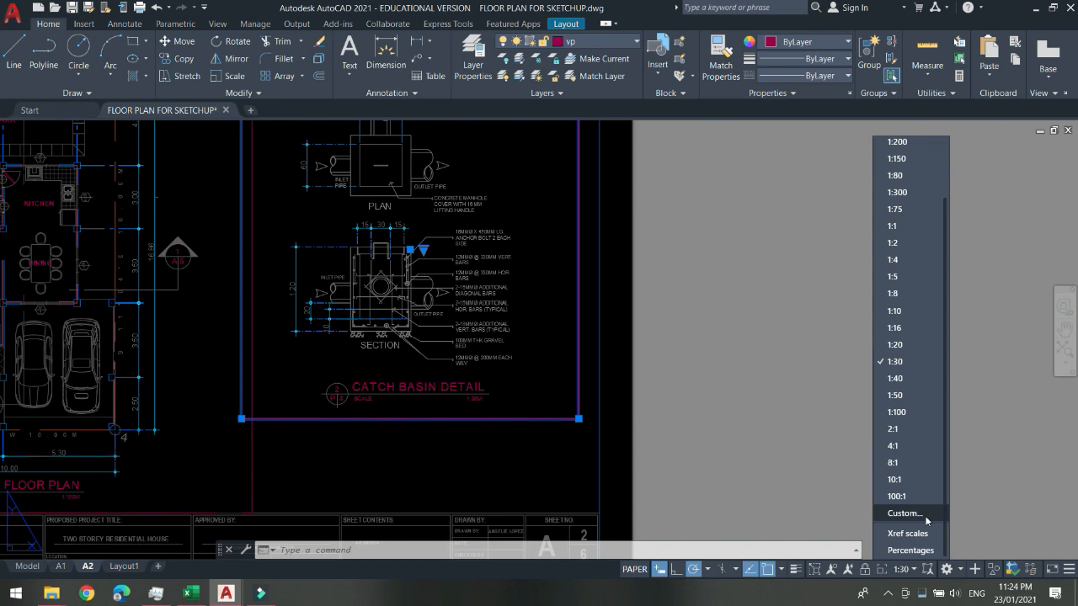
{"action": "left_click", "coordinate": [738, 452]}
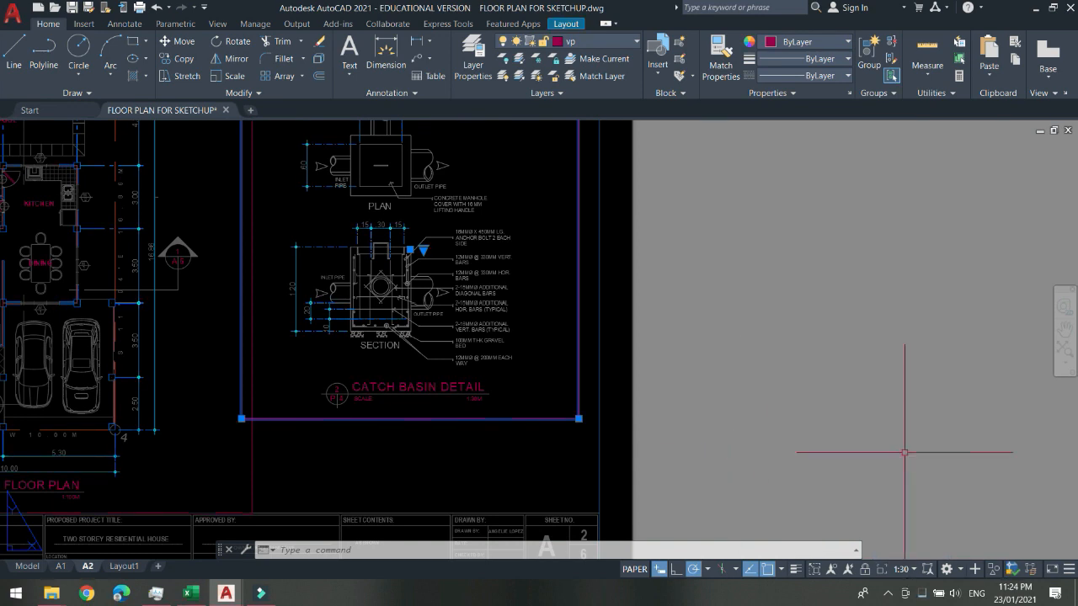
{"action": "left_click", "coordinate": [899, 570]}
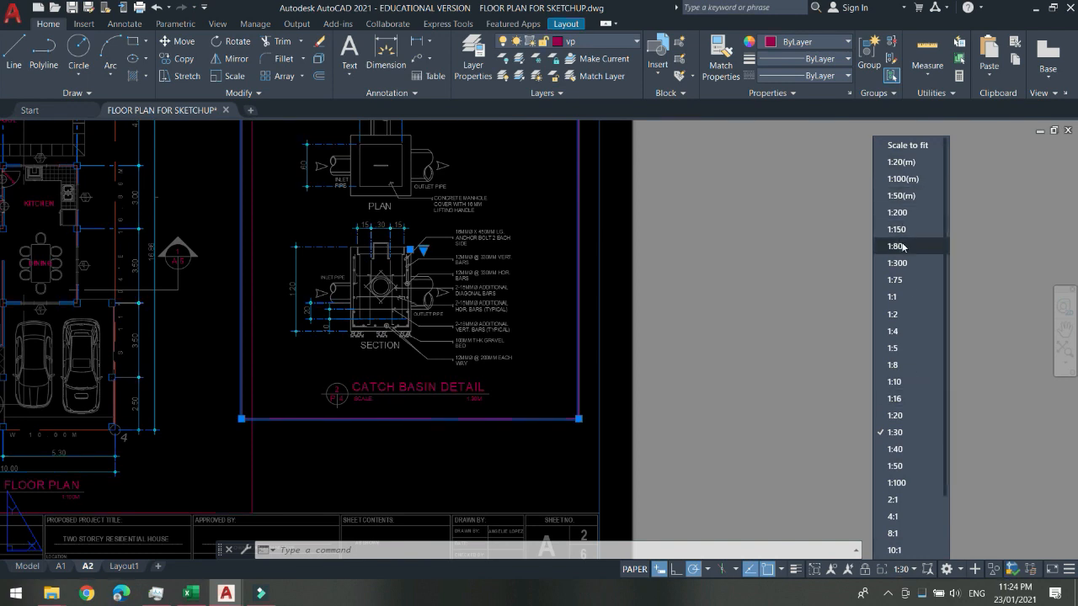
{"action": "scroll", "coordinate": [897, 442], "scroll_direction": "down", "scroll_amount": 2}
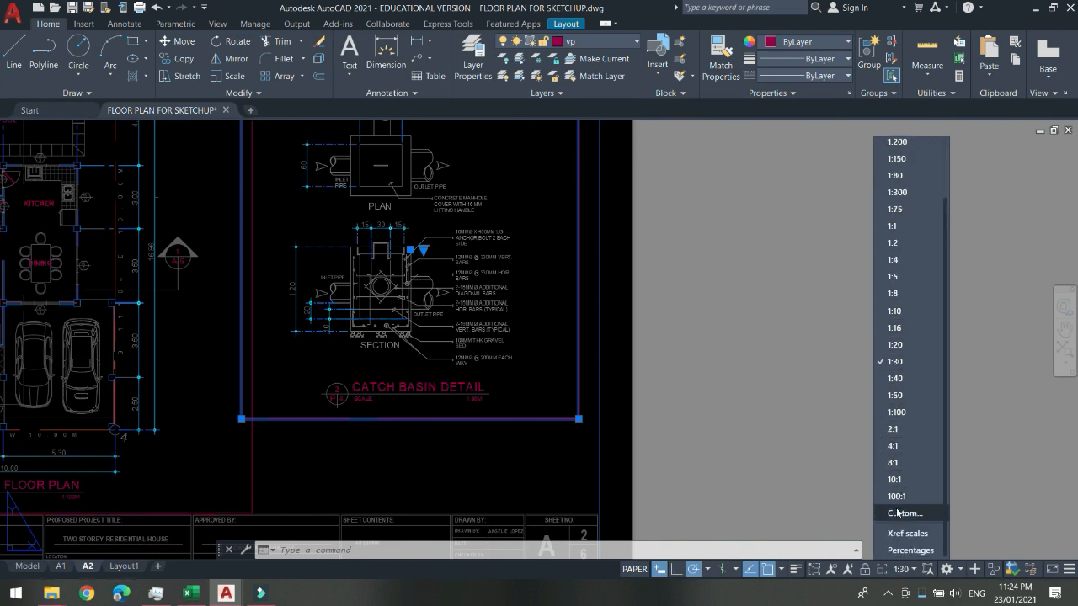
{"action": "left_click", "coordinate": [738, 358]}
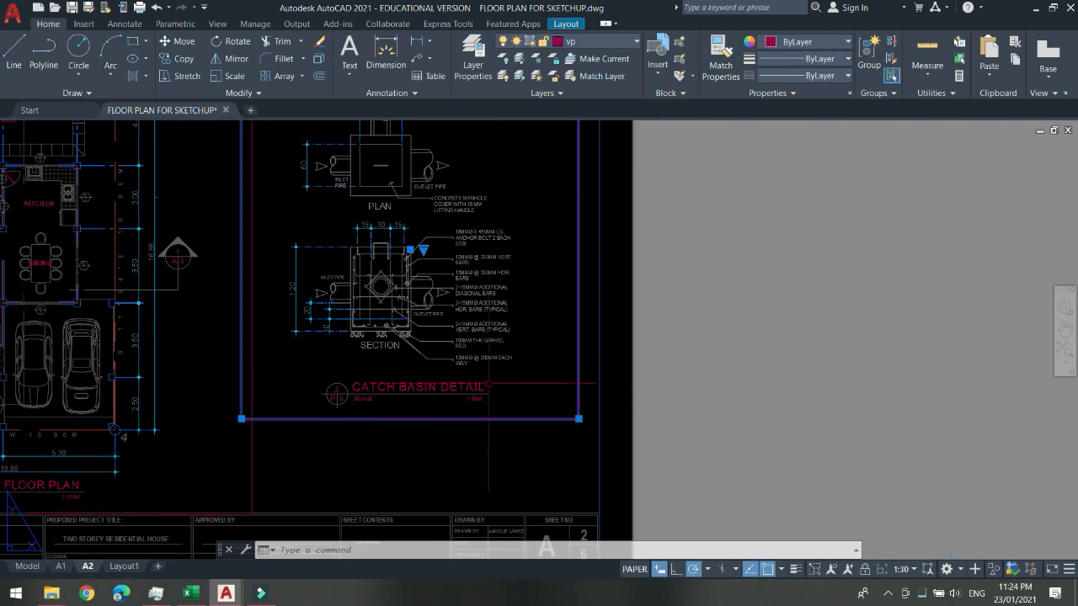
Check the catch basin detail's scale label in the text editor inside its viewport, and return to paper space.
{"action": "scroll", "coordinate": [484, 389], "scroll_direction": "up", "scroll_amount": 4}
{"action": "double_click", "coordinate": [472, 396]}
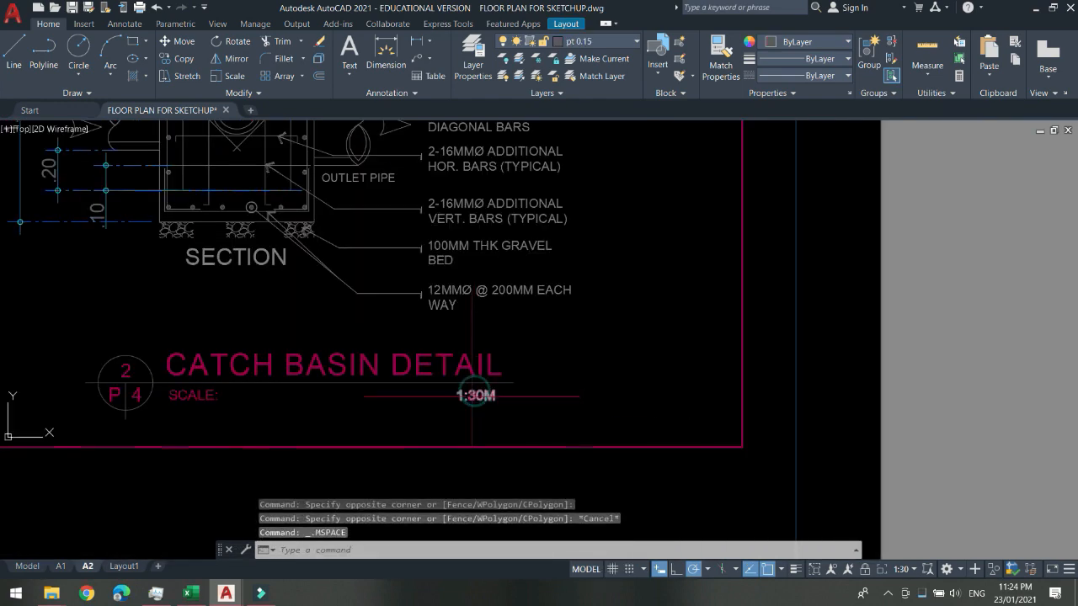
{"action": "double_click", "coordinate": [476, 396]}
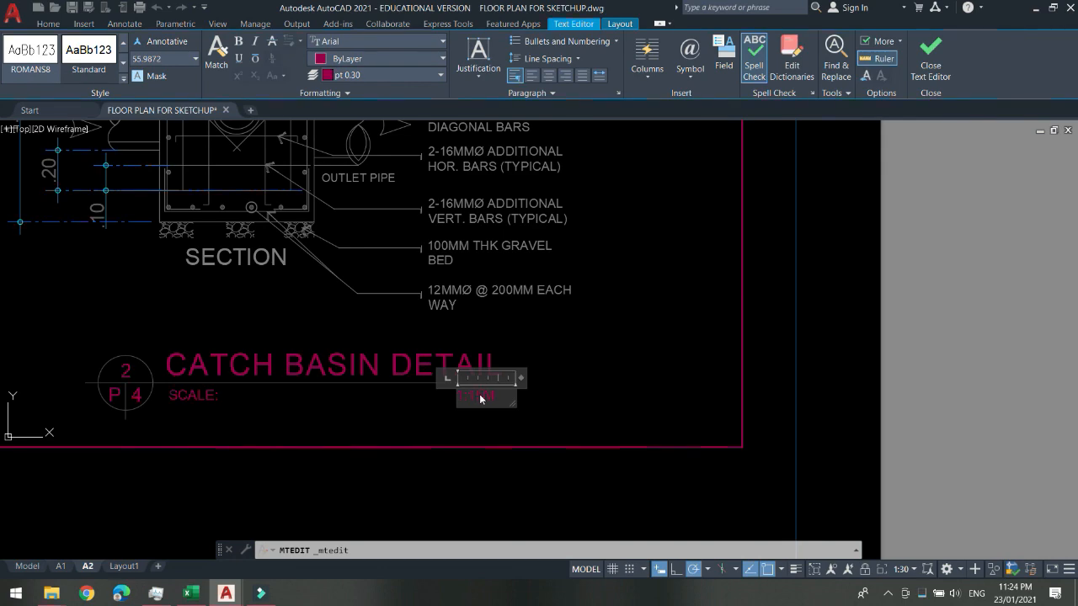
{"action": "left_click", "coordinate": [543, 370]}
{"action": "scroll", "coordinate": [541, 366], "scroll_direction": "down", "scroll_amount": 4}
{"action": "double_click", "coordinate": [794, 446]}
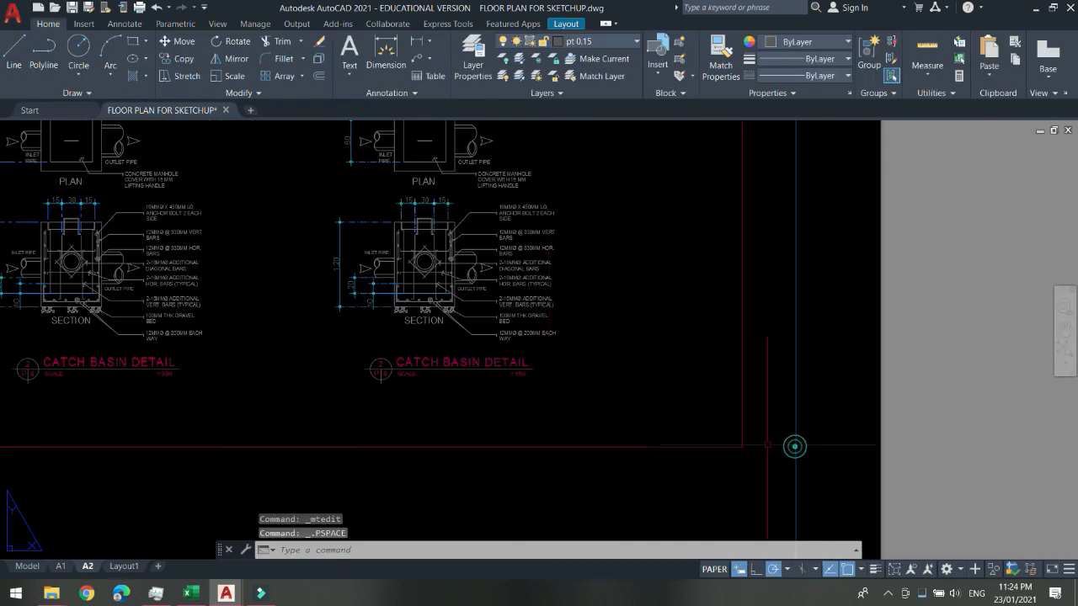
Add a custom 1:15 scale to the drawing's scale list, with 1 paper unit equal to 15 drawing units.
{"action": "scroll", "coordinate": [445, 328], "scroll_direction": "down", "scroll_amount": 4}
{"action": "scroll", "coordinate": [464, 358], "scroll_direction": "up", "scroll_amount": 4}
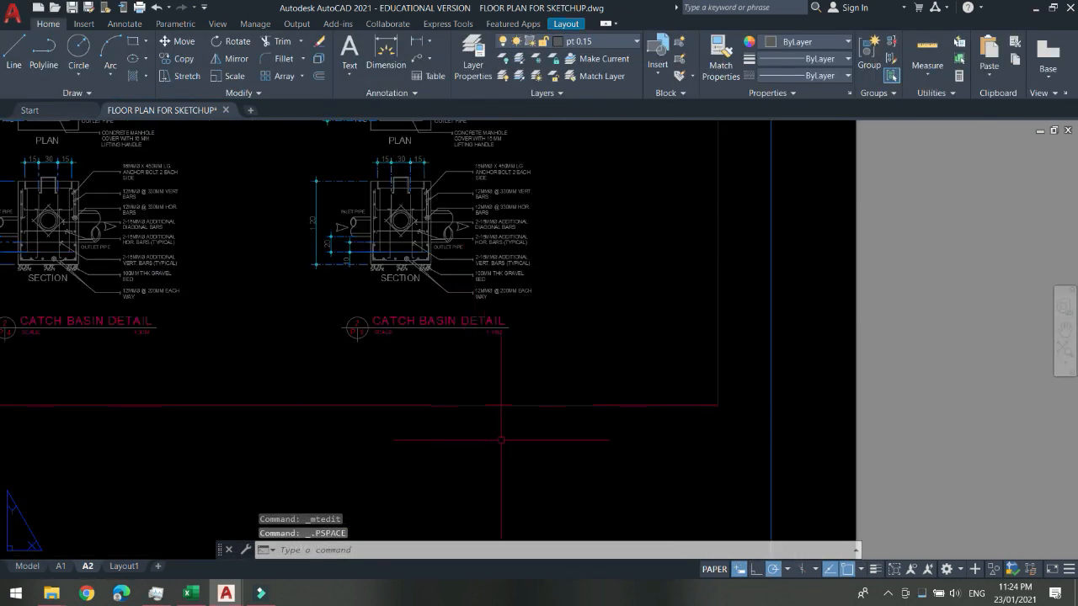
{"action": "left_click", "coordinate": [478, 395]}
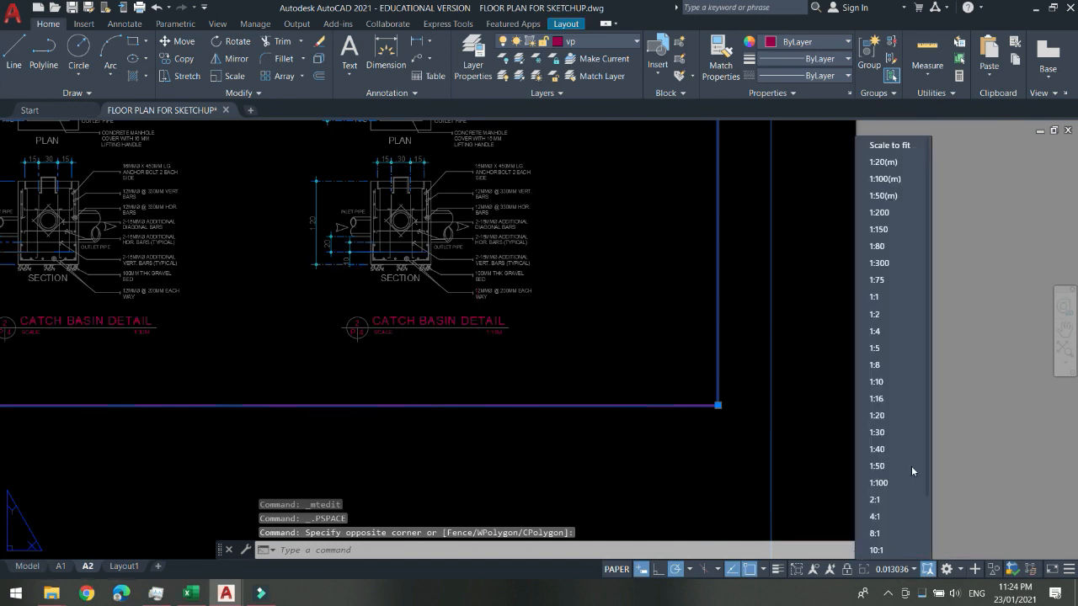
{"action": "left_click", "coordinate": [895, 570]}
{"action": "left_click", "coordinate": [888, 512]}
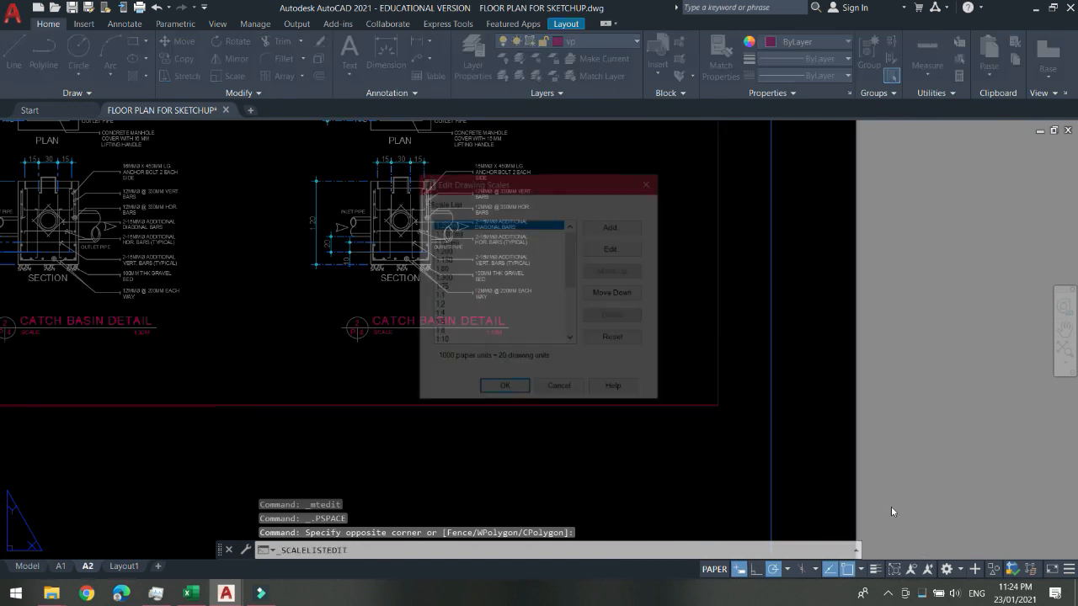
{"action": "mouse_move", "coordinate": [553, 187]}
{"action": "left_mouse_down"}
{"action": "mouse_move", "coordinate": [694, 177]}
{"action": "mouse_move", "coordinate": [681, 172]}
{"action": "left_mouse_up"}
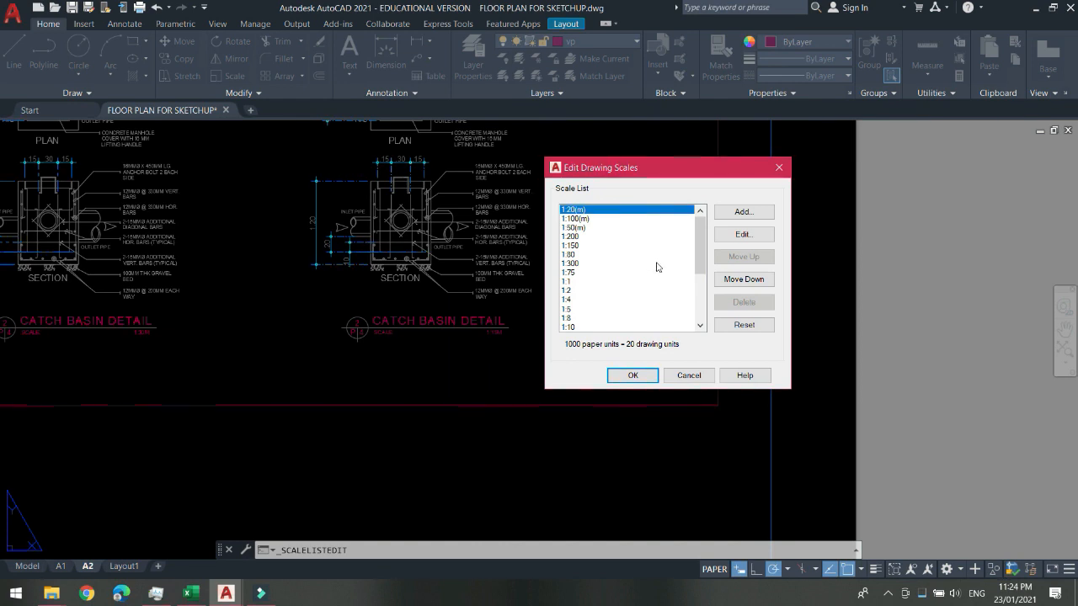
{"action": "left_click", "coordinate": [742, 213]}
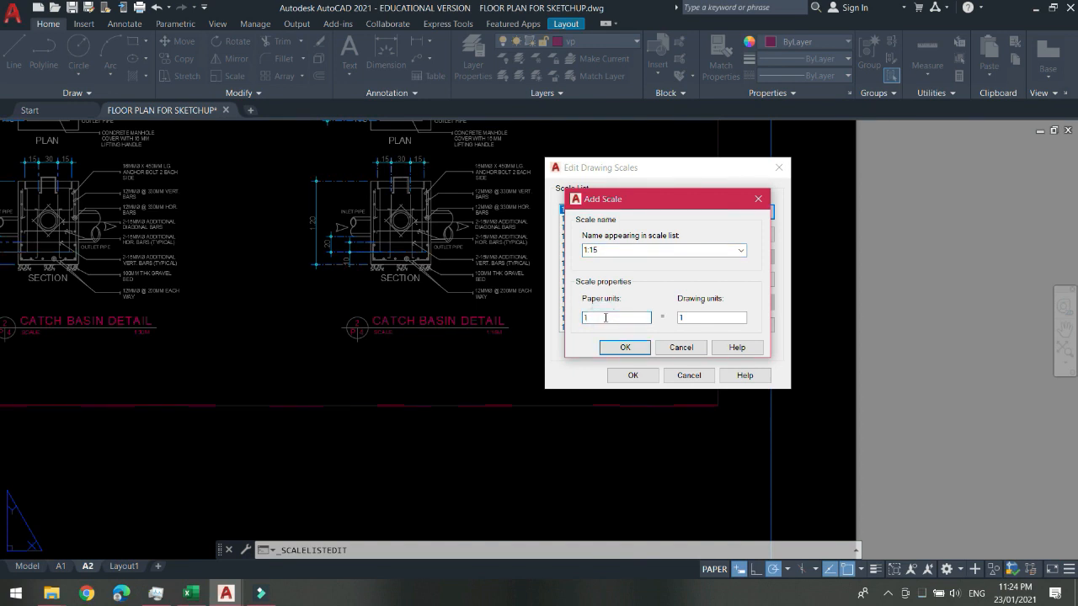
{"action": "double_click", "coordinate": [688, 318]}
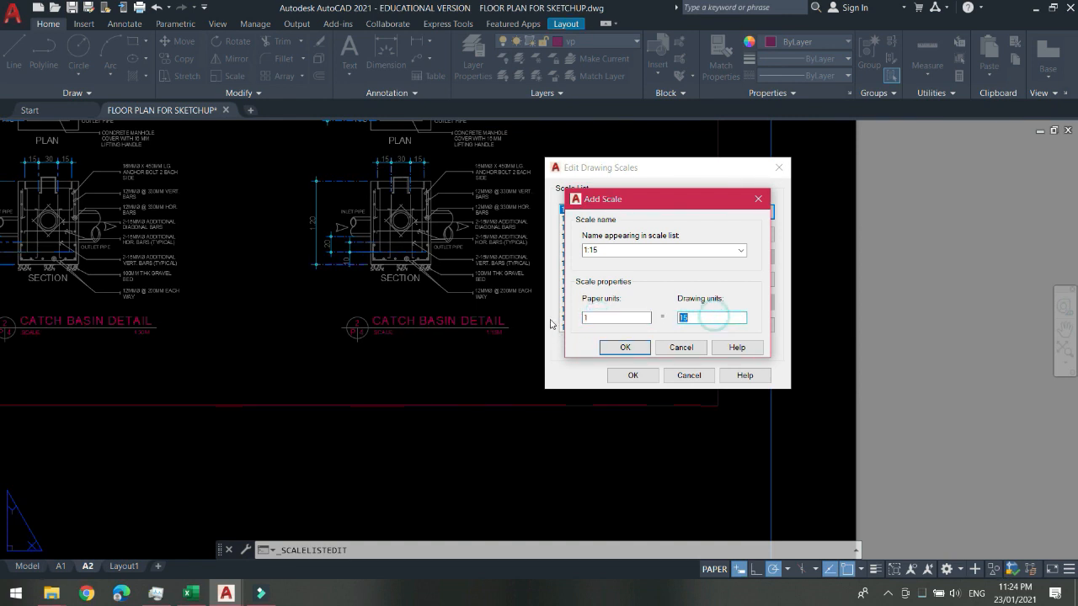
{"action": "left_click", "coordinate": [627, 349]}
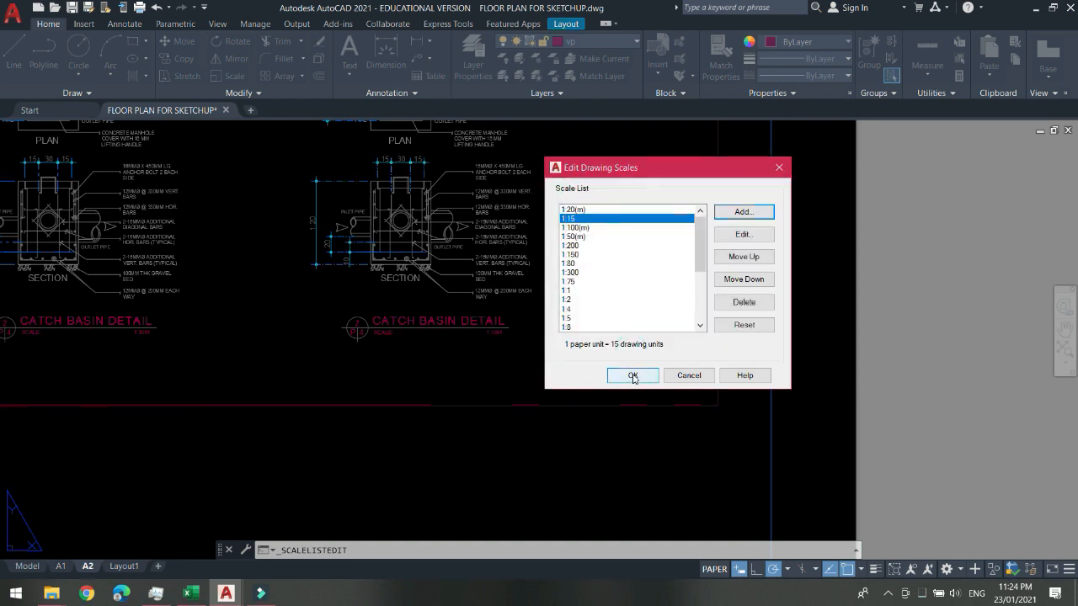
{"action": "left_click", "coordinate": [634, 376]}
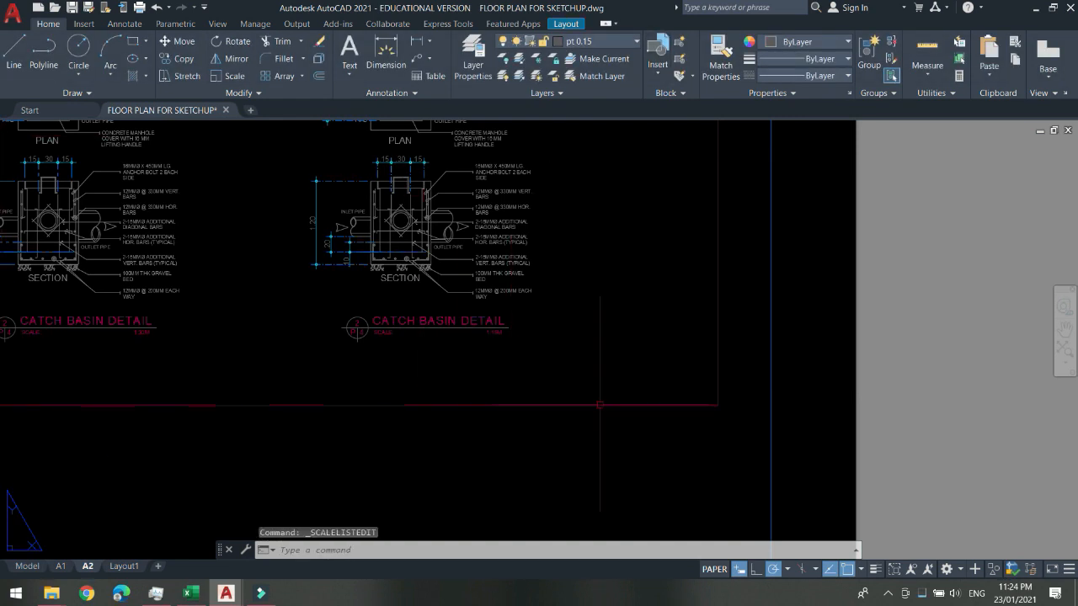
Set the catch basin viewport's scale to 1:15.
{"action": "left_click", "coordinate": [851, 539]}
{"action": "left_click", "coordinate": [623, 385]}
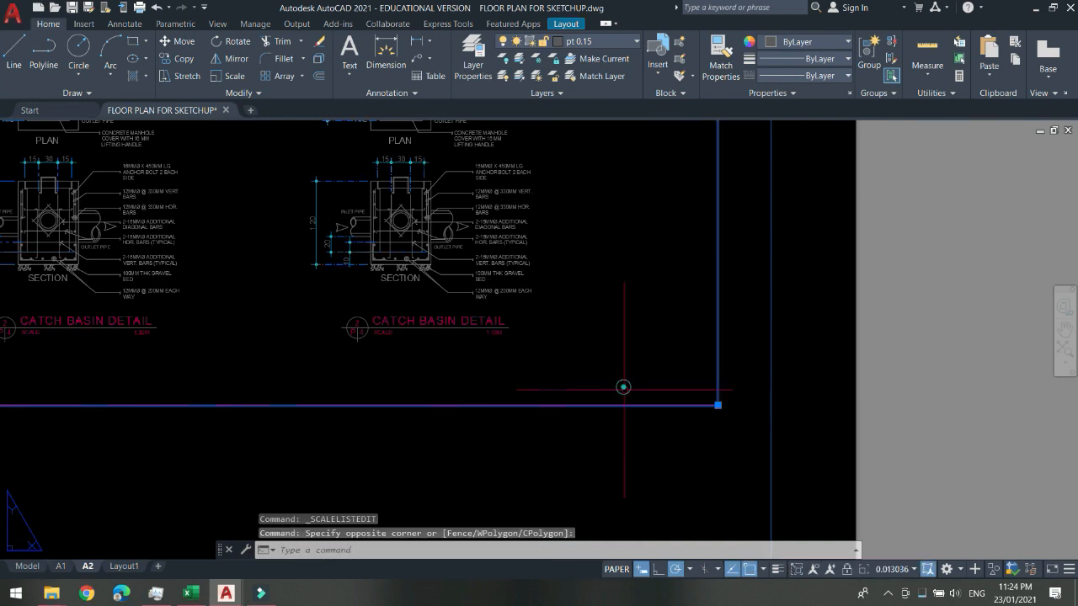
{"action": "left_click", "coordinate": [911, 570]}
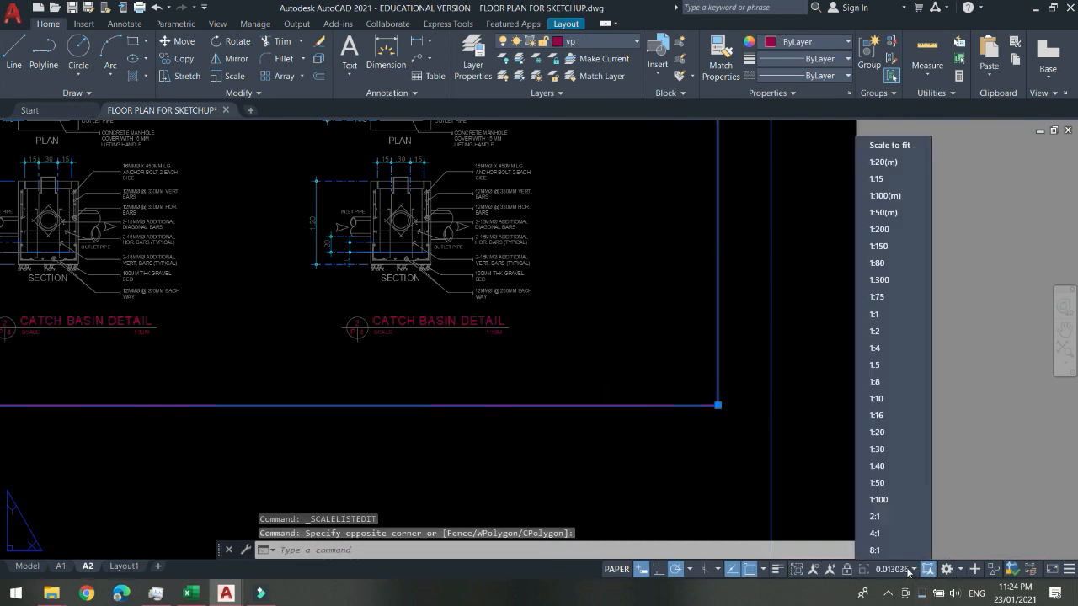
{"action": "left_click", "coordinate": [889, 182]}
{"action": "scroll", "coordinate": [505, 286], "scroll_direction": "down", "scroll_amount": 5}
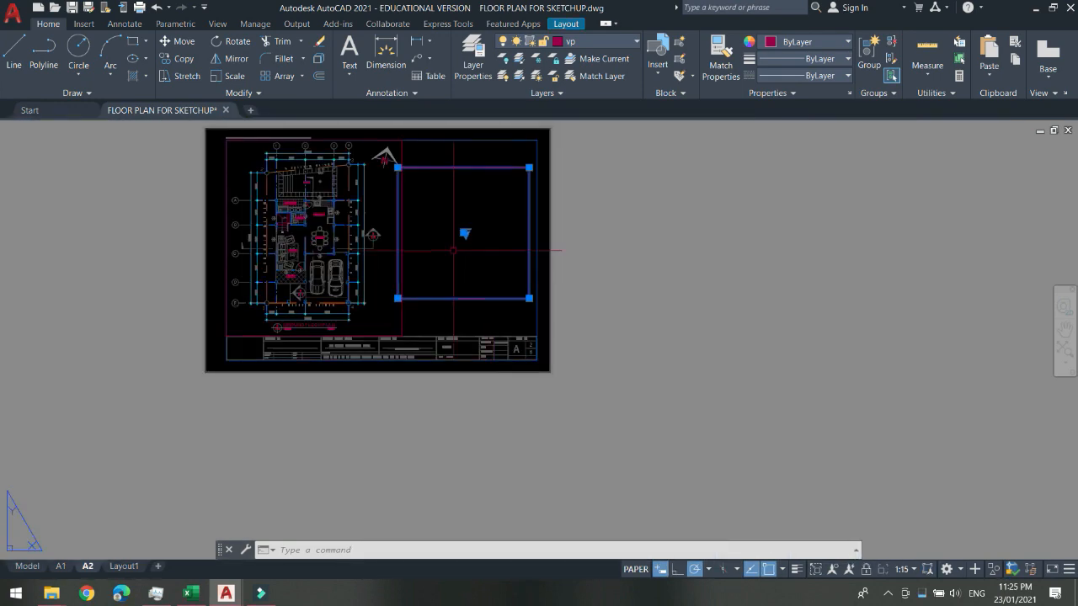
Bring the catch basin detail inside its viewport frame, reapply the 1:15 scale, and return to paper space.
{"action": "scroll", "coordinate": [465, 233], "scroll_direction": "up", "scroll_amount": 2}
{"action": "double_click", "coordinate": [468, 252]}
{"action": "scroll", "coordinate": [469, 265], "scroll_direction": "down", "scroll_amount": 2}
{"action": "scroll", "coordinate": [469, 264], "scroll_direction": "up", "scroll_amount": 2}
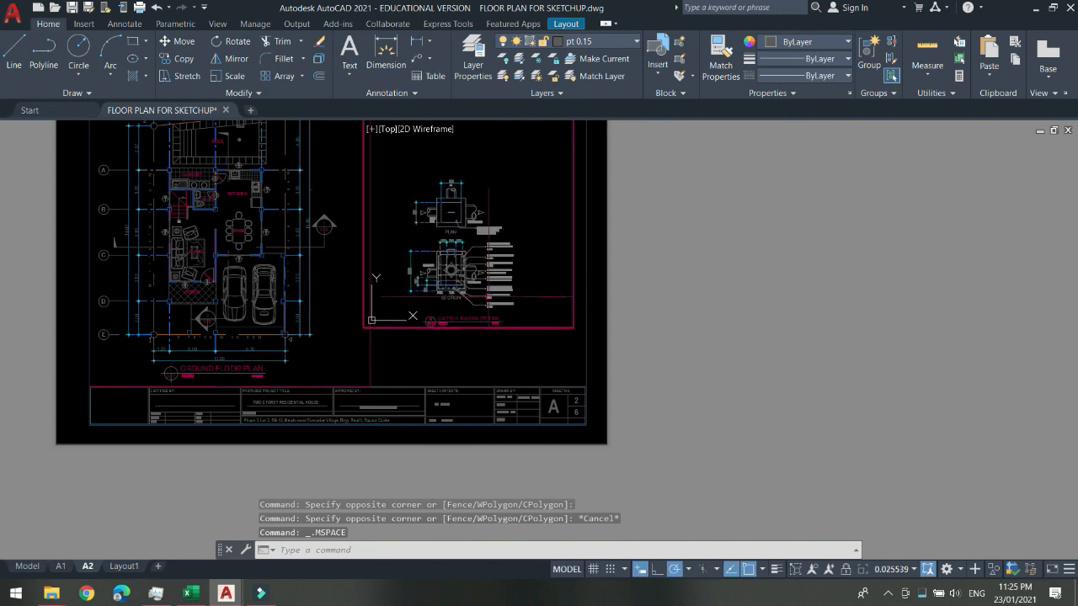
{"action": "middle_click_drag", "start_coordinate": [488, 297], "coordinate": [489, 264]}
{"action": "left_click", "coordinate": [879, 571]}
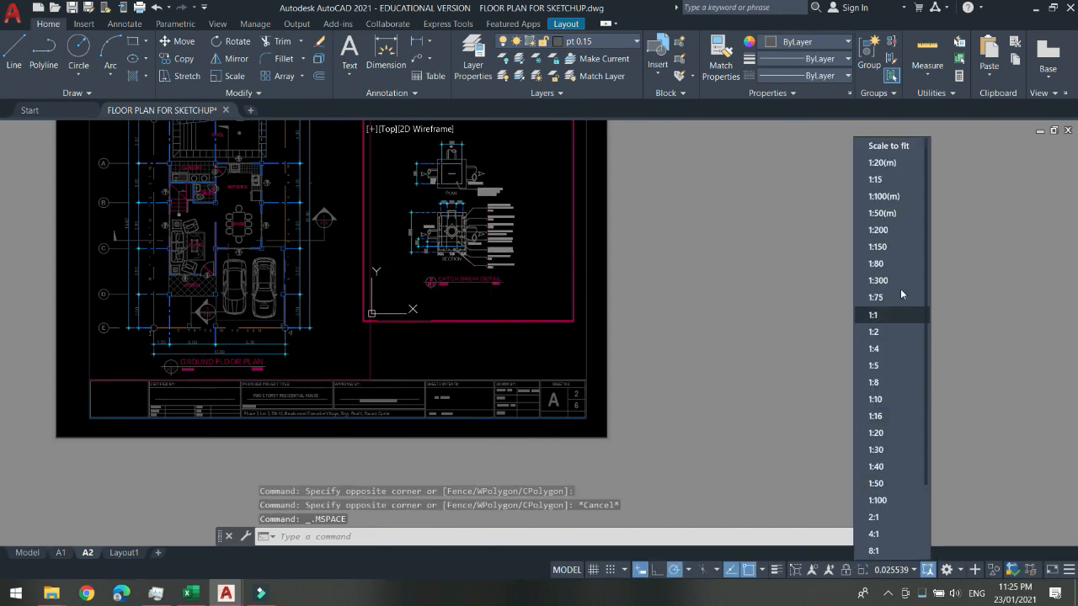
{"action": "left_click", "coordinate": [888, 195]}
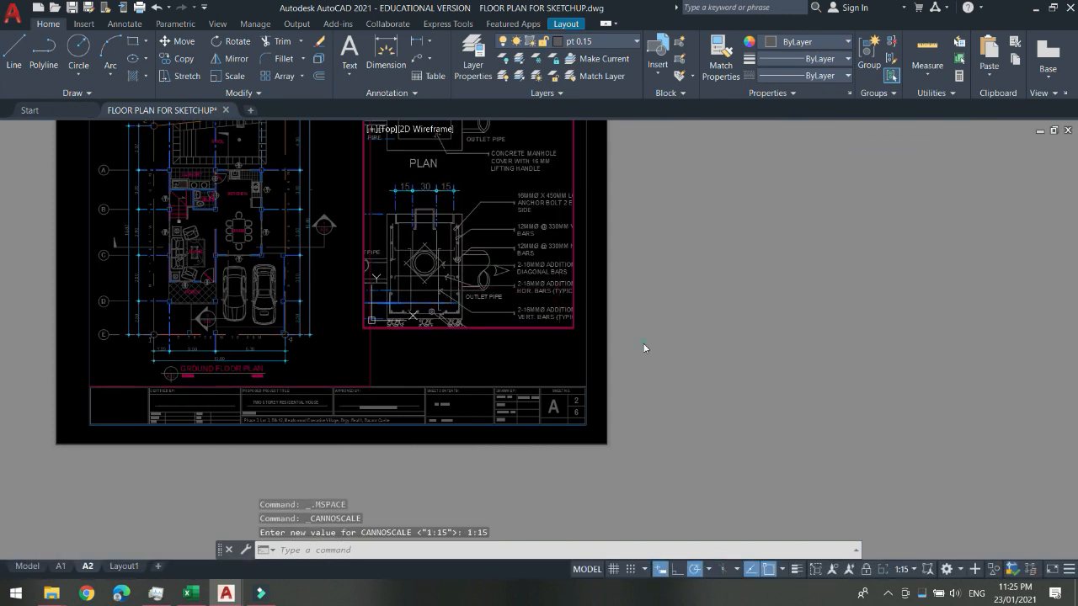
{"action": "double_click", "coordinate": [643, 348]}
Enlarge the catch basin viewport by stretching its lower-left corner outward.
{"action": "left_click", "coordinate": [455, 327]}
{"action": "left_click", "coordinate": [364, 328]}
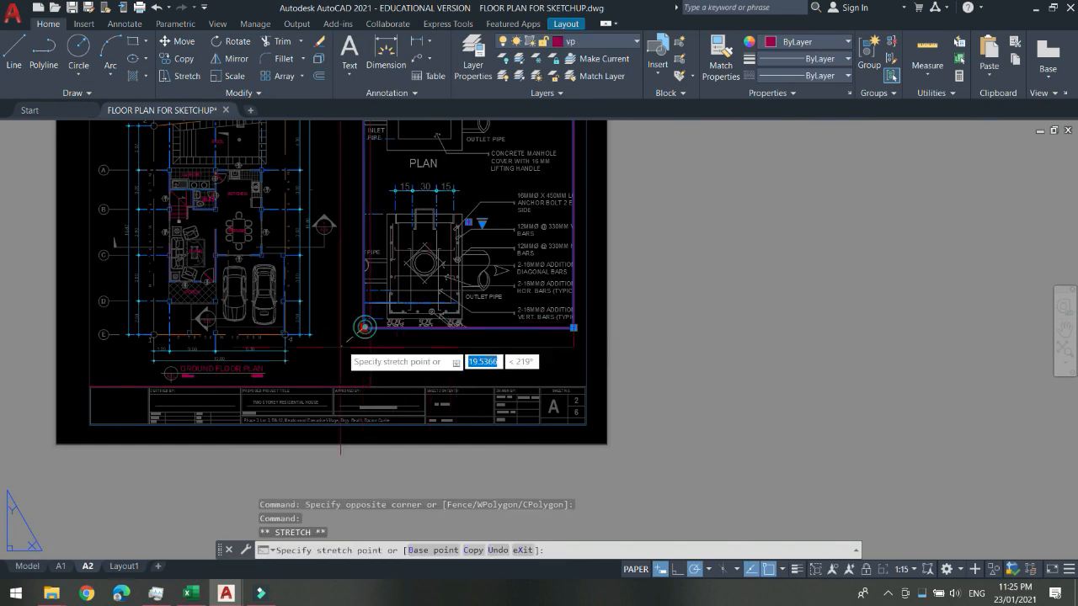
{"action": "left_click", "coordinate": [318, 355]}
{"action": "scroll", "coordinate": [407, 356], "scroll_direction": "down", "scroll_amount": 2}
{"action": "key", "text": "Escape"}
{"action": "scroll", "coordinate": [355, 194], "scroll_direction": "up", "scroll_amount": 2}
Move the ground floor plan viewport off sheet A2, to the left of the sheet.
{"action": "left_click", "coordinate": [418, 194]}
{"action": "left_click", "coordinate": [411, 184]}
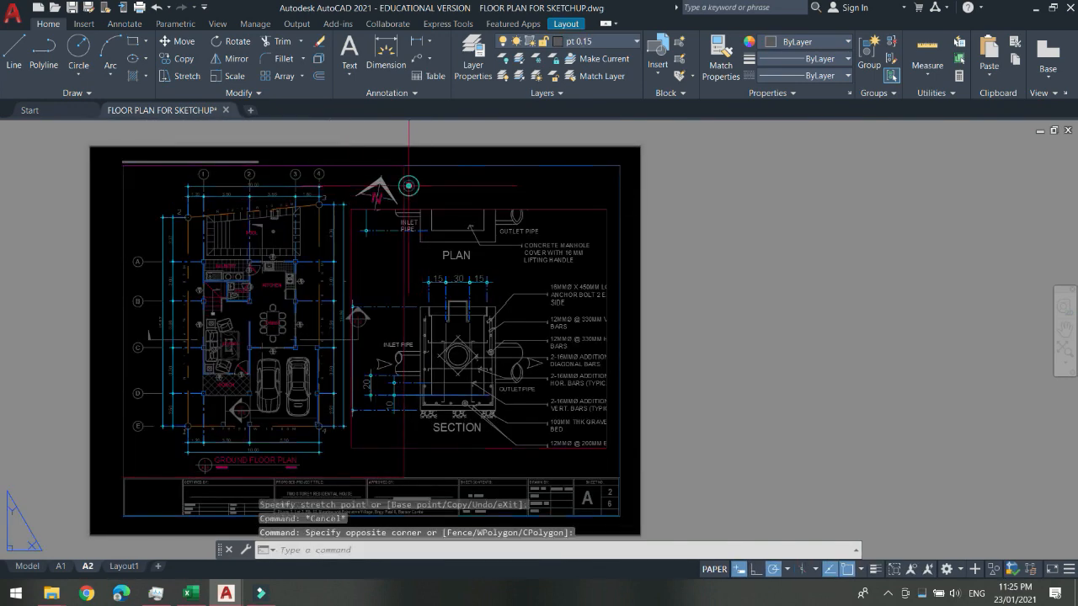
{"action": "left_click", "coordinate": [414, 184]}
{"action": "left_click", "coordinate": [400, 184]}
{"action": "scroll", "coordinate": [417, 184], "scroll_direction": "down", "scroll_amount": 2}
{"action": "type", "text": "m"}
{"action": "key", "text": "space"}
{"action": "left_click", "coordinate": [423, 192]}
{"action": "scroll", "coordinate": [362, 227], "scroll_direction": "down", "scroll_amount": 3}
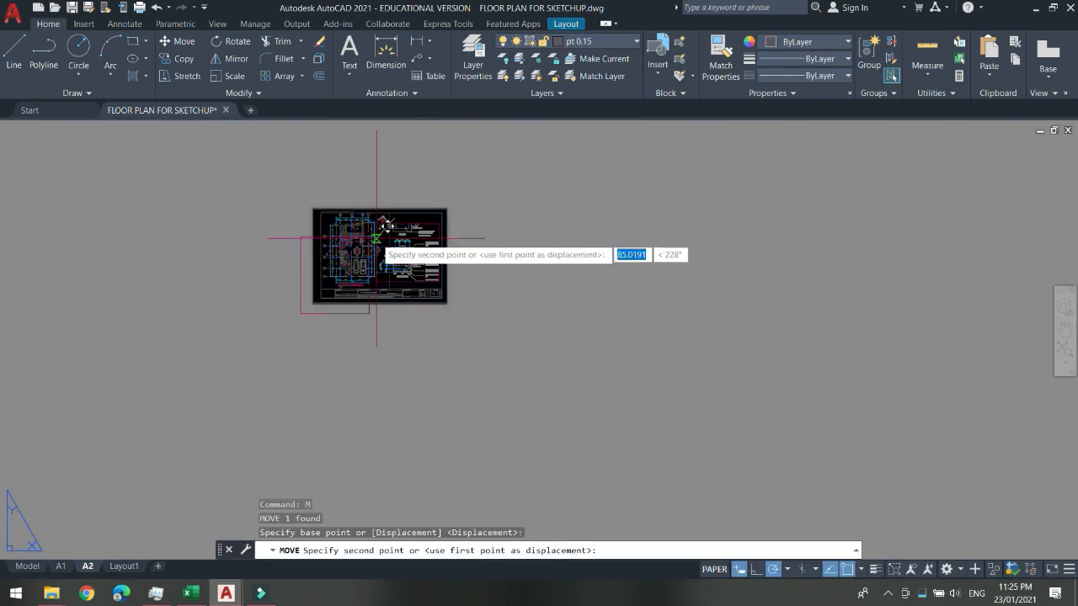
{"action": "left_click", "coordinate": [258, 217]}
{"action": "scroll", "coordinate": [396, 249], "scroll_direction": "up", "scroll_amount": 5}
Check the scale assigned inside the catch basin viewport in the scale list, and return to paper space without choosing another.
{"action": "left_click", "coordinate": [396, 249]}
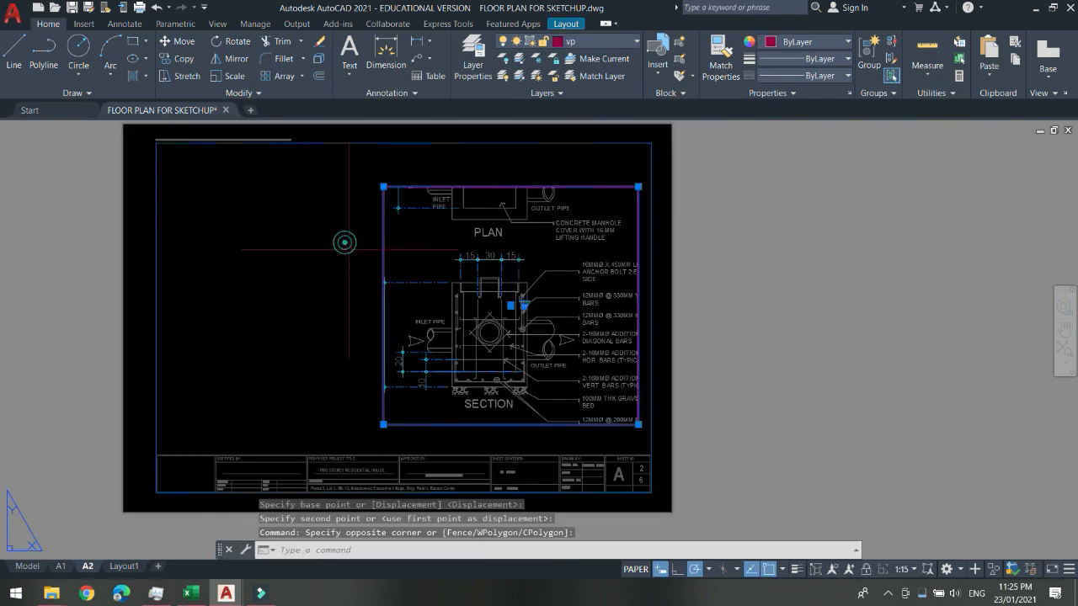
{"action": "key", "text": "Escape"}
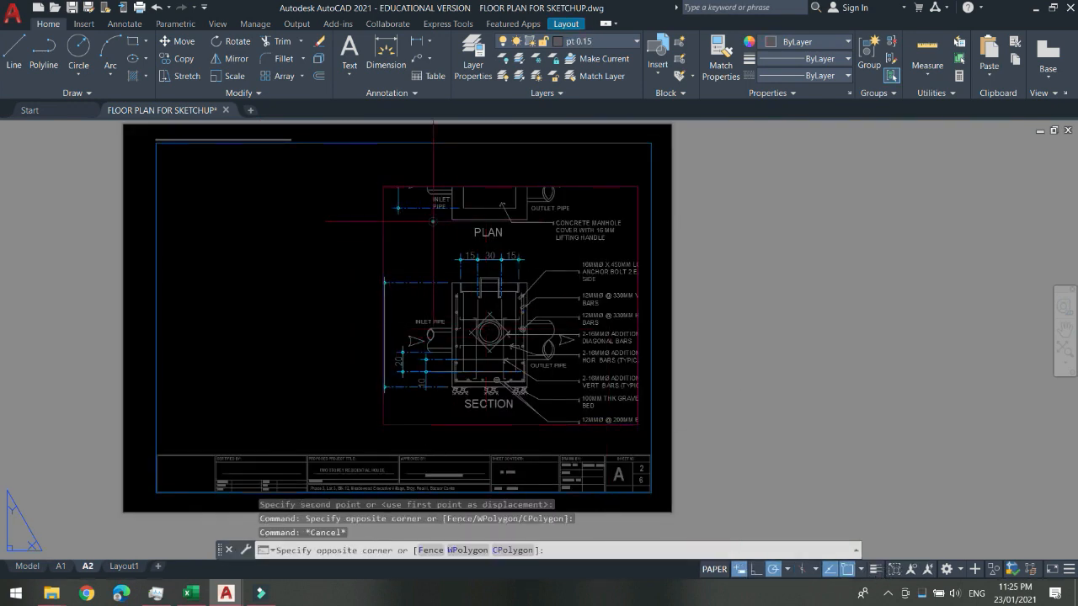
{"action": "left_click", "coordinate": [714, 570]}
{"action": "left_click", "coordinate": [913, 570]}
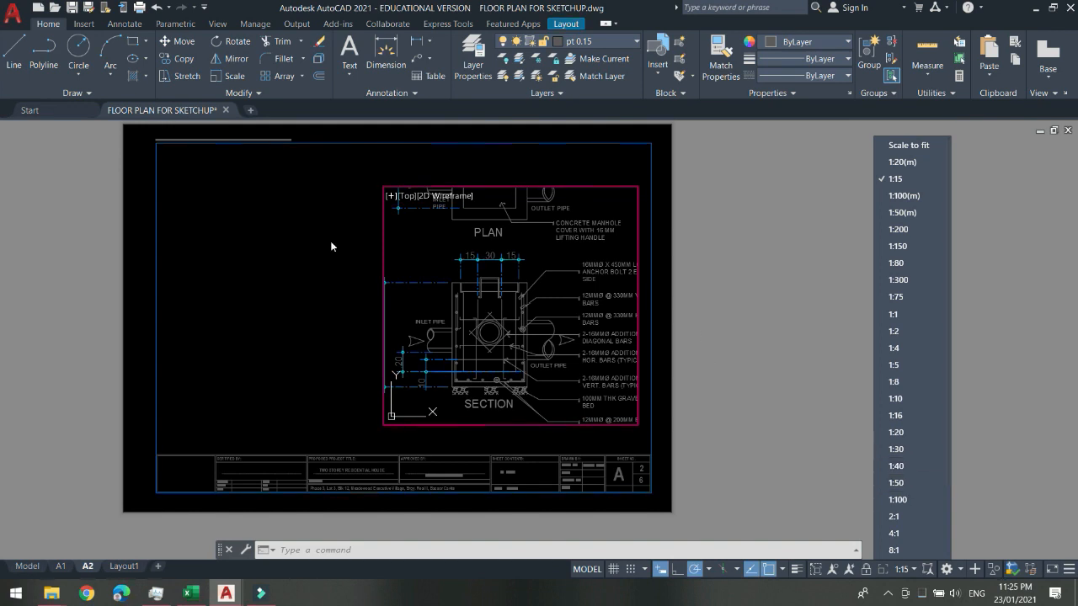
{"action": "left_click", "coordinate": [699, 268]}
{"action": "key", "text": "Escape"}
{"action": "left_click", "coordinate": [409, 389]}
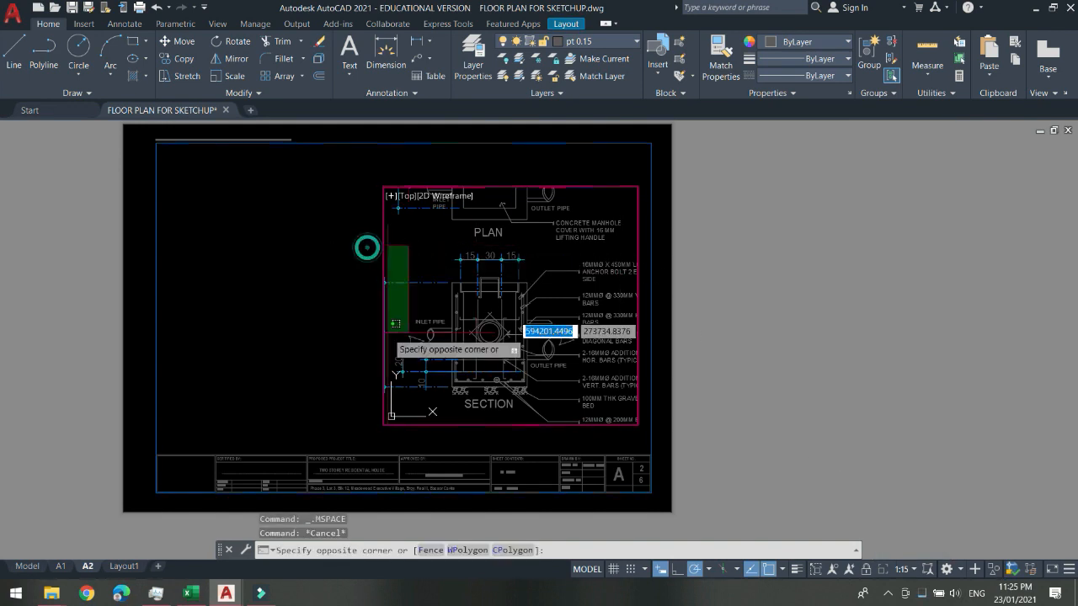
{"action": "double_click", "coordinate": [282, 267]}
{"action": "key", "text": "Escape"}
Resize the catch basin viewport by its upper-left and lower-right corners so the section's notes fit inside the frame.
{"action": "left_click", "coordinate": [399, 271]}
{"action": "left_click", "coordinate": [351, 238]}
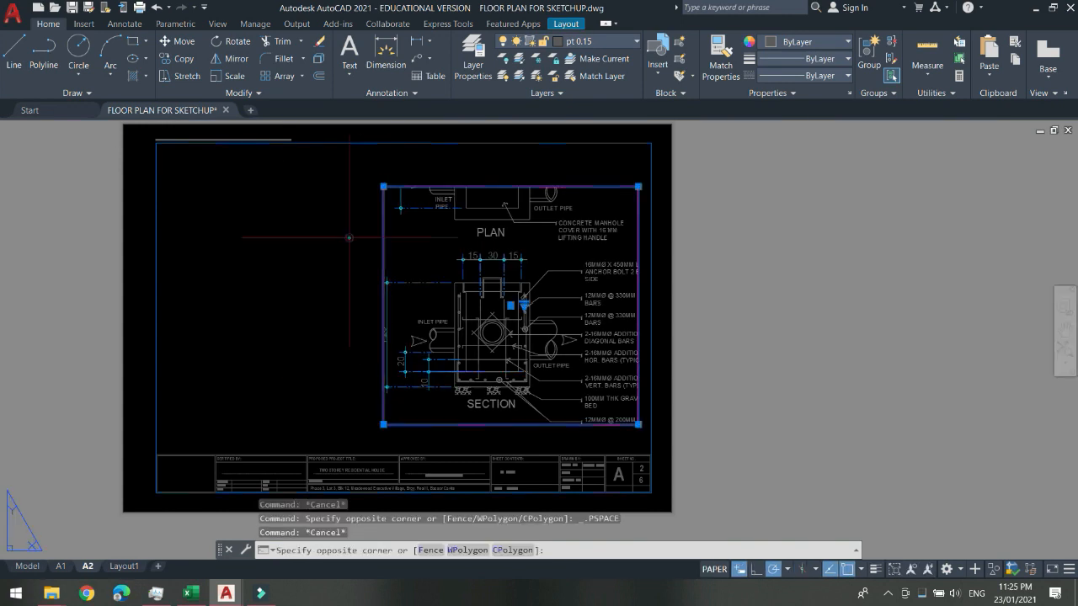
{"action": "left_click", "coordinate": [383, 186]}
{"action": "left_click", "coordinate": [293, 143]}
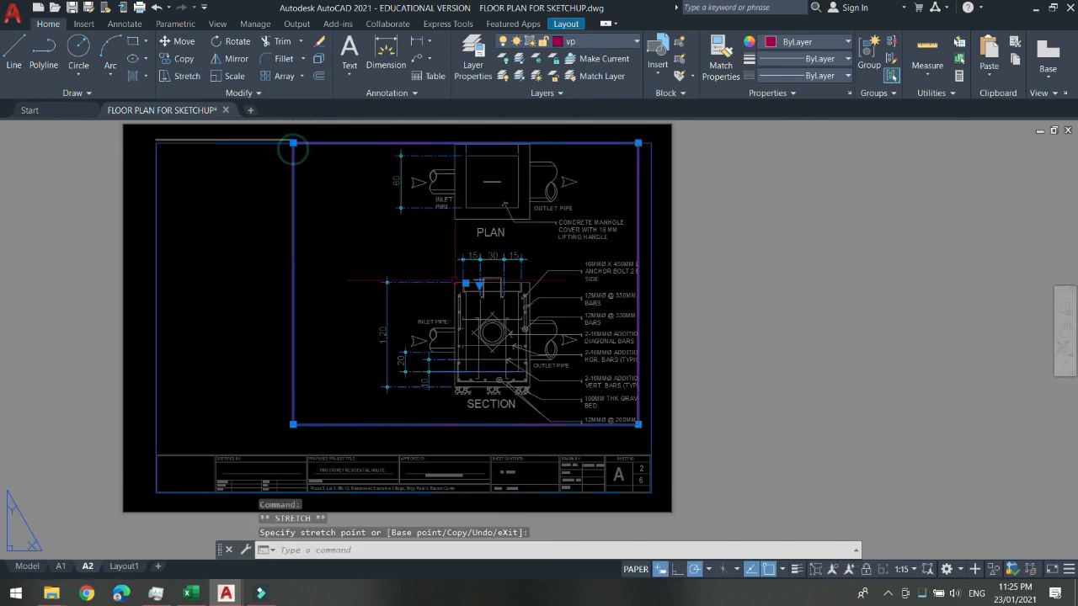
{"action": "left_click", "coordinate": [639, 424]}
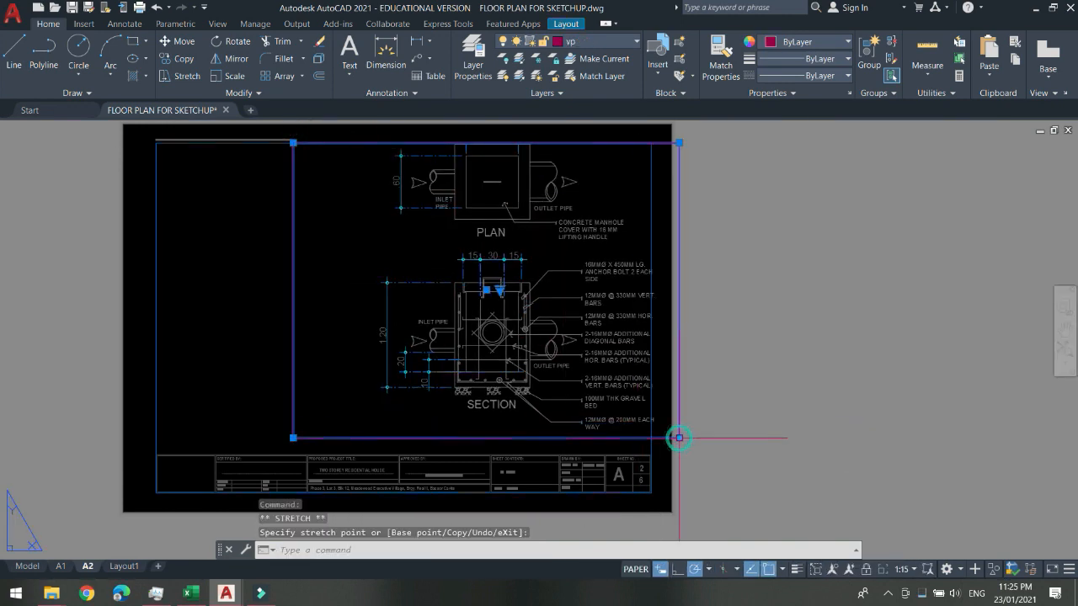
{"action": "left_click", "coordinate": [679, 438]}
{"action": "double_click", "coordinate": [279, 187]}
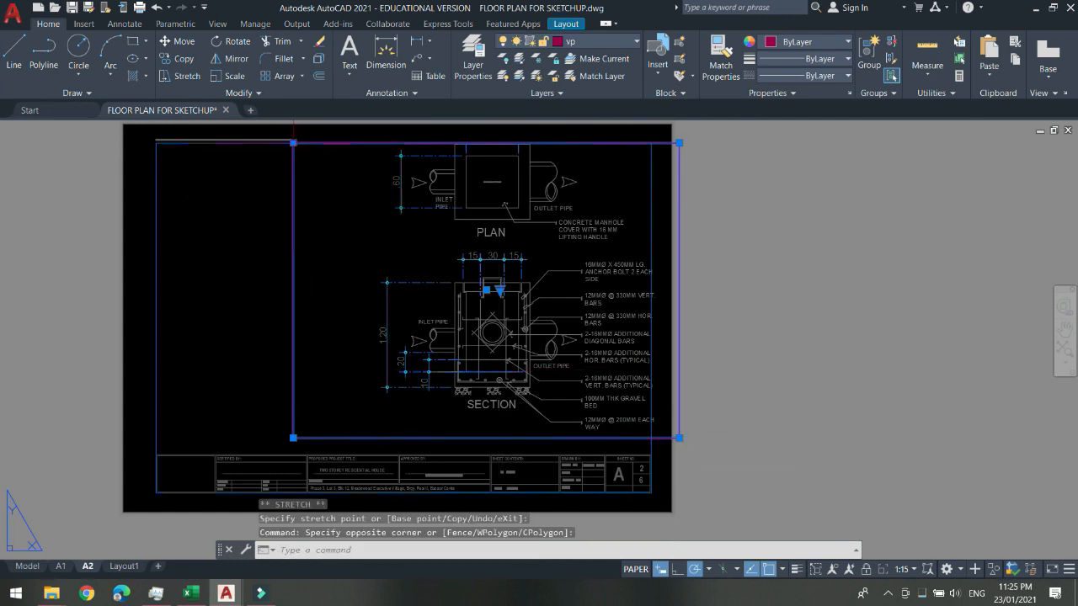
{"action": "left_click", "coordinate": [293, 142]}
{"action": "left_click", "coordinate": [330, 167]}
Move the catch basin viewport left and slightly up so its whole frame lies within sheet A2.
{"action": "type", "text": "m"}
{"action": "key", "text": "space"}
{"action": "left_click", "coordinate": [354, 235]}
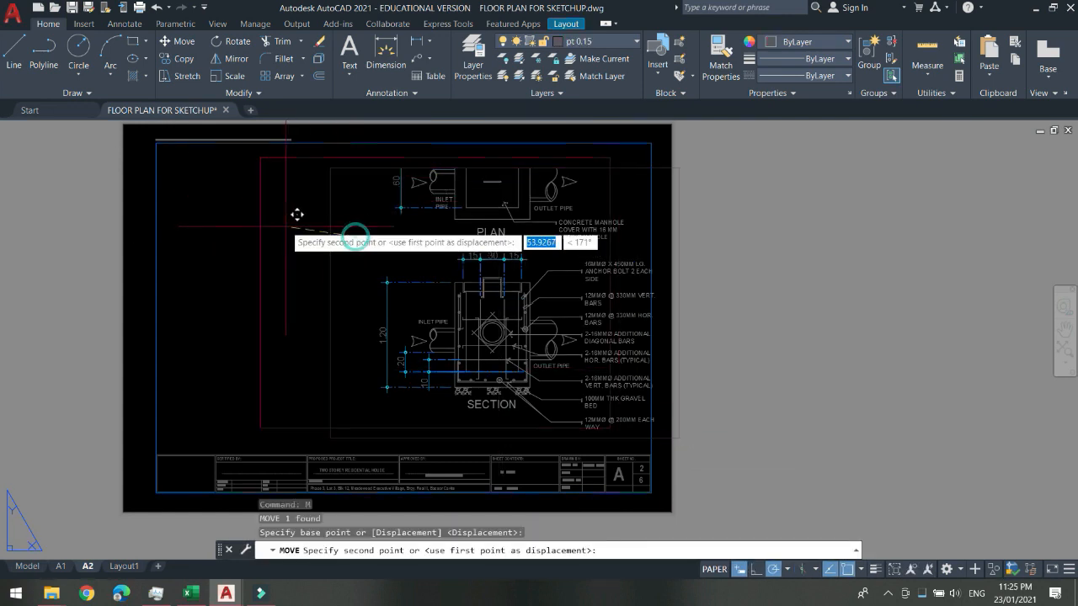
{"action": "left_click", "coordinate": [284, 225]}
Stretch the catch basin viewport down and right to its detail title, and up past the sheet edge to show the plan view.
{"action": "left_click", "coordinate": [623, 277]}
{"action": "left_click", "coordinate": [577, 270]}
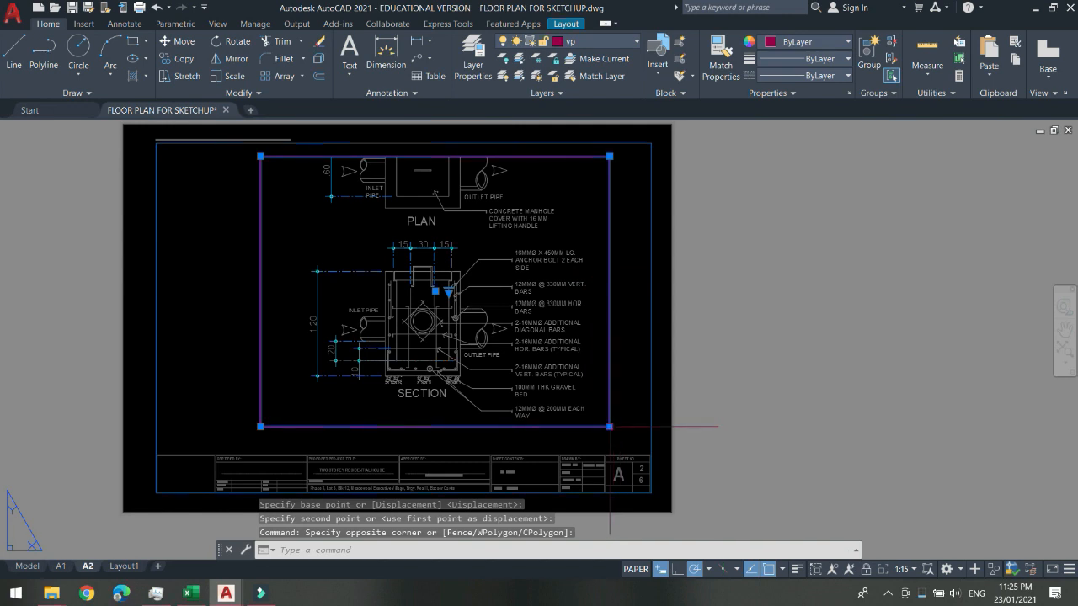
{"action": "left_click", "coordinate": [611, 427]}
{"action": "left_click", "coordinate": [624, 443]}
{"action": "left_click", "coordinate": [260, 156]}
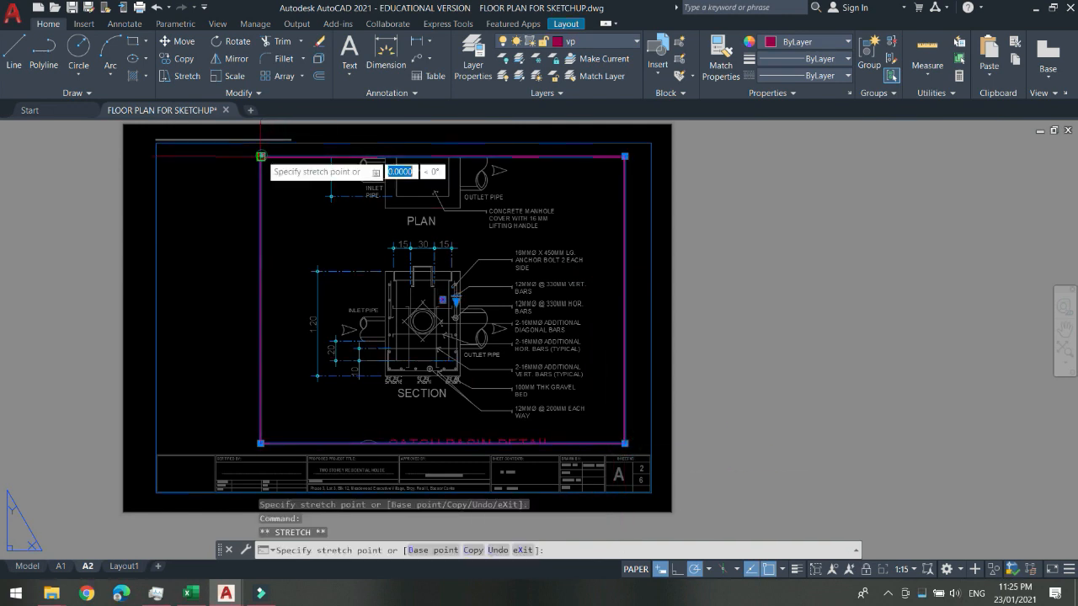
{"action": "middle_click_drag", "start_coordinate": [272, 125], "coordinate": [291, 224]}
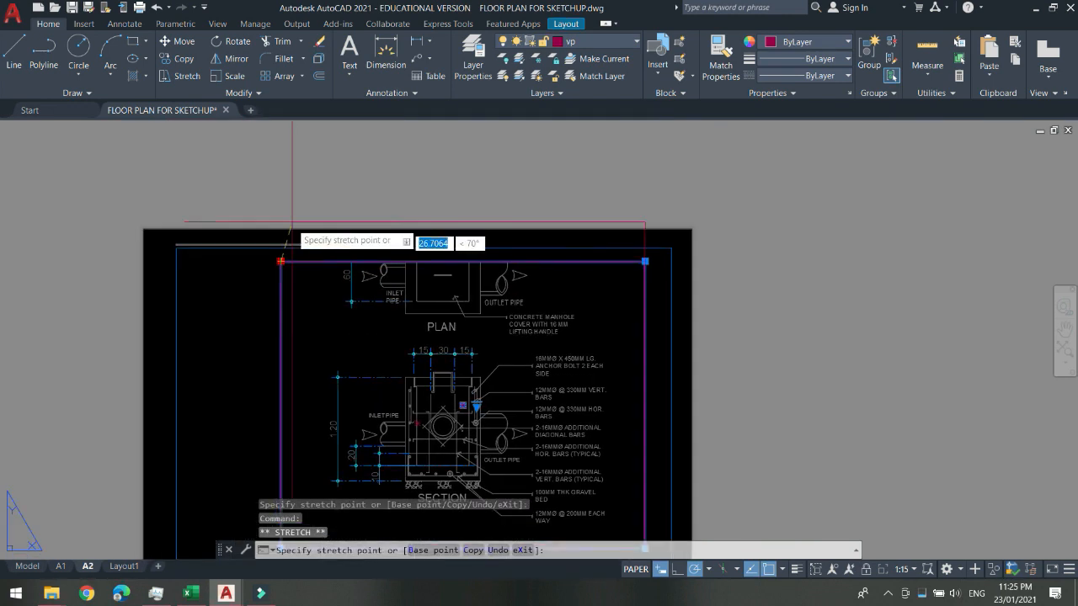
{"action": "left_click", "coordinate": [281, 181]}
{"action": "key", "text": "Escape"}
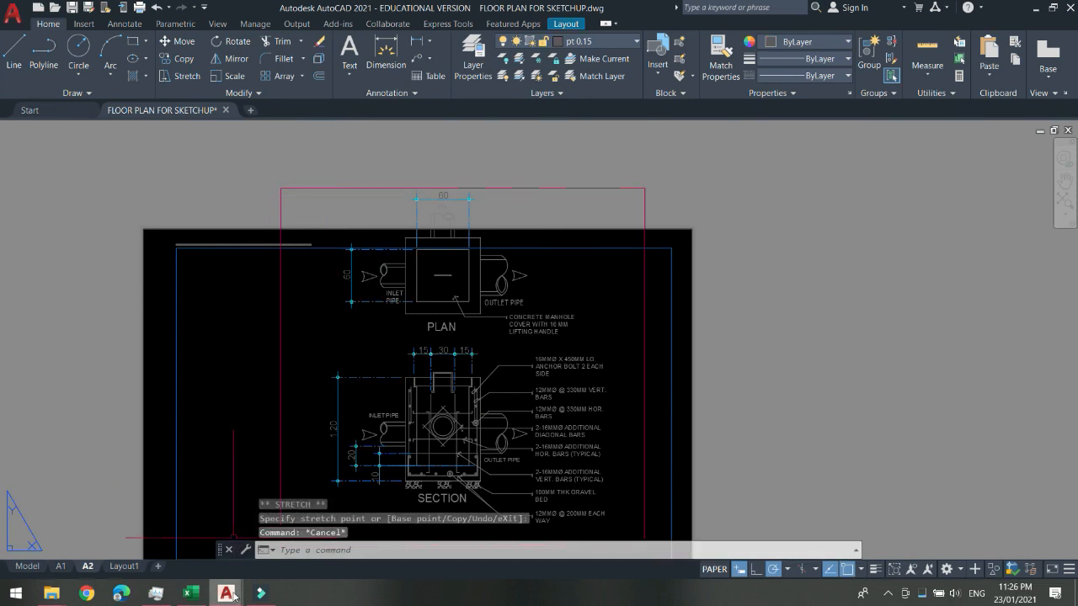
Switch to the BACOOR CAVITE 2 STOREY 3 BEDROOM drawing and examine the scale labels of the details on sheet S2.
{"action": "mouse_move", "coordinate": [226, 593]}
{"action": "left_click", "coordinate": [290, 552]}
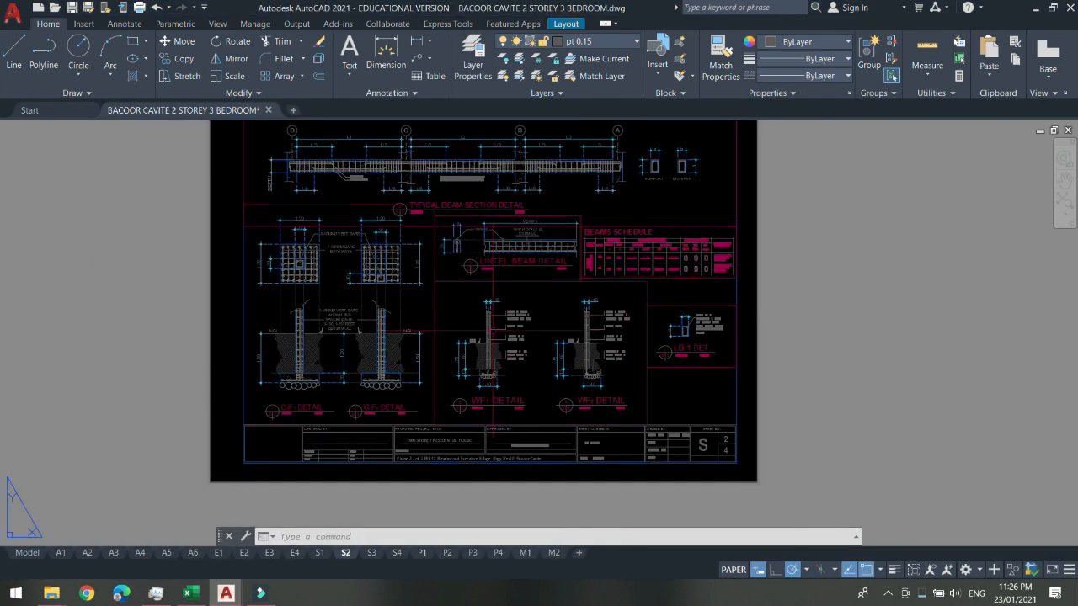
{"action": "scroll", "coordinate": [444, 289], "scroll_direction": "up", "scroll_amount": 2}
{"action": "scroll", "coordinate": [482, 357], "scroll_direction": "down", "scroll_amount": 2}
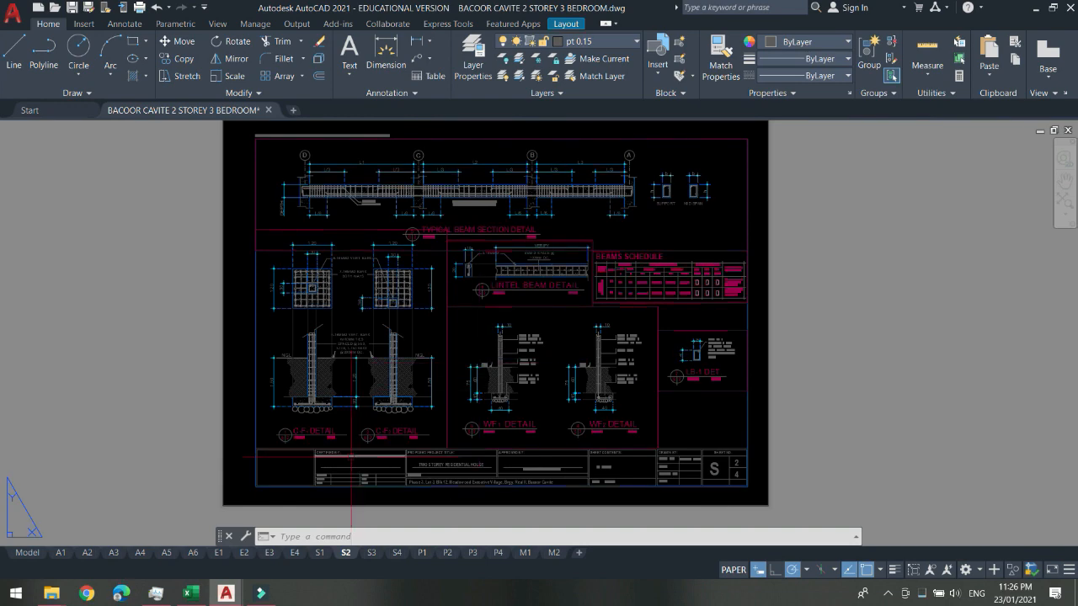
{"action": "scroll", "coordinate": [352, 457], "scroll_direction": "up", "scroll_amount": 3}
{"action": "scroll", "coordinate": [315, 438], "scroll_direction": "up", "scroll_amount": 2}
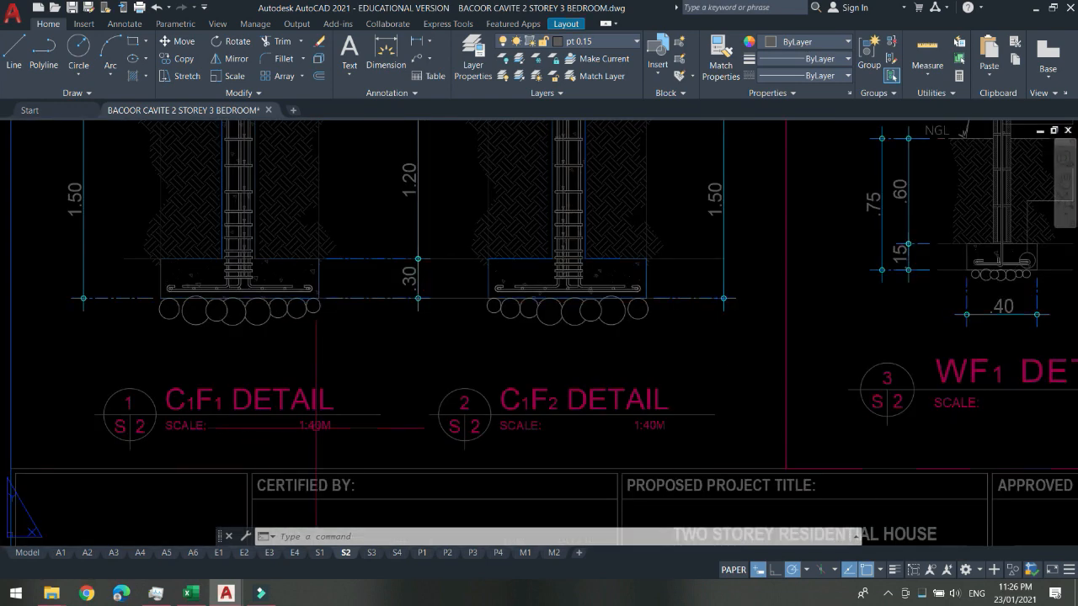
{"action": "scroll", "coordinate": [316, 427], "scroll_direction": "down", "scroll_amount": 5}
{"action": "scroll", "coordinate": [833, 246], "scroll_direction": "up", "scroll_amount": 5}
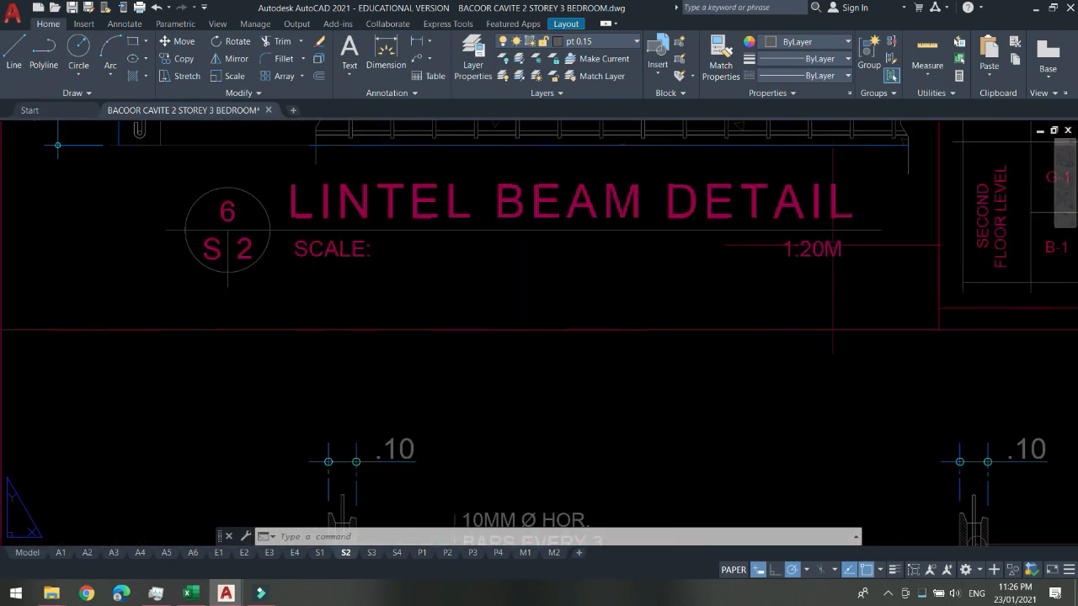
{"action": "scroll", "coordinate": [833, 246], "scroll_direction": "down", "scroll_amount": 5}
{"action": "scroll", "coordinate": [670, 314], "scroll_direction": "up", "scroll_amount": 6}
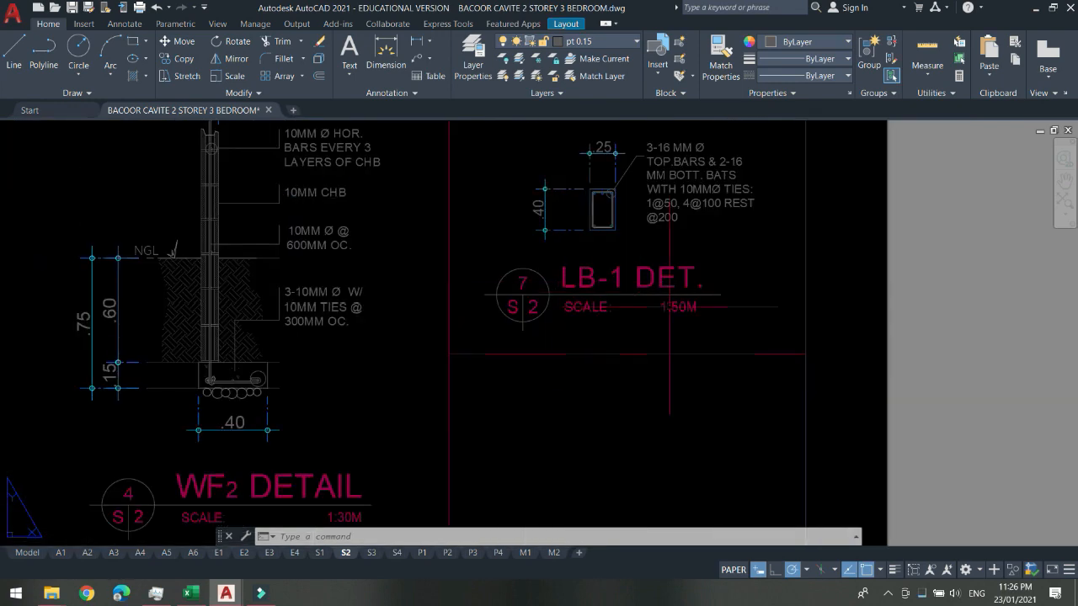
{"action": "scroll", "coordinate": [670, 313], "scroll_direction": "down", "scroll_amount": 5}
{"action": "scroll", "coordinate": [475, 386], "scroll_direction": "up", "scroll_amount": 5}
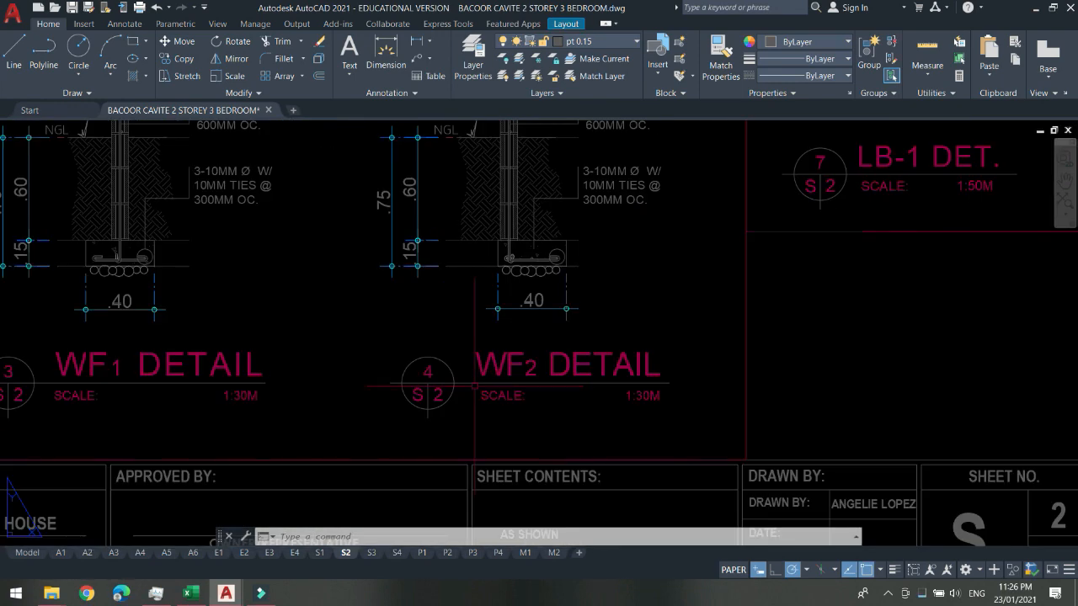
{"action": "scroll", "coordinate": [507, 399], "scroll_direction": "down", "scroll_amount": 5}
{"action": "middle_click_drag", "start_coordinate": [486, 304], "coordinate": [586, 373]}
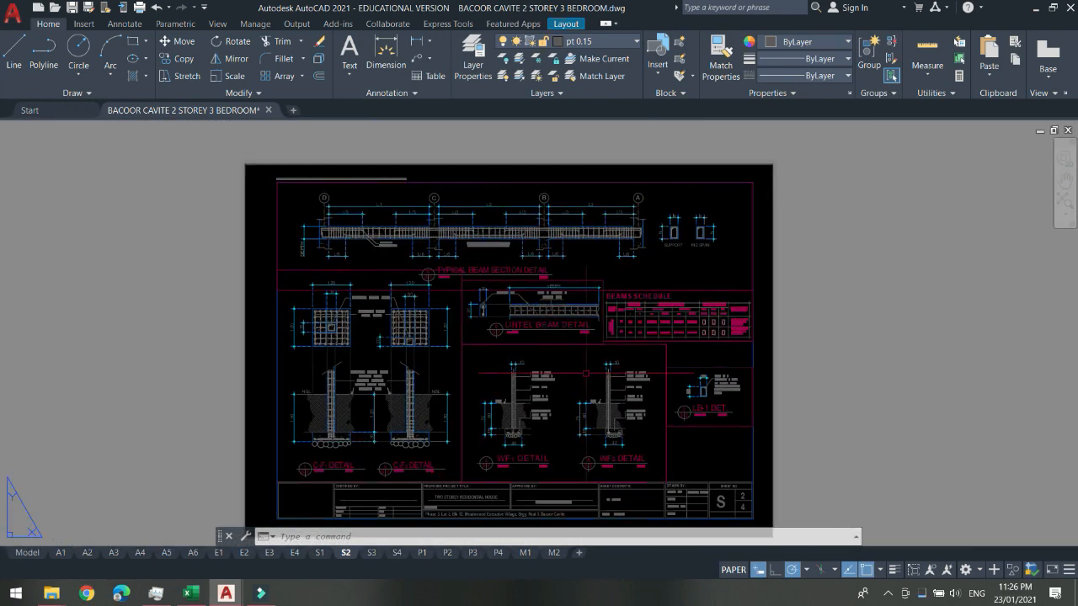